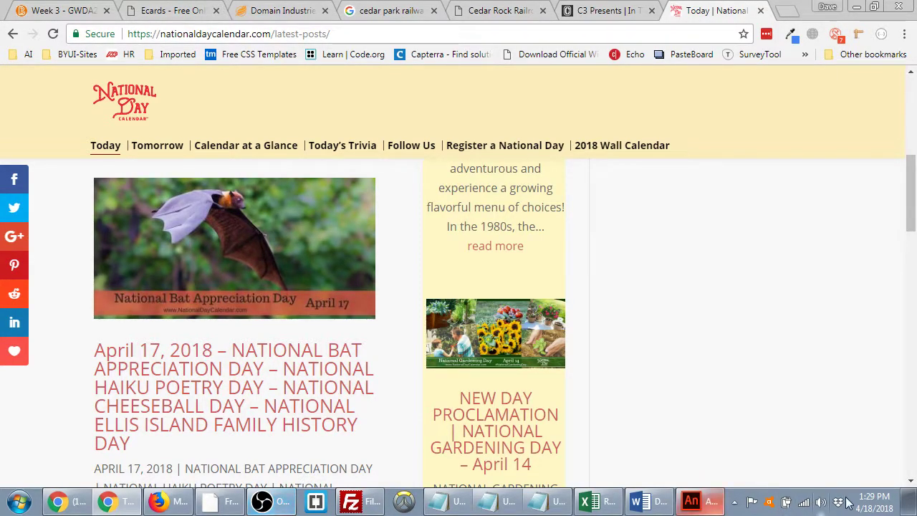
- Create a blank 550 × 400 HTML5 Canvas document, Untitled-1, then minimize Animate
left_click(691, 503)
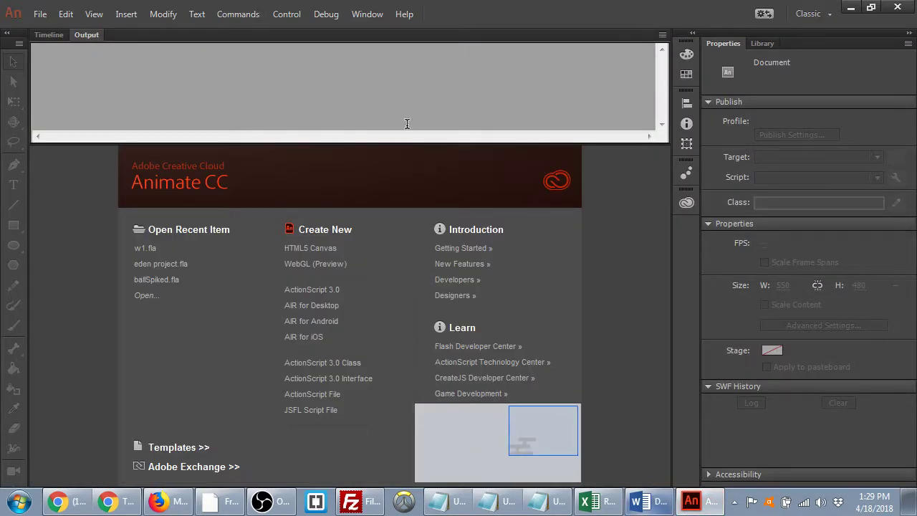
left_click(320, 256)
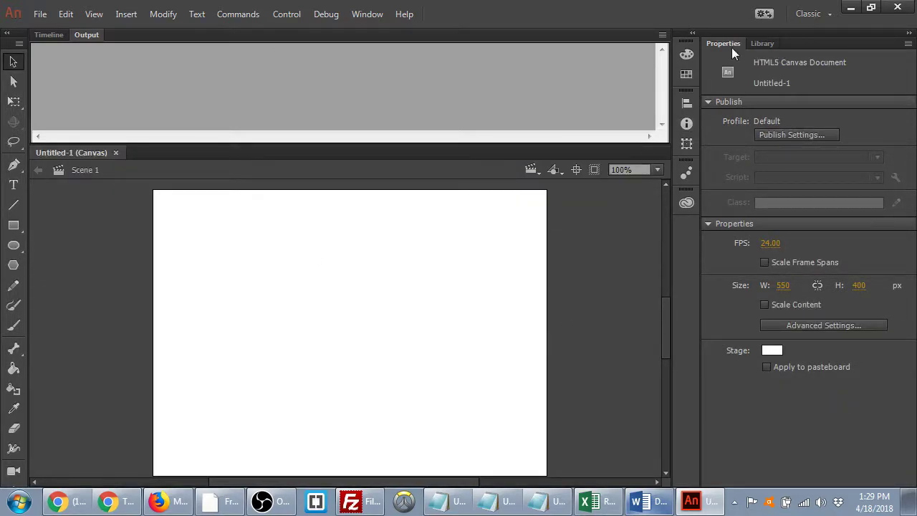
left_click(871, 8)
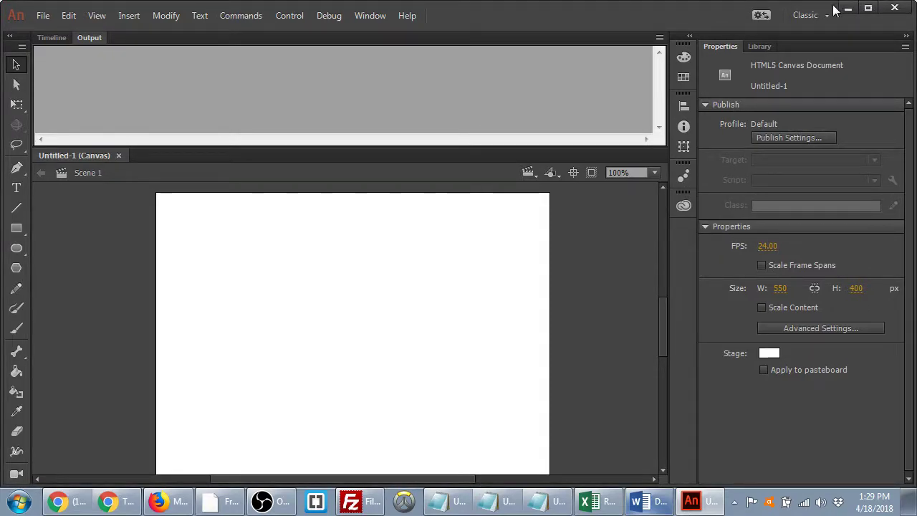
left_click(846, 8)
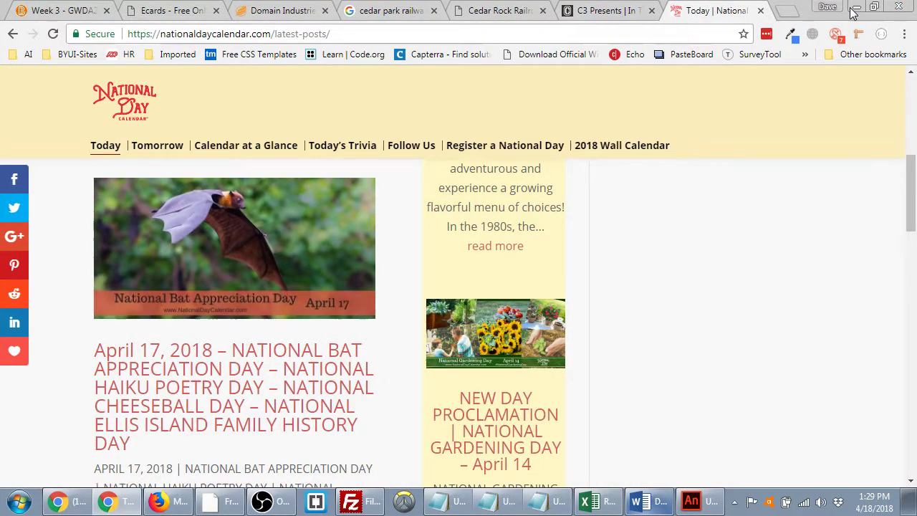
- Create a folder named batday on the desktop, then maximize Animate again
left_click(855, 8)
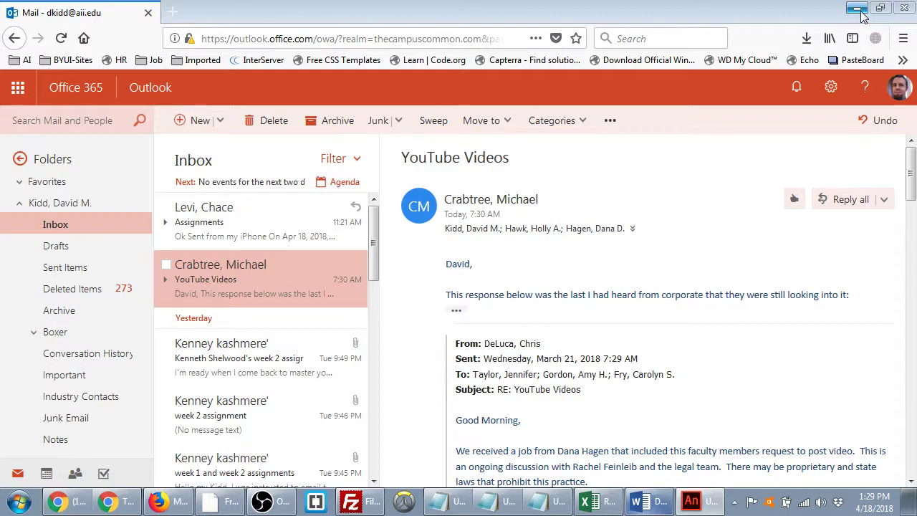
left_click(858, 9)
right_click(791, 180)
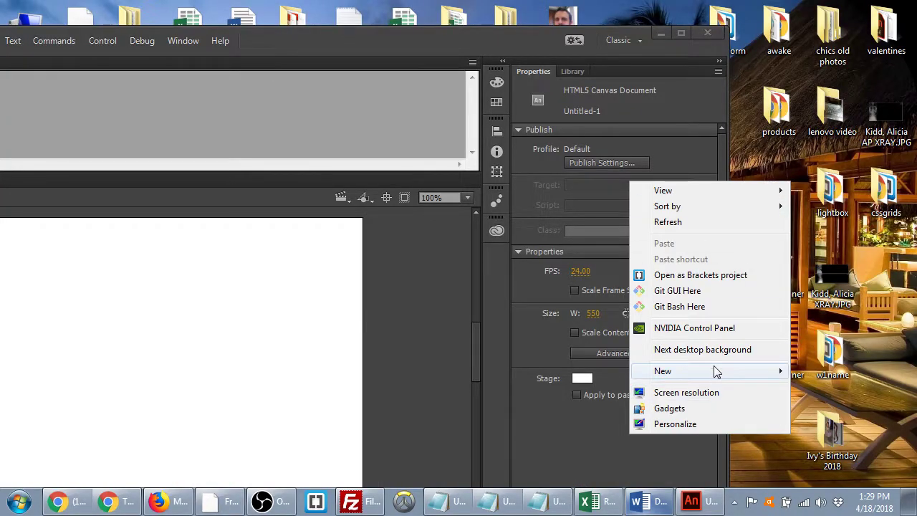
mouse_move(714, 370)
left_click(491, 181)
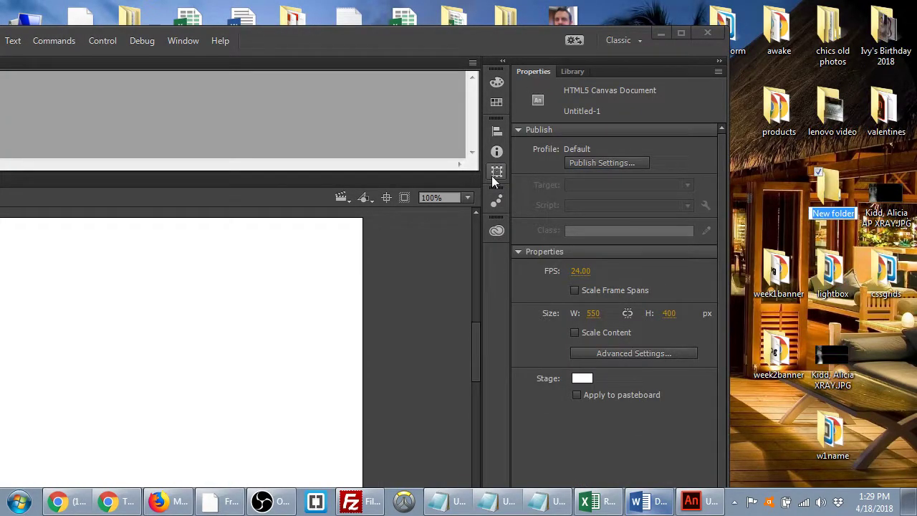
type("batday")
key("Return")
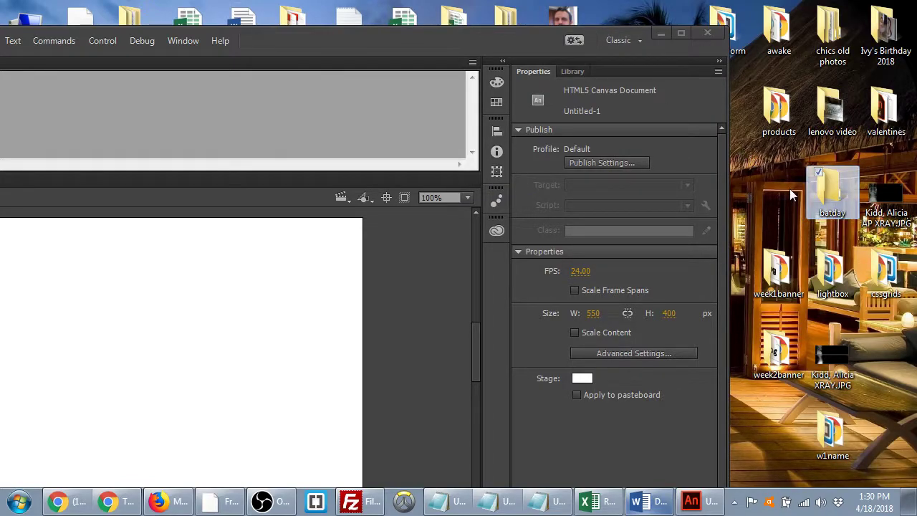
left_click(656, 199)
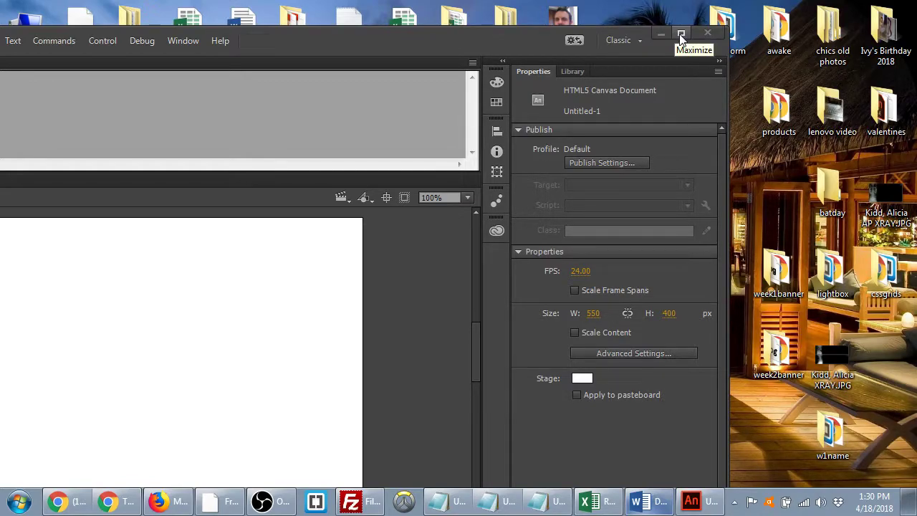
left_click(679, 34)
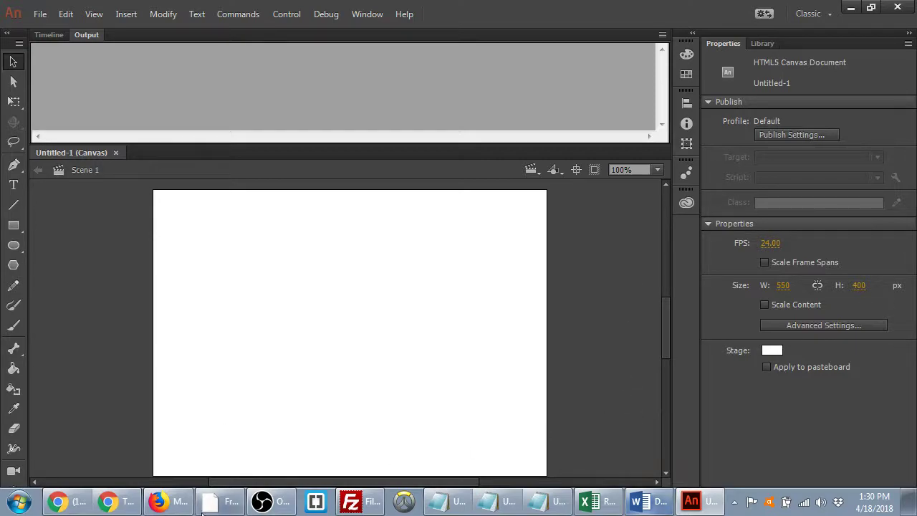
- Show the W3 W4 E-Cards discussion on Chrome's Week 3 - GWDA tab
left_click(138, 506)
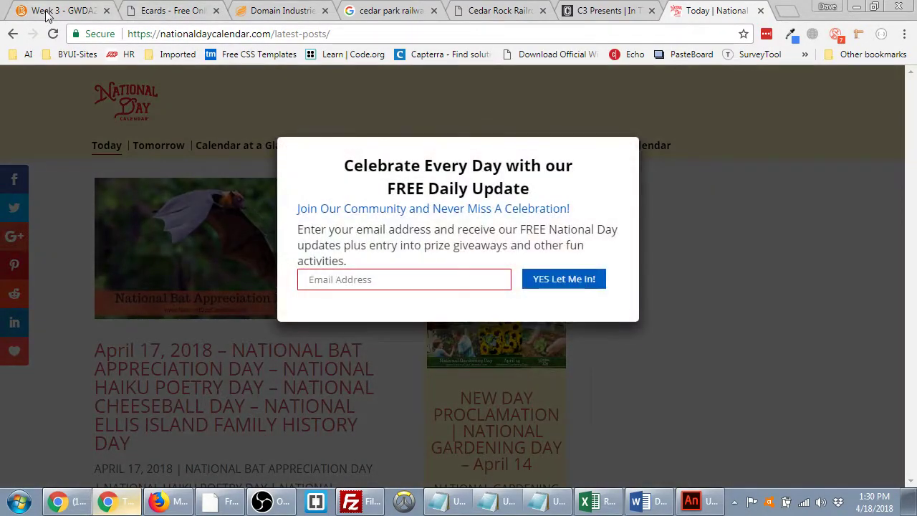
left_click(48, 13)
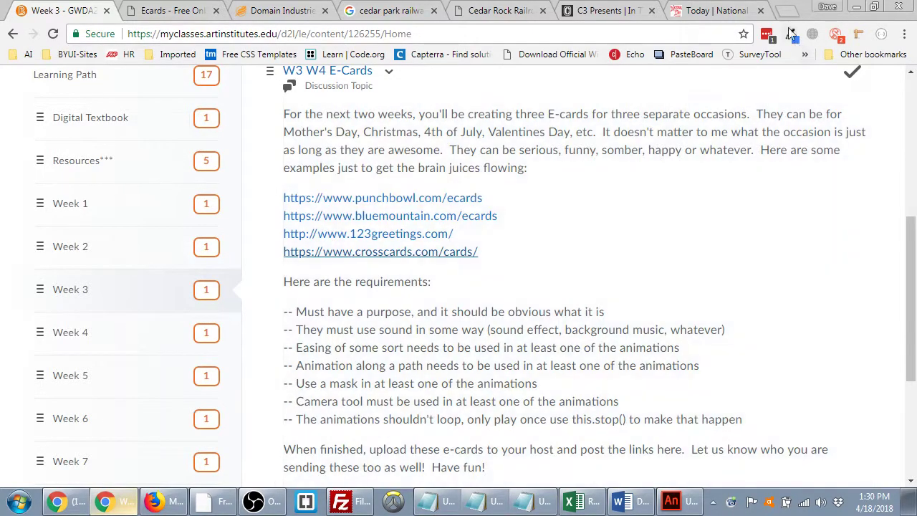
- Search Google Images for 'cave cartoon' and browse the results
left_click(788, 11)
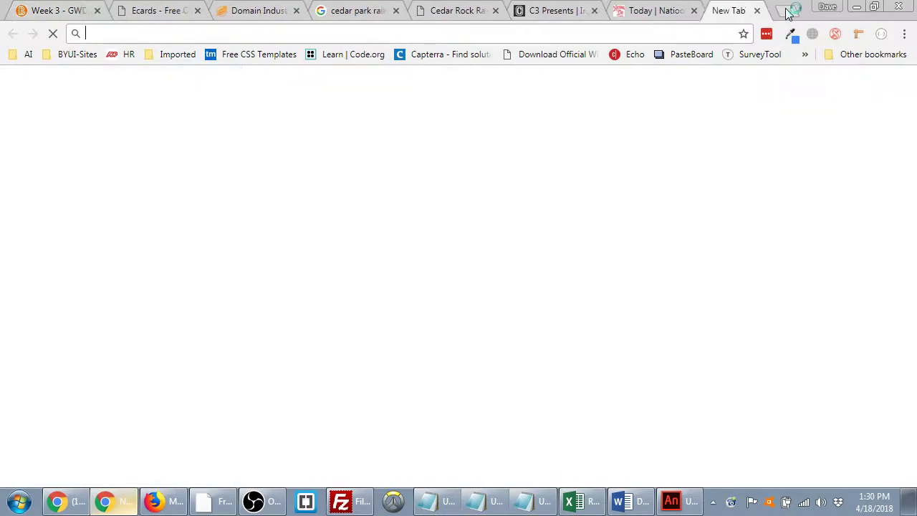
type("cave ca")
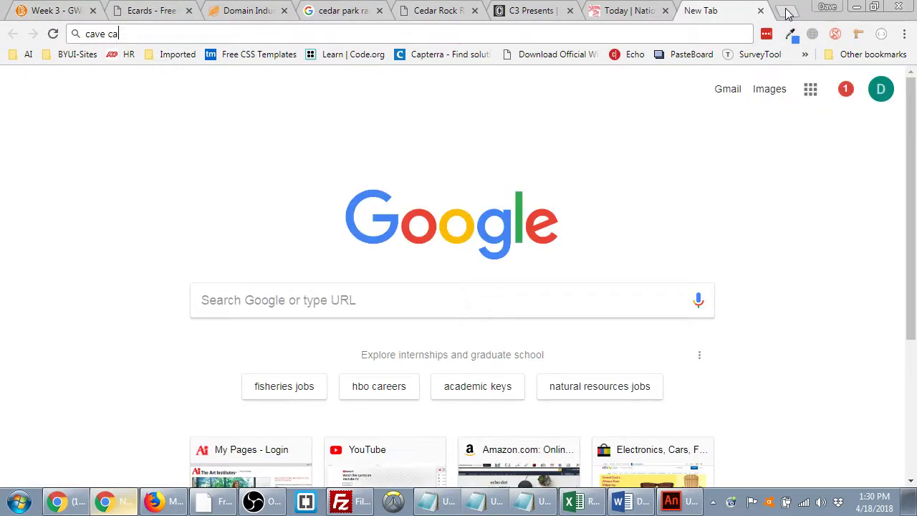
type("rtoon")
key("Return")
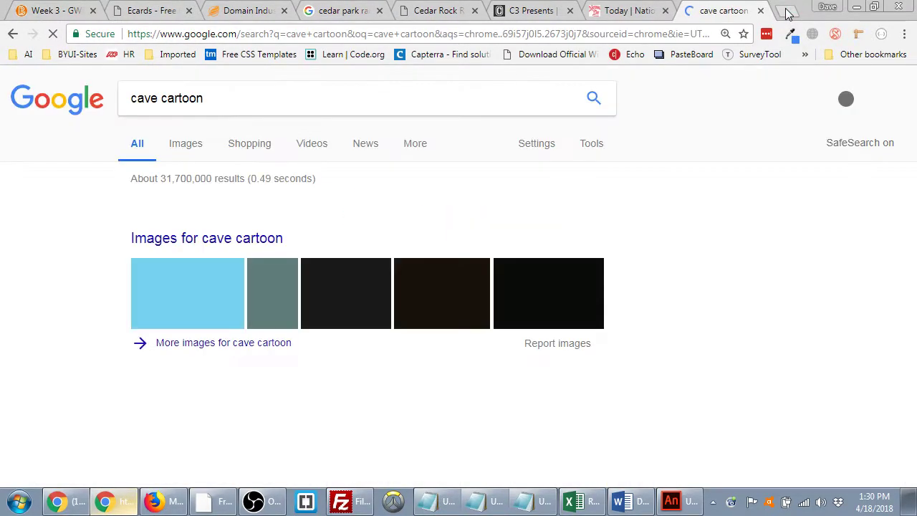
left_click(189, 143)
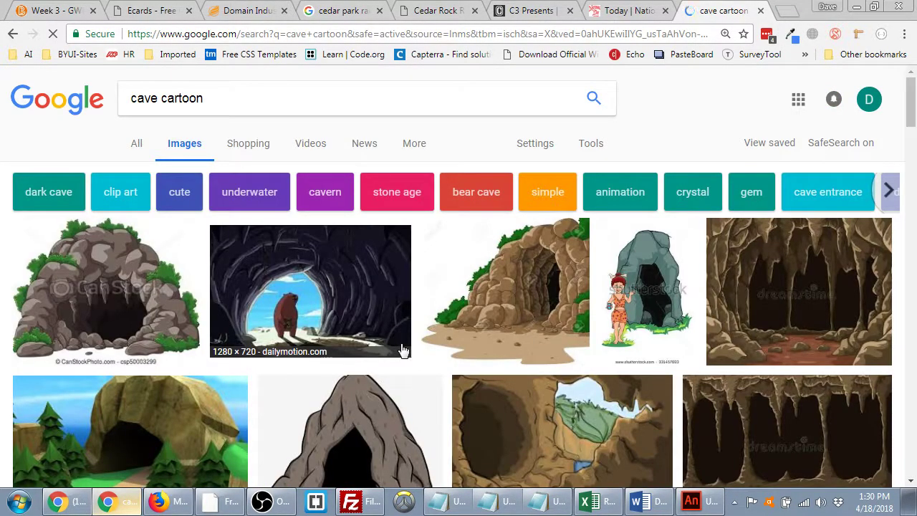
scroll(404, 350, "down", 2)
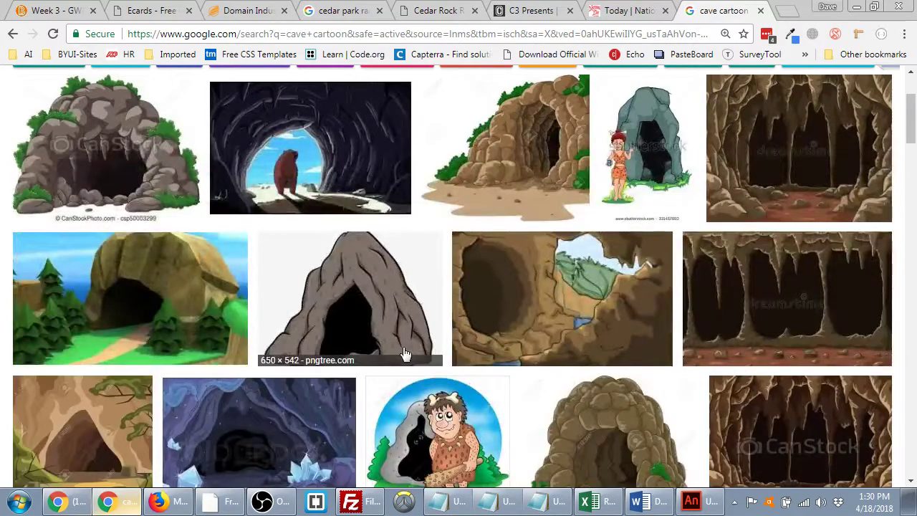
scroll(405, 354, "down", 2)
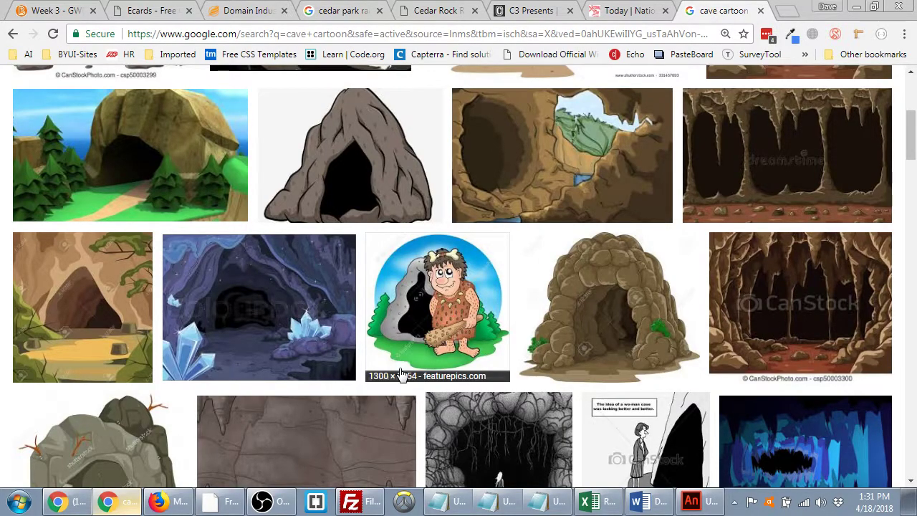
scroll(156, 190, "up", 2)
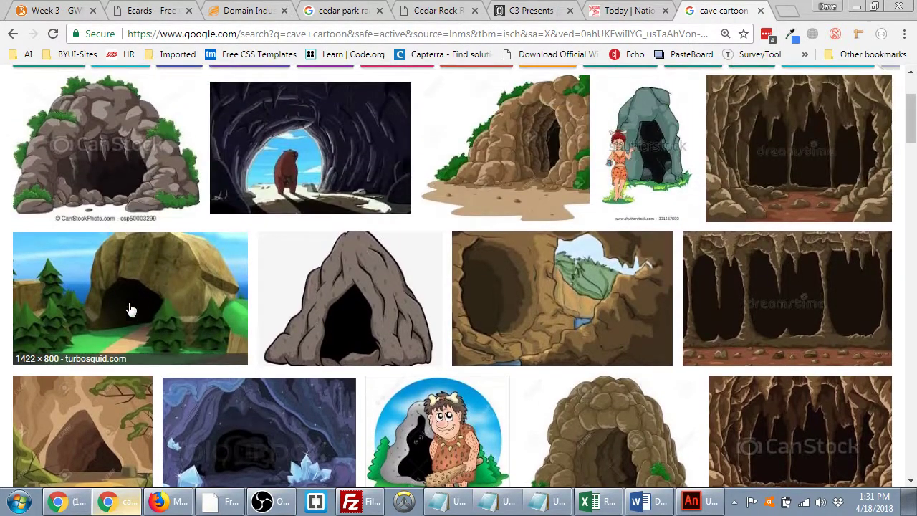
scroll(222, 307, "down", 4)
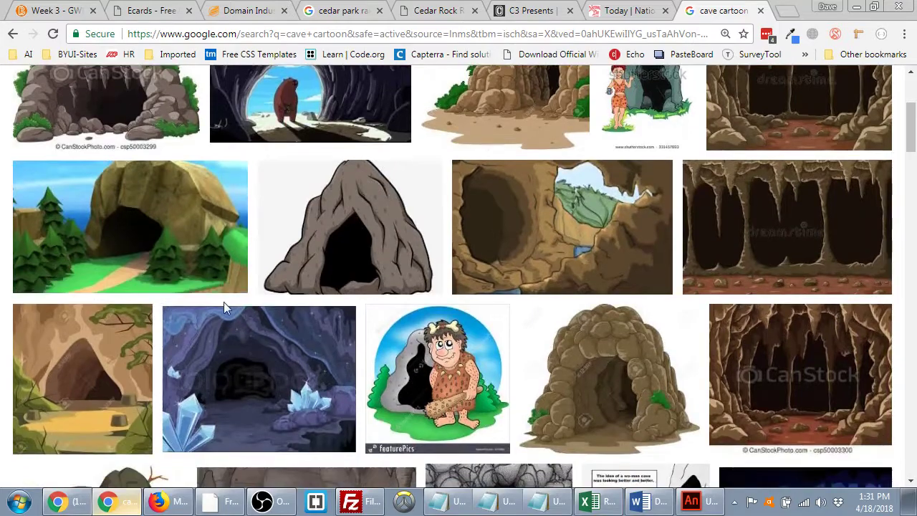
scroll(217, 322, "down", 1)
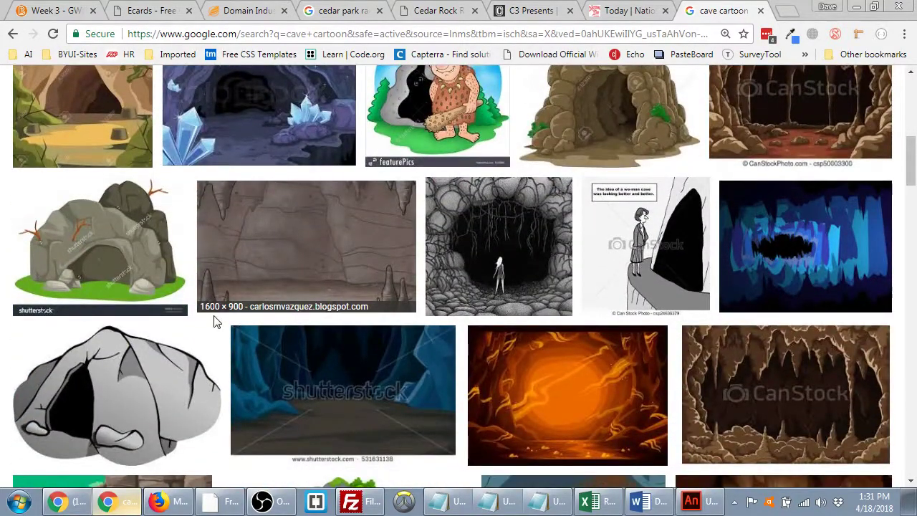
- Copy the 1600 × 900 'Inside The Cave' image from its preview
left_click(333, 239)
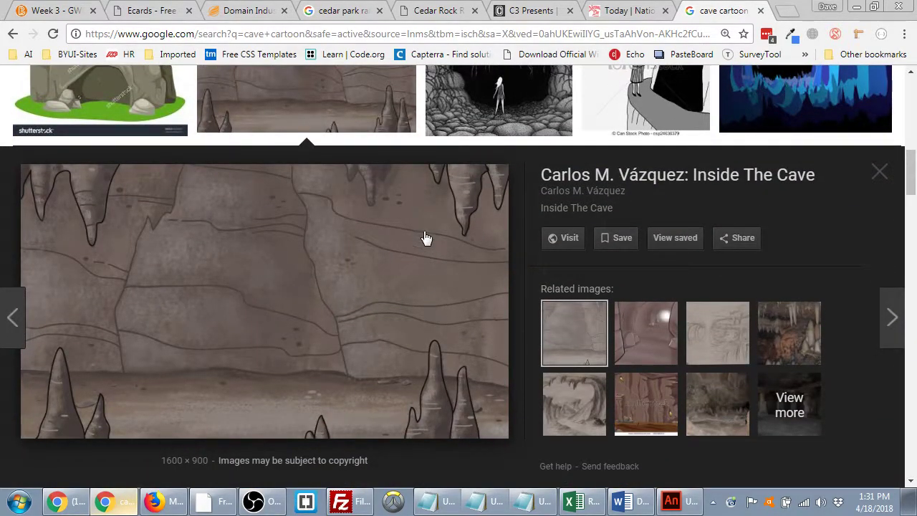
right_click(291, 273)
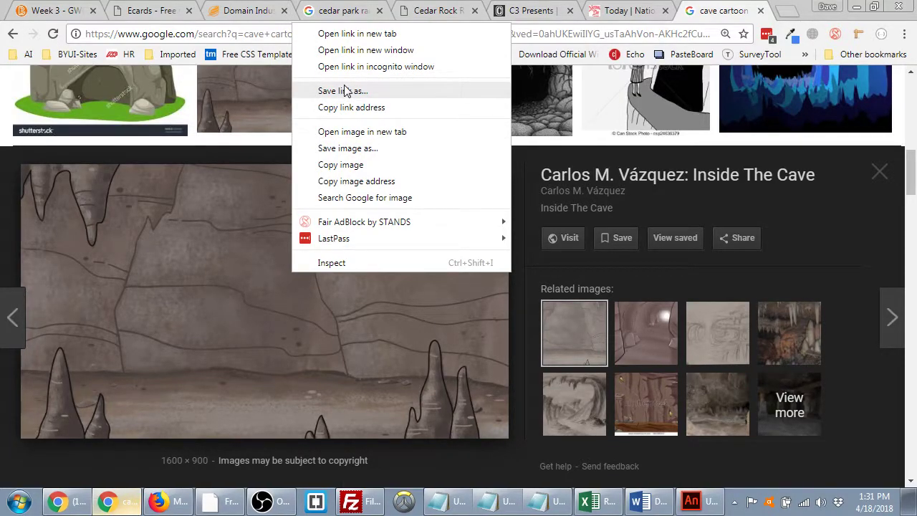
left_click(340, 171)
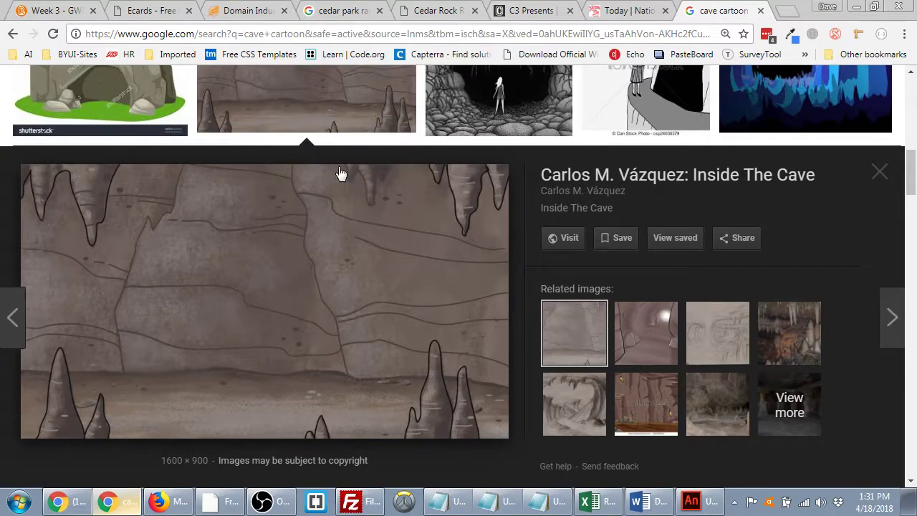
- Paste the cave image into Animate at 50% zoom and turn on Free Transform
left_click(714, 506)
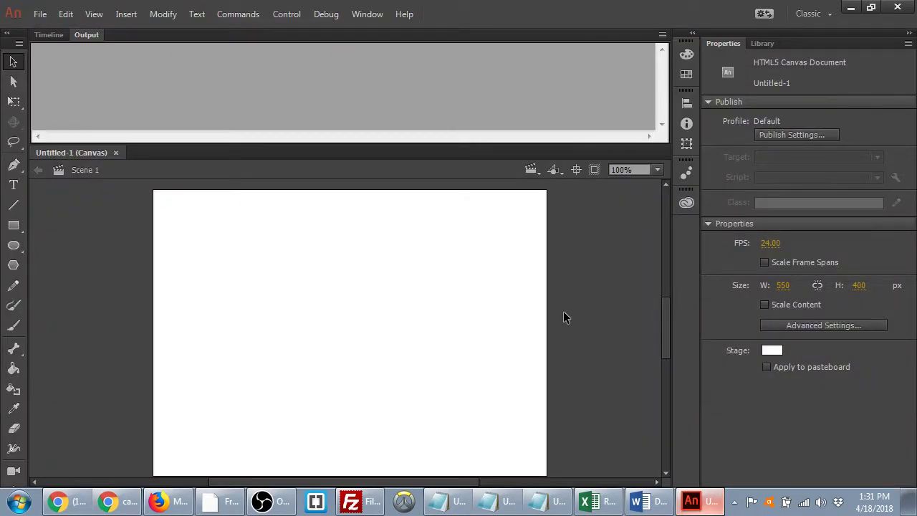
key("ctrl+minus")
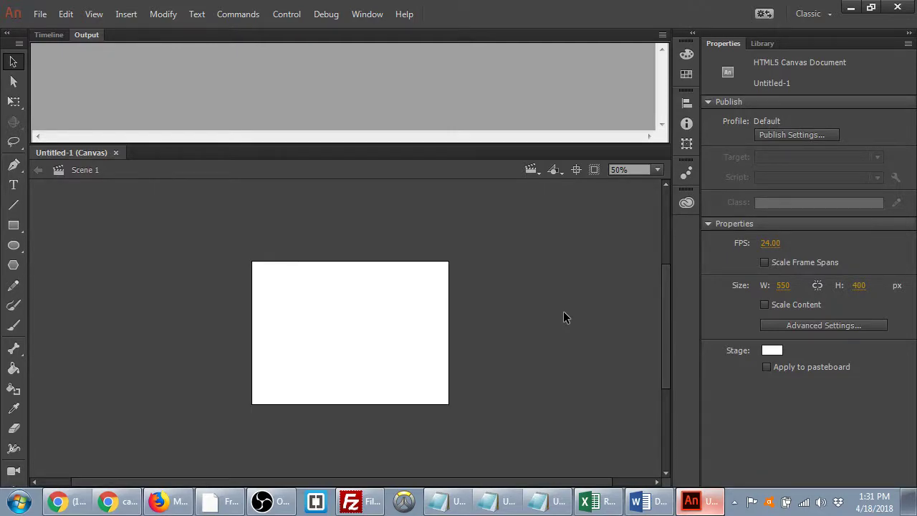
key("ctrl+v")
key("q")
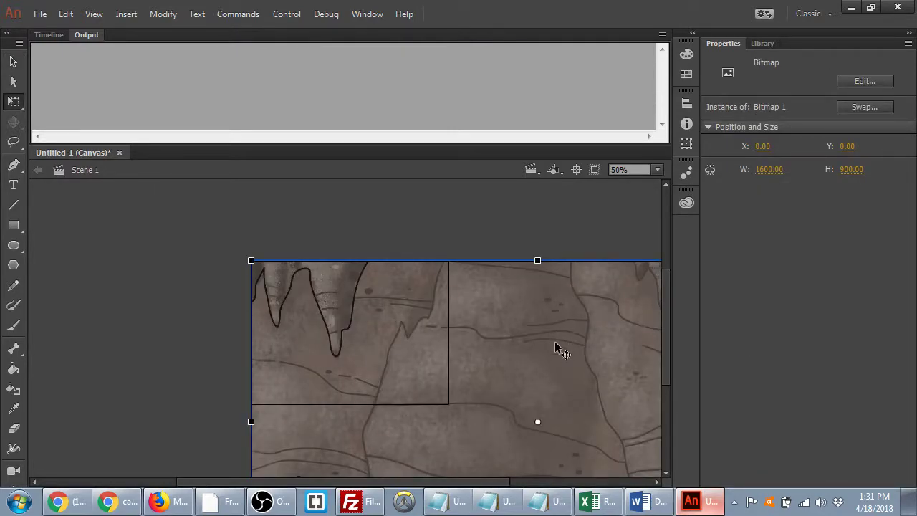
- Resize and position the cave image to 550 × 399.95 at X 0, Y 0, covering the stage
left_click_drag(252, 260, 352, 318)
left_click_drag(520, 432, 387, 430)
left_click_drag(225, 320, 296, 354)
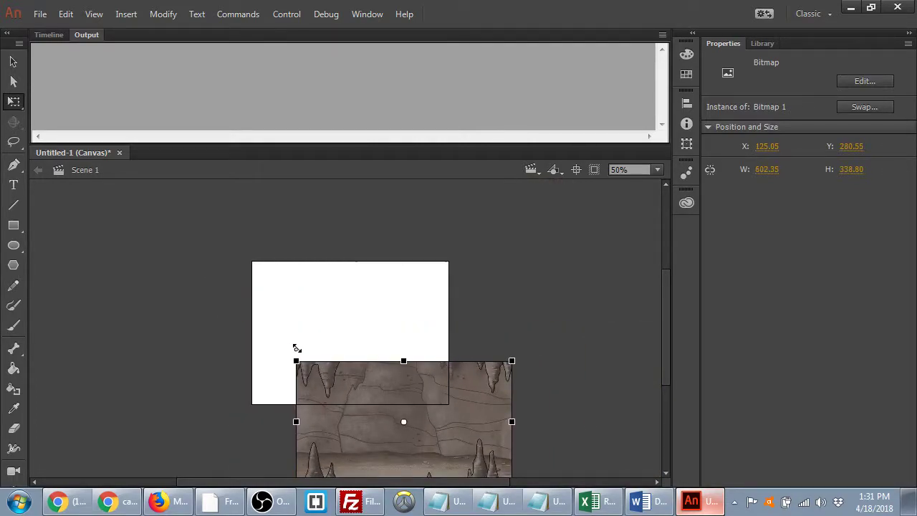
left_click_drag(469, 409, 436, 312)
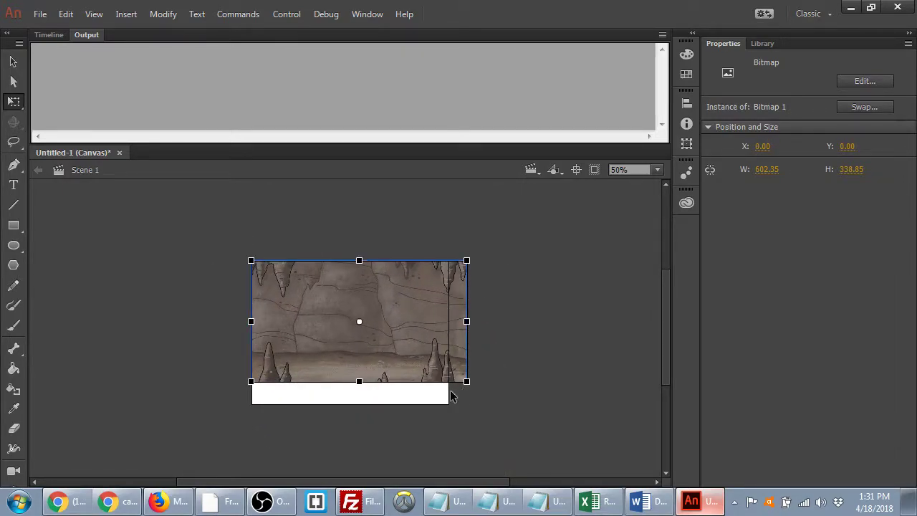
left_click_drag(466, 381, 447, 403)
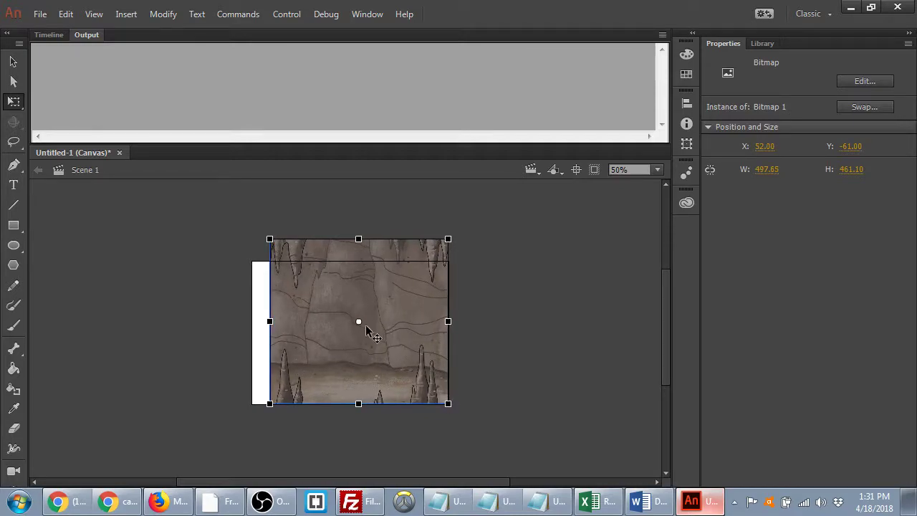
left_click_drag(360, 321, 269, 238)
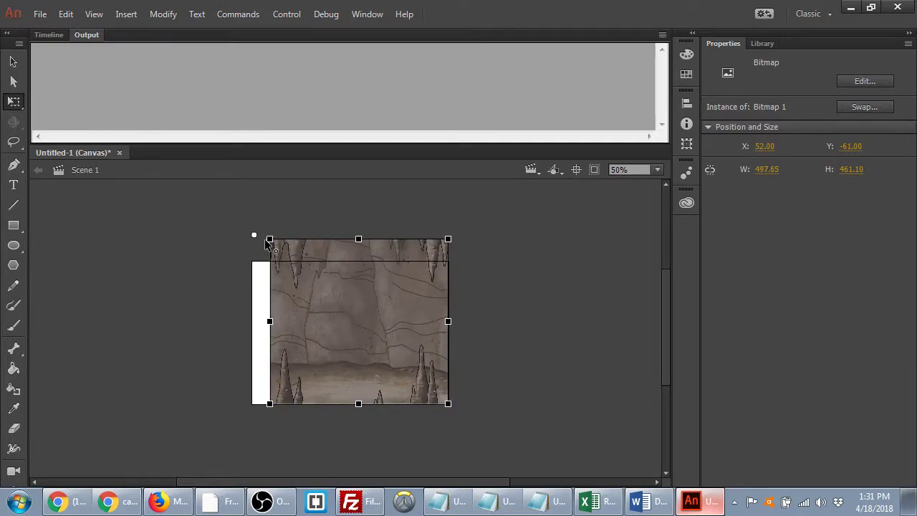
left_click_drag(353, 313, 329, 336)
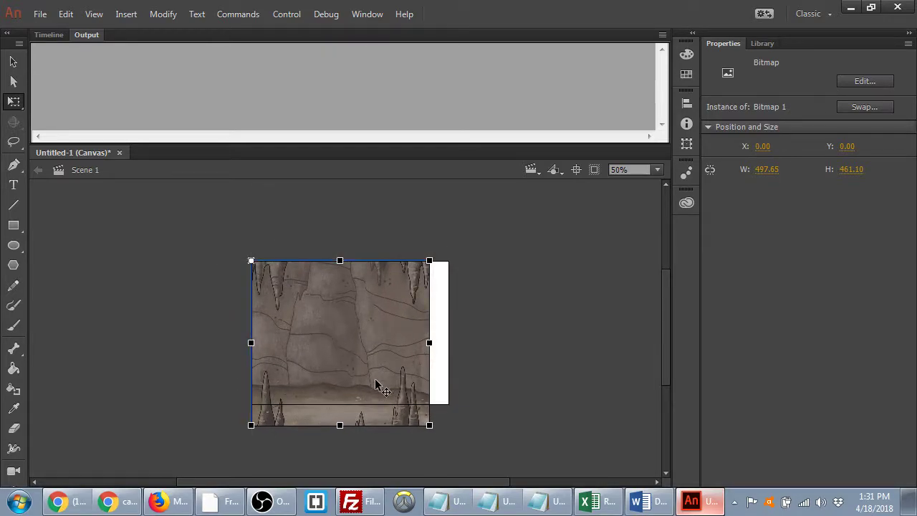
left_click_drag(429, 425, 449, 405)
- Lock the background layer, rename it bg, and confirm it can't be selected
left_click(49, 34)
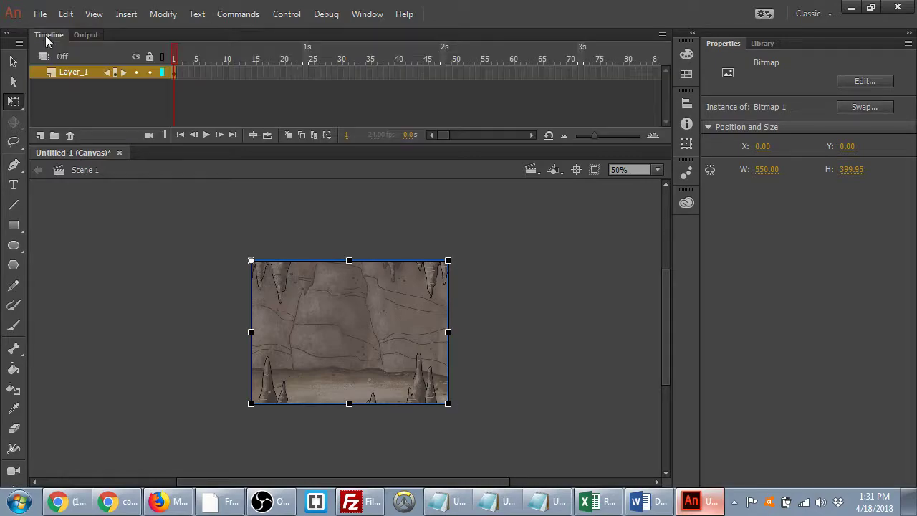
left_click(149, 73)
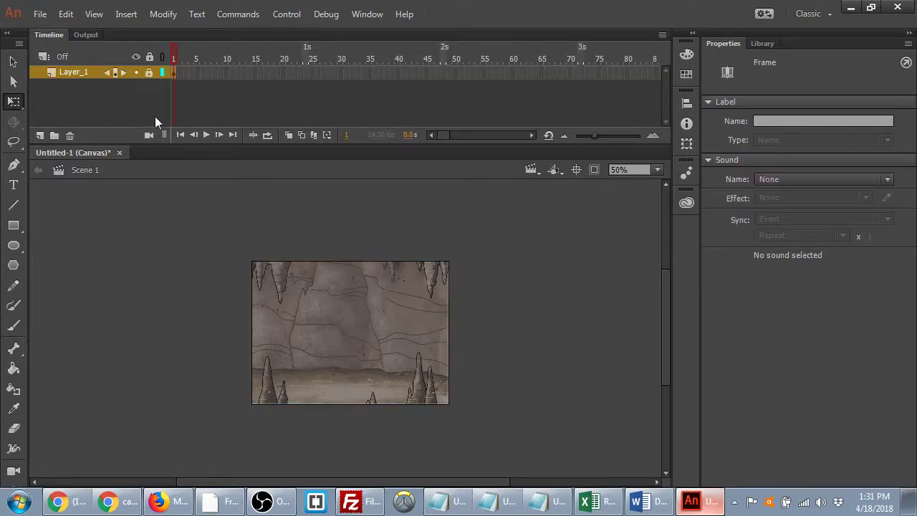
double_click(78, 72)
type("bg")
key("Return")
left_click(310, 313)
left_click_drag(348, 321, 406, 293)
left_click_drag(231, 331, 321, 368)
left_click_drag(274, 292, 352, 380)
left_click_drag(193, 238, 564, 447)
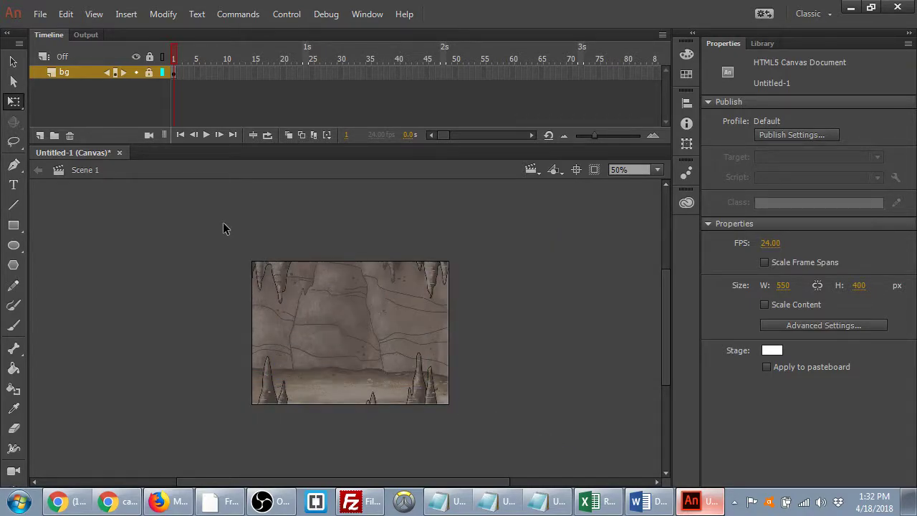
- Save the document as batday.fla in the Desktop\batday folder
key("ctrl+s")
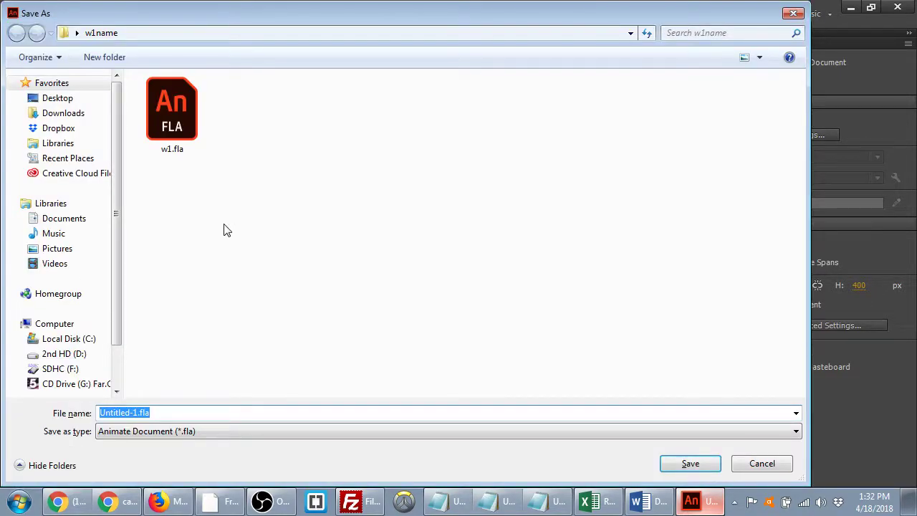
type("batday")
left_click(57, 98)
left_click(229, 214)
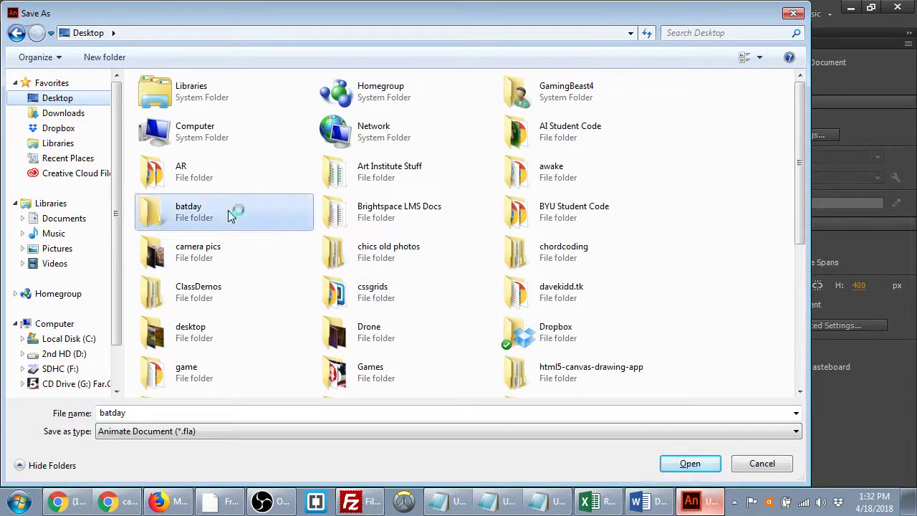
left_click(698, 466)
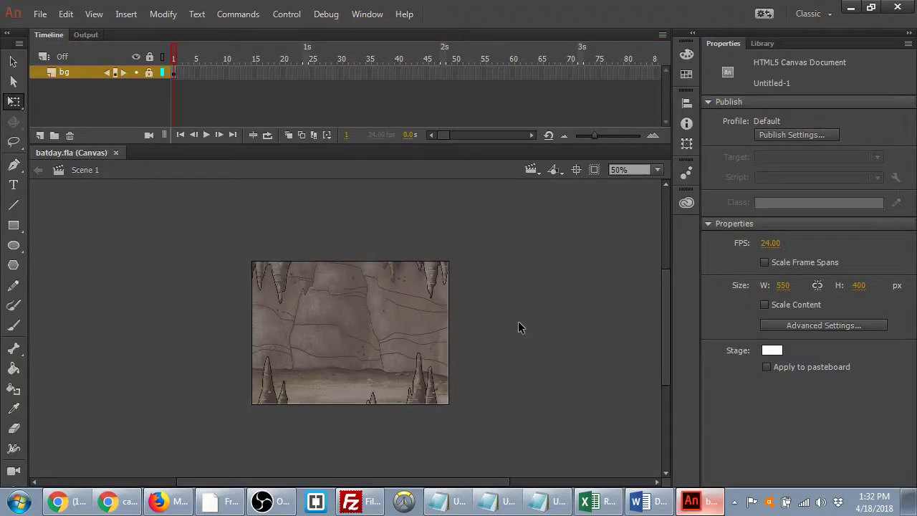
- View the stage at 100%, then copy the cave image again in the browser
mouse_move(488, 341)
left_mouse_down()
mouse_move(497, 371)
mouse_move(495, 331)
mouse_move(485, 334)
left_mouse_up()
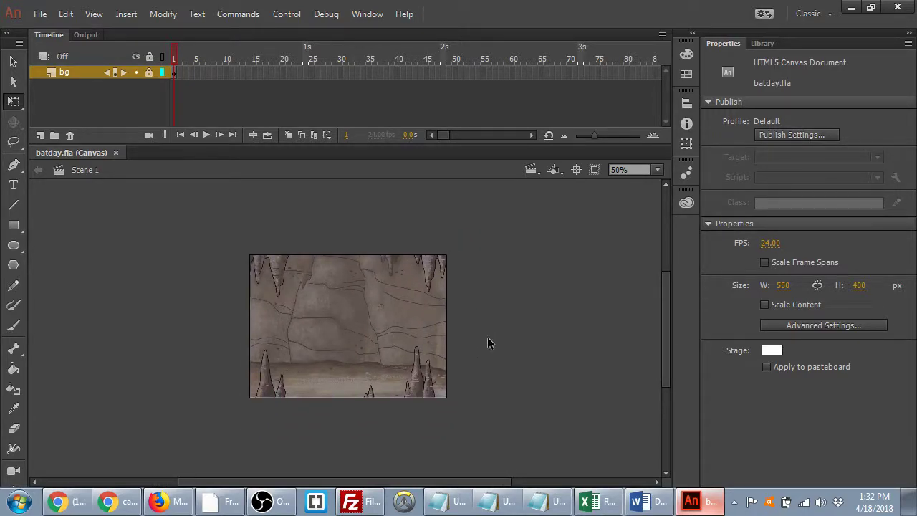
key("ctrl+1")
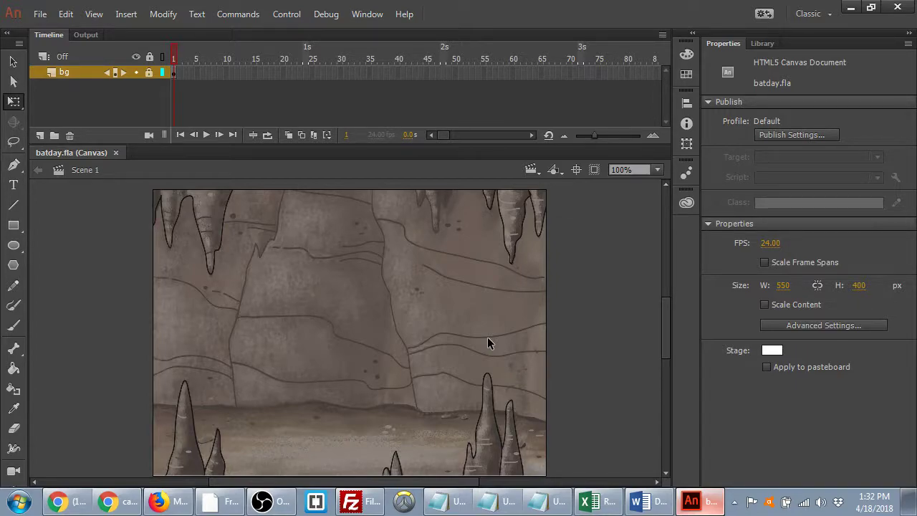
left_click(136, 500)
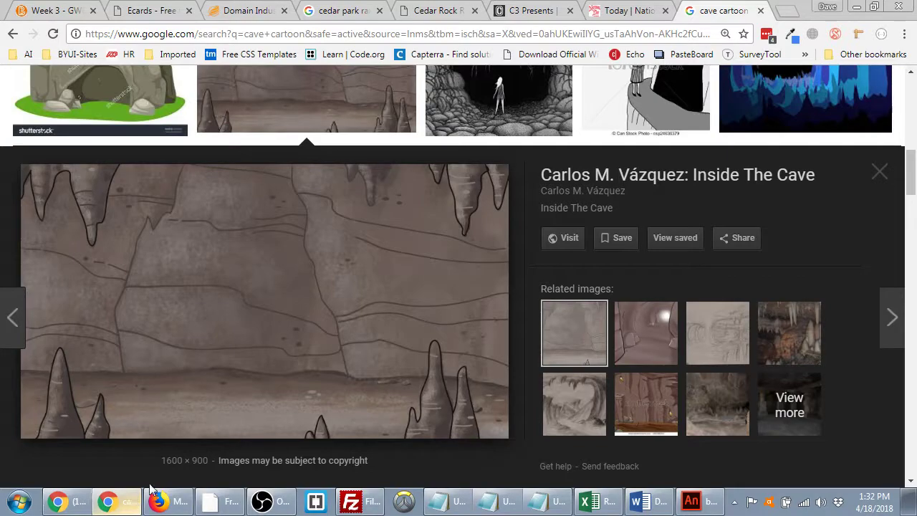
right_click(196, 255)
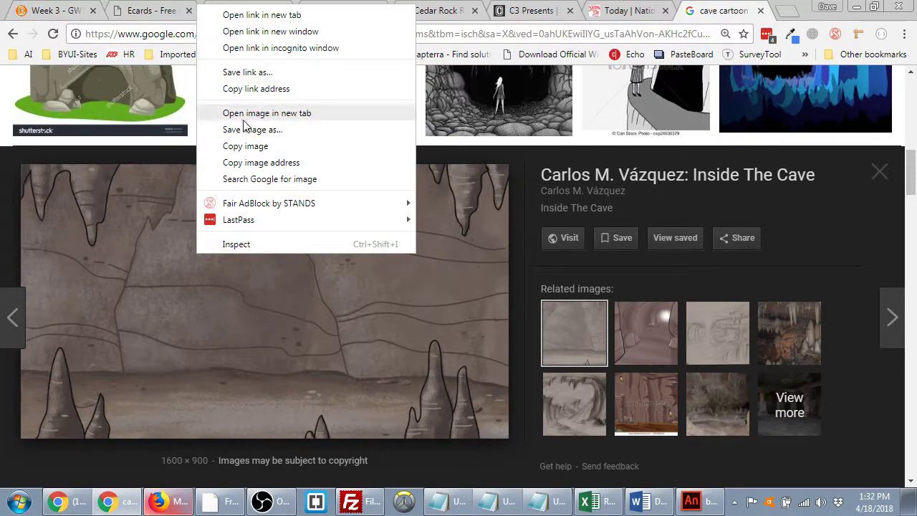
left_click(267, 147)
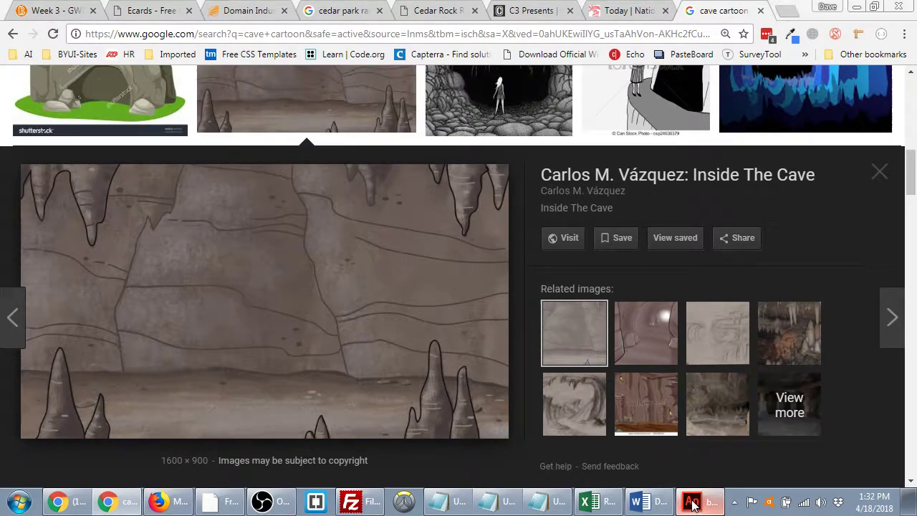
- Rename the library item Bitmap 1 to cave and save batday.fla
left_click(693, 505)
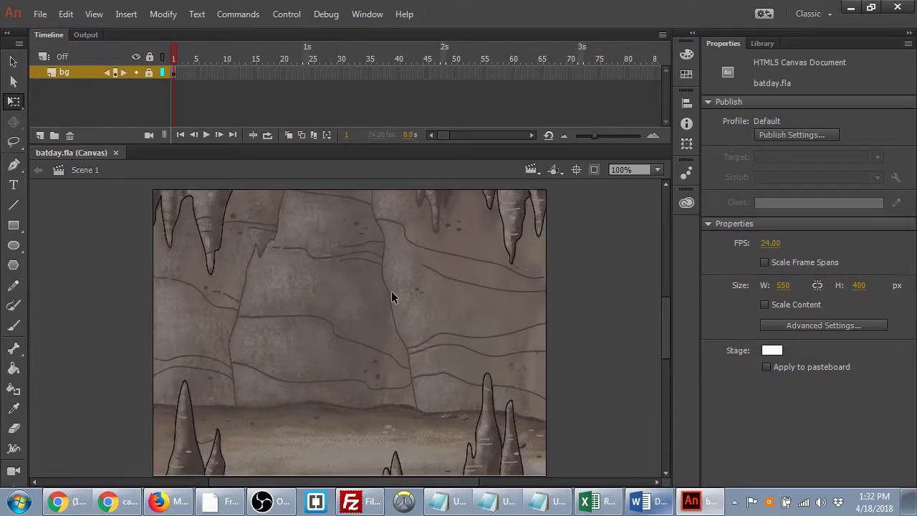
left_click(762, 44)
left_click(738, 208)
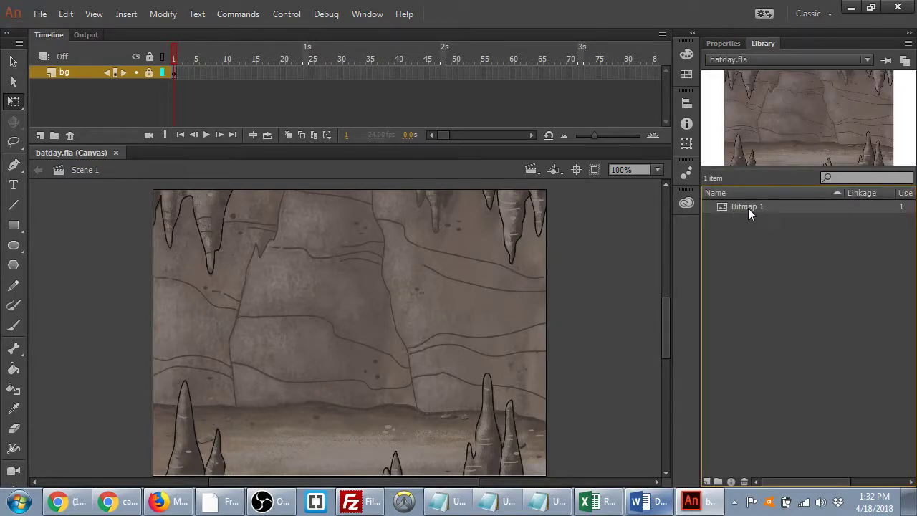
double_click(755, 208)
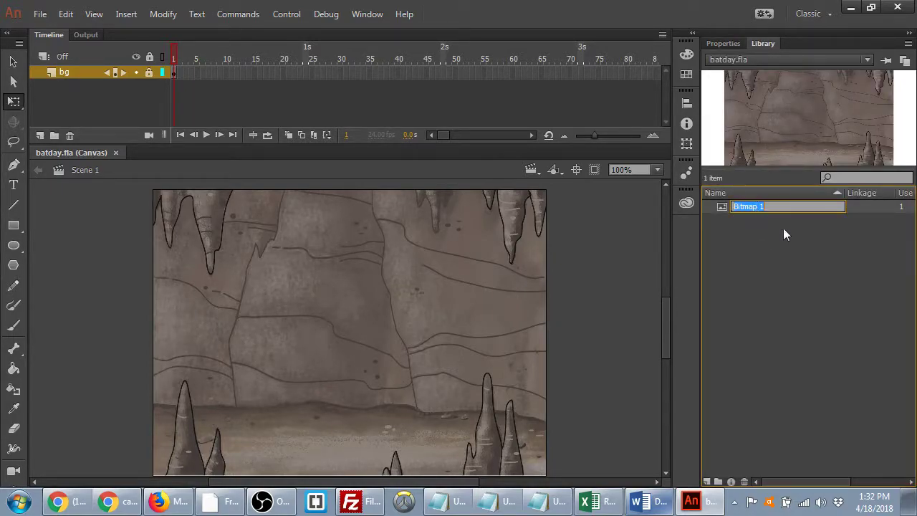
type("cave")
key("Return")
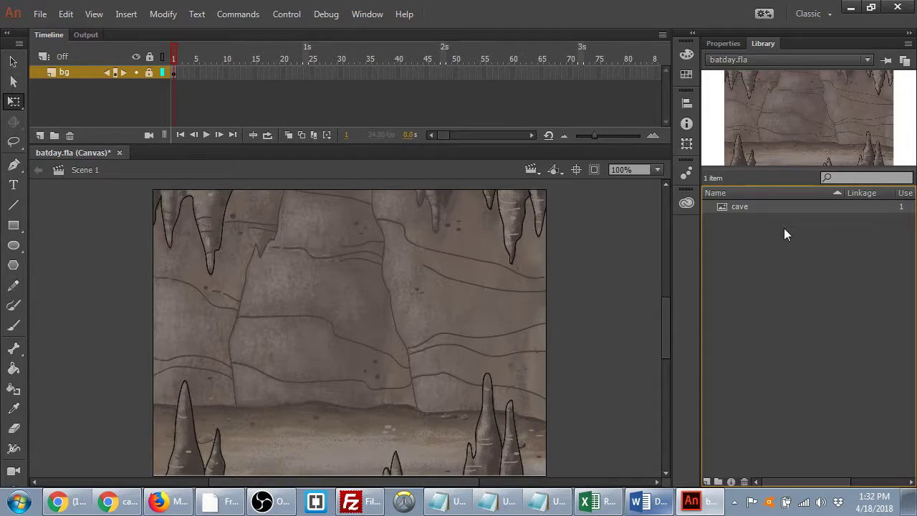
key("ctrl+s")
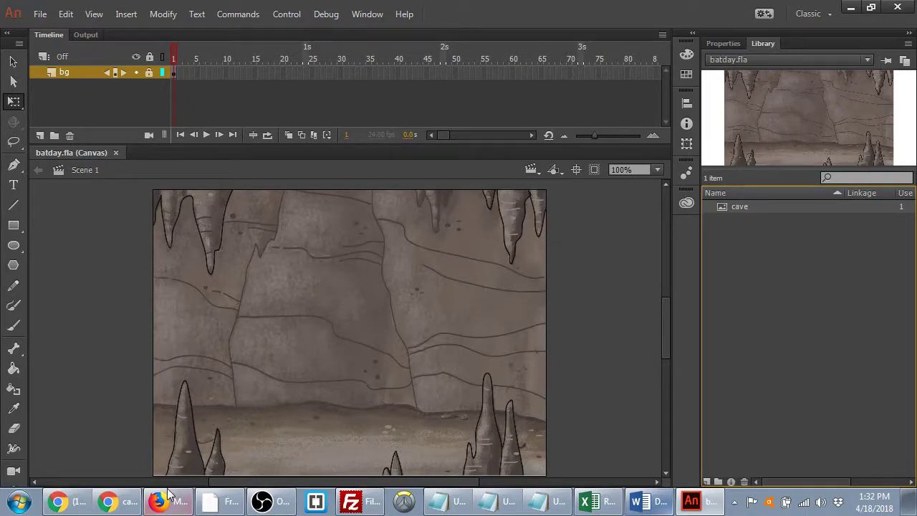
left_click(118, 503)
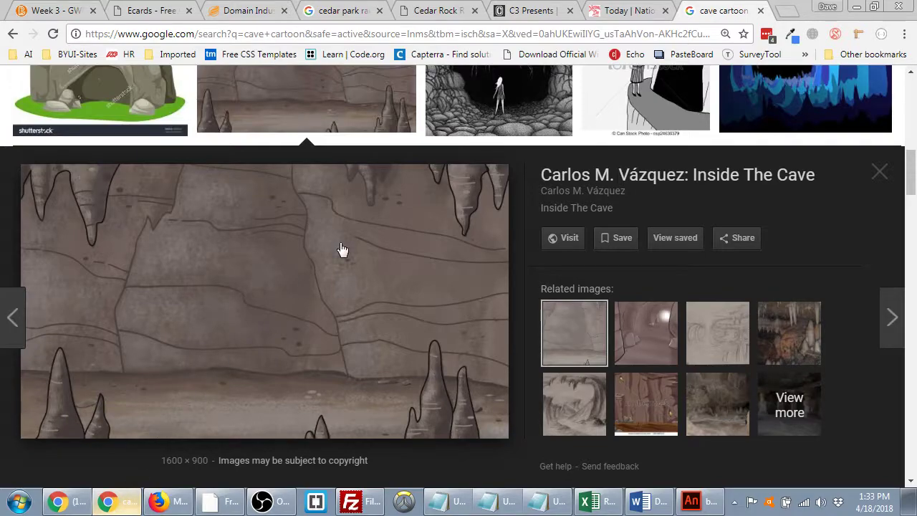
- Search 'cave ambience sound effect' and open the ZapSplat Caves and Freesound results in tabs
left_click(792, 15)
type("cave")
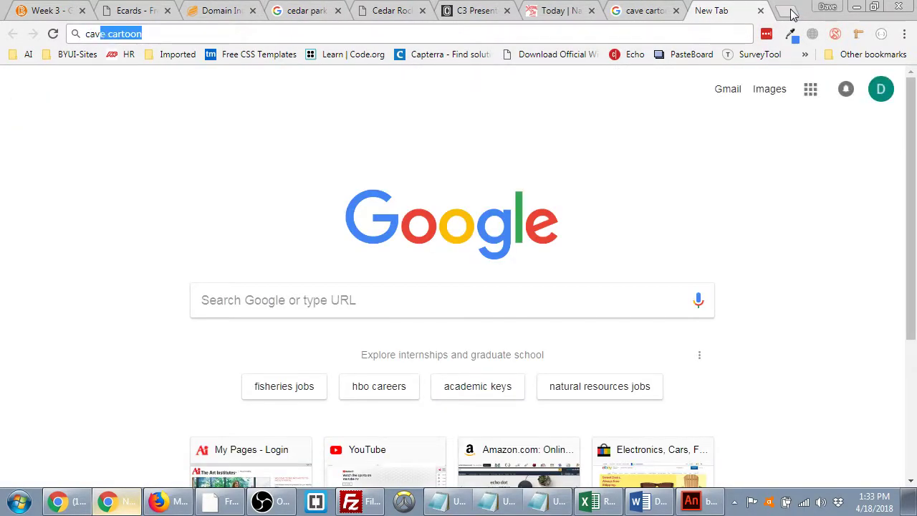
type(" amb")
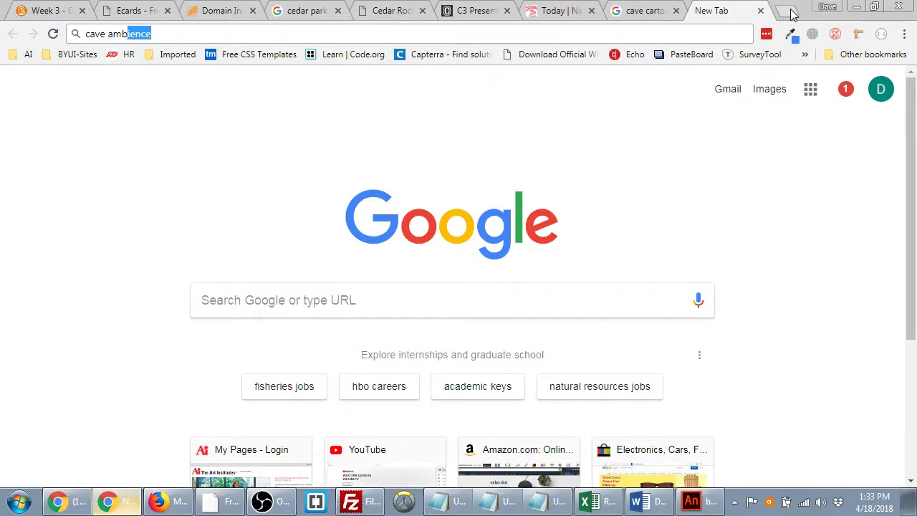
type("ience sound")
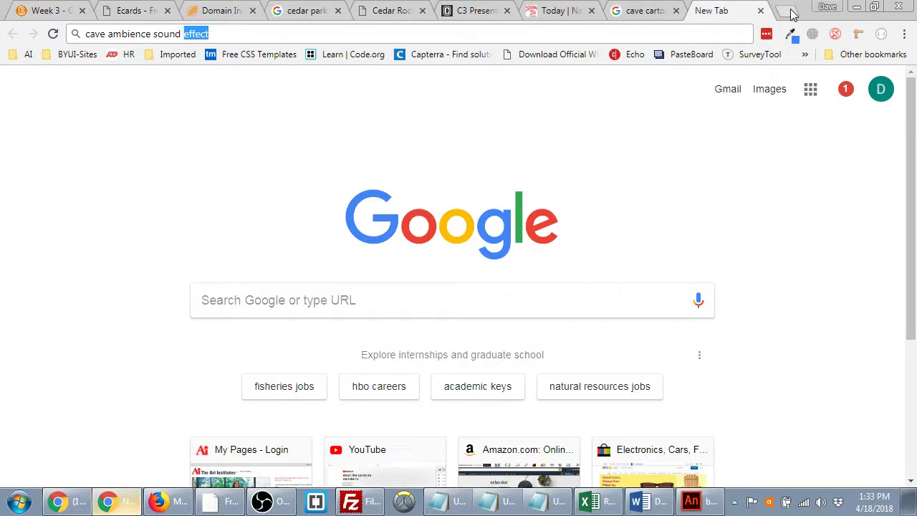
type(" effect")
key("Return")
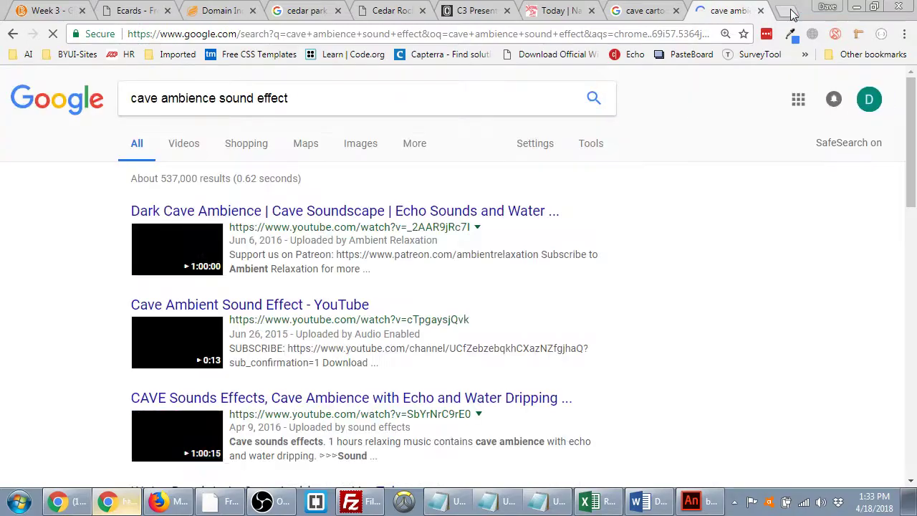
scroll(339, 272, "down", 5)
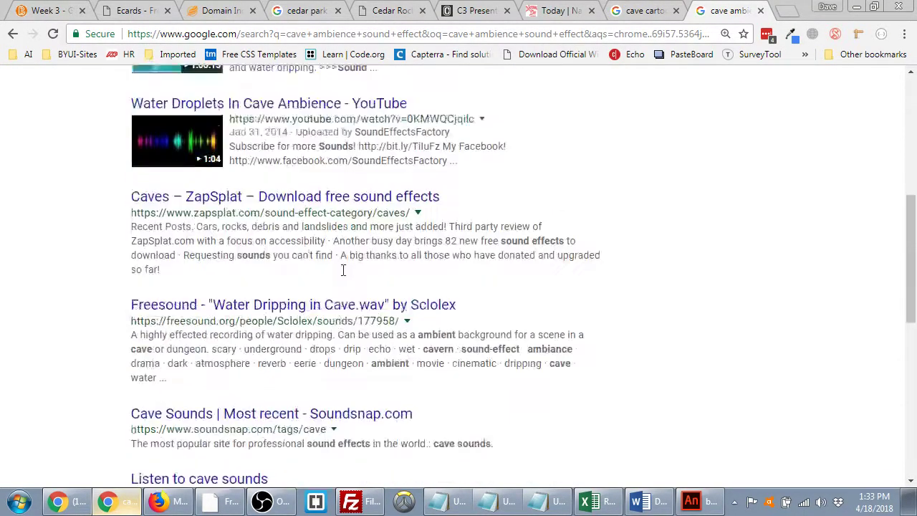
middle_click(364, 225)
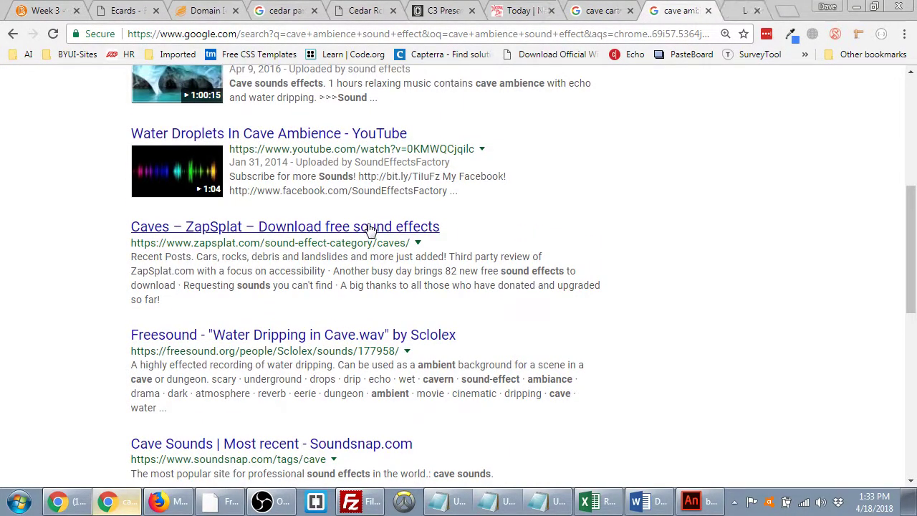
middle_click(280, 334)
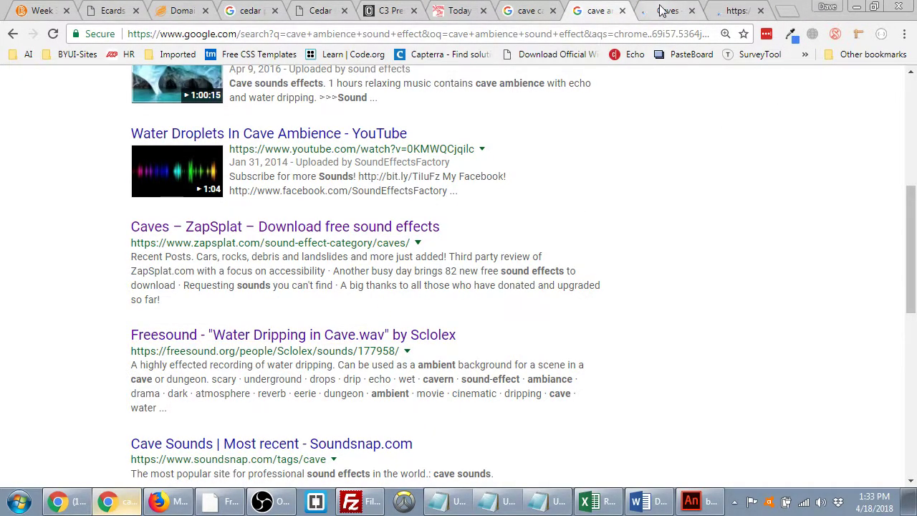
left_click(653, 10)
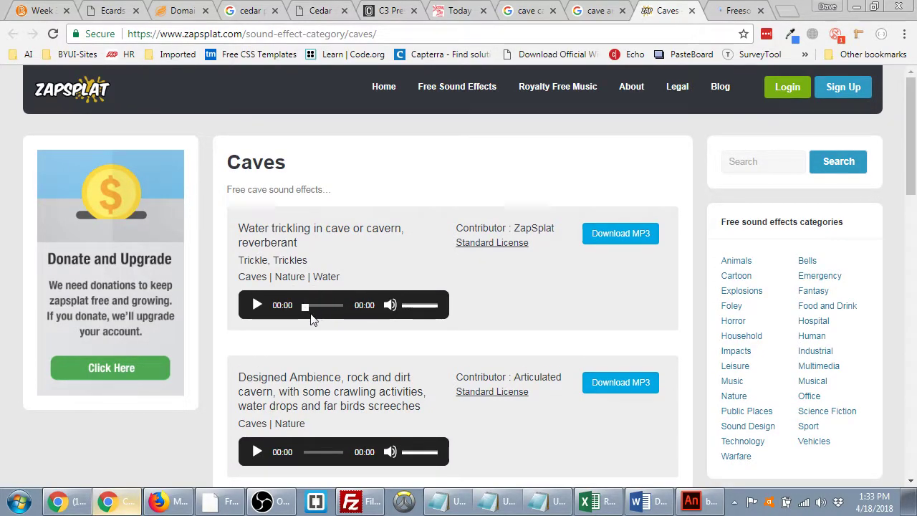
- Preview the water trickling, Designed Ambience, water drips trickle and underground dripping clips
left_click(257, 306)
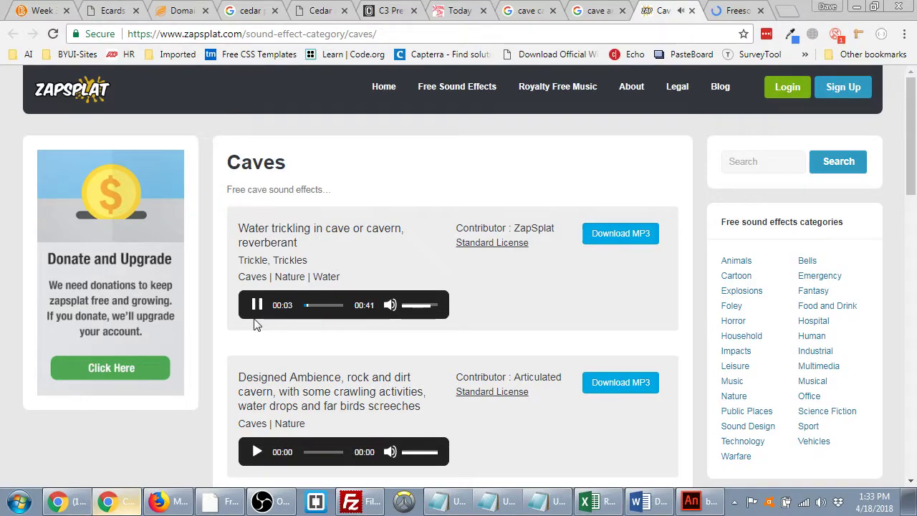
left_click(257, 305)
left_click(256, 451)
scroll(409, 366, "down", 2)
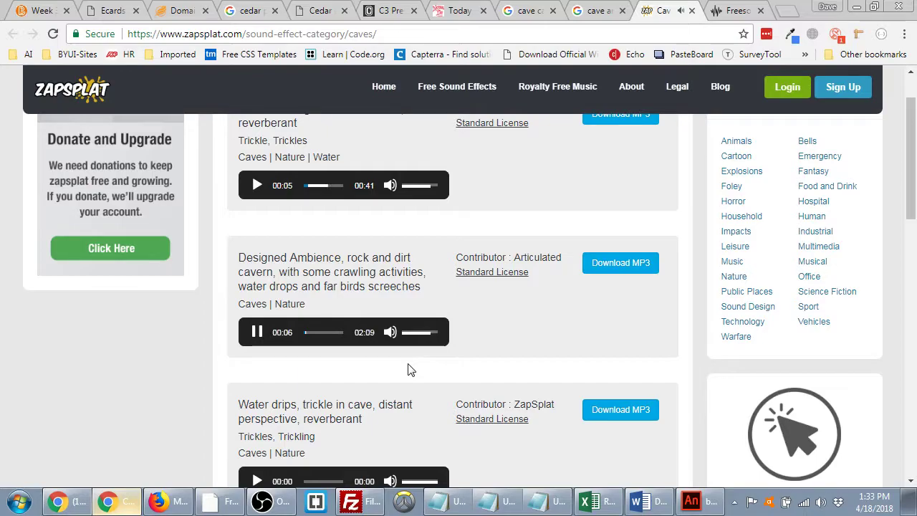
left_click(256, 333)
scroll(255, 337, "down", 2)
left_click(257, 337)
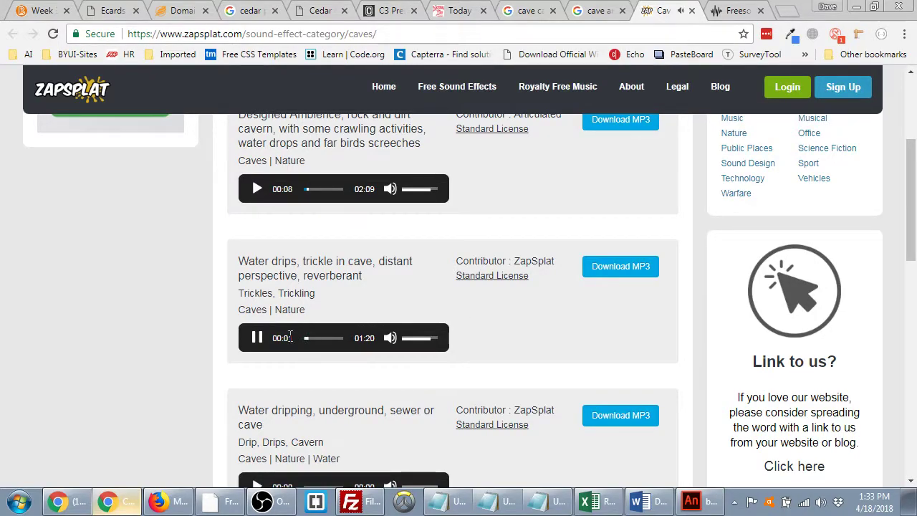
left_click(257, 338)
scroll(256, 338, "down", 2)
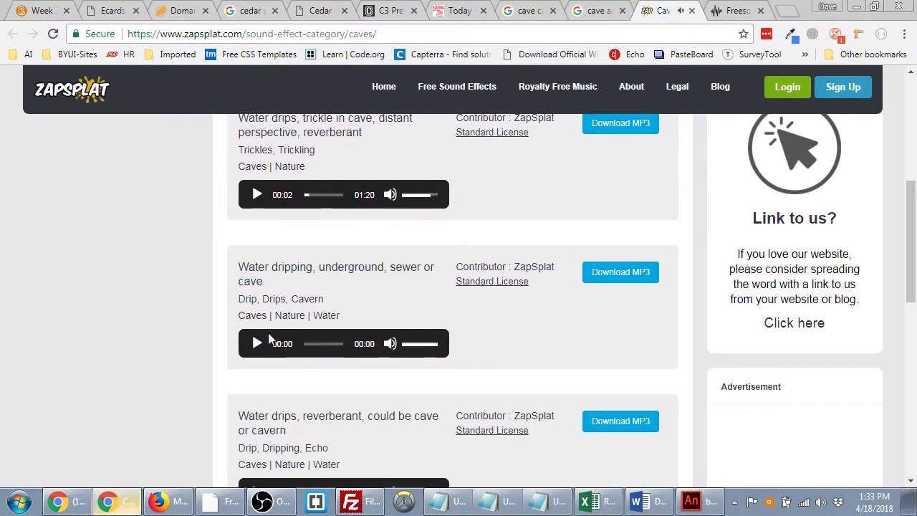
left_click(256, 343)
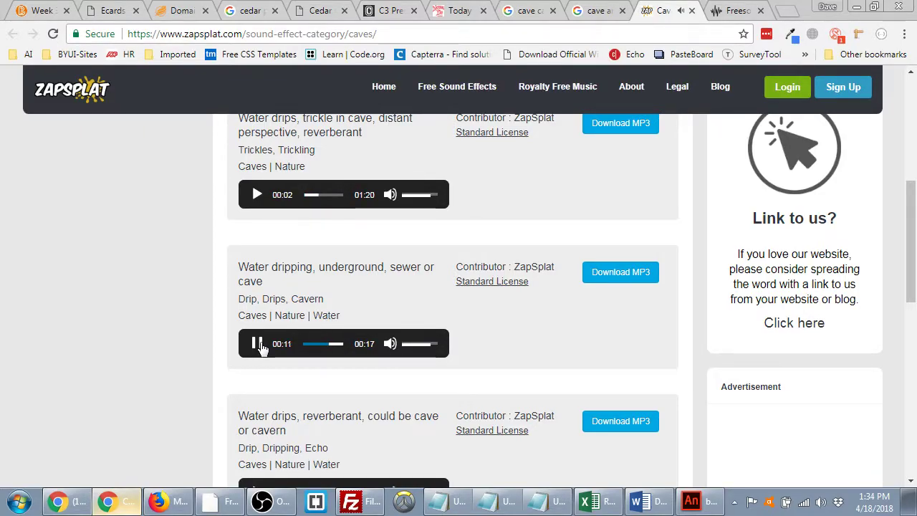
left_click(259, 348)
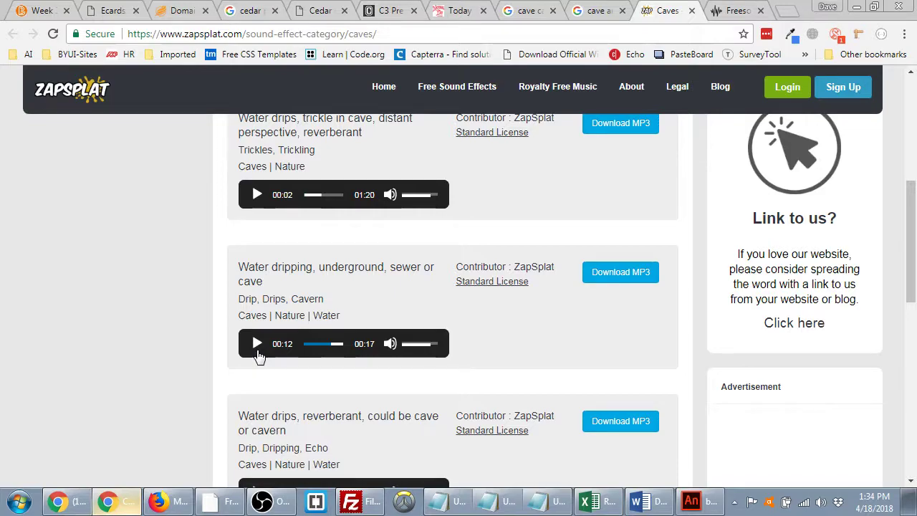
- Preview Water drips reverberant and Cave ambience, then request the Cave ambience MP3 download
scroll(259, 356, "down", 2)
left_click(257, 349)
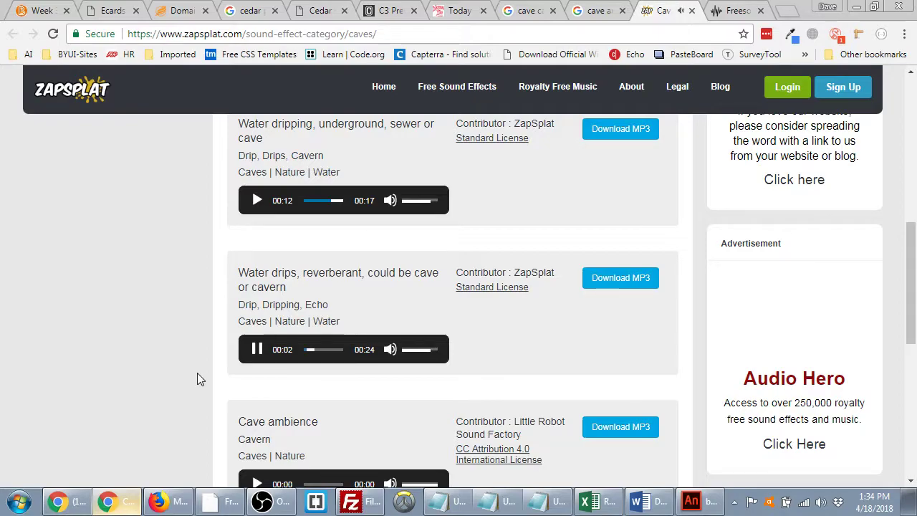
left_click(256, 349)
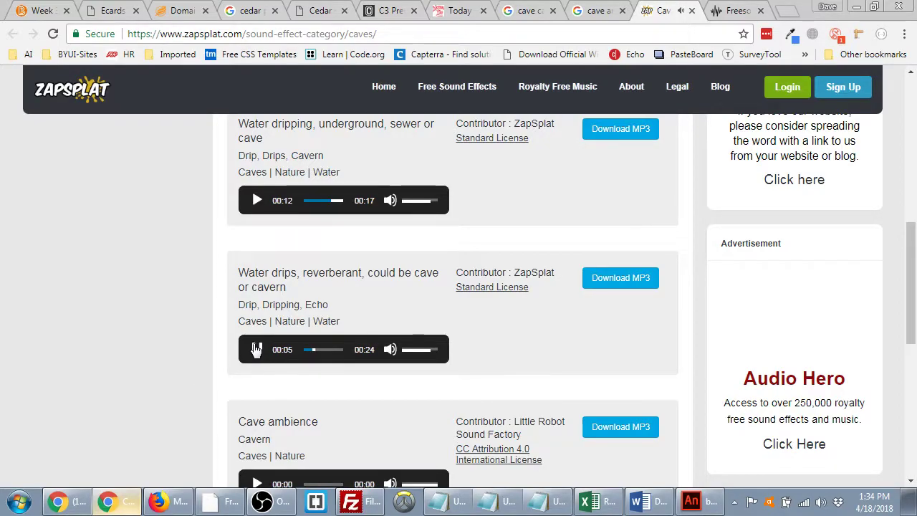
scroll(256, 315, "down", 3)
left_click(256, 270)
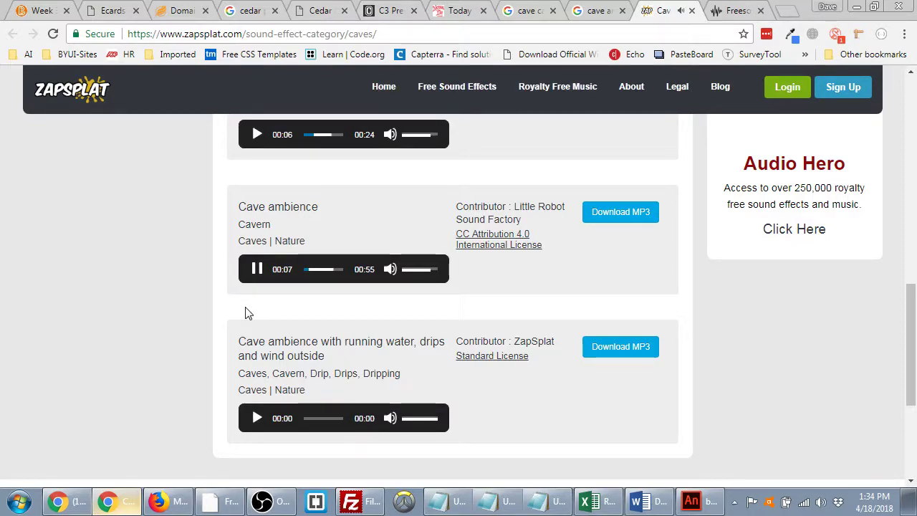
left_click(256, 277)
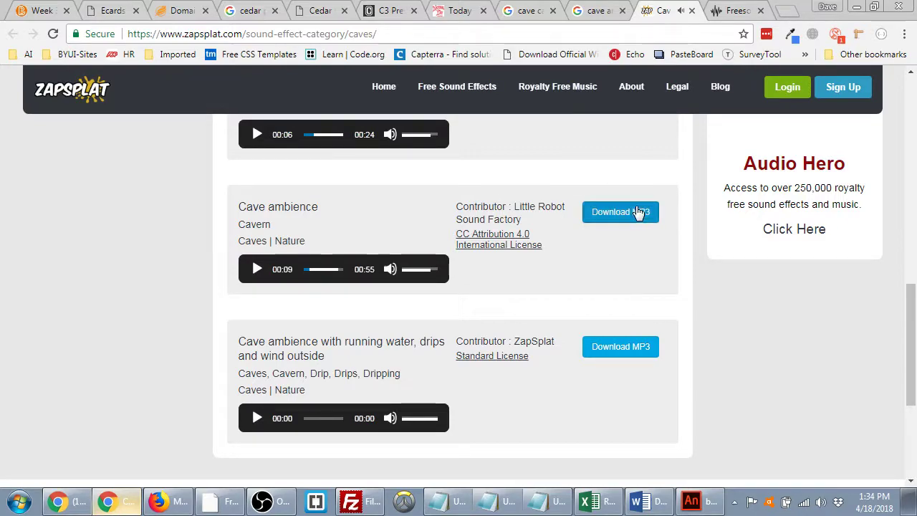
left_click(640, 209)
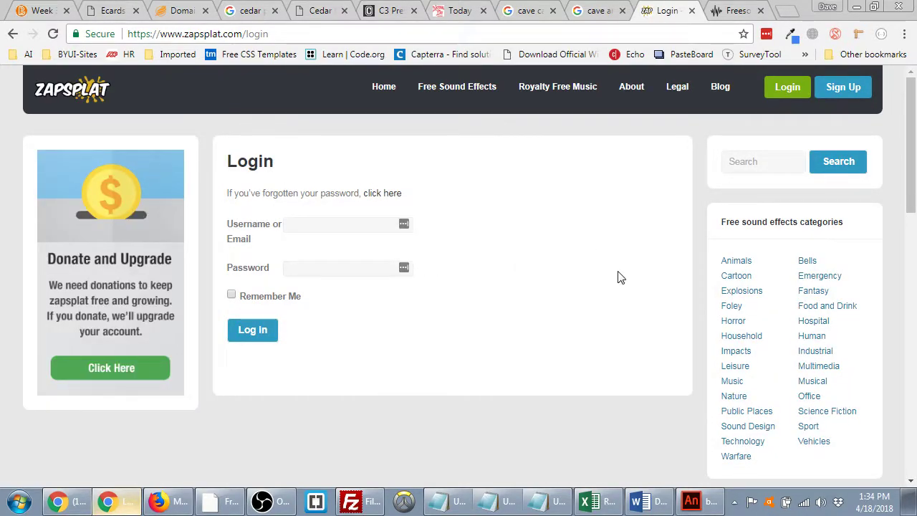
- Return to ZapSplat and open the Bats sound effect category
left_click(13, 34)
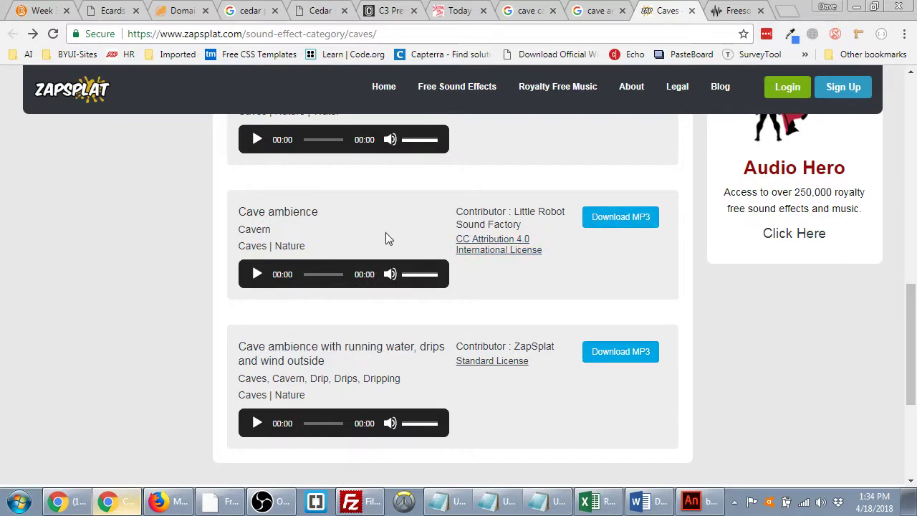
mouse_move(451, 86)
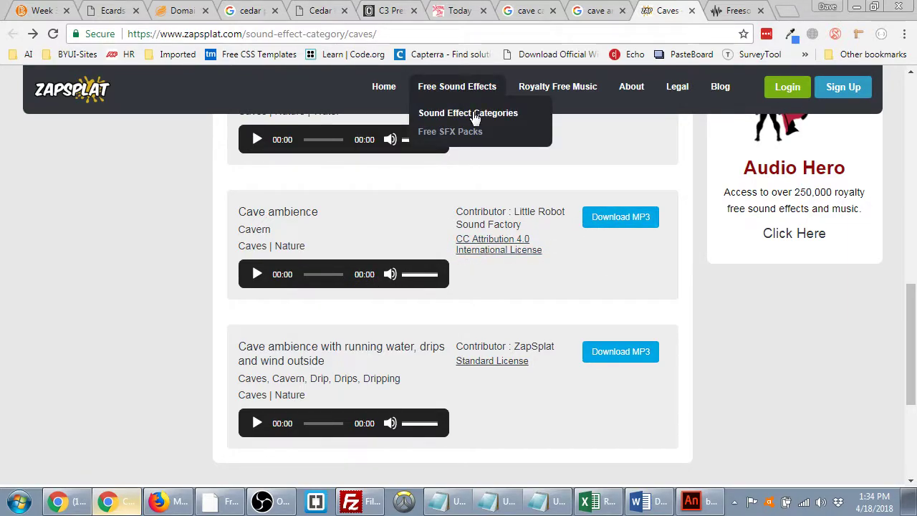
left_click(475, 117)
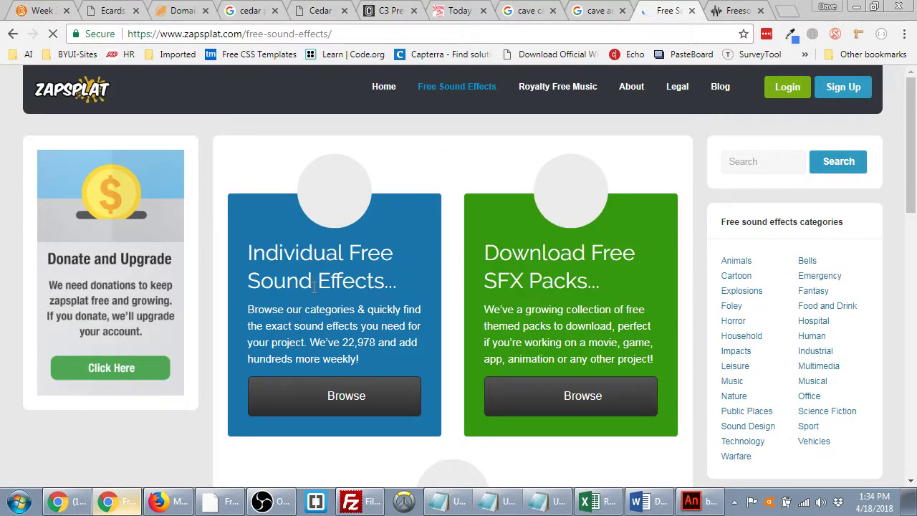
left_click(323, 395)
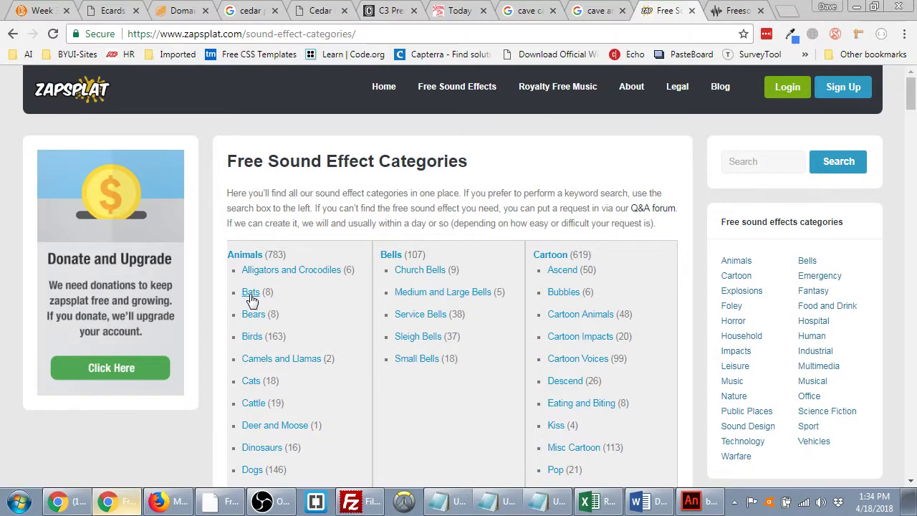
left_click(253, 302)
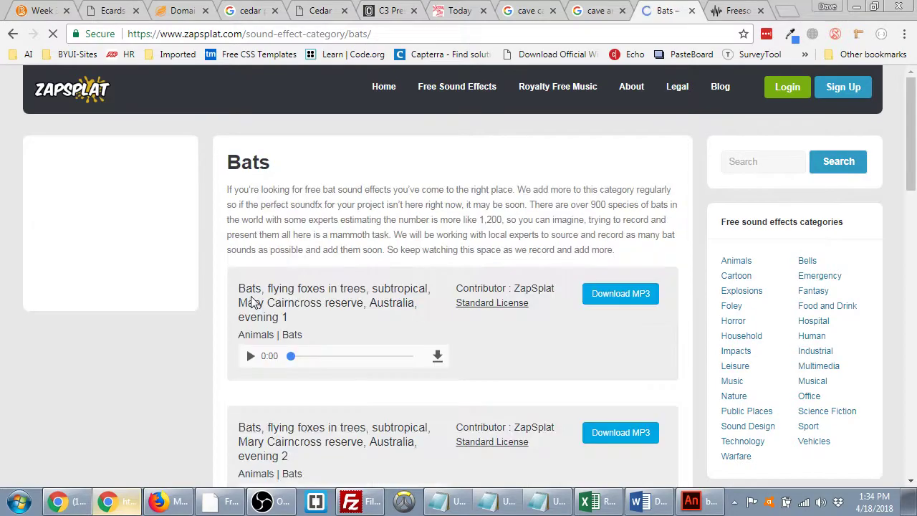
- Preview the first bat sound, request its MP3 download, and close the login page
left_click(256, 363)
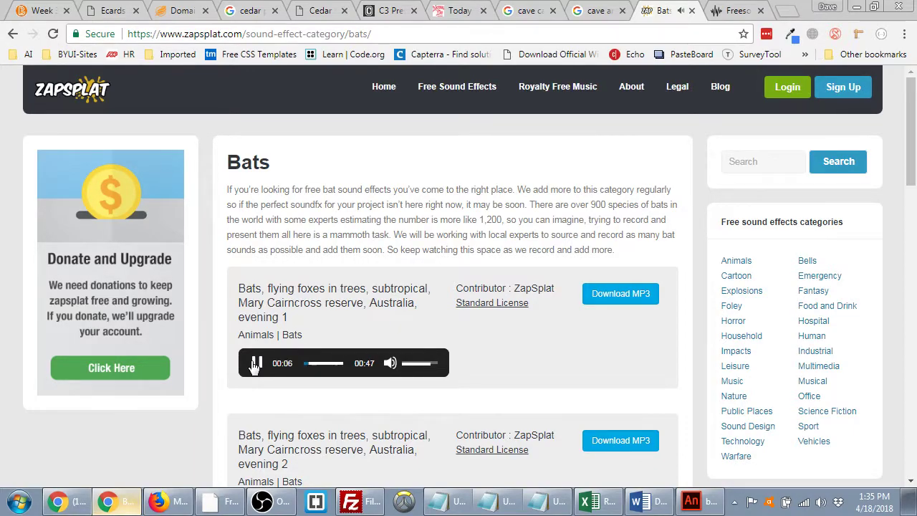
left_click(256, 363)
left_click(621, 295)
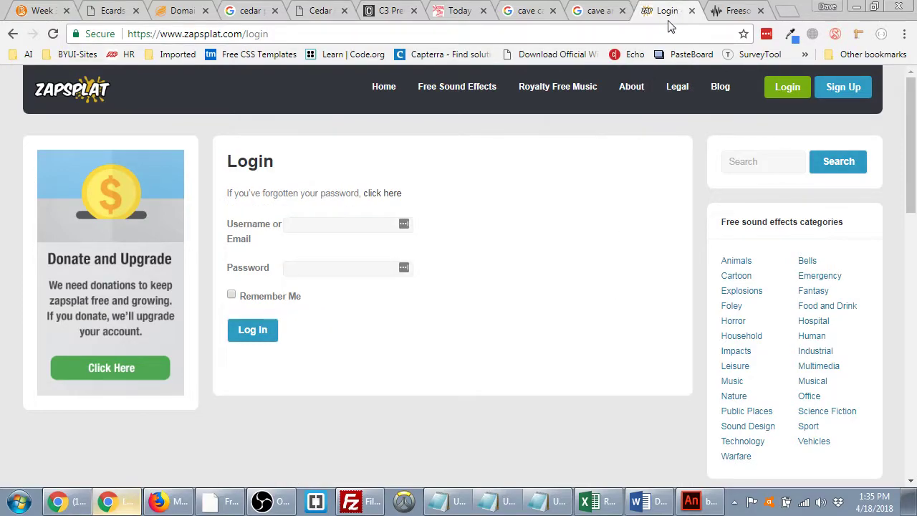
key("ctrl+w")
- Search Freesound for 'cave ambience'
mouse_move(478, 236)
scroll(309, 341, "down", 4)
scroll(349, 322, "down", 3)
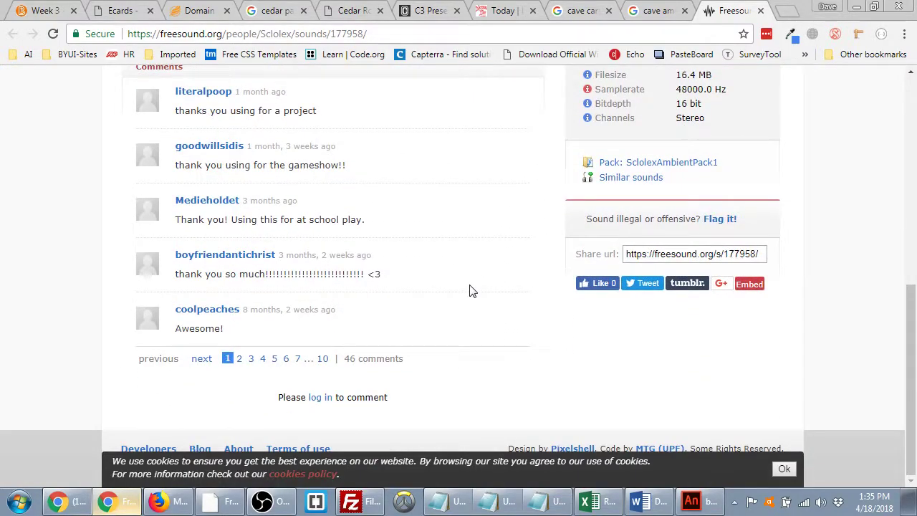
scroll(471, 290, "up", 7)
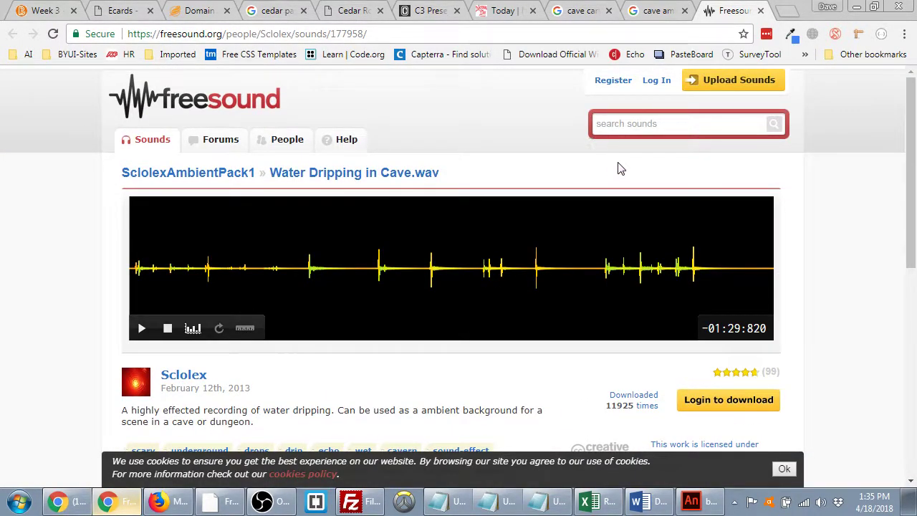
left_click(674, 122)
type("cave")
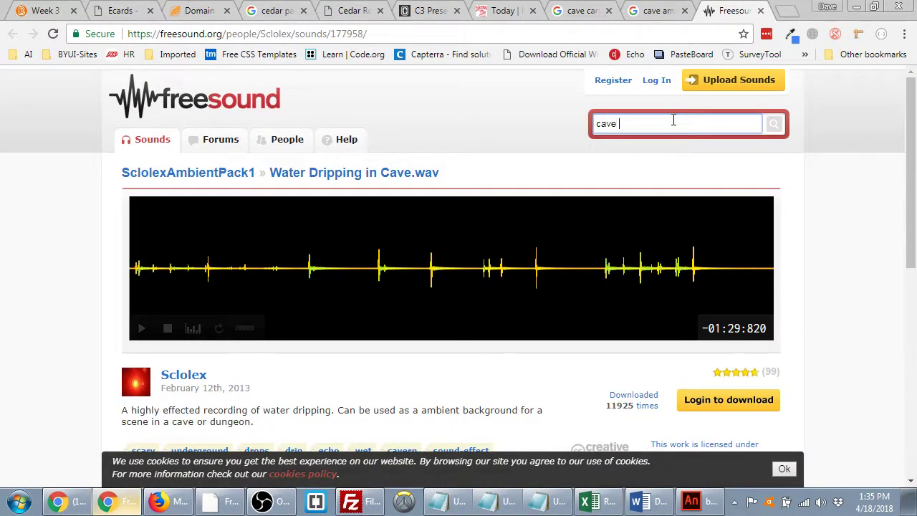
type(" ambience")
key("Return")
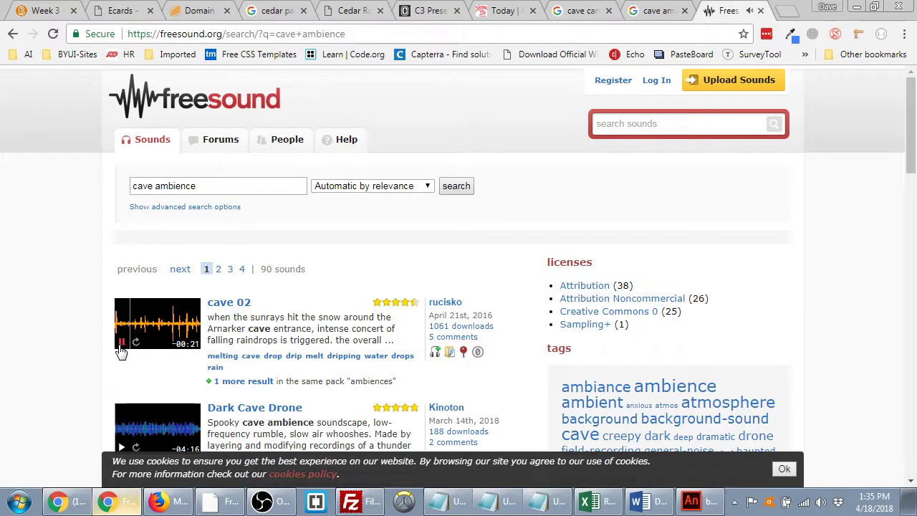
- Preview the cave 02 and Dark Cave Drone results, then return to the Google results
left_click(121, 345)
scroll(88, 360, "down", 2)
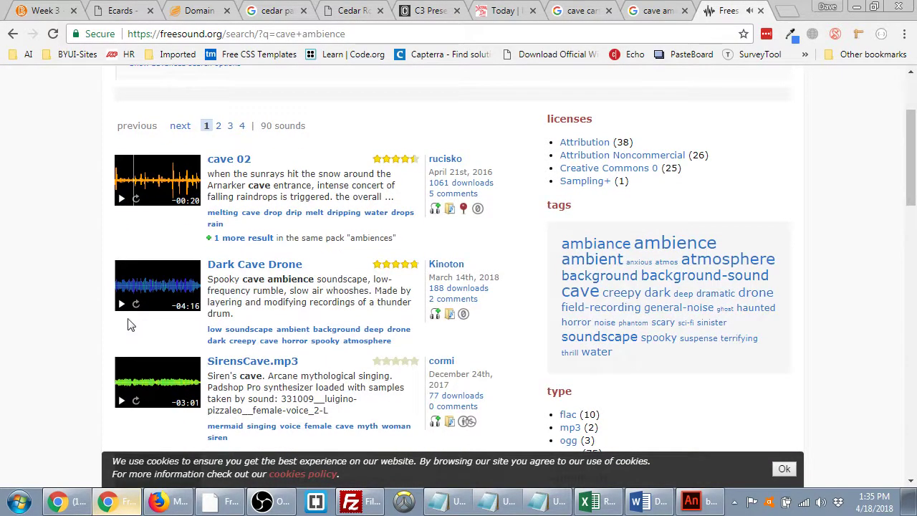
left_click(122, 306)
left_click(121, 307)
left_click(656, 12)
scroll(230, 279, "down", 2)
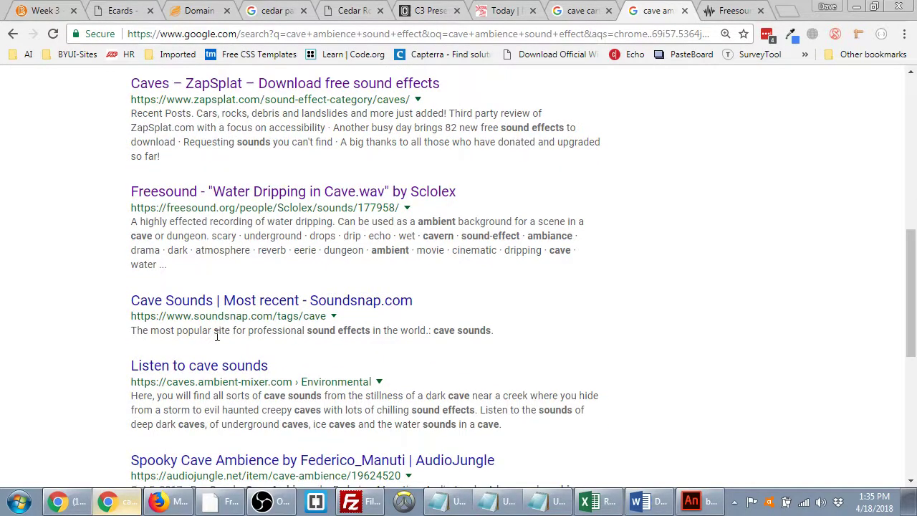
- Open the Soundsnap and ambient-mixer cave results in new tabs and preview Soundsnap's quiet cave ambience with river
middle_click(194, 302)
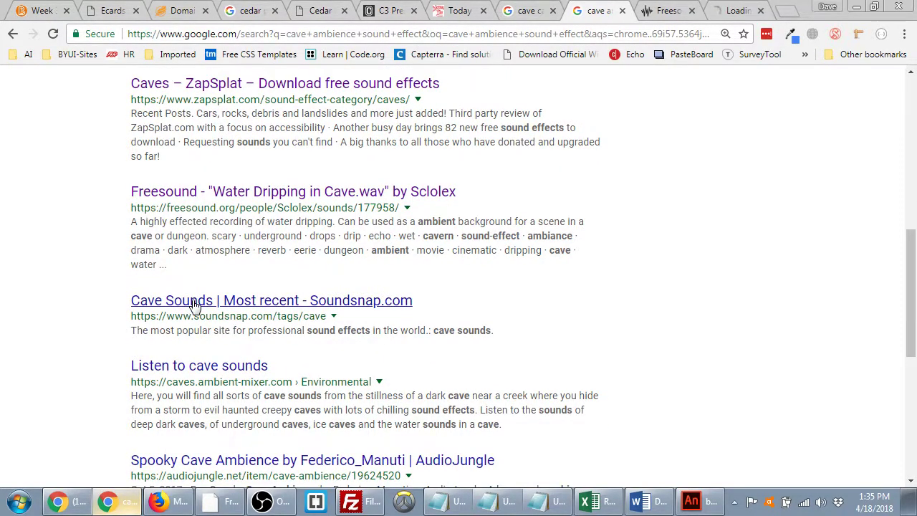
middle_click(200, 366)
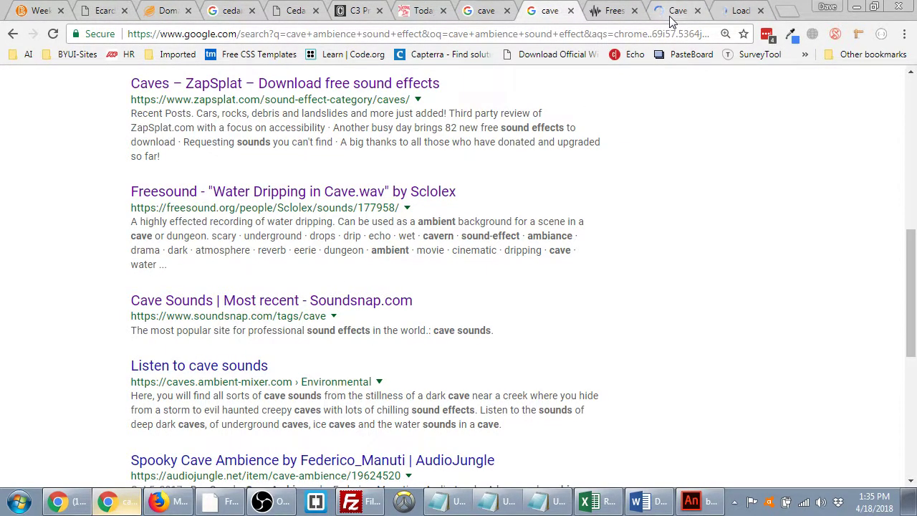
left_click(675, 10)
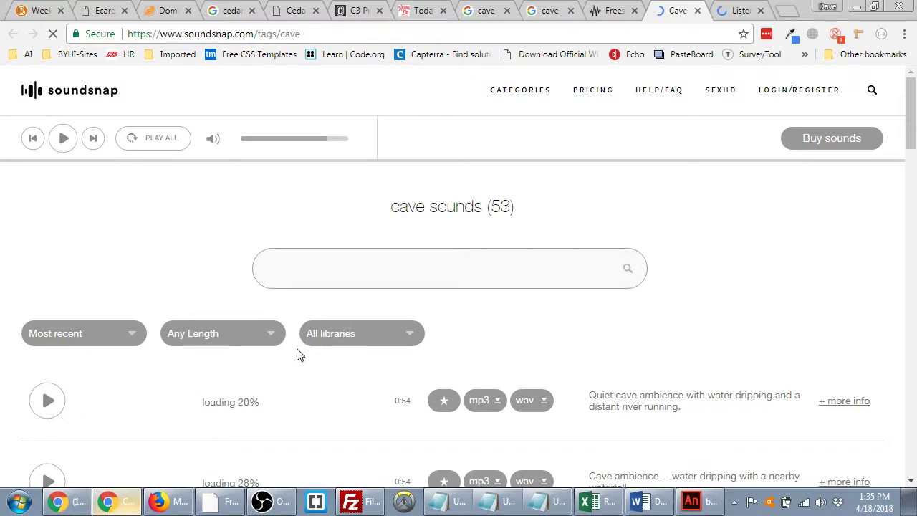
scroll(297, 351, "down", 1)
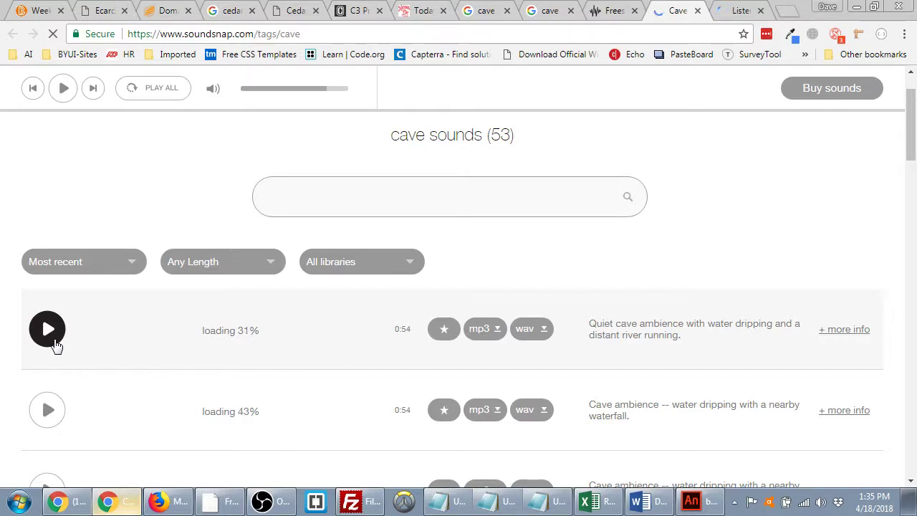
left_click(54, 341)
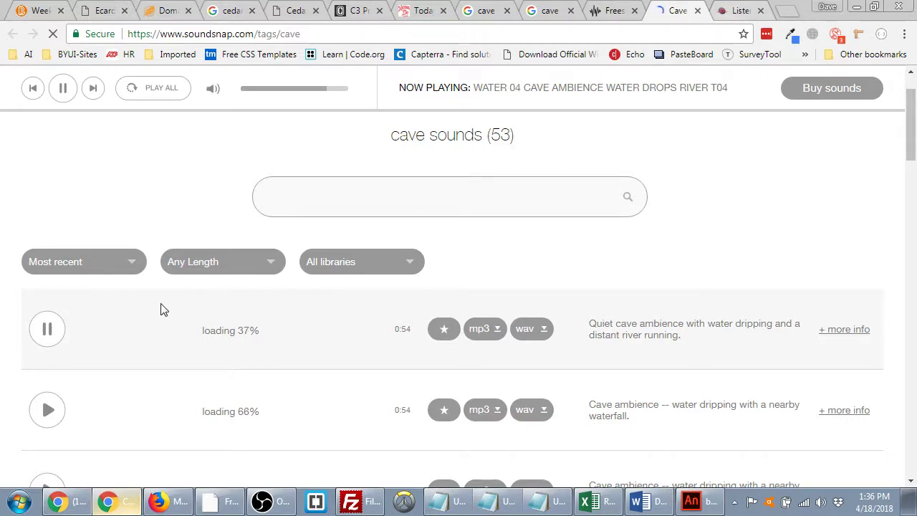
left_click(58, 337)
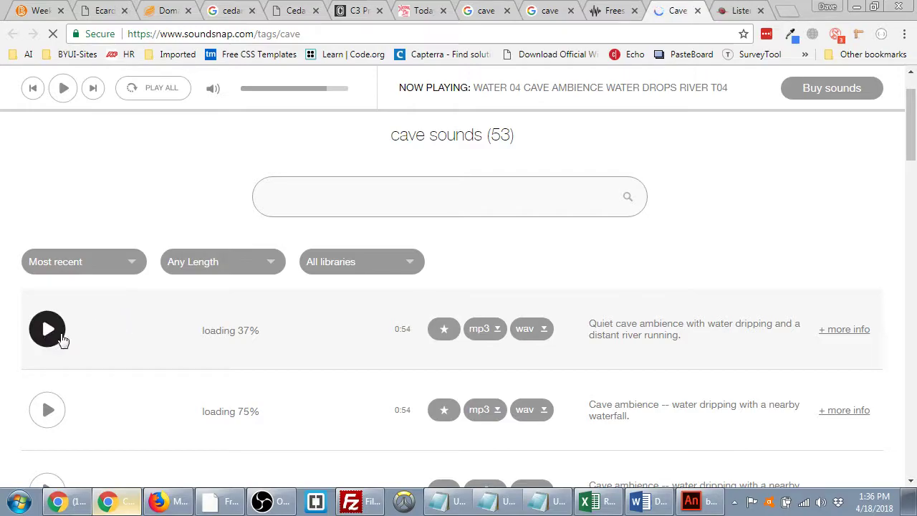
scroll(94, 342, "down", 10)
scroll(100, 347, "up", 6)
scroll(98, 344, "up", 3)
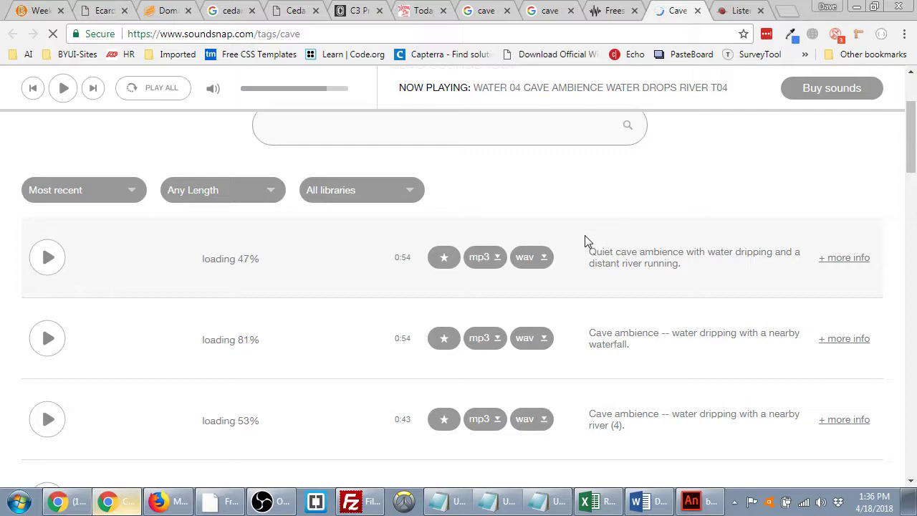
left_click(54, 265)
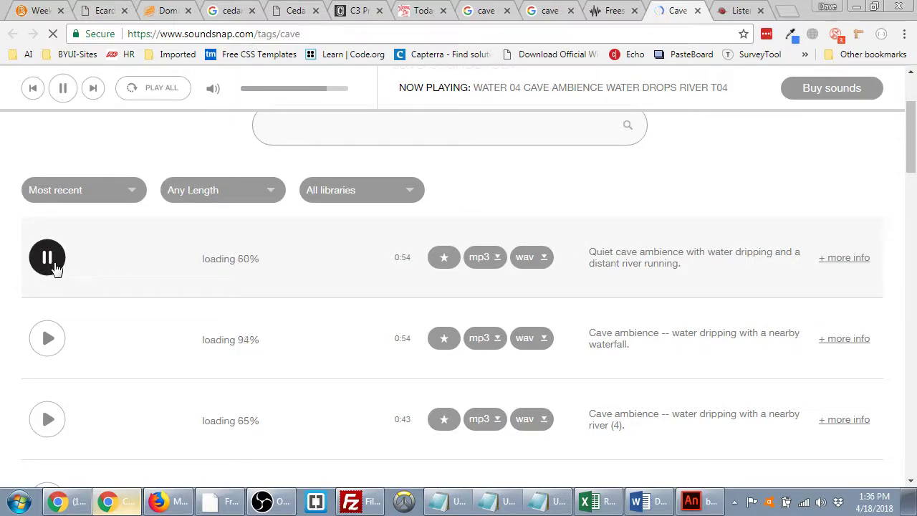
- Look at ambient-mixer's The Dark Cave atmosphere page, then go back to Soundsnap
left_click(742, 11)
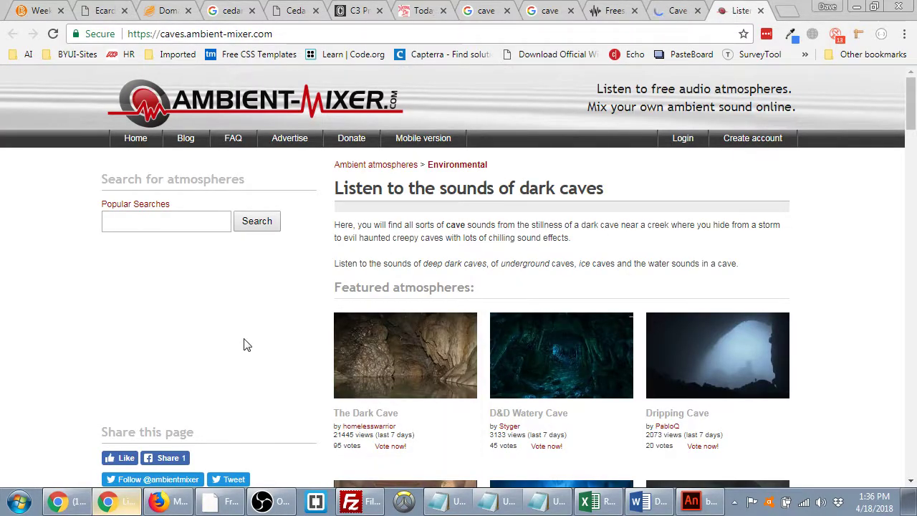
scroll(344, 301, "down", 1)
left_click(412, 294)
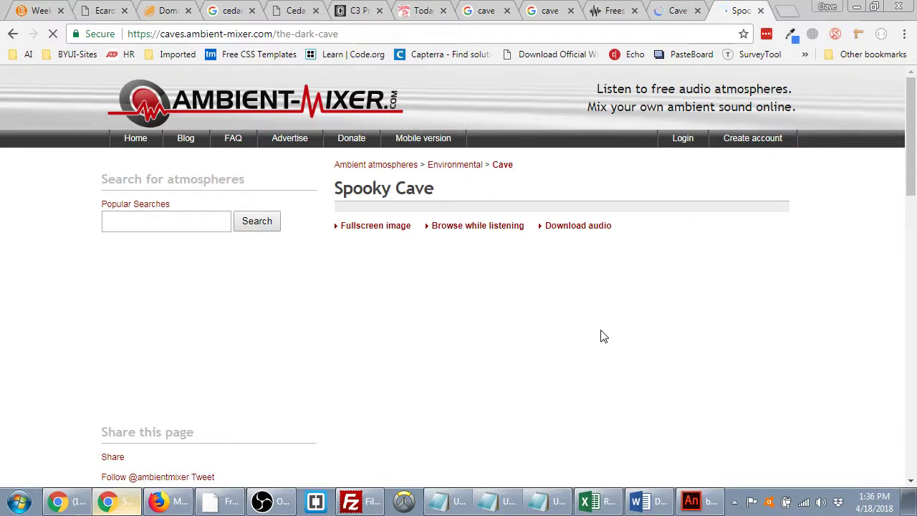
left_click(677, 10)
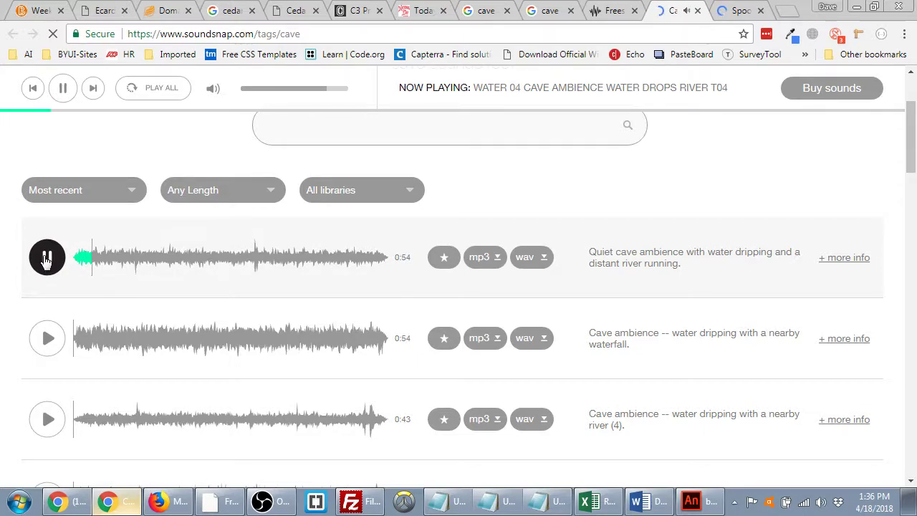
- Preview Soundsnap's waterfall and river (4) cave ambience clips
left_click(48, 341)
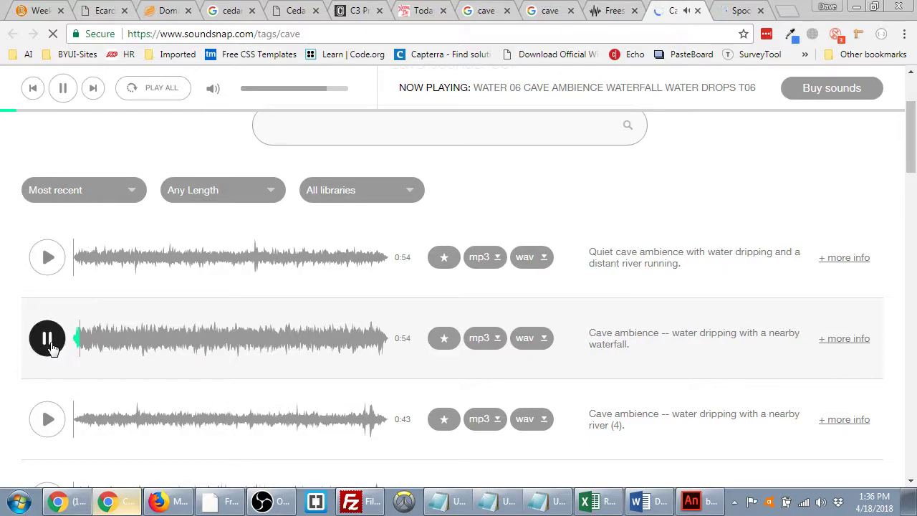
left_click(50, 343)
scroll(47, 346, "down", 2)
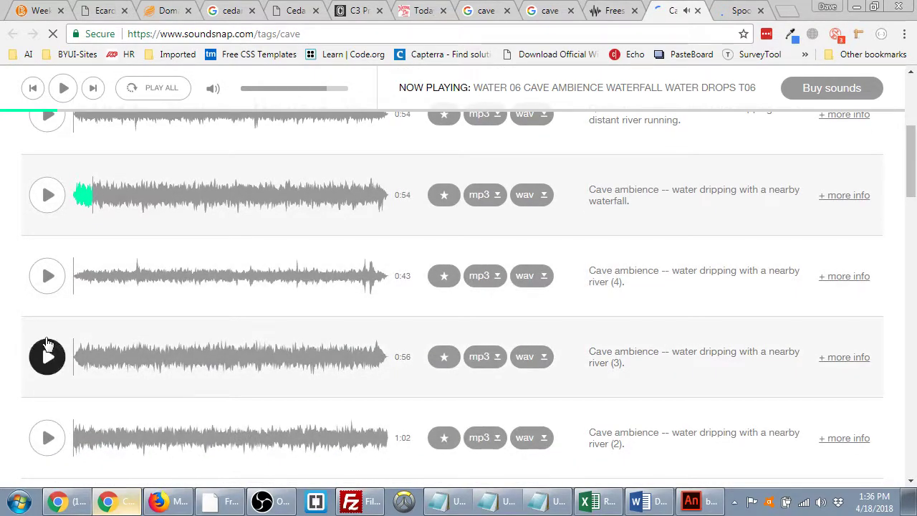
left_click(47, 276)
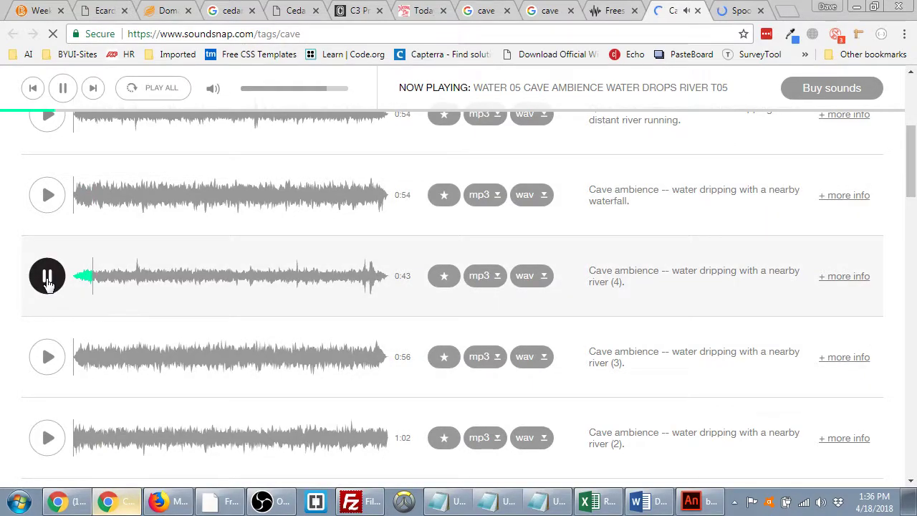
left_click(46, 279)
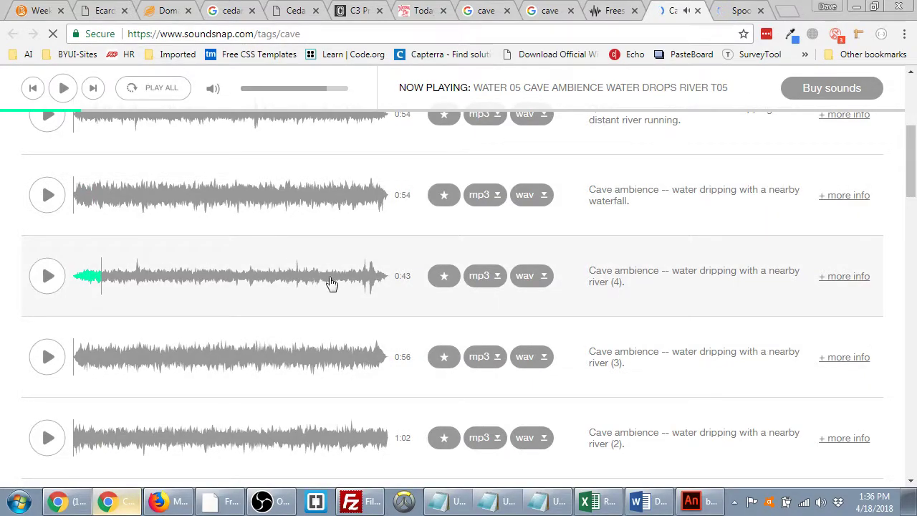
- Try the river (4) mp3 download, dismiss the login prompt, and view the Spooky Cave page
left_click(483, 278)
scroll(516, 186, "down", 4)
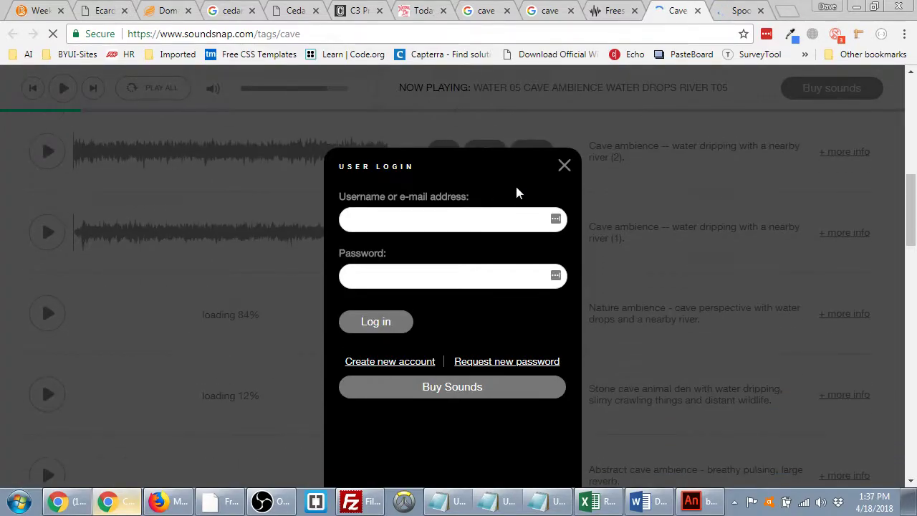
left_click(563, 165)
scroll(571, 276, "up", 4)
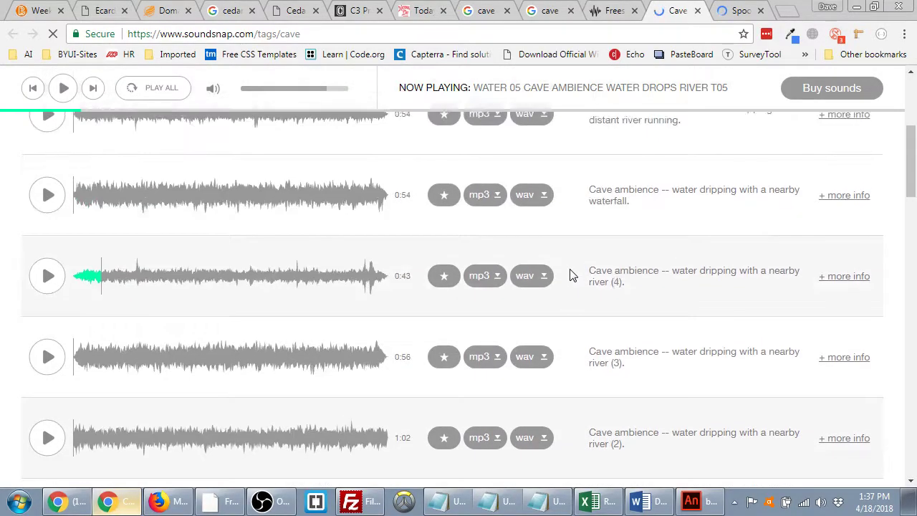
scroll(570, 269, "up", 4)
left_click(738, 11)
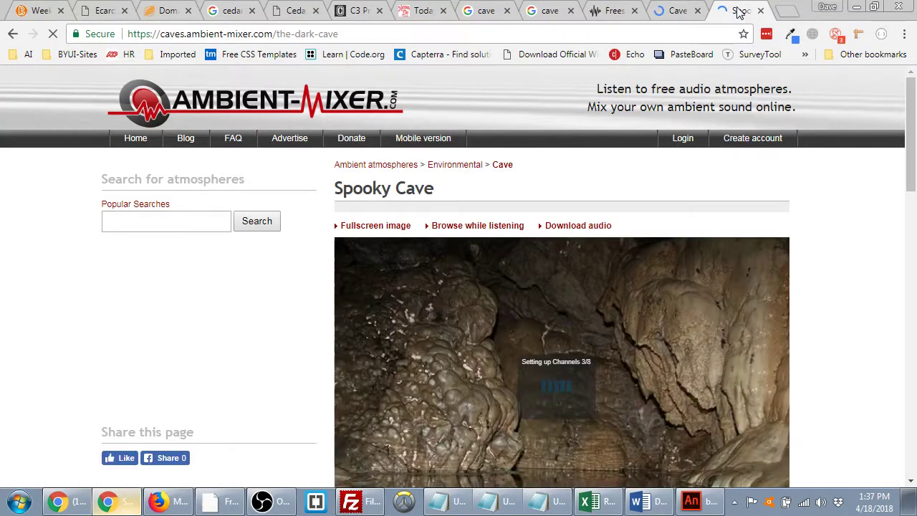
scroll(612, 248, "down", 2)
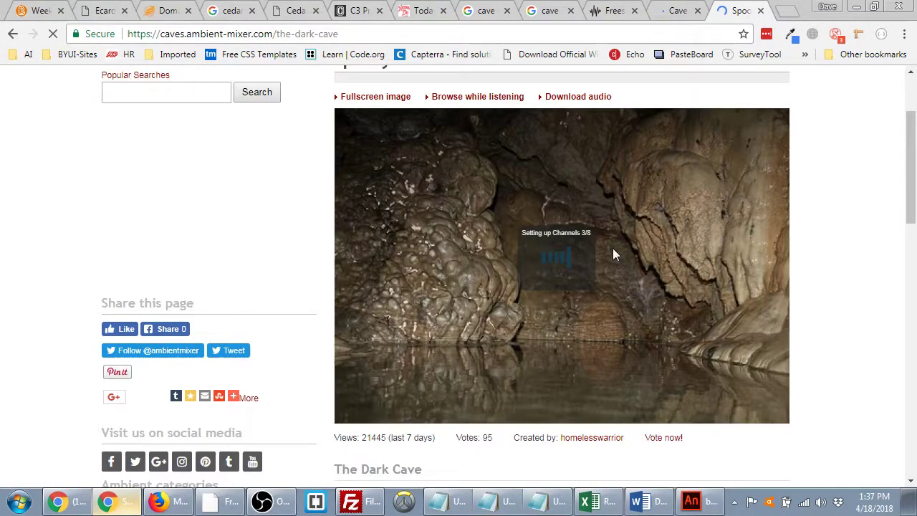
- In a new tab, go to SoundBible.com and search it for 'cave'
left_click(787, 11)
type("sound")
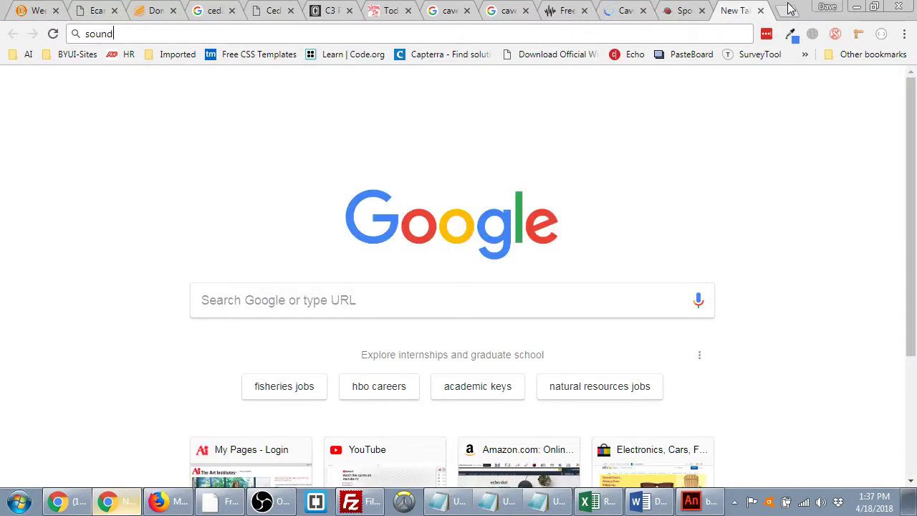
type("bibl")
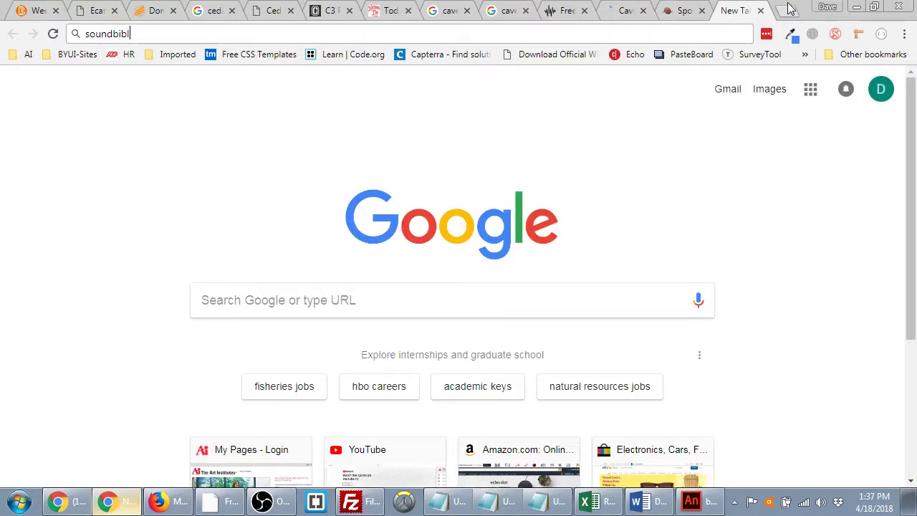
type("e")
key("Return")
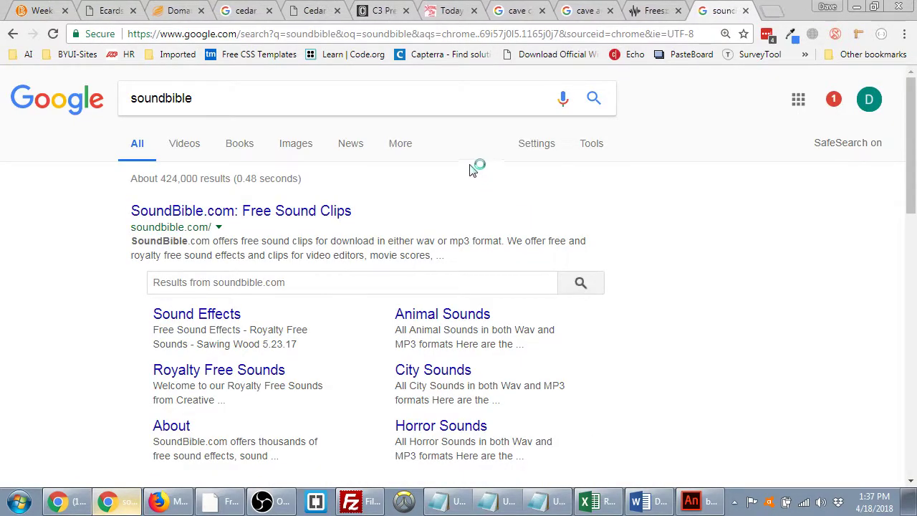
left_click(280, 210)
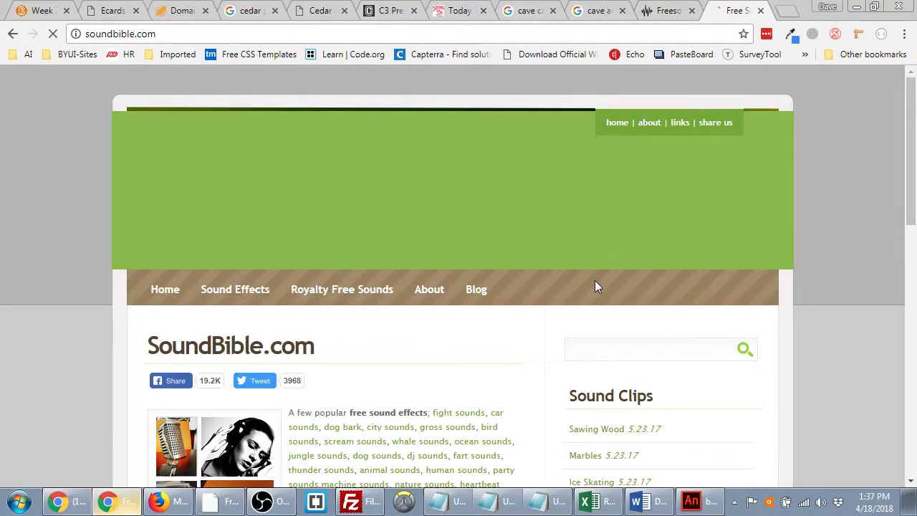
left_click(624, 345)
type("cave")
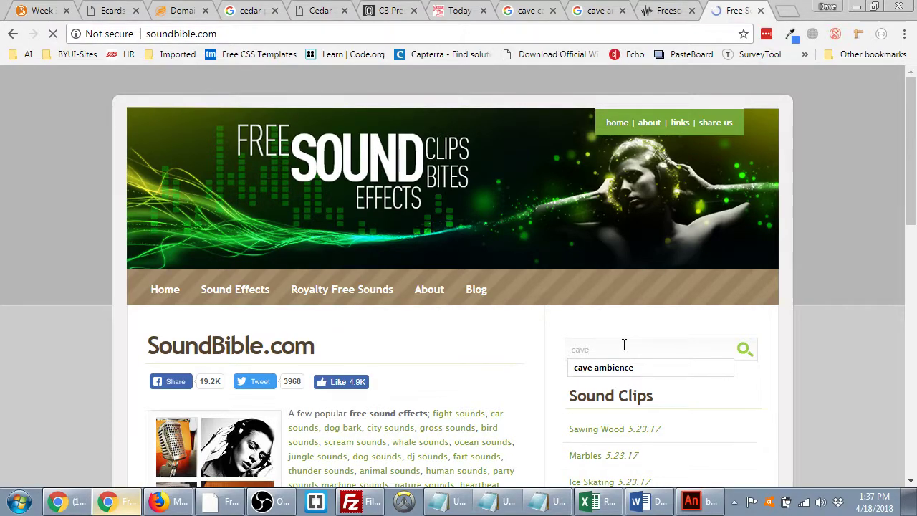
key("Return")
- Preview Bats In Cave, Cave Bats, Tornado Siren II, Cave In and Bats Vocalizing, then open Bats Vocalizing
scroll(491, 315, "down", 3)
left_click(360, 279)
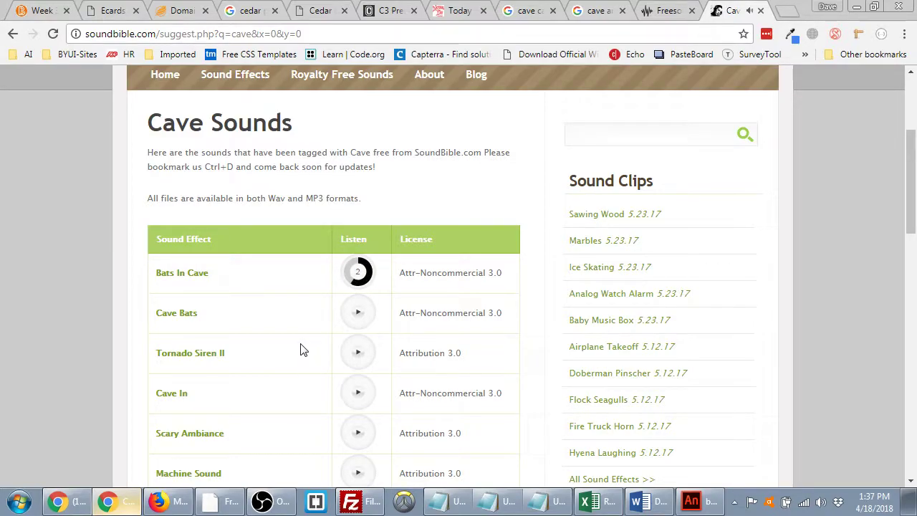
left_click(353, 315)
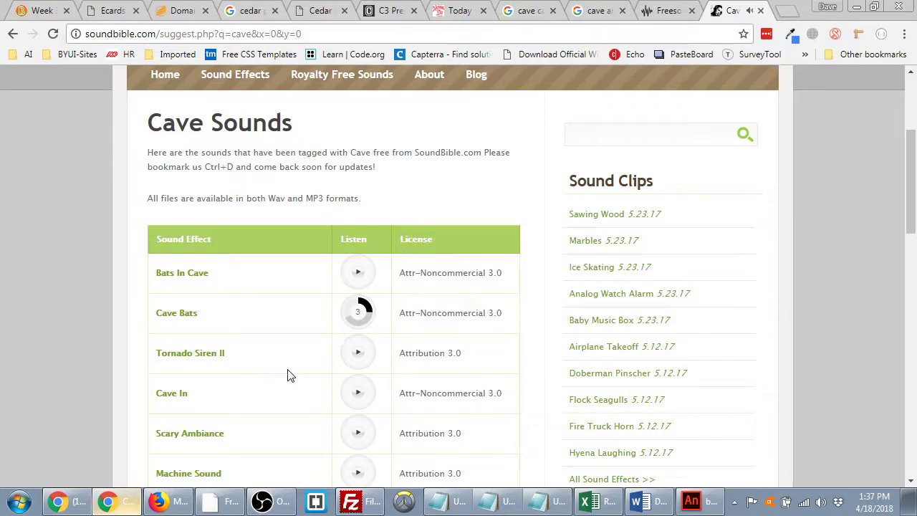
left_click(358, 356)
scroll(364, 390, "down", 1)
left_click(358, 328)
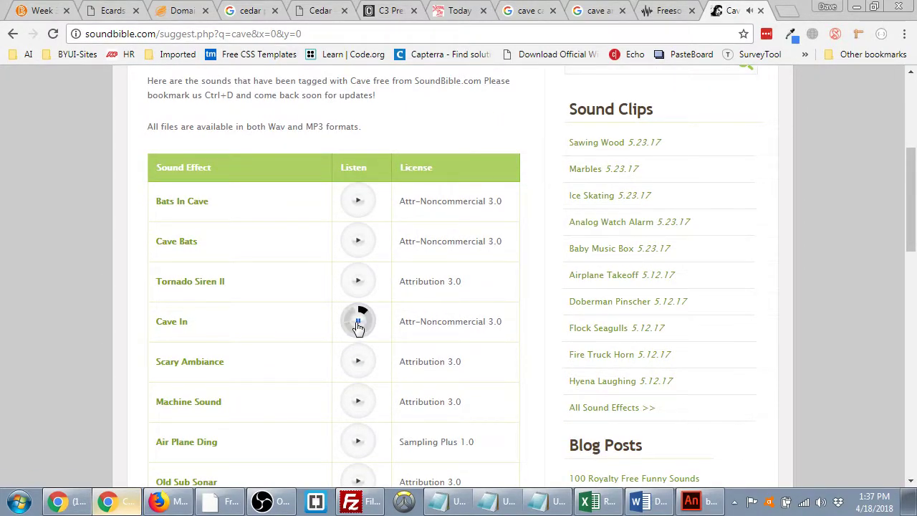
scroll(358, 366, "down", 2)
scroll(356, 372, "down", 4)
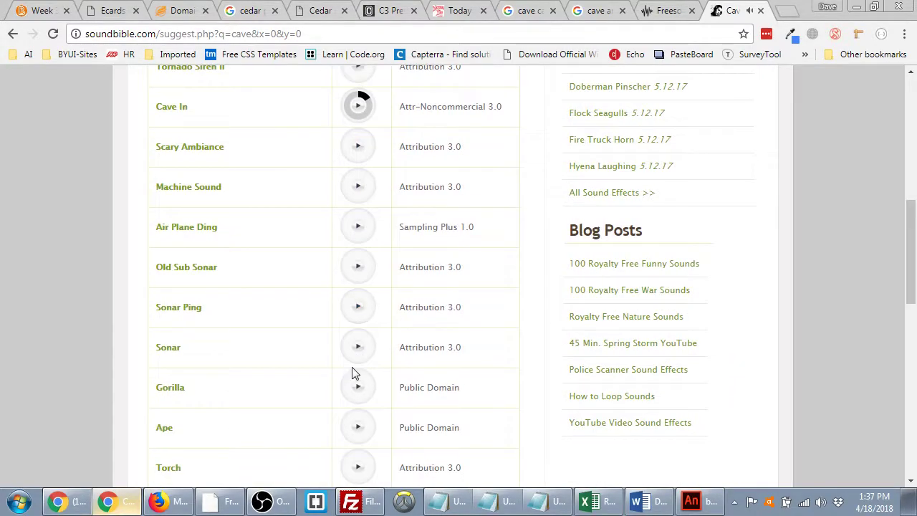
scroll(355, 376, "down", 2)
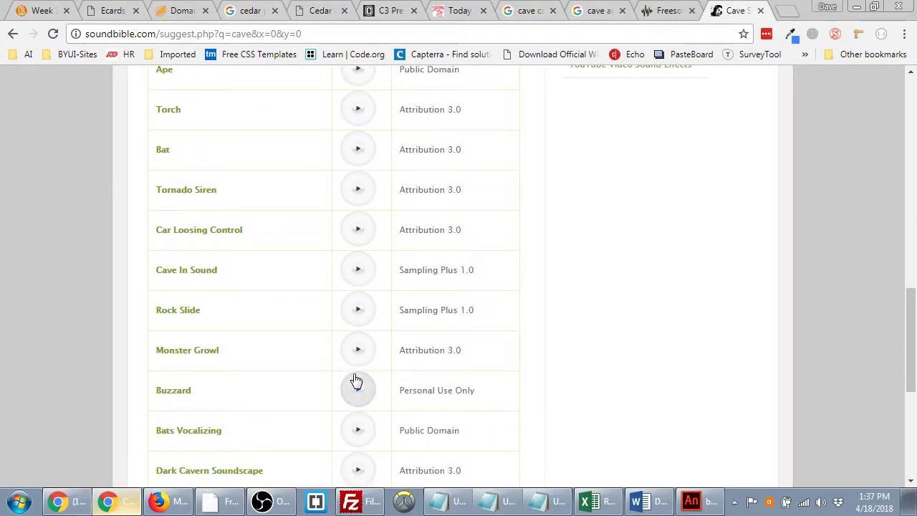
left_click(360, 424)
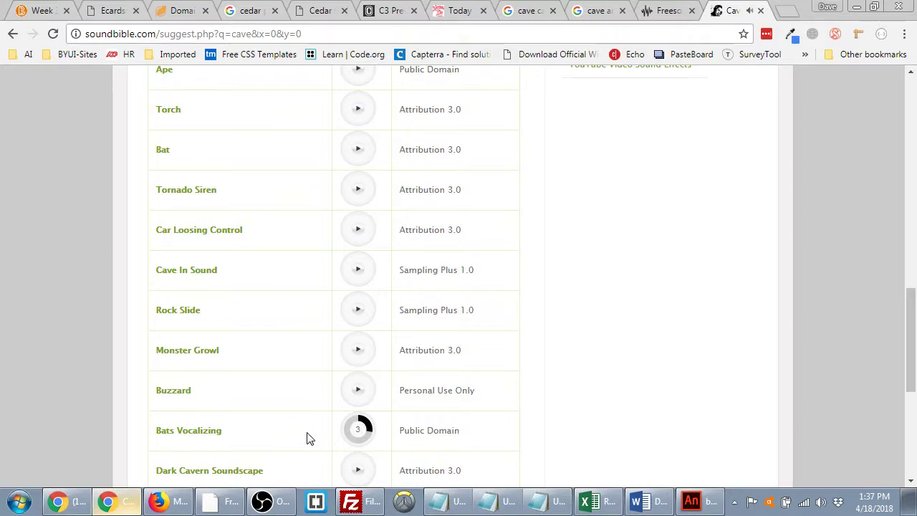
left_click(184, 435)
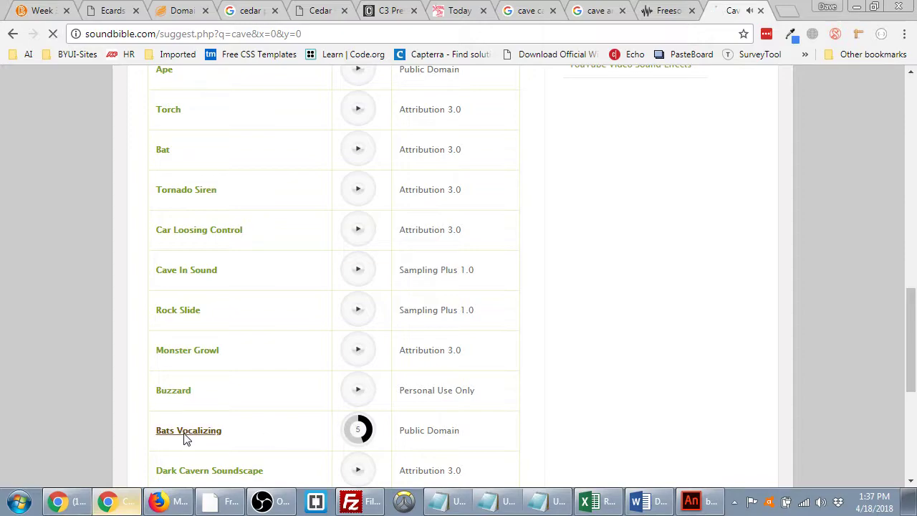
scroll(290, 383, "down", 2)
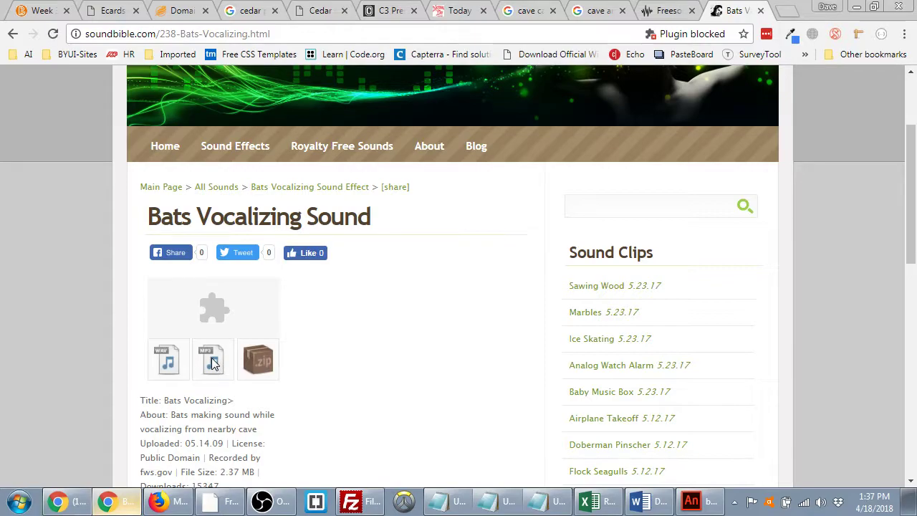
- Save the Bats Vocalizing MP3 as batsSoundFX.mp3 in Desktop > batday, then return to Animate
left_click(212, 360)
type("batsSoundFX")
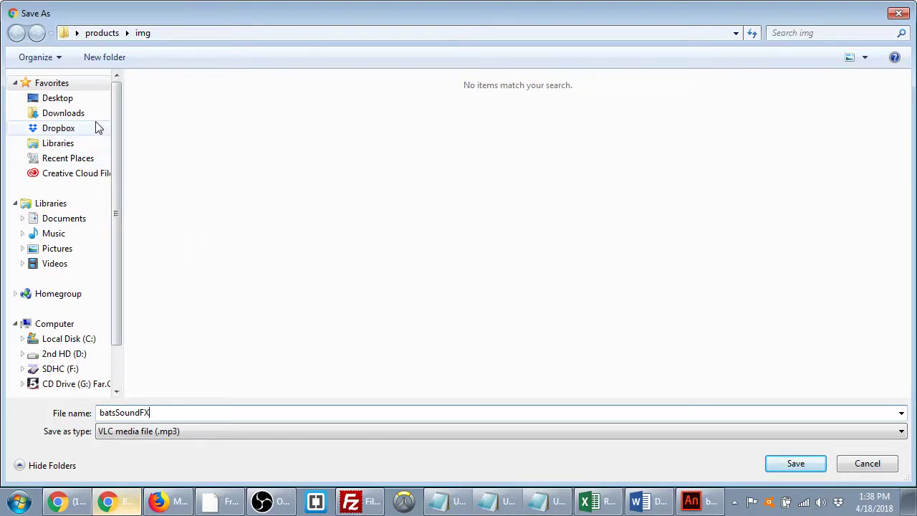
left_click(58, 98)
scroll(413, 313, "down", 3)
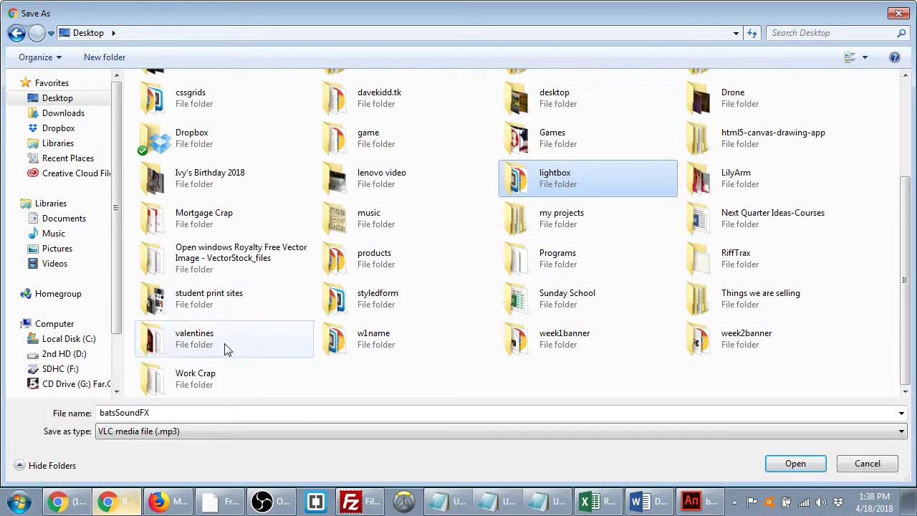
scroll(360, 172, "up", 3)
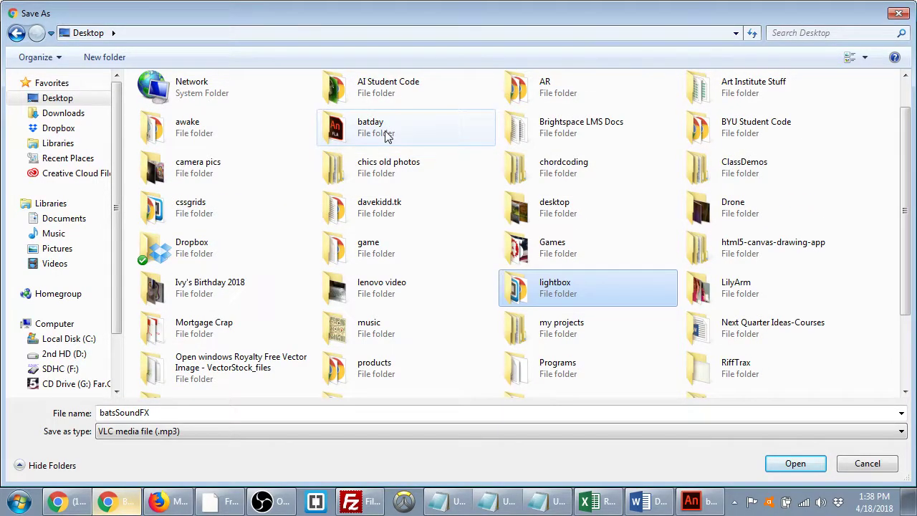
double_click(386, 136)
left_click(795, 463)
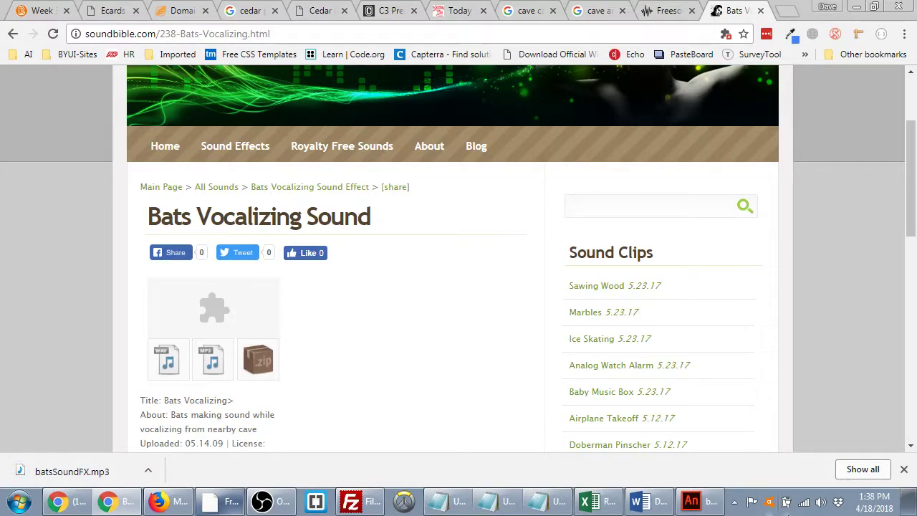
key("alt+Tab")
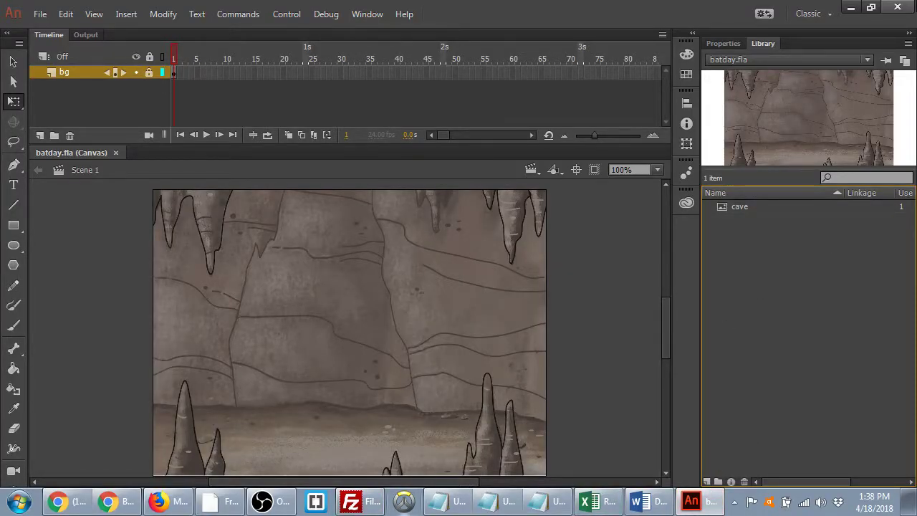
- Drag batsSoundFX.mp3 from the Desktop batday folder into Animate's Library, then maximize Animate again
left_click(852, 6)
left_click(852, 5)
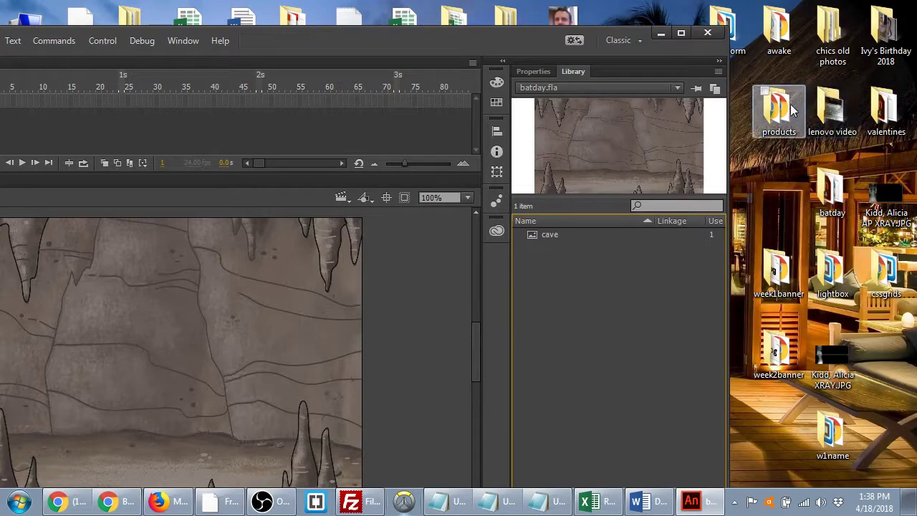
double_click(827, 192)
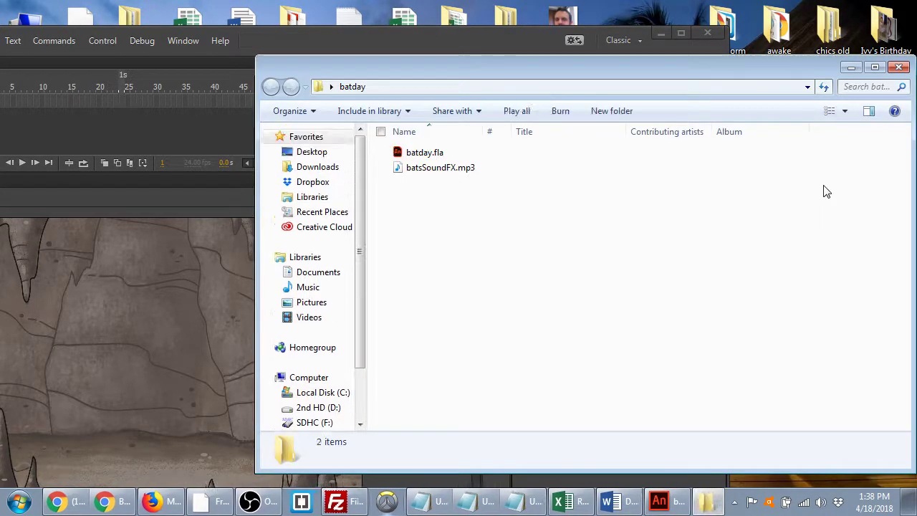
left_click_drag(599, 78, 916, 83)
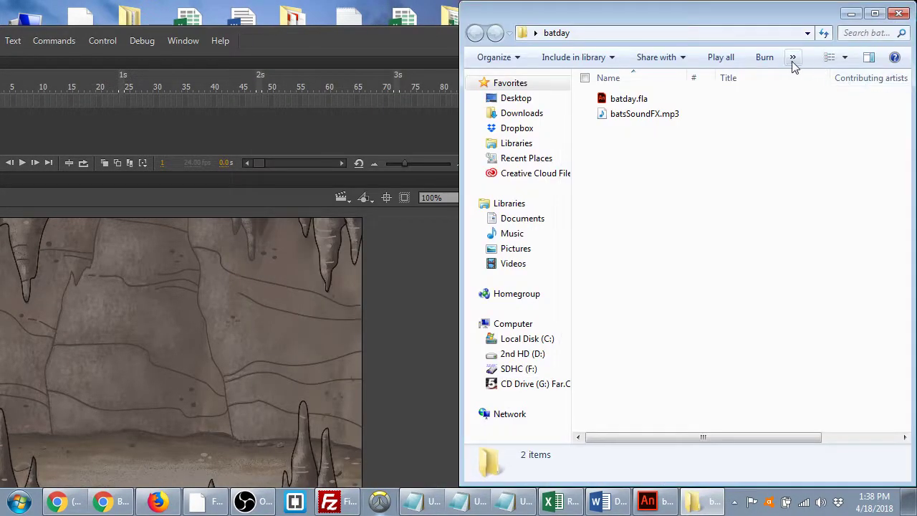
left_click_drag(641, 25, 453, 352)
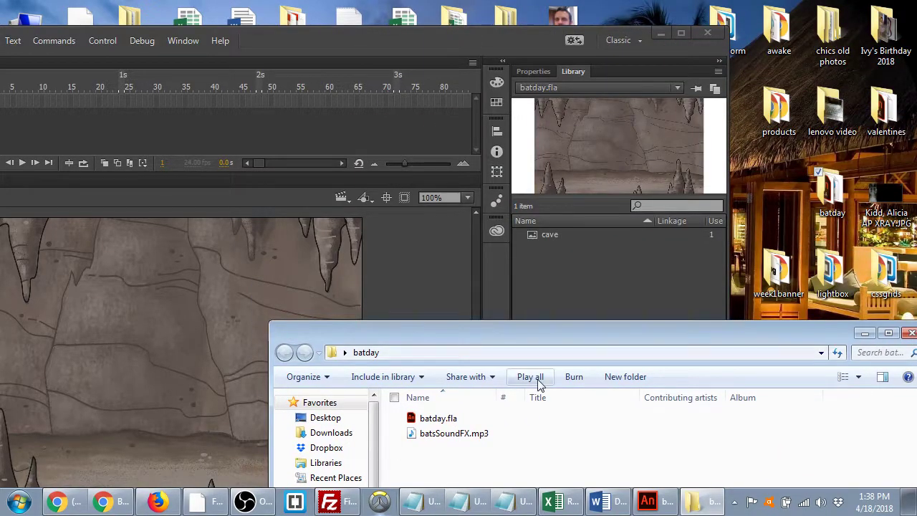
left_click_drag(437, 435, 632, 285)
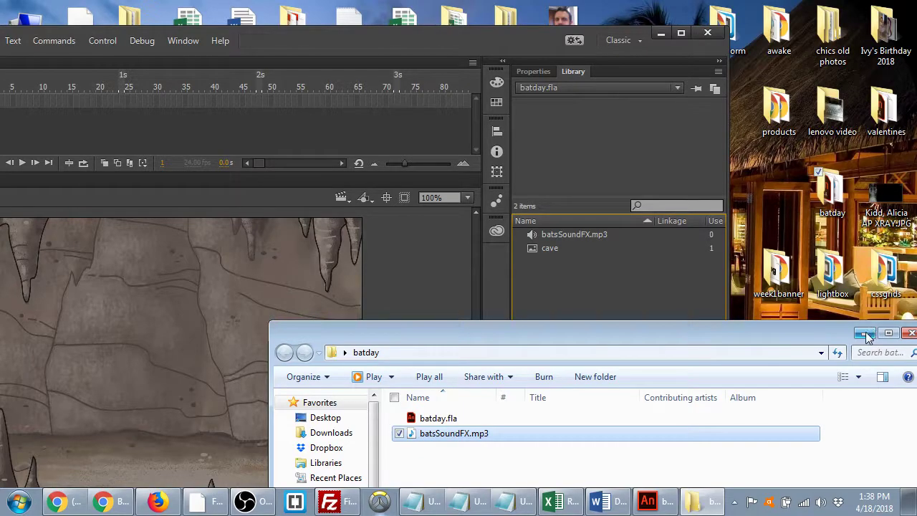
left_click(561, 235)
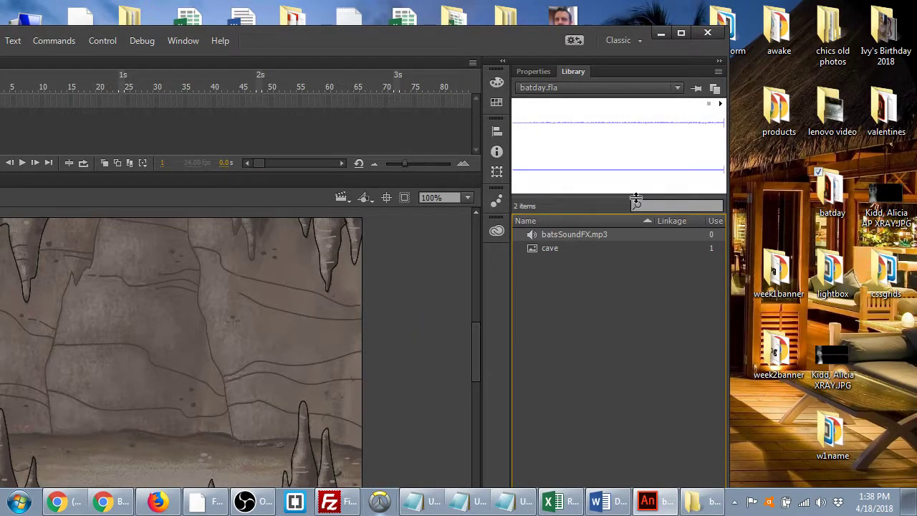
left_click(681, 33)
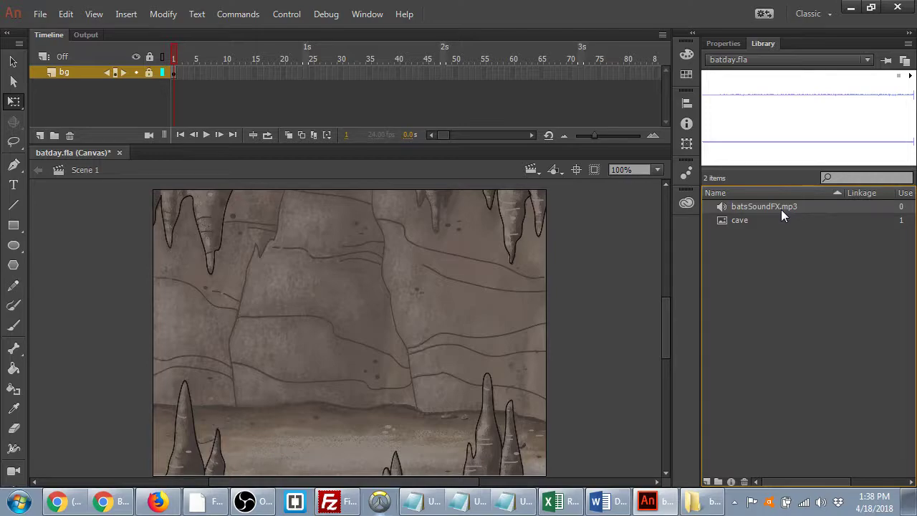
- Add a new layer above bg and name it soundFX
left_click(40, 135)
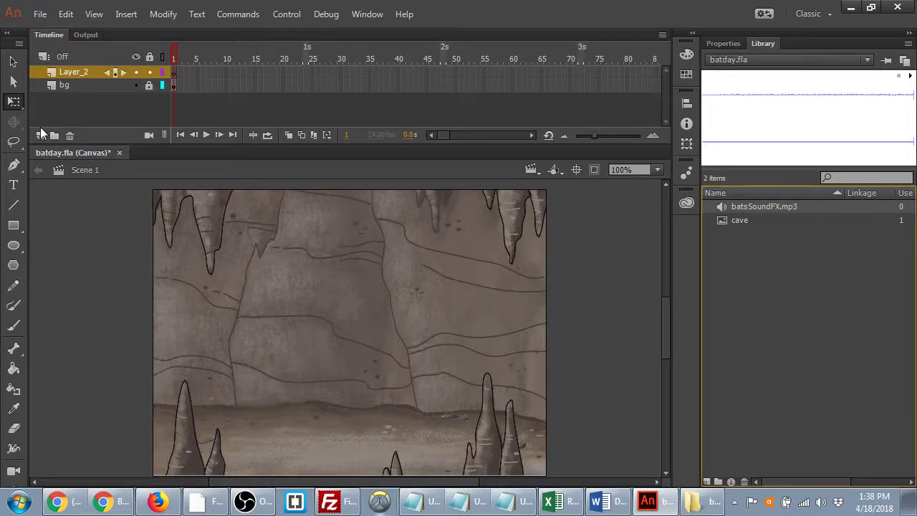
double_click(74, 73)
type("soundFX")
key("Return")
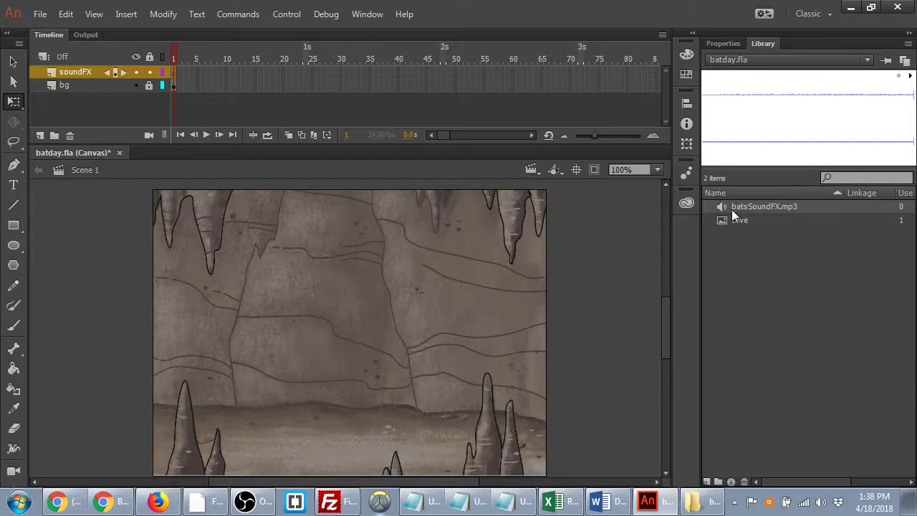
- Drag the bats sound toward the stage and select the first frames of the layers
left_click_drag(750, 206, 793, 210)
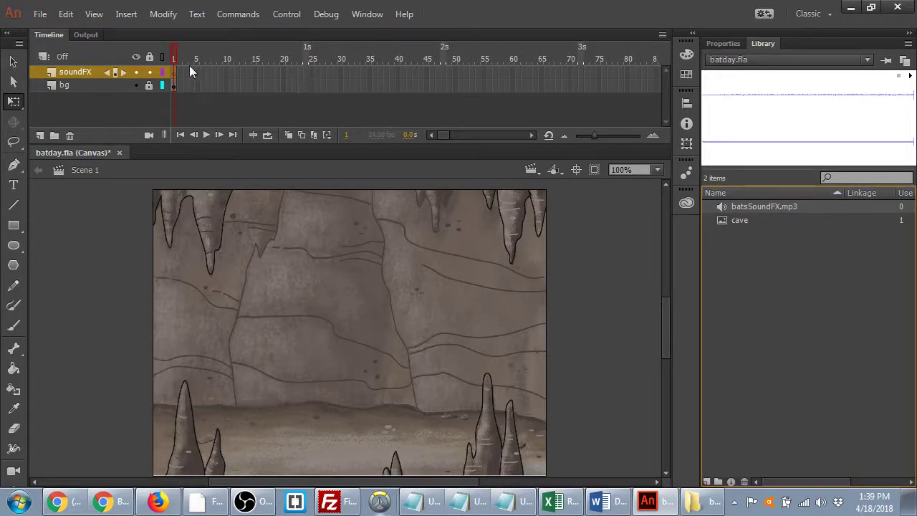
left_click(174, 85)
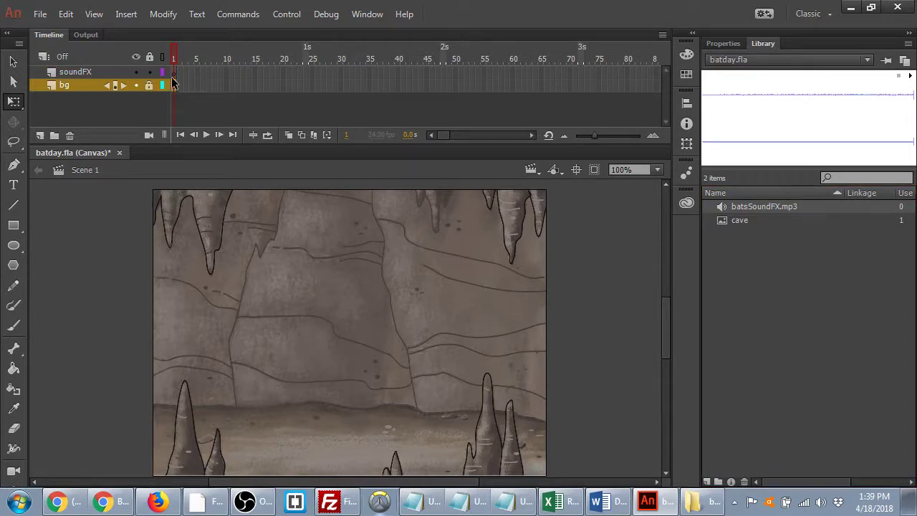
left_click(174, 73)
left_click(173, 84)
- Place batsSoundFX.mp3 on soundFX frame 1, extend both layers to frame 52, and play from frame 1
left_click(173, 72)
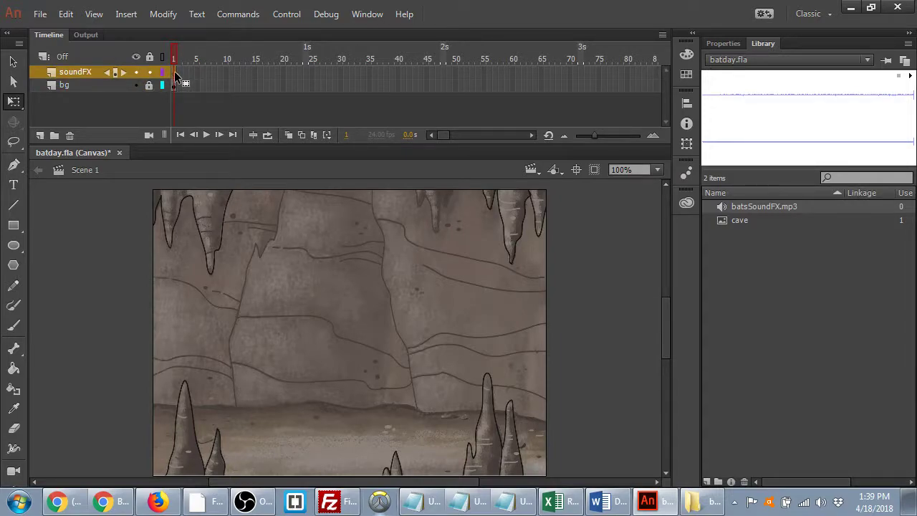
left_click_drag(727, 205, 333, 320)
key("F5")
key("F5")
key("F5")
key("F5")
key("F5")
key("F5")
key("F5")
key("F5")
key("F5")
key("F5")
key("F5")
key("F5")
key("F5")
key("F5")
key("F5")
key("F5")
key("F5")
key("F5")
key("F5")
key("F5")
key("F5")
key("F5")
key("F5")
key("F5")
key("F5")
key("F5")
key("F5")
key("F5")
key("F5")
key("F5")
key("F5")
key("F5")
key("F5")
key("F5")
key("F5")
key("F5")
key("F5")
key("F5")
key("F5")
key("F5")
left_click(351, 73)
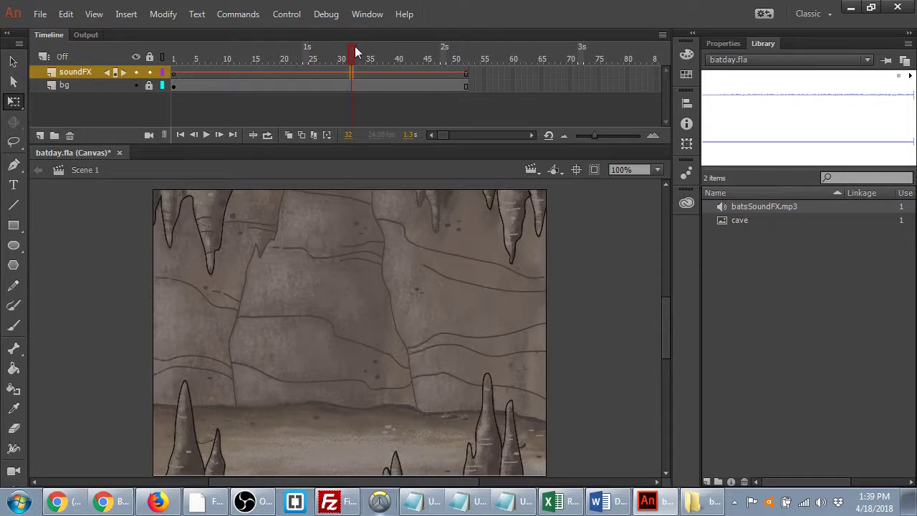
left_click_drag(350, 52, 170, 59)
key("Return")
- Keep the soundFX frame's sound sync at Event with Repeat x1, checking frames 25 and 38
left_click(340, 72)
left_click(735, 42)
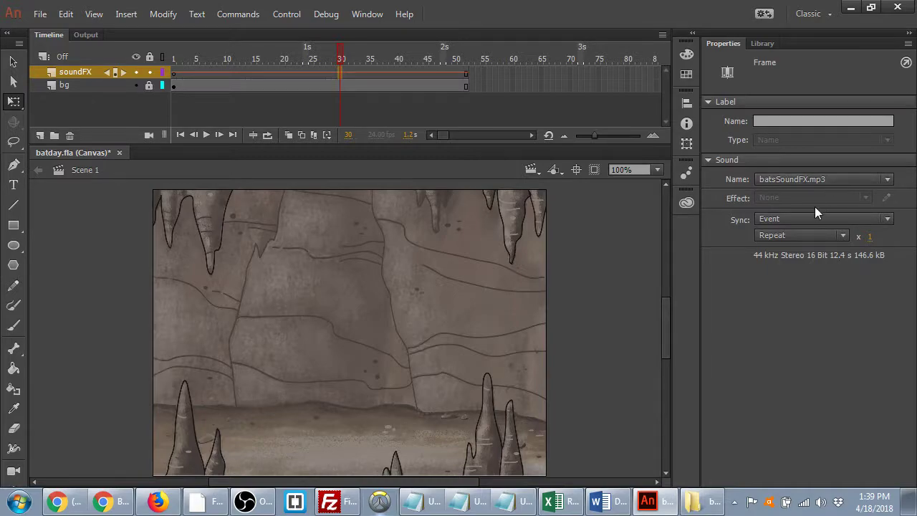
left_click(801, 219)
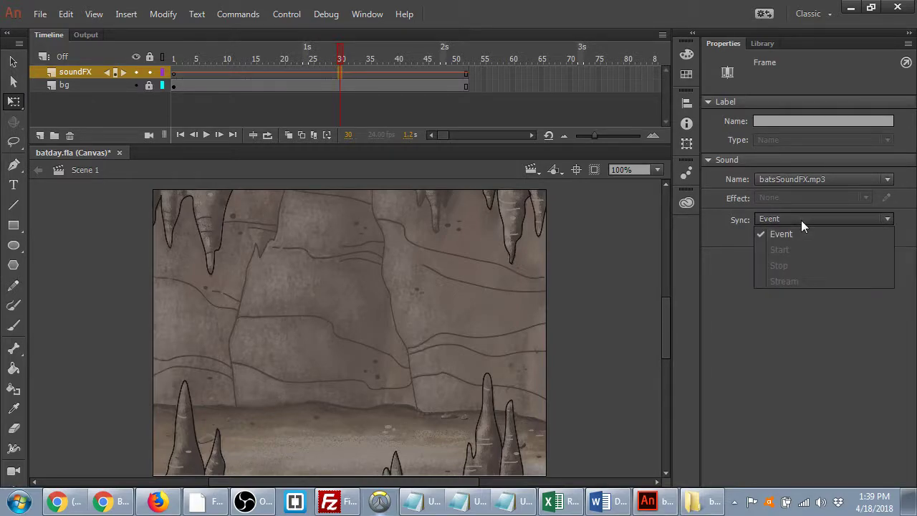
left_click(812, 410)
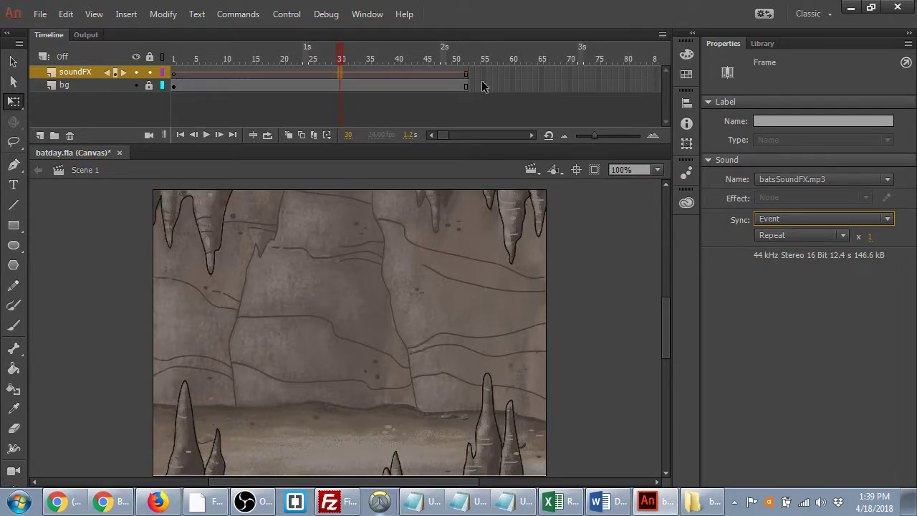
left_click(309, 72)
left_click(384, 71)
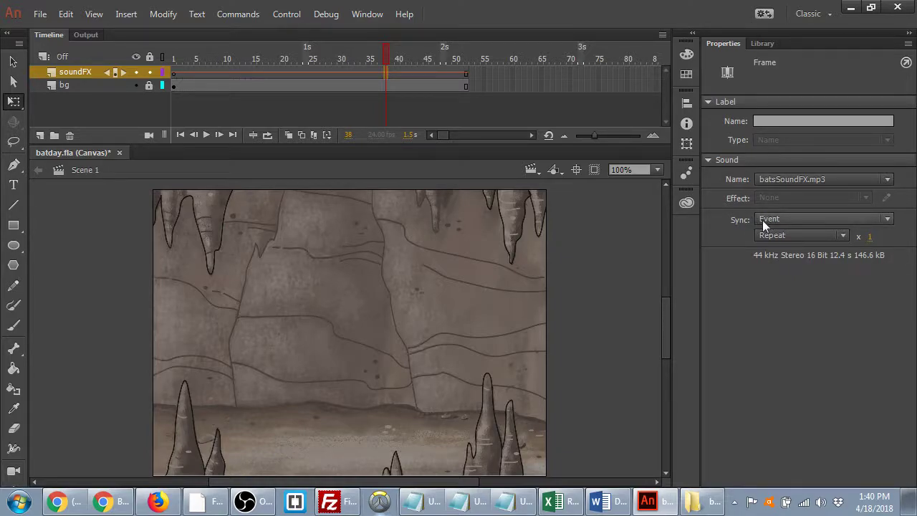
left_click(730, 219)
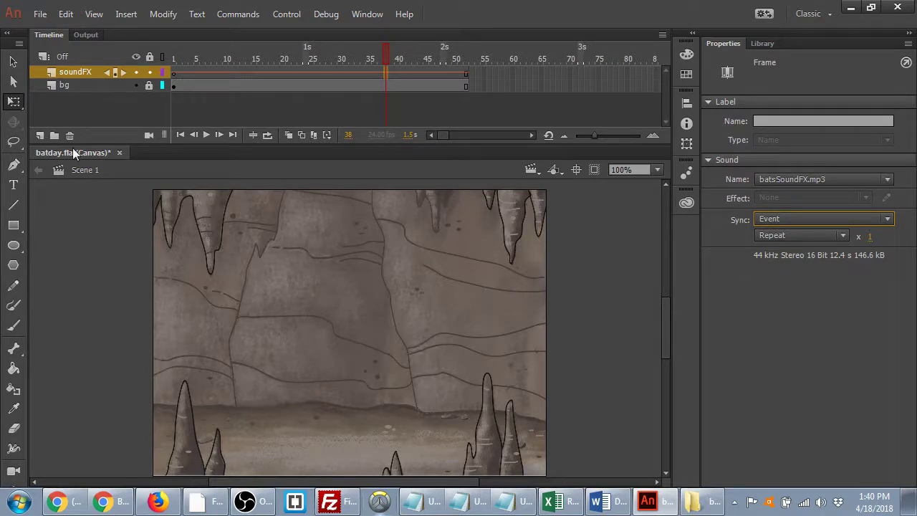
left_click(470, 75)
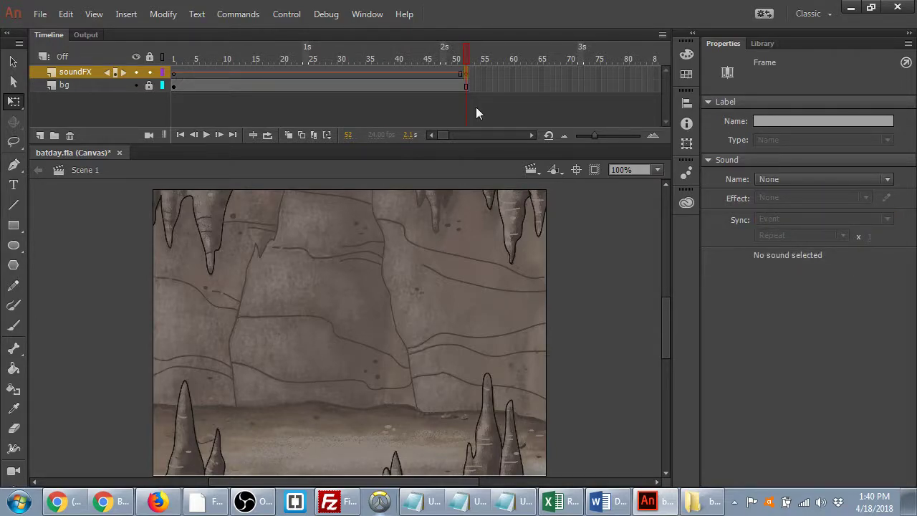
left_click(476, 108)
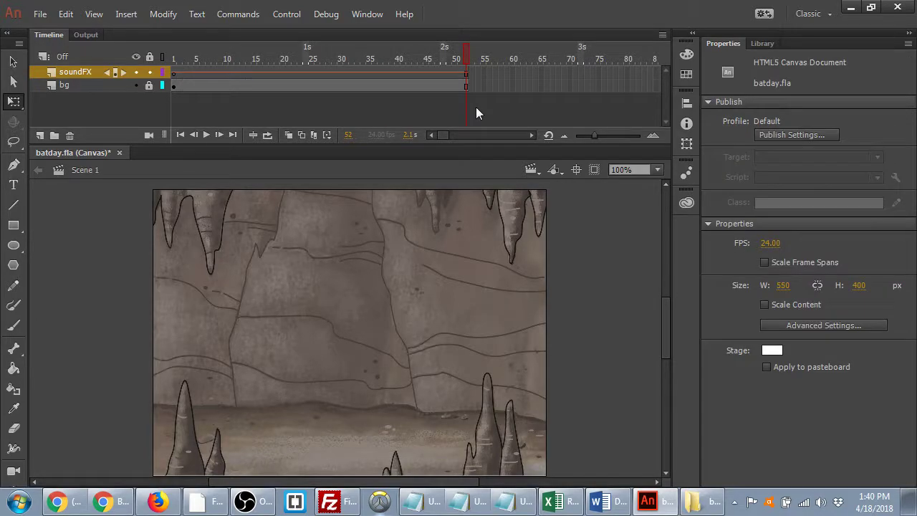
left_click(314, 68)
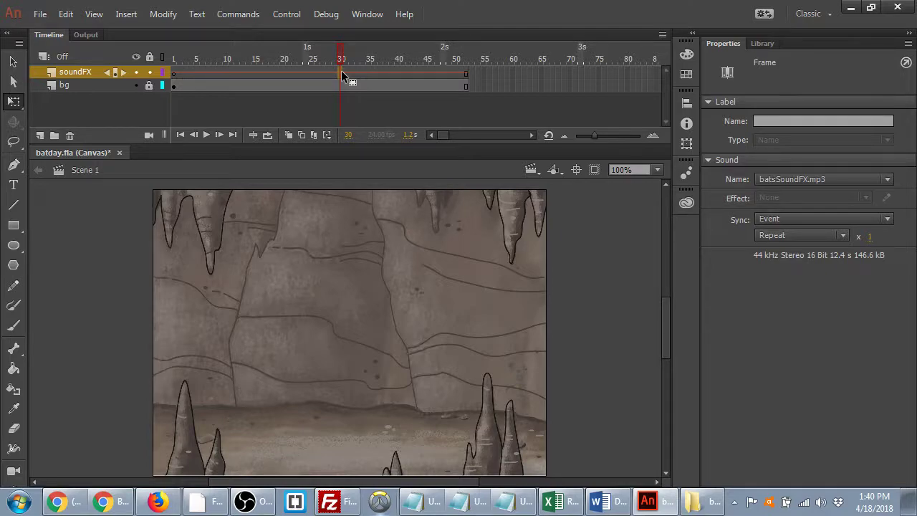
left_click(184, 75)
left_click_drag(186, 47, 366, 48)
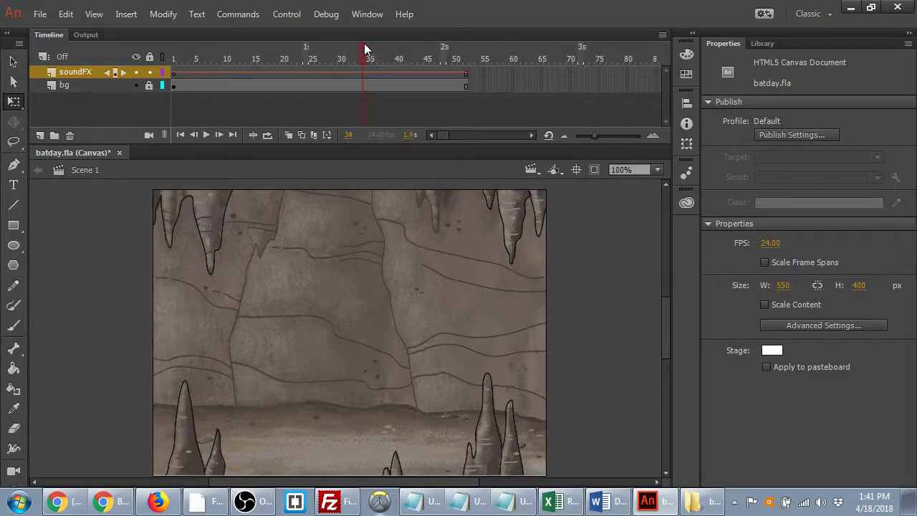
left_click_drag(226, 44, 293, 46)
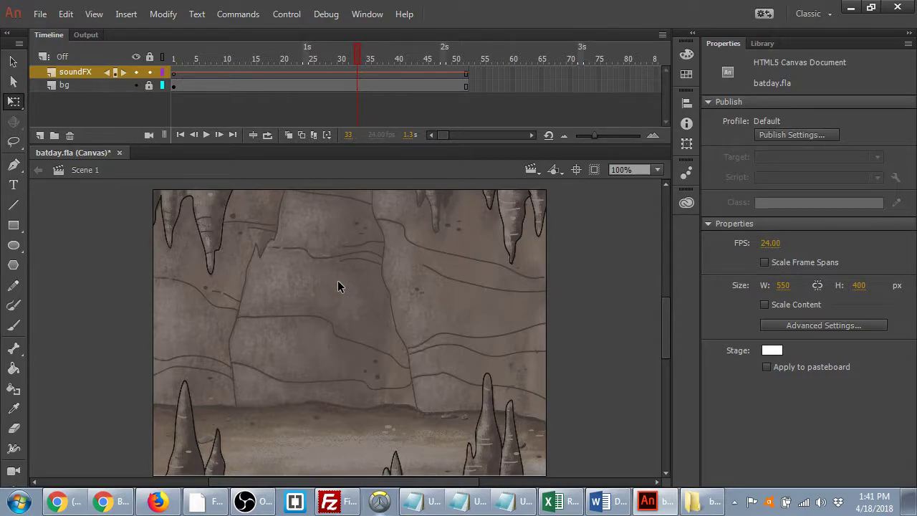
- Save batday.fla, play batsSoundFX.mp3 in Media Player, close it and the folder, and rewind to frame 1
key("ctrl+s")
left_click(698, 508)
left_click(451, 444)
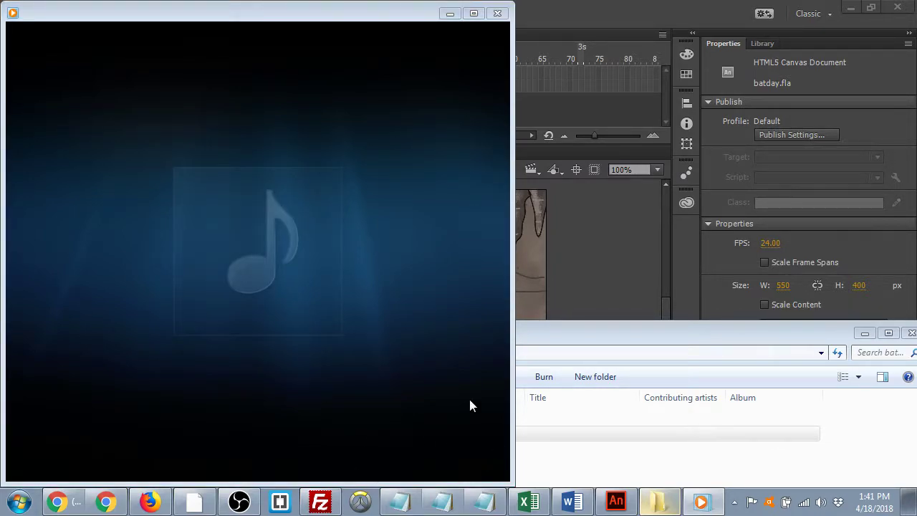
left_click(497, 13)
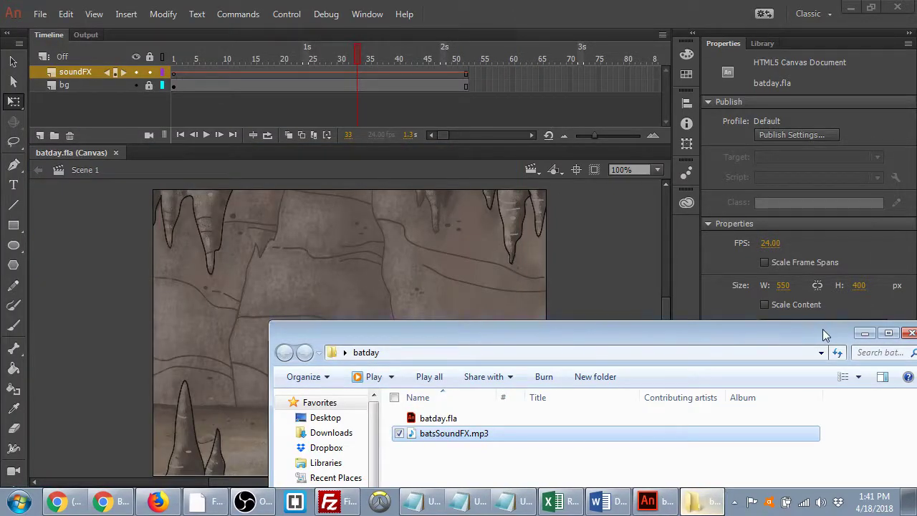
left_click_drag(823, 334, 688, 289)
left_click(781, 290)
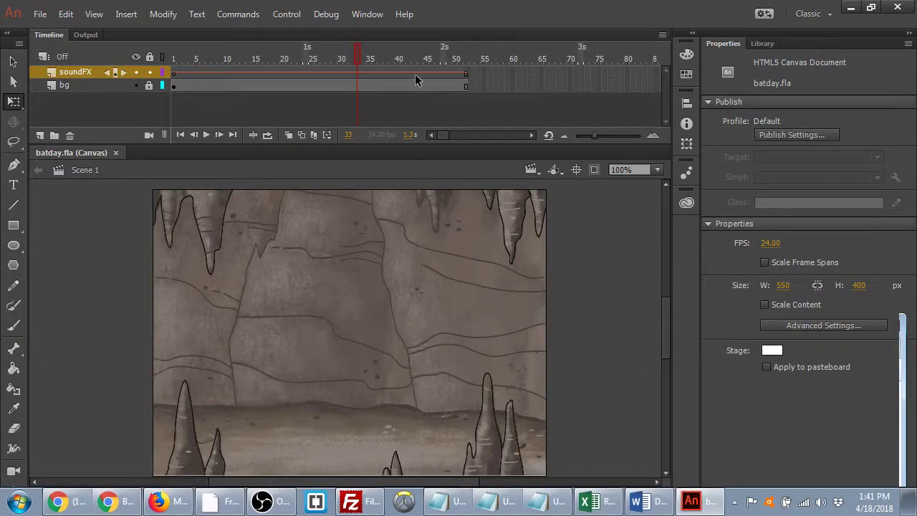
left_click_drag(281, 50, 166, 58)
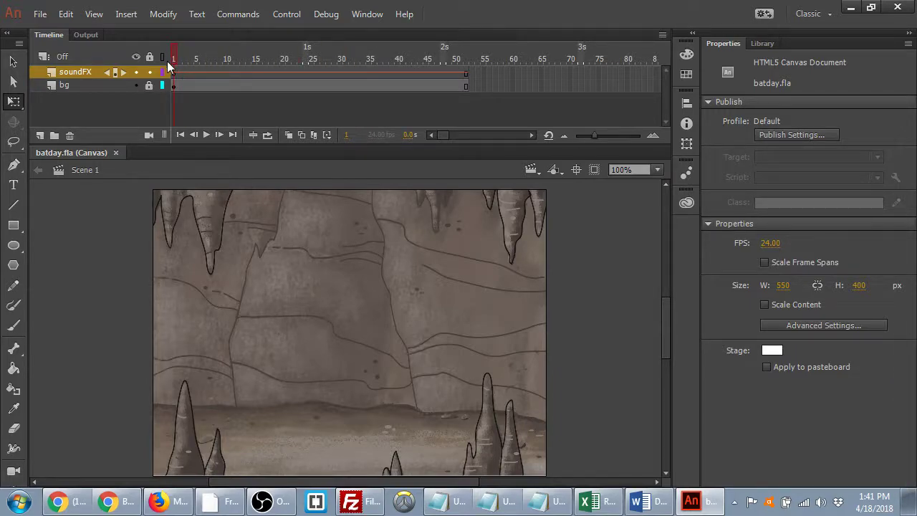
- Create a bat layer between soundFX and bg, save the file, and show the Library
left_click(40, 135)
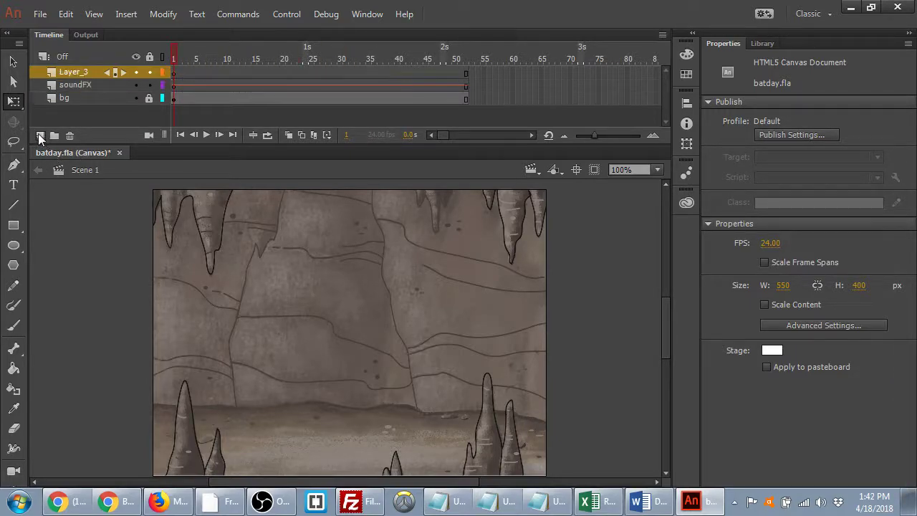
double_click(79, 70)
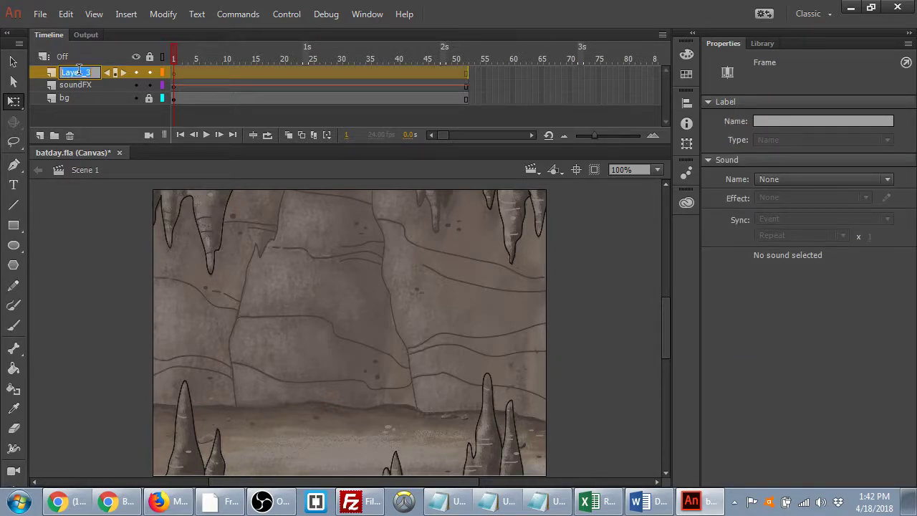
type("bat")
key("Return")
left_click_drag(72, 85, 85, 67)
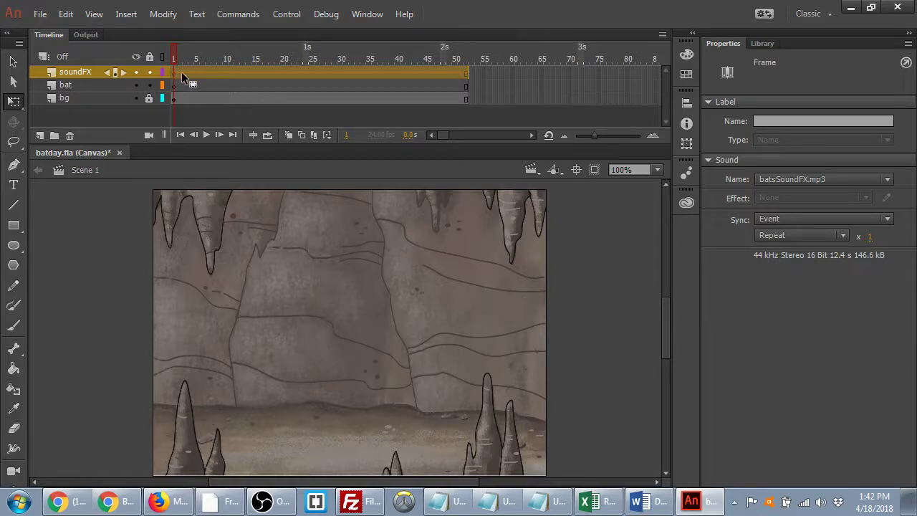
key("ctrl+s")
left_click(762, 44)
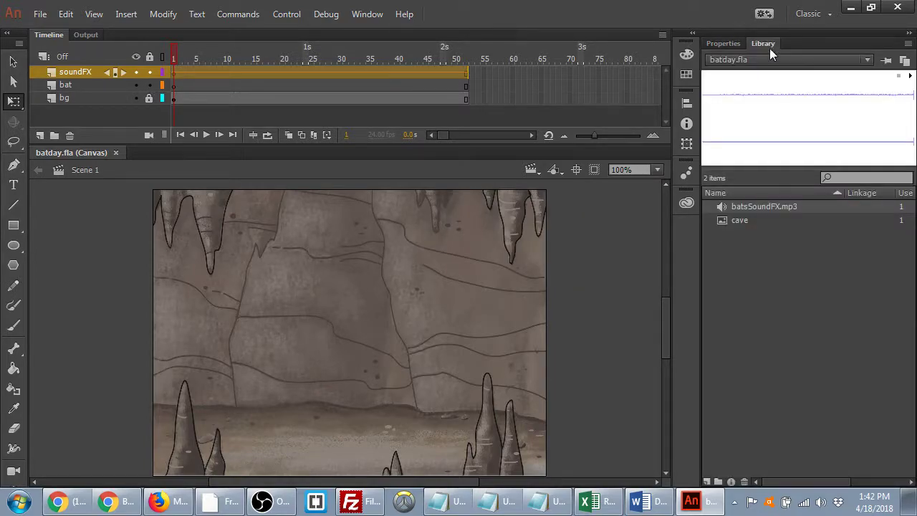
left_click(769, 263)
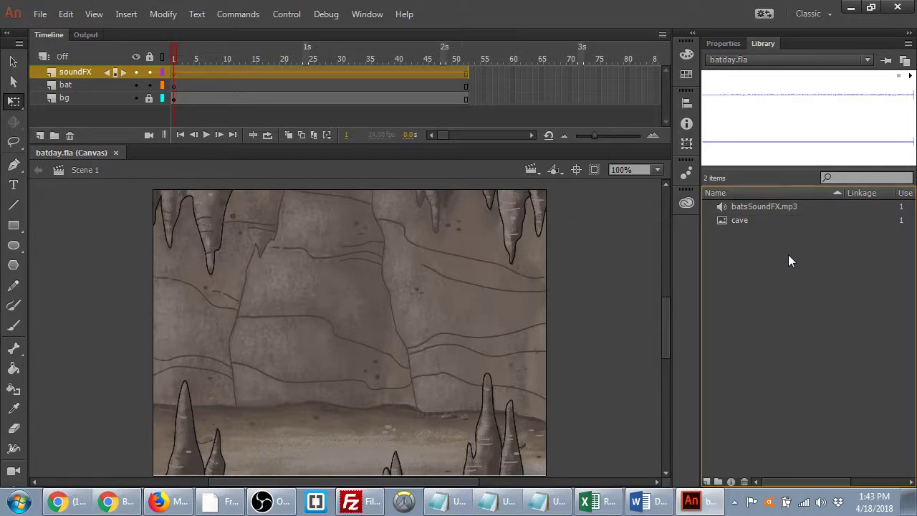
- Search Google Images for 'bat cartoon' in a new browser tab
left_click(107, 502)
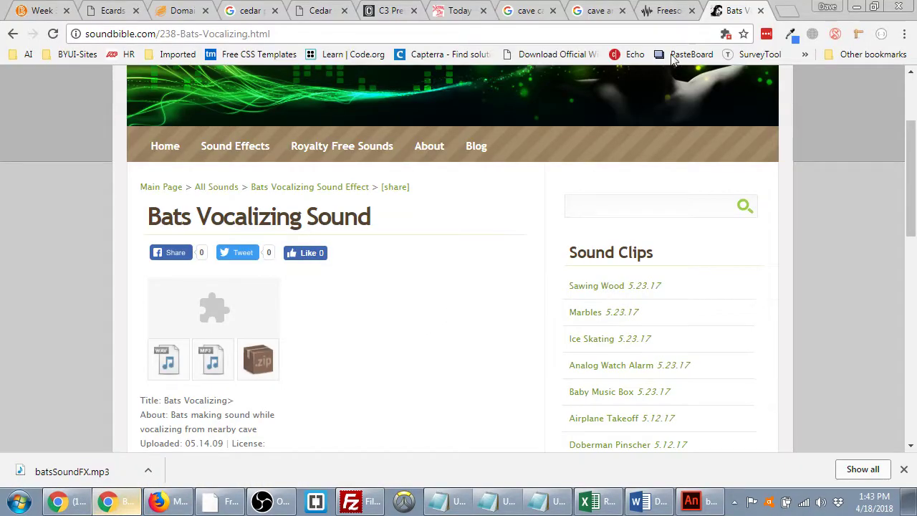
left_click(787, 10)
type("bat ca")
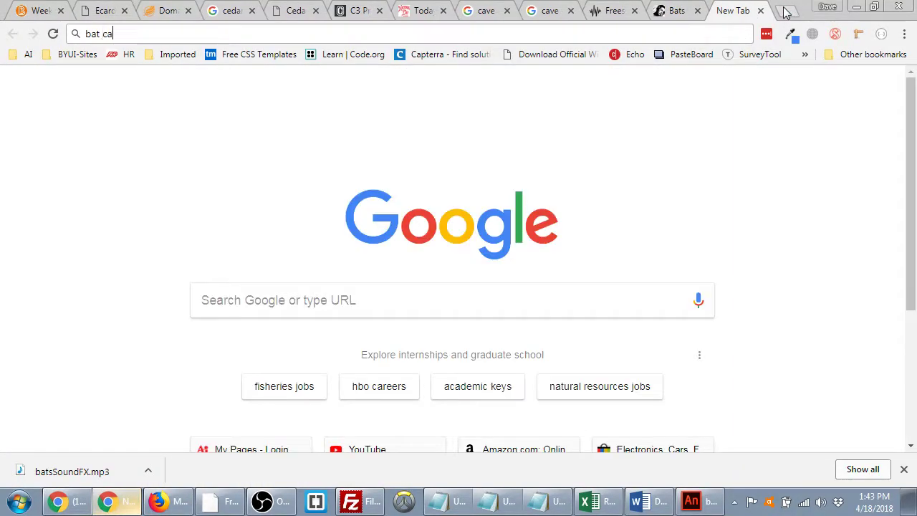
type("rtoon")
key("Return")
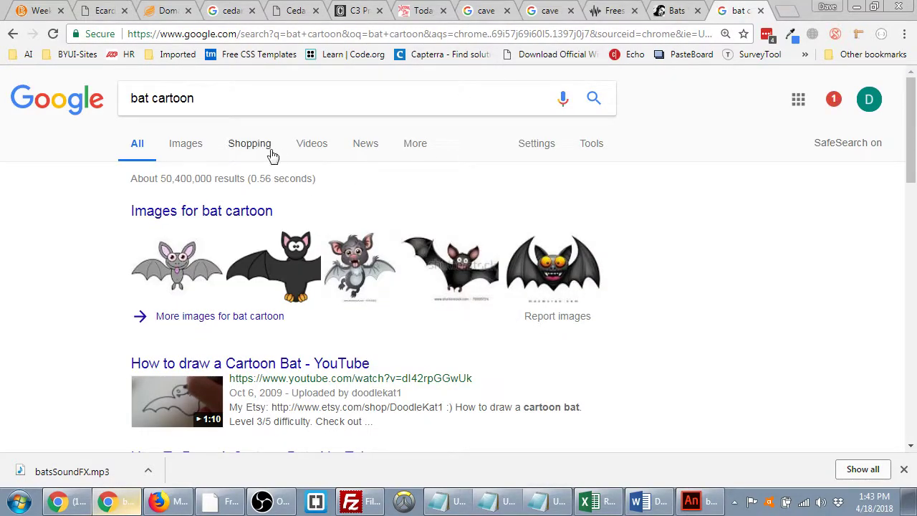
left_click(185, 143)
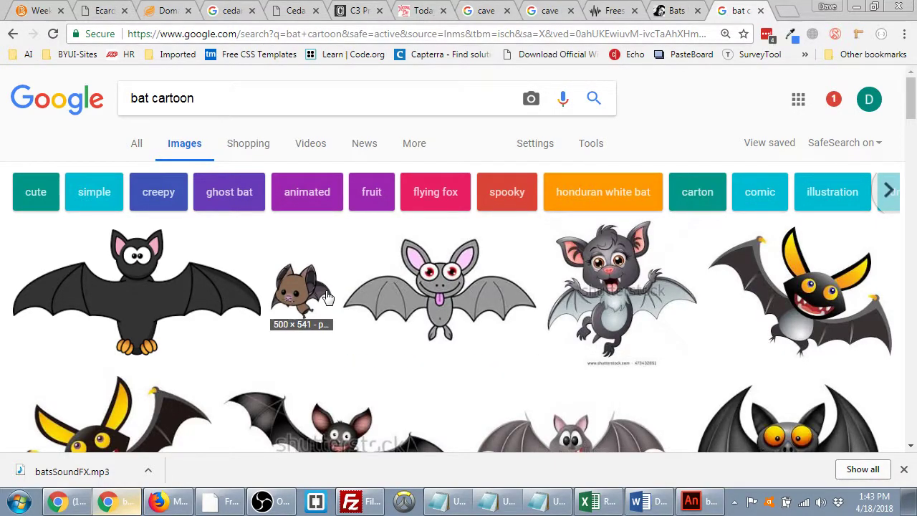
scroll(326, 297, "down", 5)
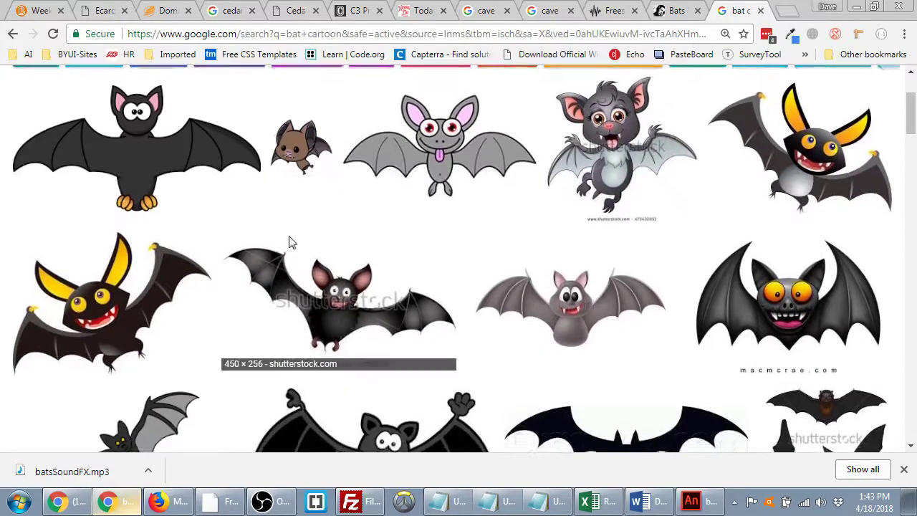
scroll(292, 242, "down", 2)
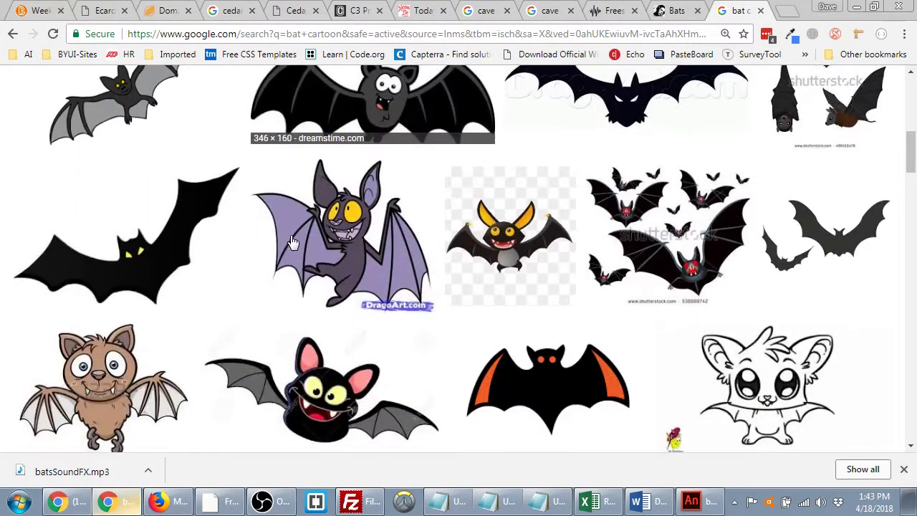
scroll(292, 242, "up", 5)
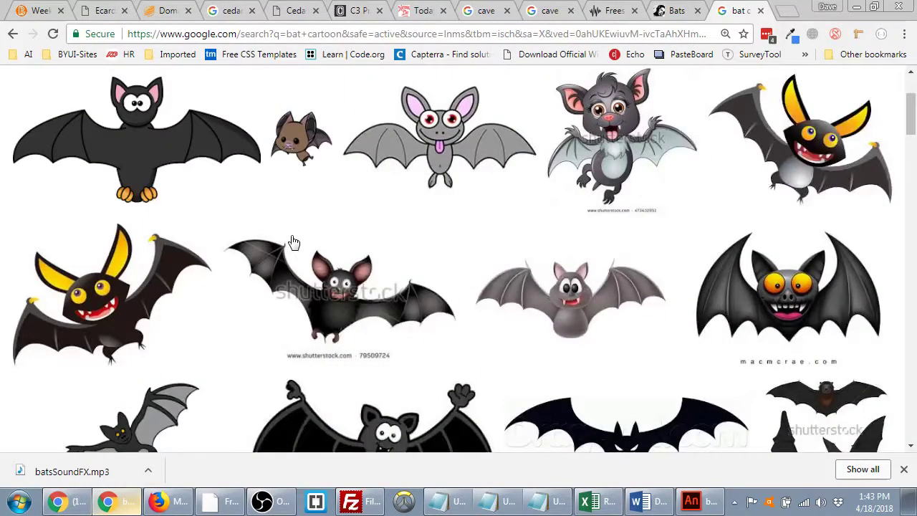
- Save the small brown cartoon bat image as 'bat' in the batday folder
left_click(301, 136)
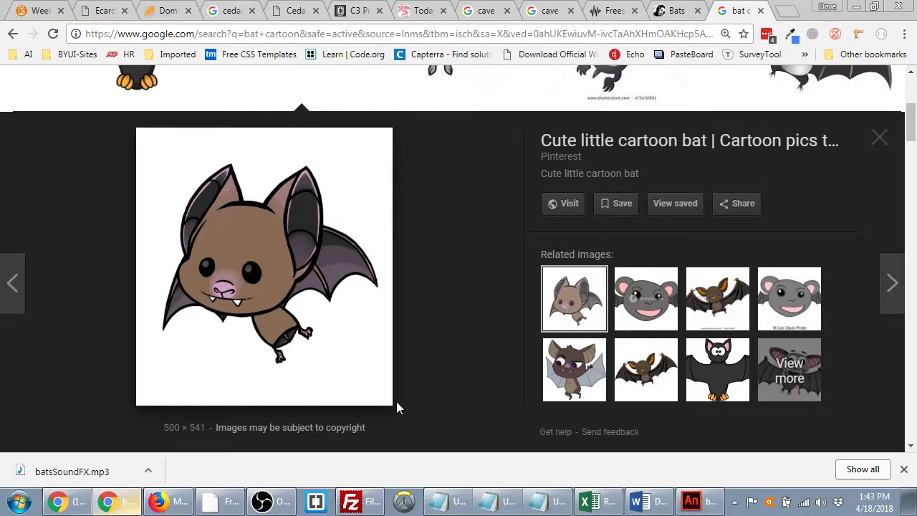
right_click(246, 262)
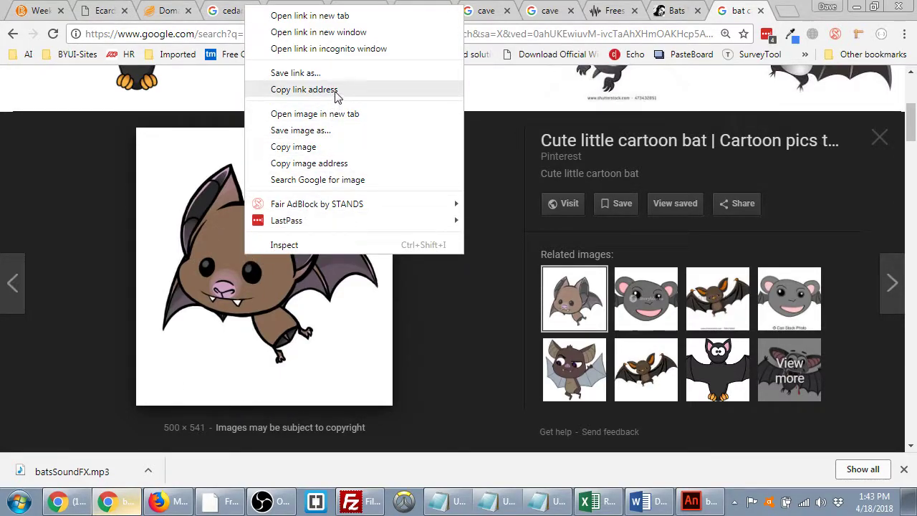
left_click(324, 136)
type("bat")
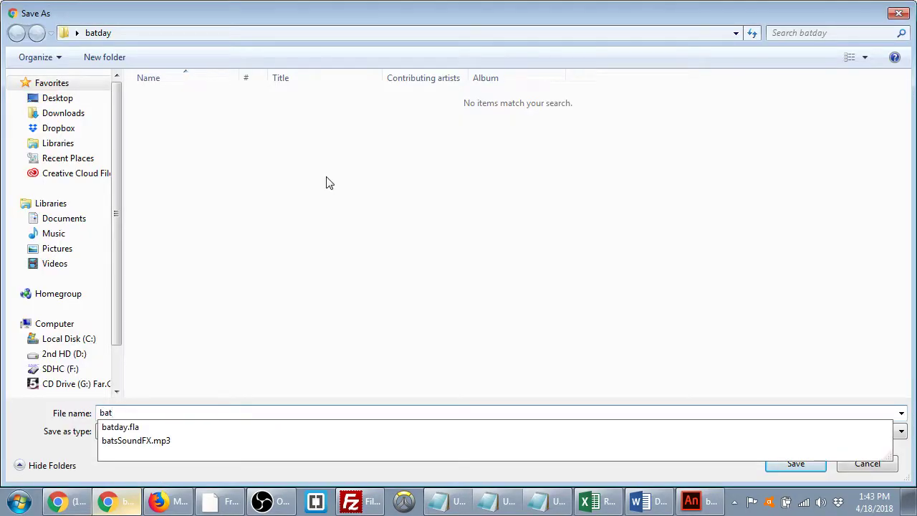
key("Return")
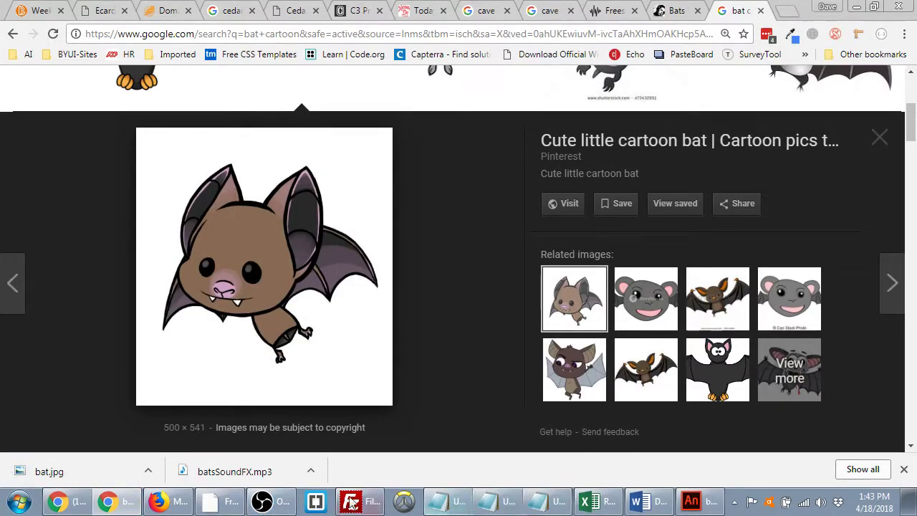
- Open the batday folder from the desktop and place its window on the right half
left_click(708, 501)
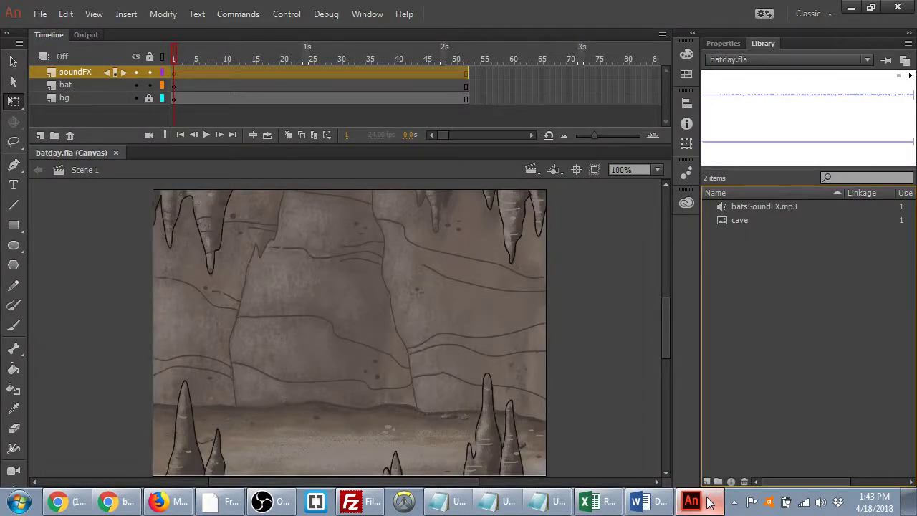
left_click(708, 501)
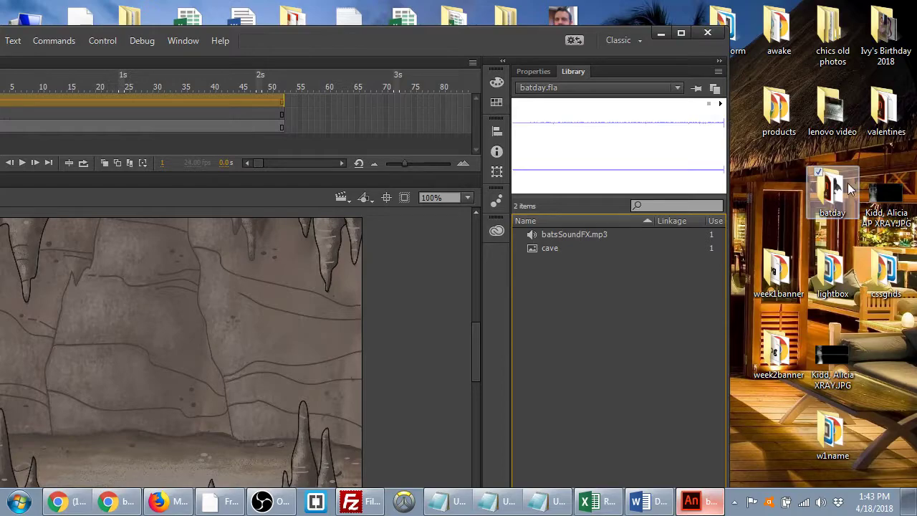
left_click(848, 189)
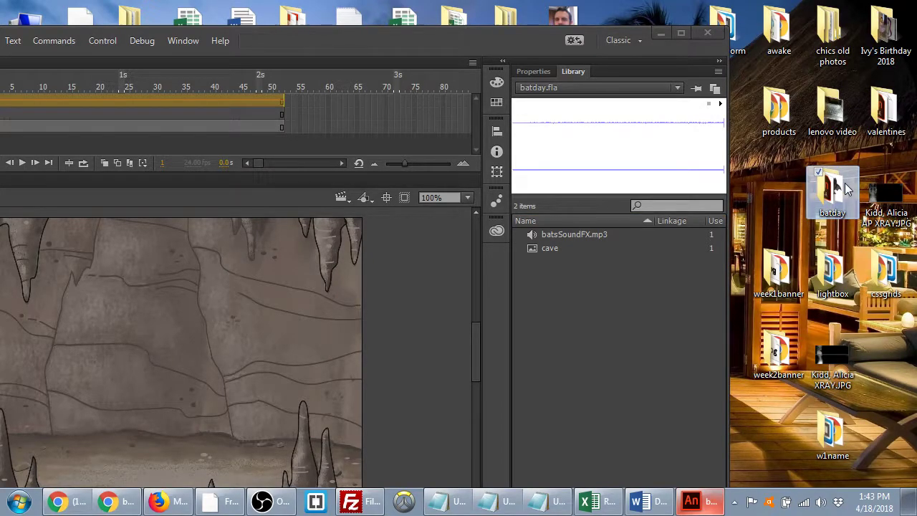
double_click(848, 189)
left_click_drag(657, 88, 916, 122)
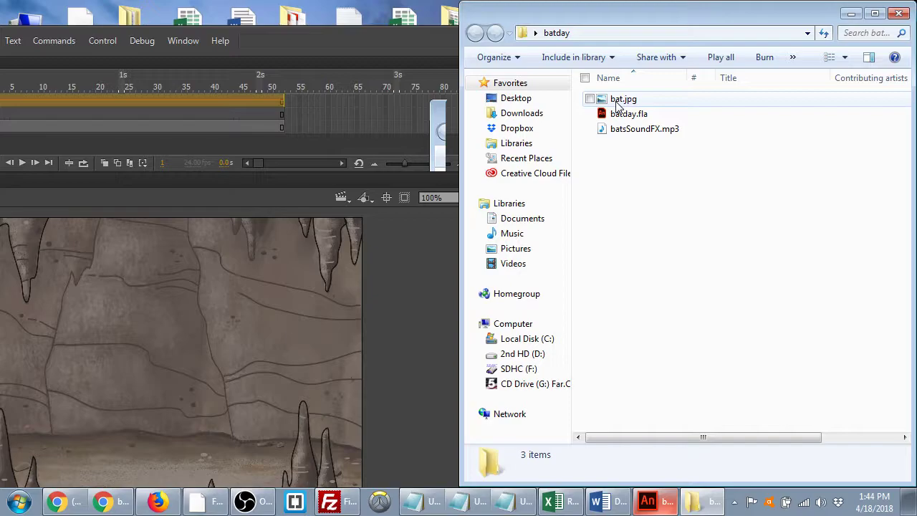
- Drag bat.jpg onto the Animate stage, scale it down and move it up-right
left_click_drag(617, 105, 162, 405)
left_click_drag(337, 213, 215, 356)
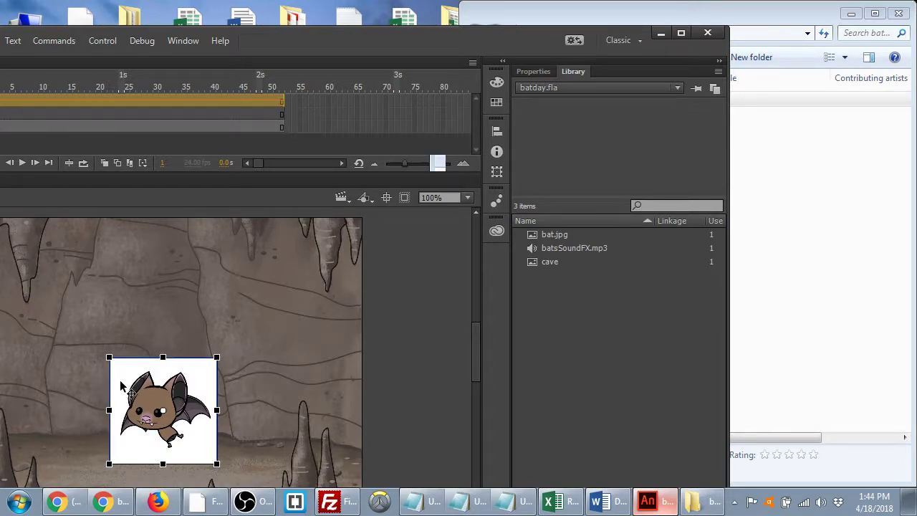
left_click_drag(155, 413, 263, 296)
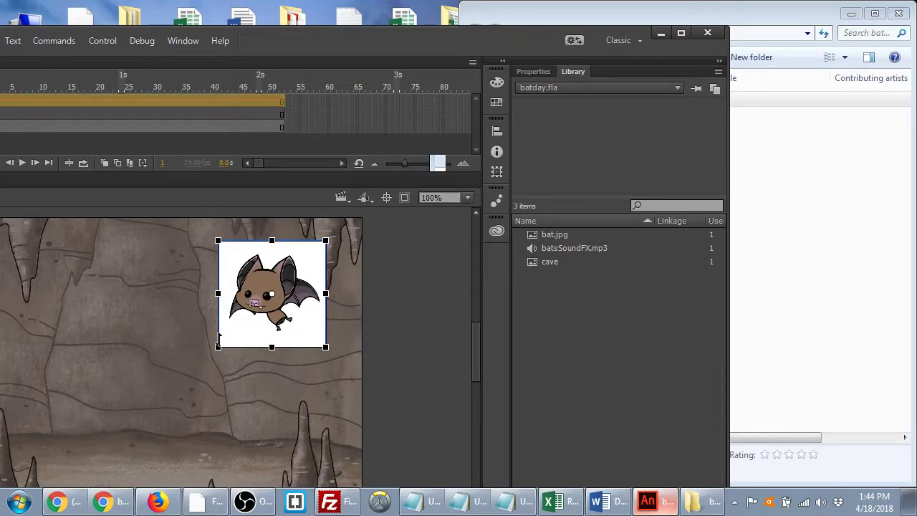
- Delete bat.jpg from the stage and library, then select bat.jpg in the batday folder
key("Delete")
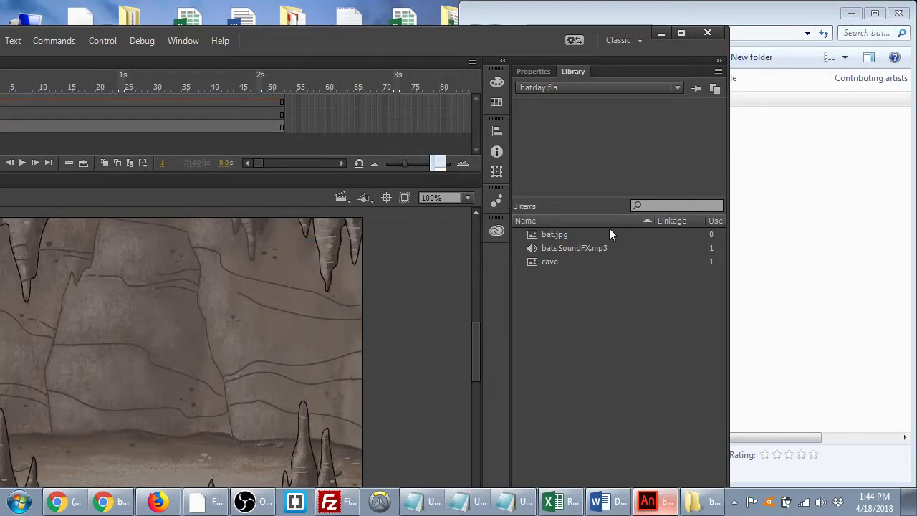
left_click(578, 233)
key("Delete")
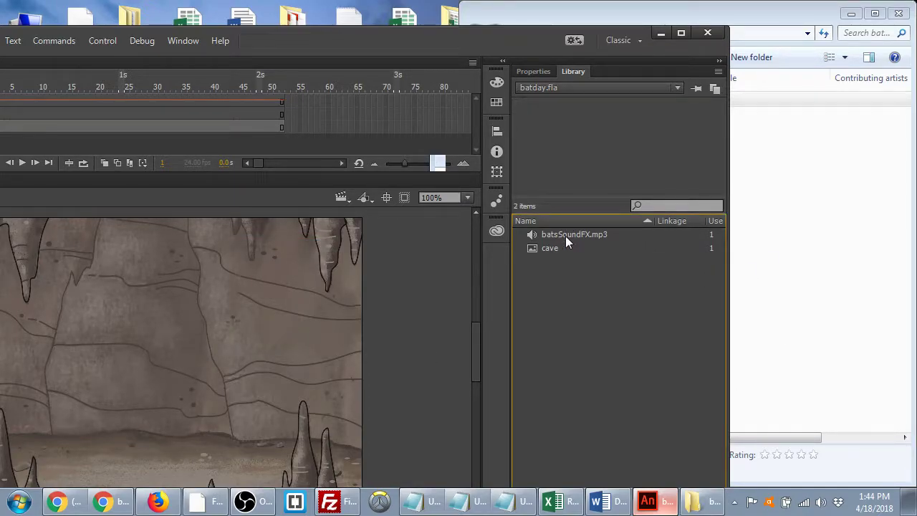
left_click(856, 196)
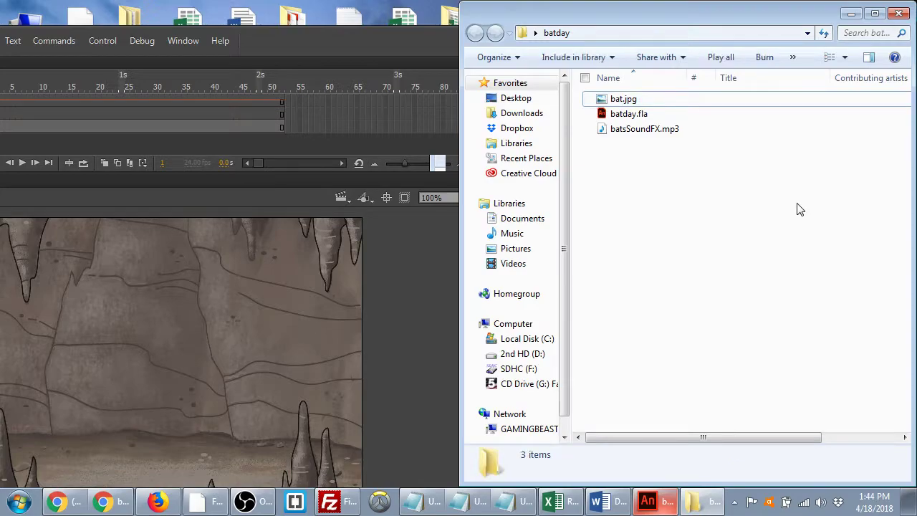
left_click(624, 99)
- Open bat.jpg from the batday folder with Adobe Photoshop CC 2018
right_click(627, 100)
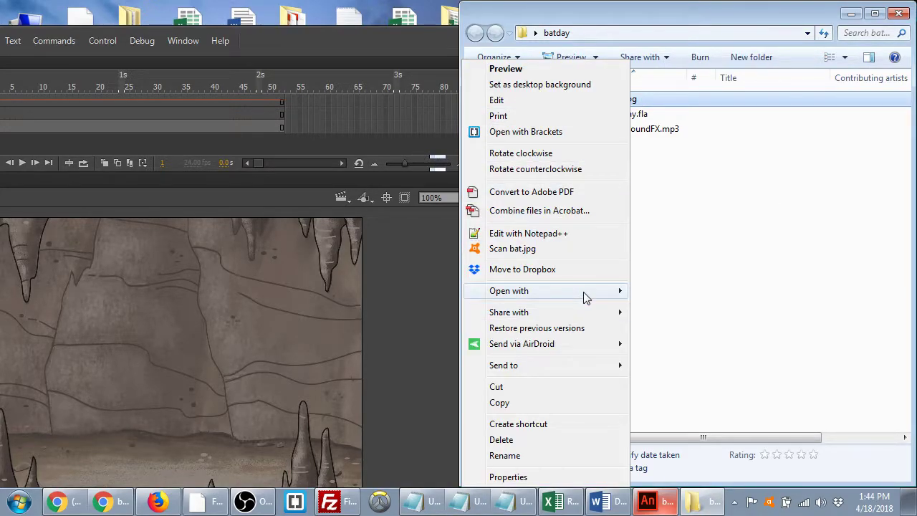
mouse_move(584, 298)
left_click(409, 311)
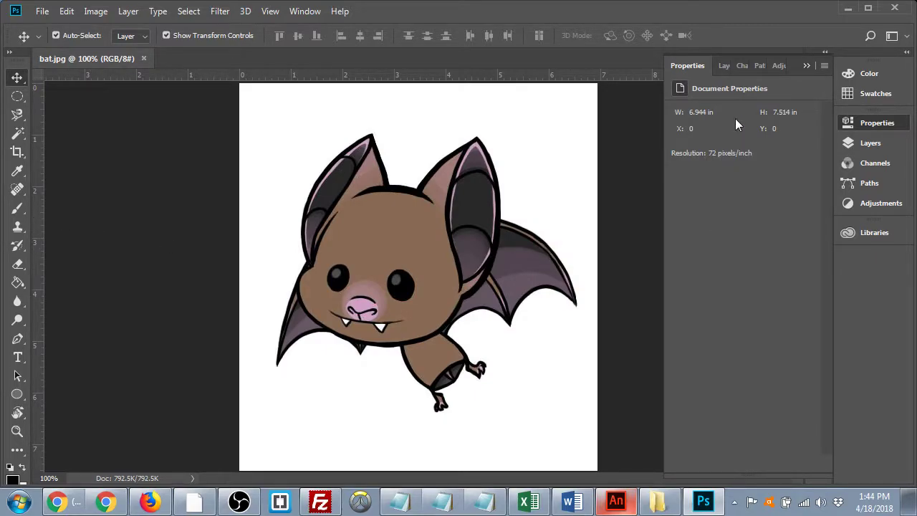
- Convert Background to Layer 0, then Magic Wand and delete the white background
left_click(727, 65)
double_click(777, 157)
left_click(814, 243)
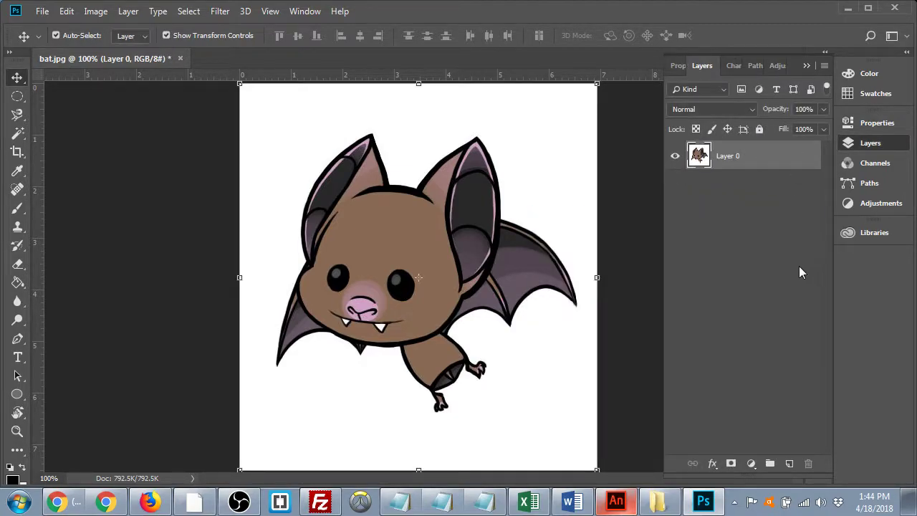
left_click(17, 135)
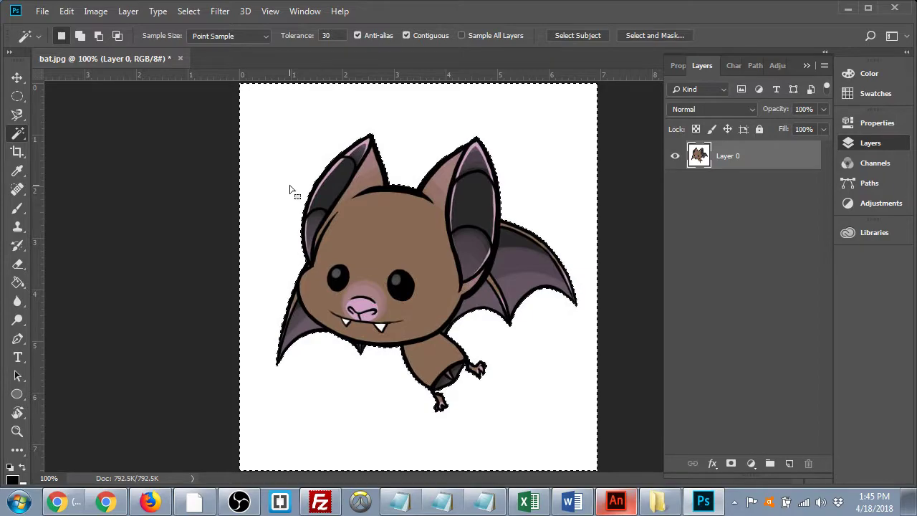
key("Delete")
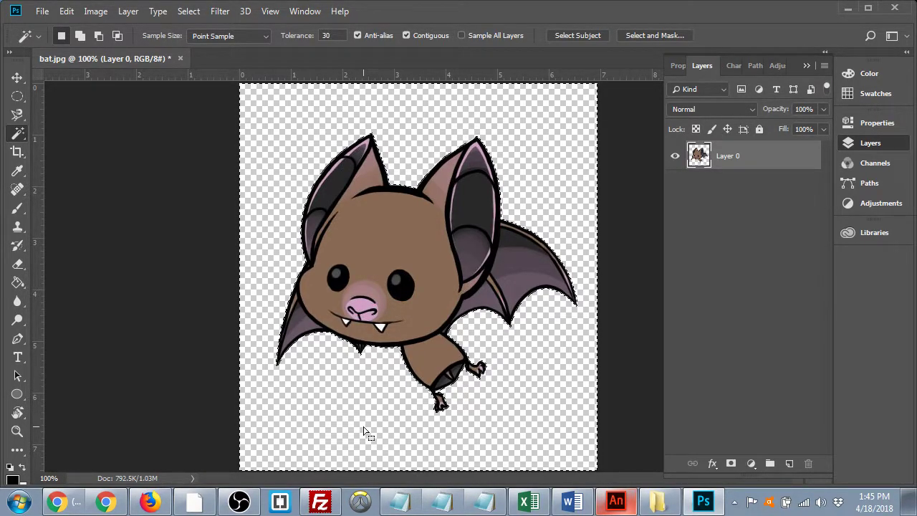
key("ctrl+d")
- Crop the canvas in to the bat's ears, wings and feet on all four sides
left_click(17, 152)
mouse_move(419, 85)
left_mouse_down()
mouse_move(424, 114)
mouse_move(423, 106)
left_mouse_up()
left_click_drag(597, 276, 594, 277)
left_click_drag(418, 449, 419, 423)
left_click_drag(242, 281, 259, 276)
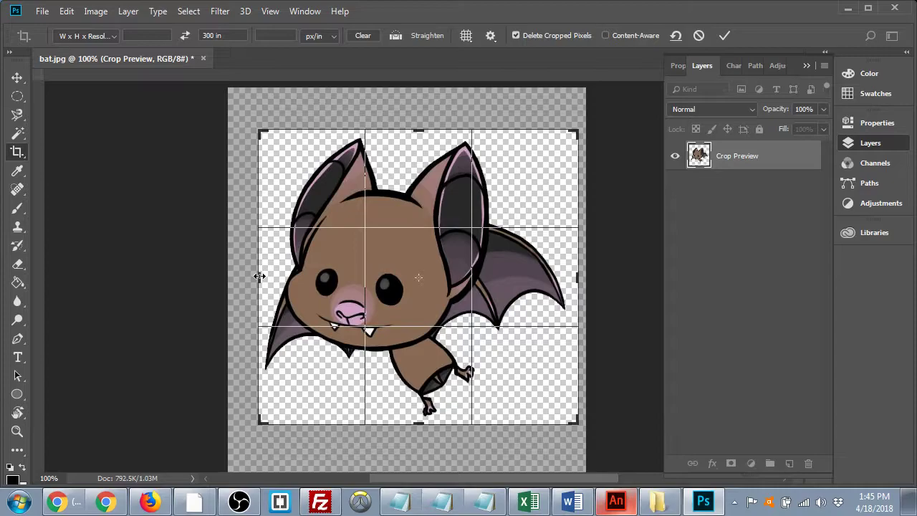
key("Return")
- Open Save As for the cropped bat, moving Animate aside, and browse the format list
left_click(43, 11)
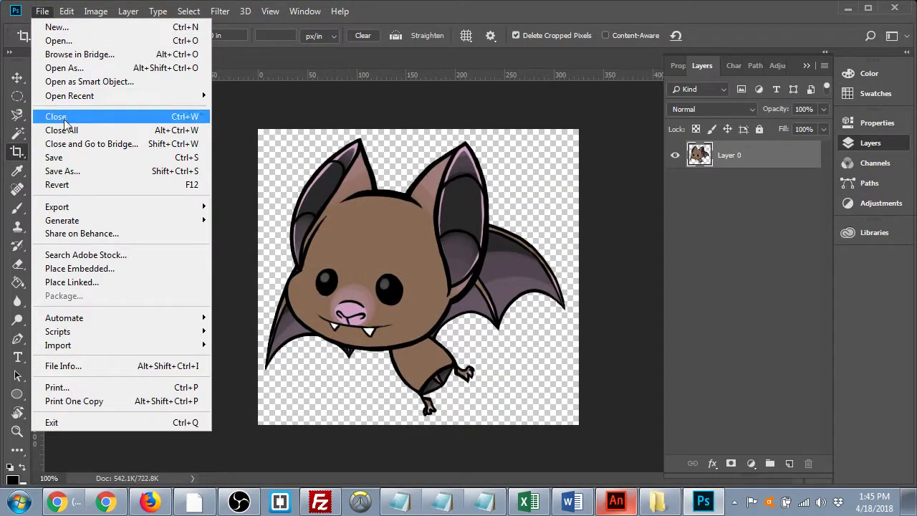
left_click(64, 171)
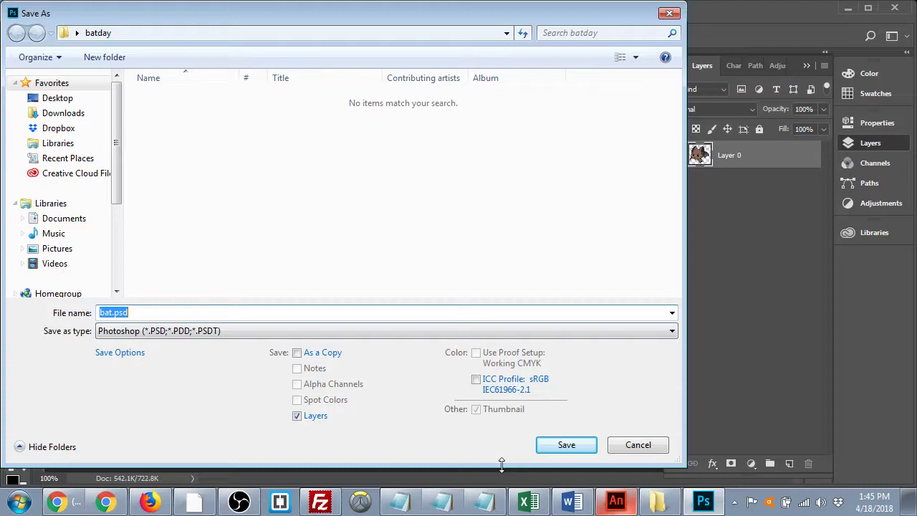
left_click(616, 502)
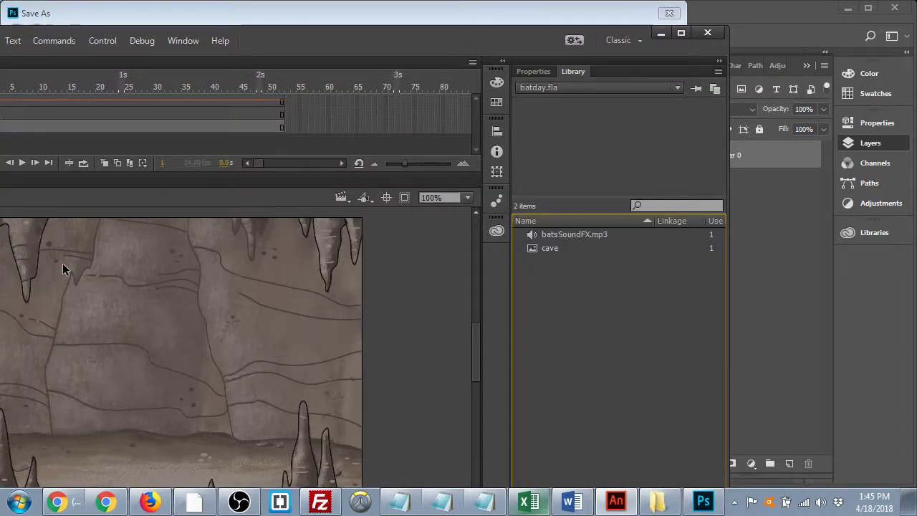
left_click(661, 32)
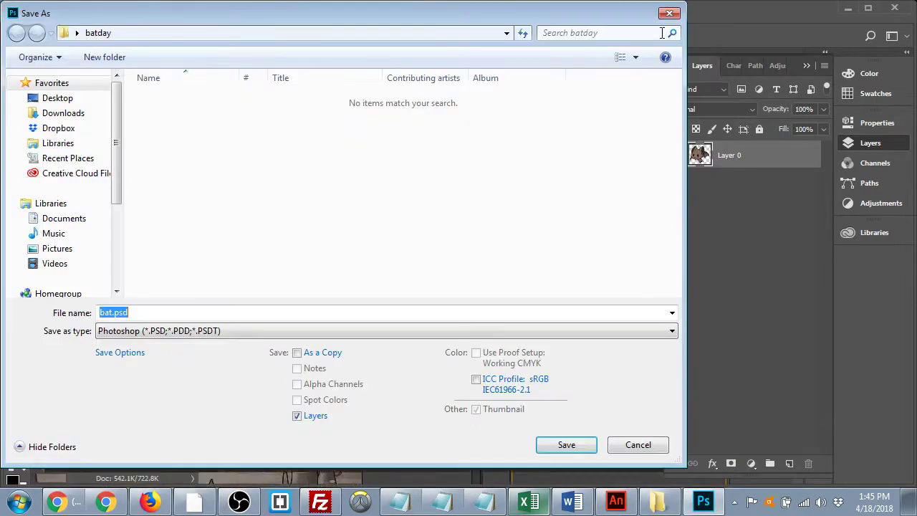
left_click(269, 331)
left_click(212, 274)
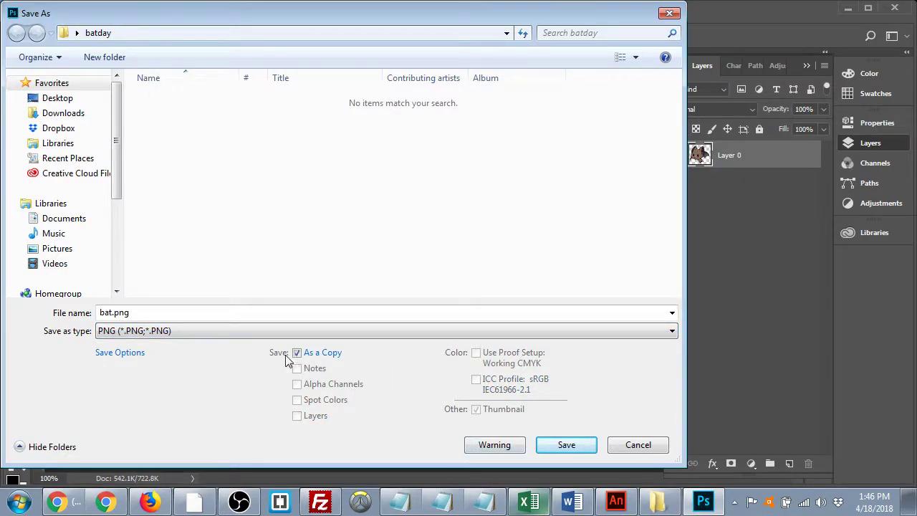
left_click(270, 331)
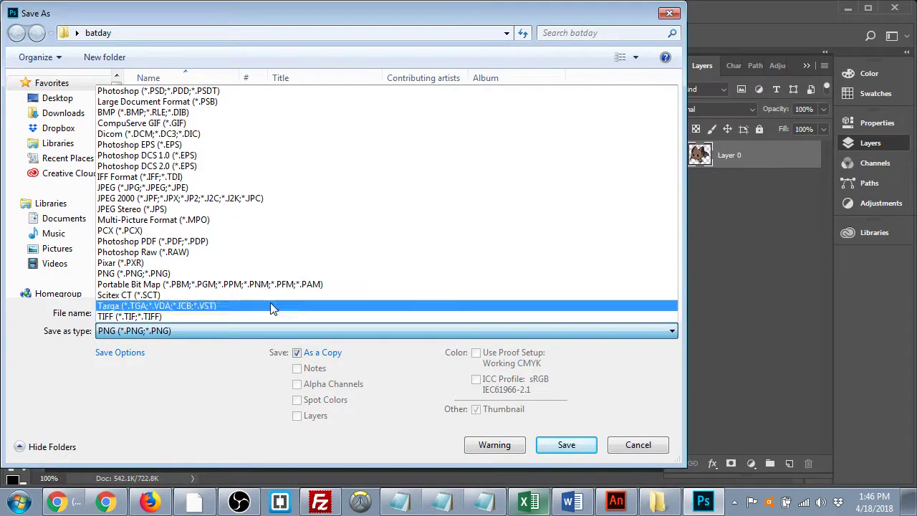
left_click(182, 91)
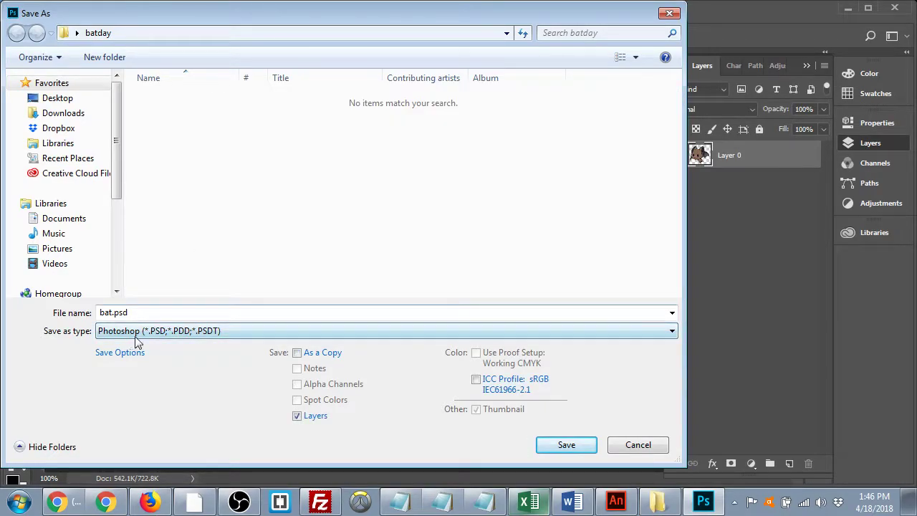
- Name the file bat.png, choose PNG format and save it into batday
double_click(156, 312)
left_click(156, 313)
key("BackSpace")
key("BackSpace")
type("ng")
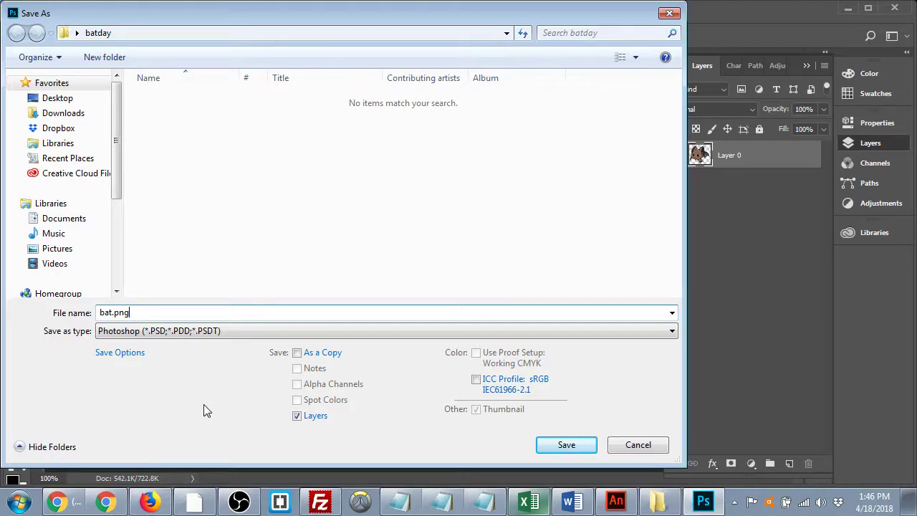
left_click(186, 333)
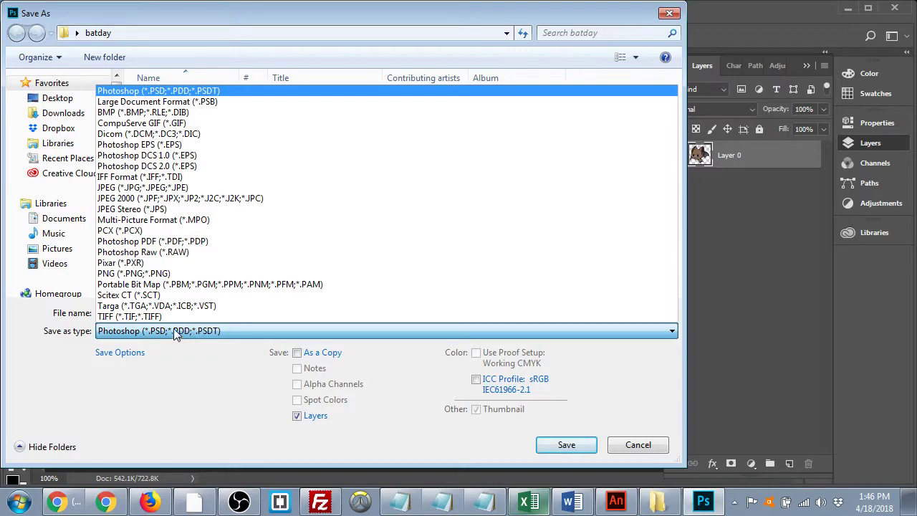
left_click(165, 278)
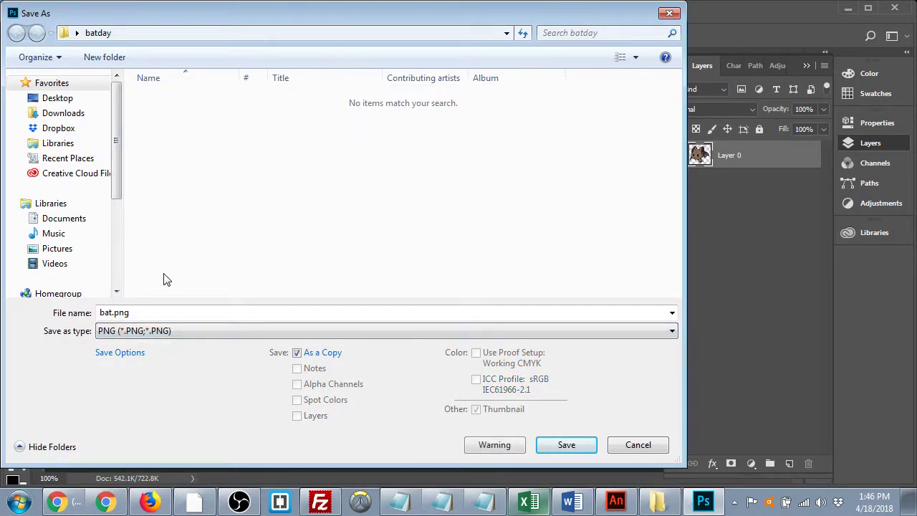
left_click(137, 312)
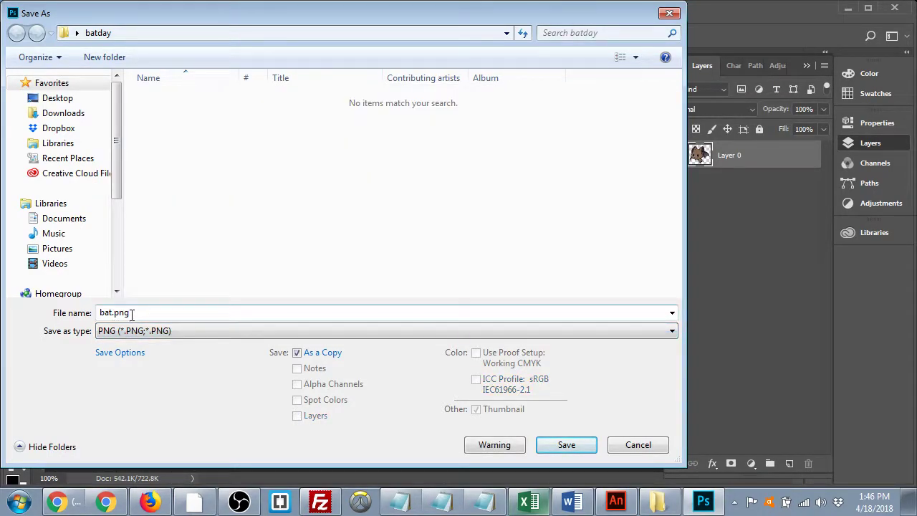
double_click(153, 311)
left_click(566, 445)
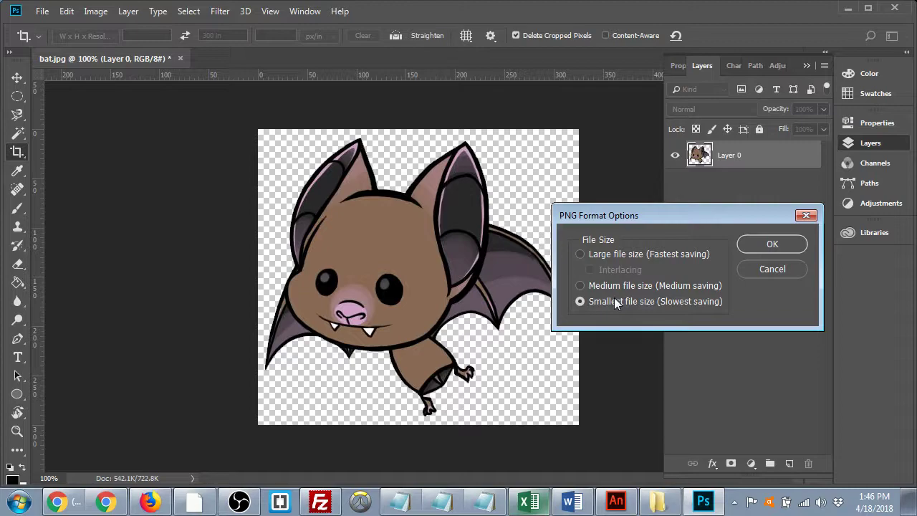
- Confirm the PNG at smallest file size and delete bat.jpg from the batday folder
left_click(771, 244)
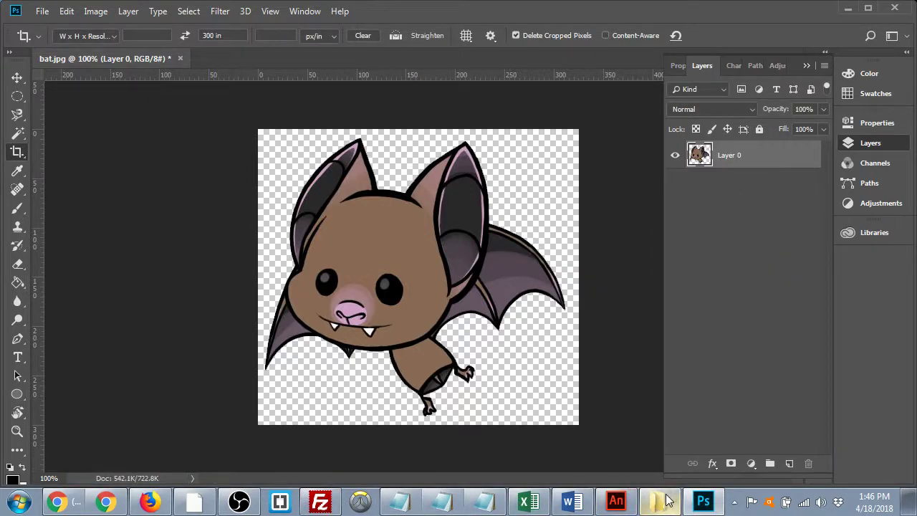
left_click(609, 504)
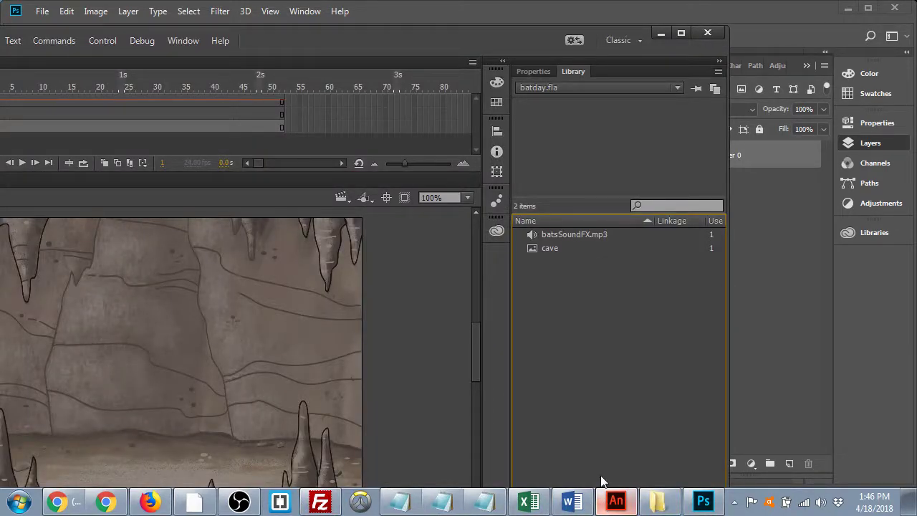
left_click(657, 502)
left_click(618, 100)
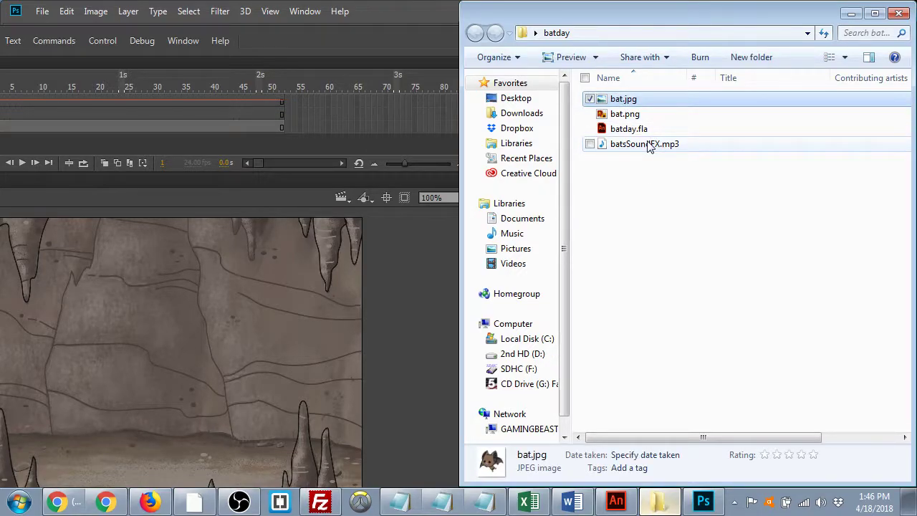
key("Delete")
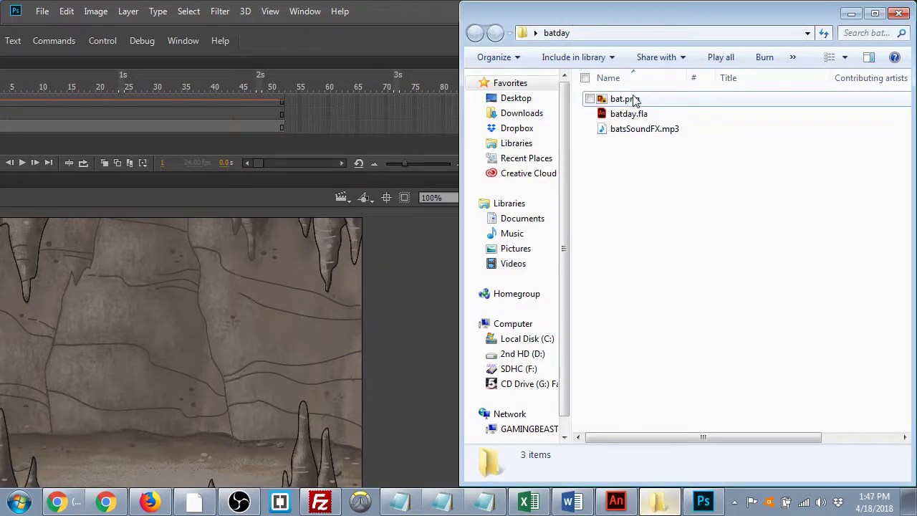
- Bring bat.png into Animate, minimize the folder and maximize Animate
left_click(630, 101)
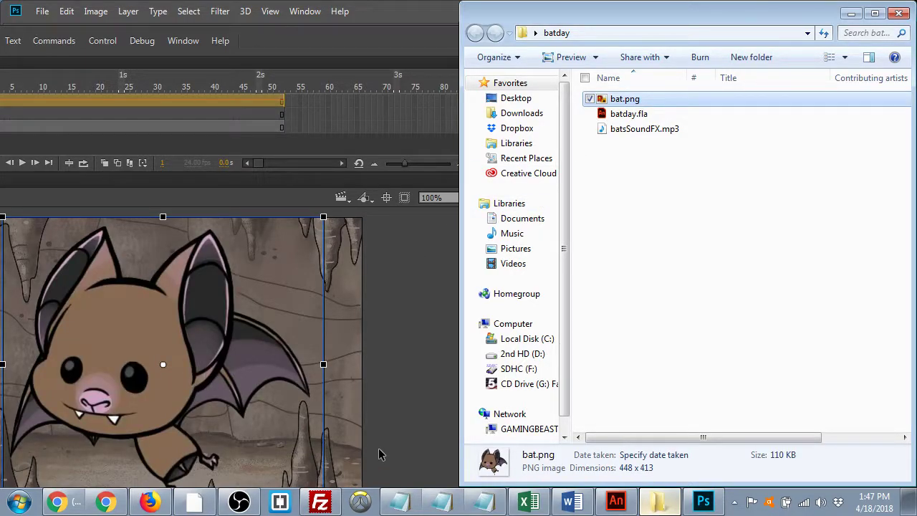
left_click(851, 13)
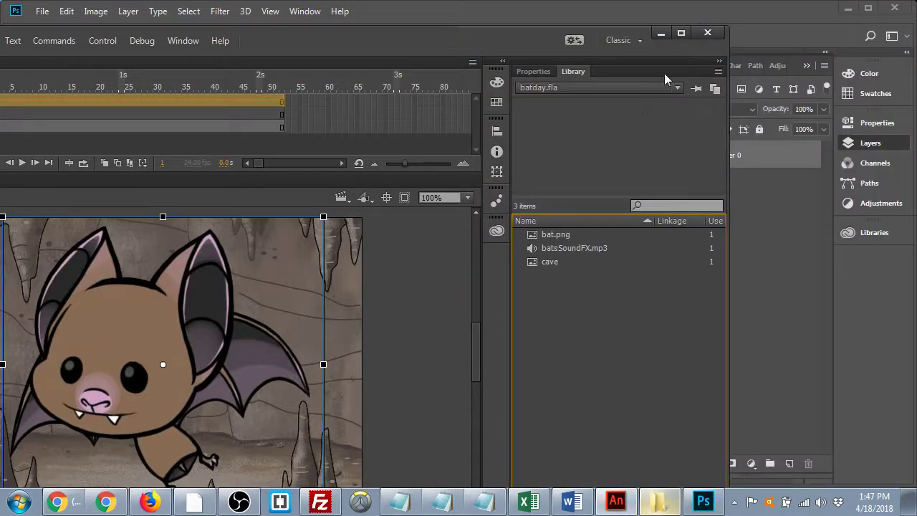
left_click(681, 33)
- Shrink the bat, move it to the cave's upper right, and save batday.fla
left_click_drag(488, 213, 412, 315)
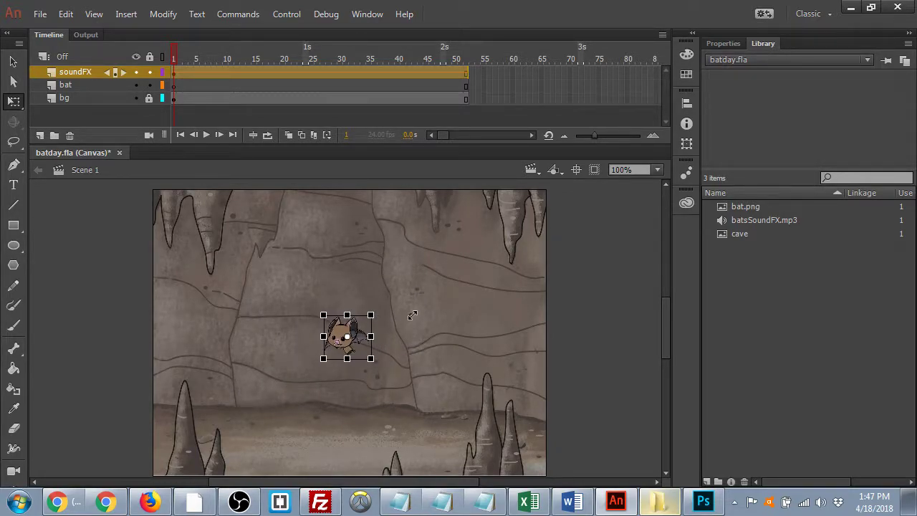
left_click(414, 317)
left_click_drag(347, 335, 444, 253)
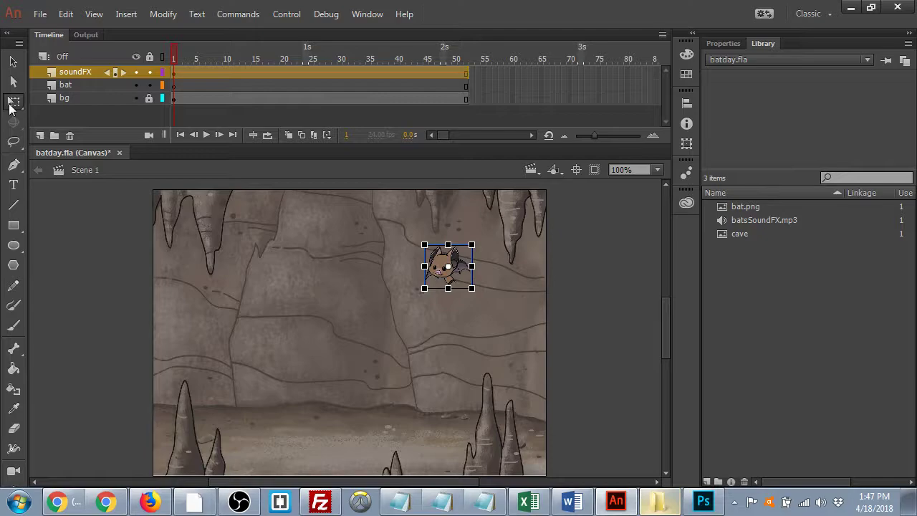
left_click(13, 62)
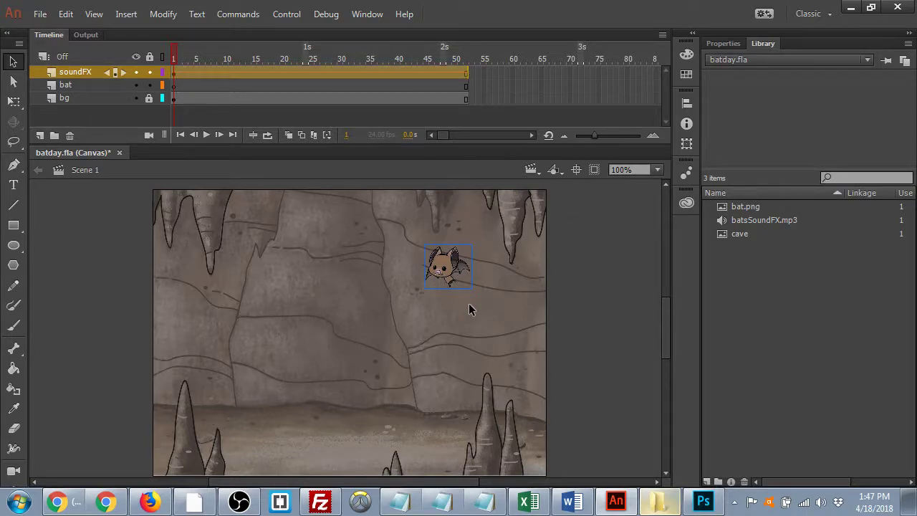
key("ctrl+s")
- Check the bat's layer, finding it sits on soundFX rather than the bat layer
left_click(574, 309)
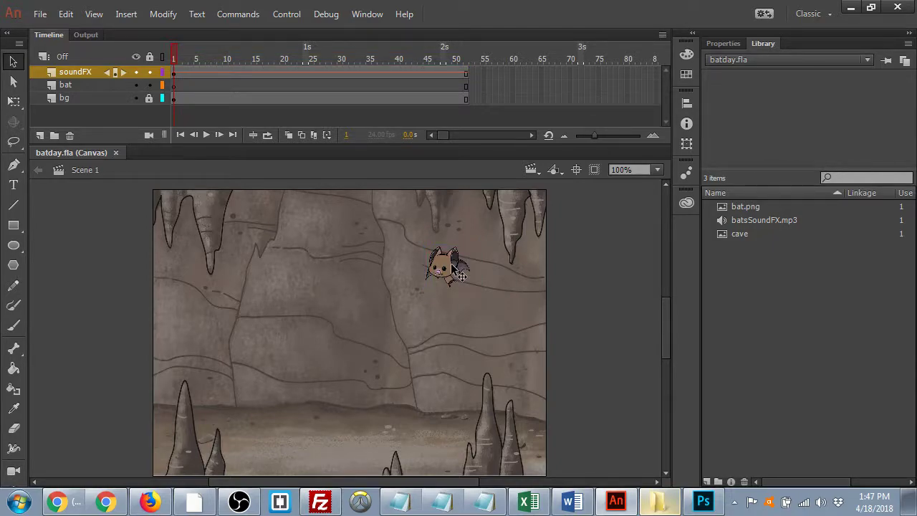
left_click(337, 71)
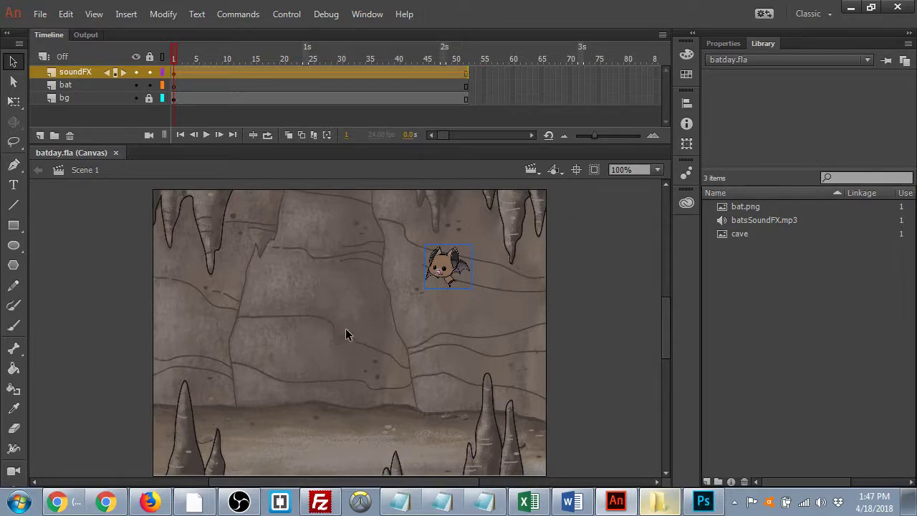
left_click(175, 85)
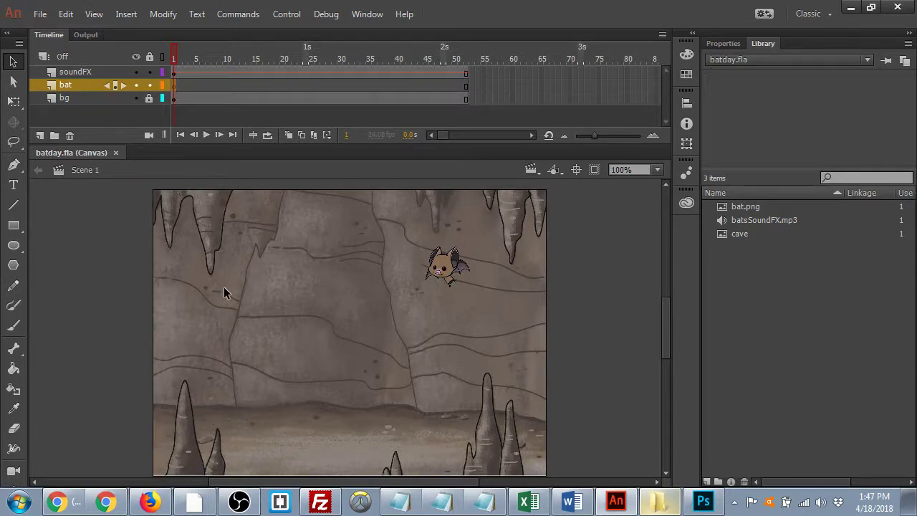
left_click(456, 265)
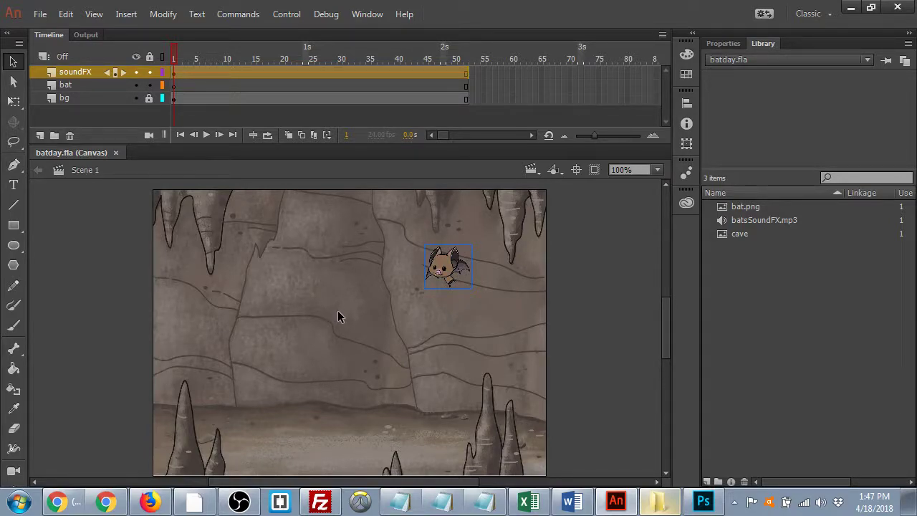
- Move the bat from the soundFX layer onto the bat layer and reselect it
key("Delete")
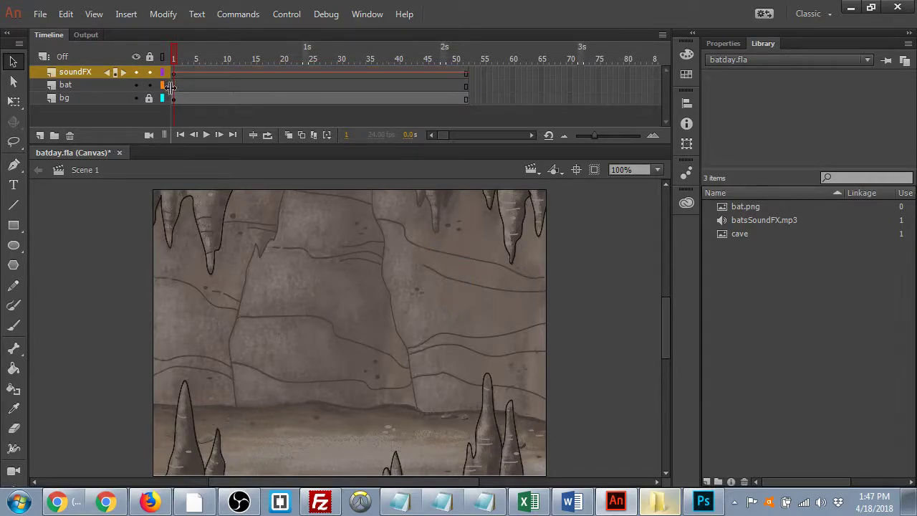
left_click(175, 87)
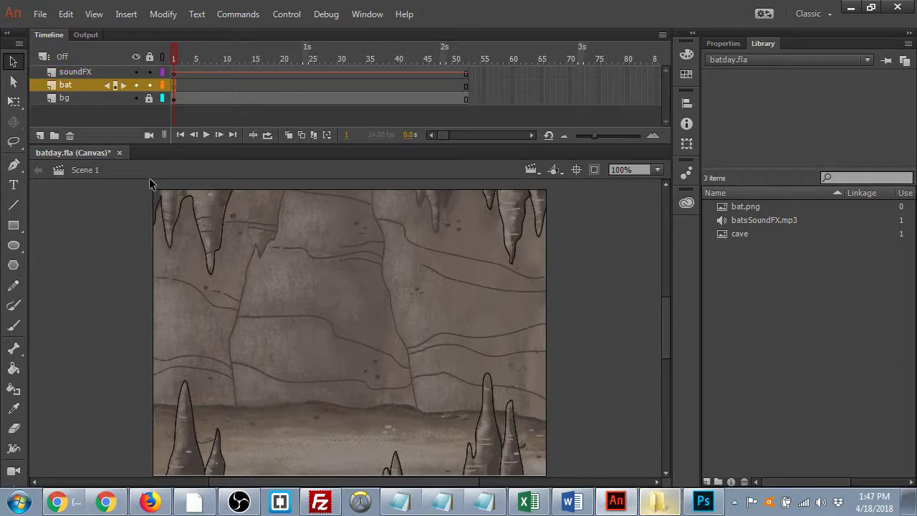
key("ctrl+z")
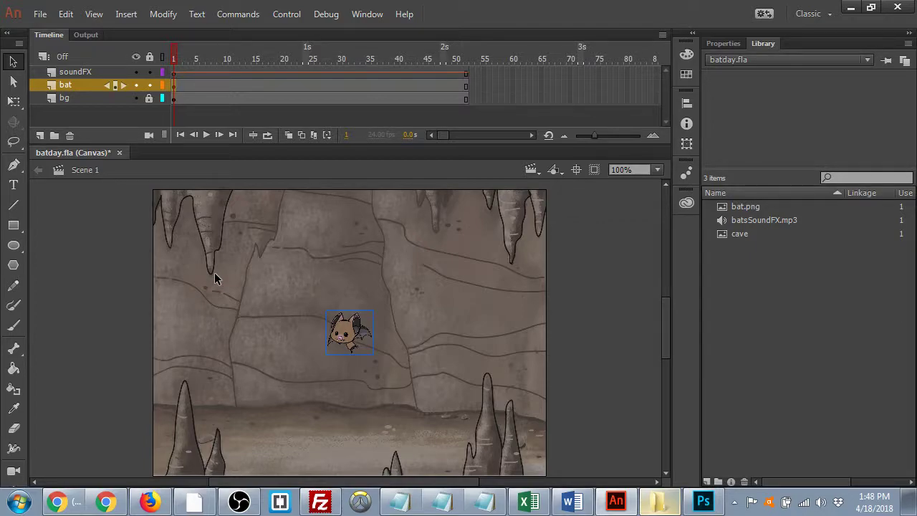
left_click(403, 305)
left_click(369, 331)
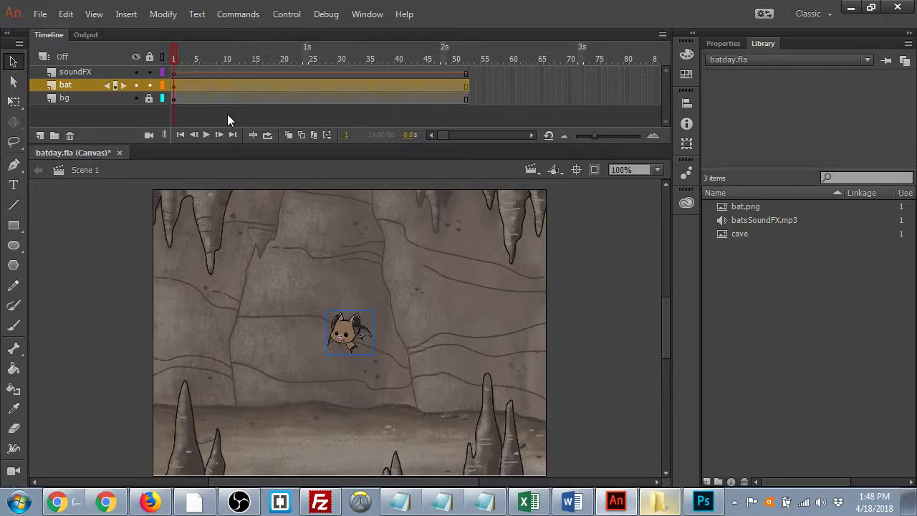
- Move the bat to the cave's right side and enlarge it slightly with Free Transform
left_click_drag(364, 340, 509, 283)
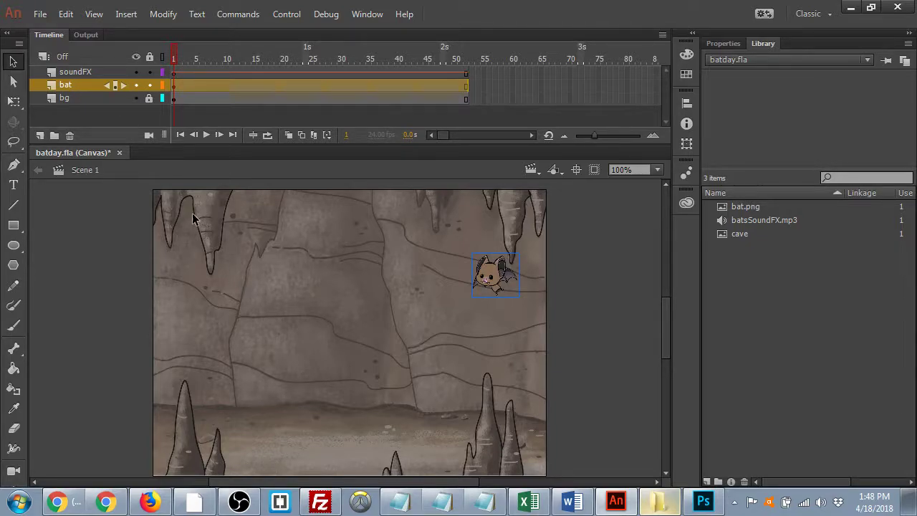
key("q")
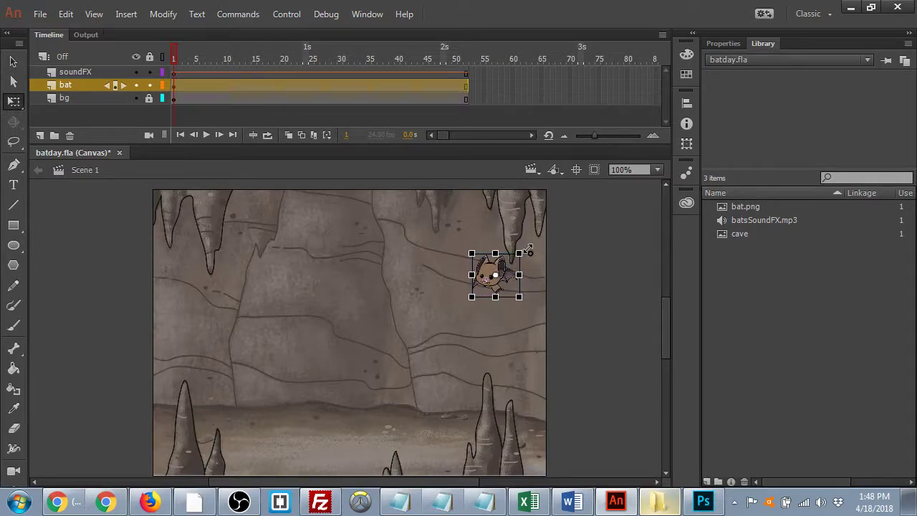
left_click_drag(528, 249, 515, 256)
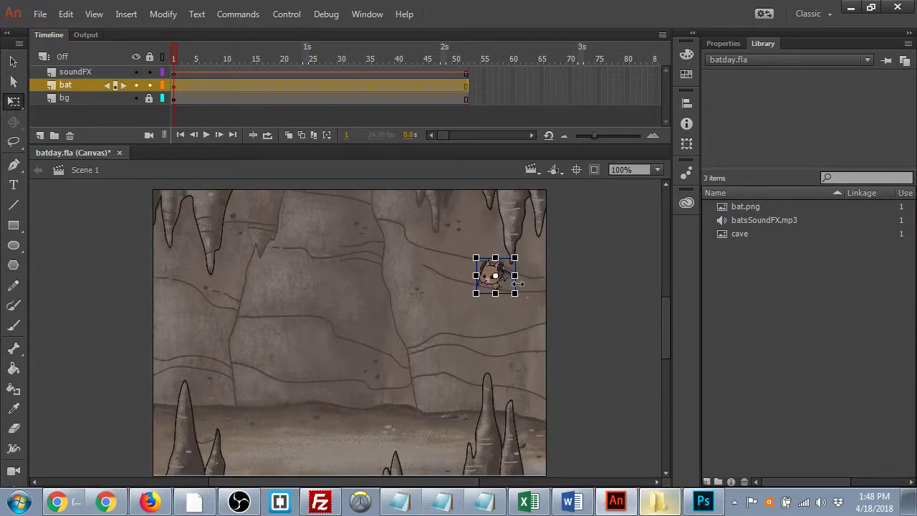
left_click_drag(515, 257, 530, 248)
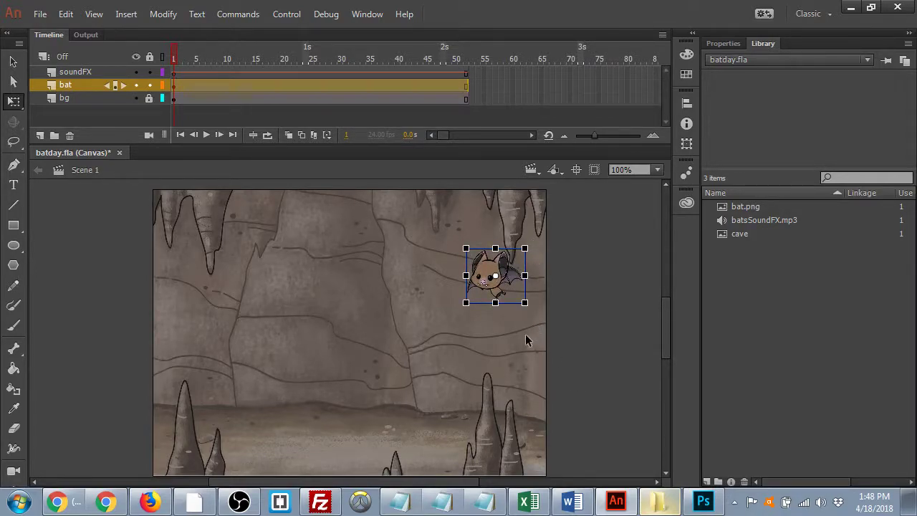
left_click(510, 353)
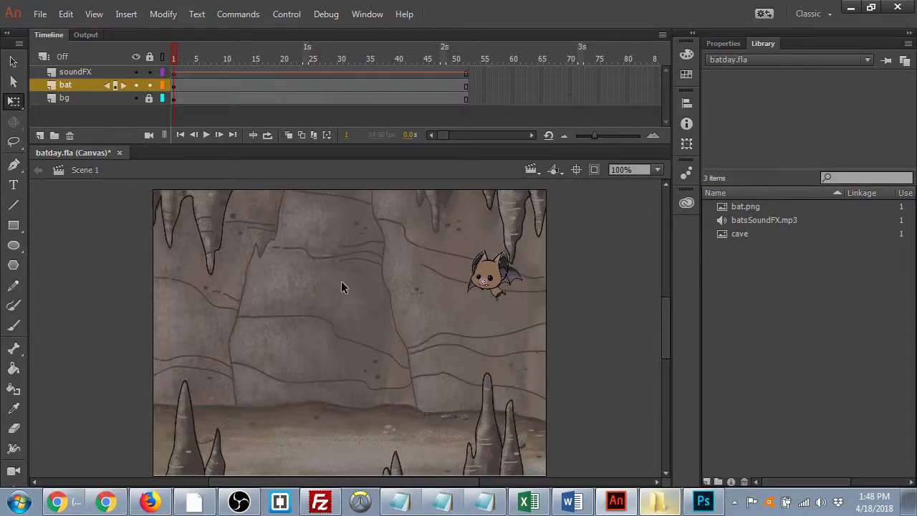
- Place the bat just off the stage's right edge and save batday.fla
left_click_drag(508, 288, 616, 299)
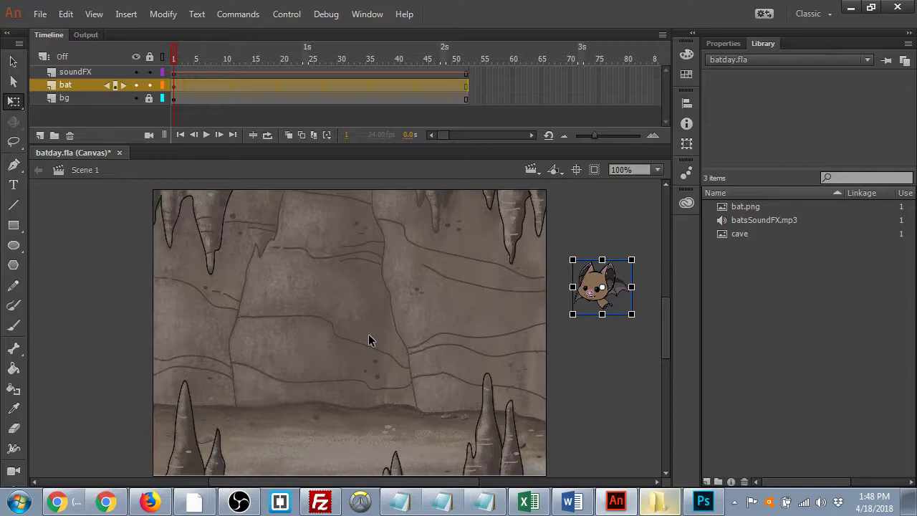
key("ctrl+s")
left_click(593, 343)
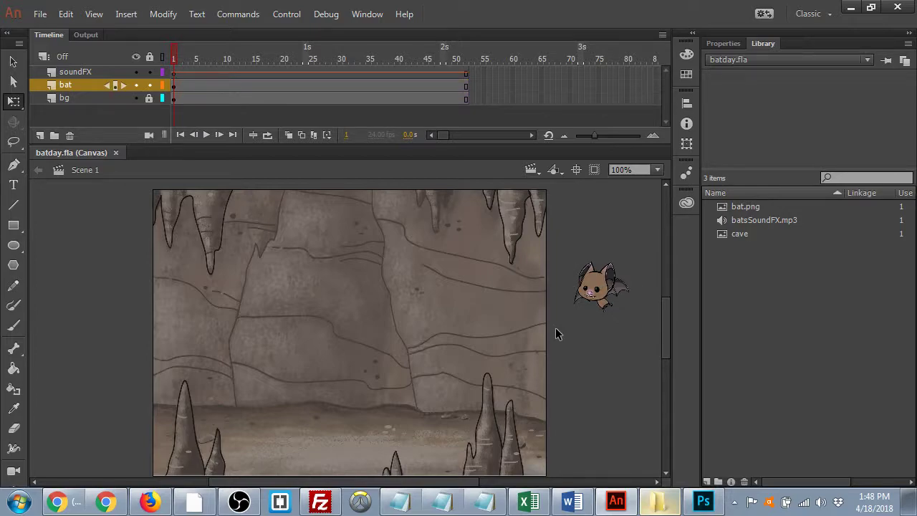
right_click(70, 86)
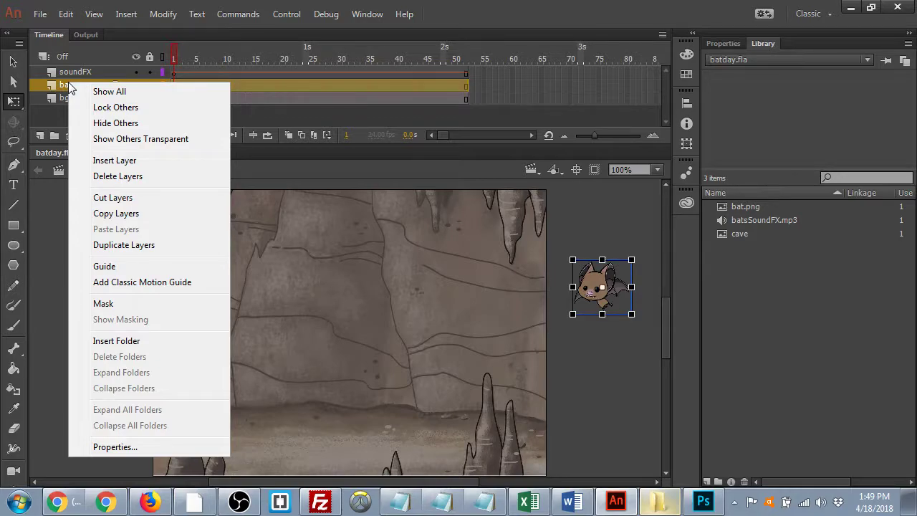
left_click(59, 86)
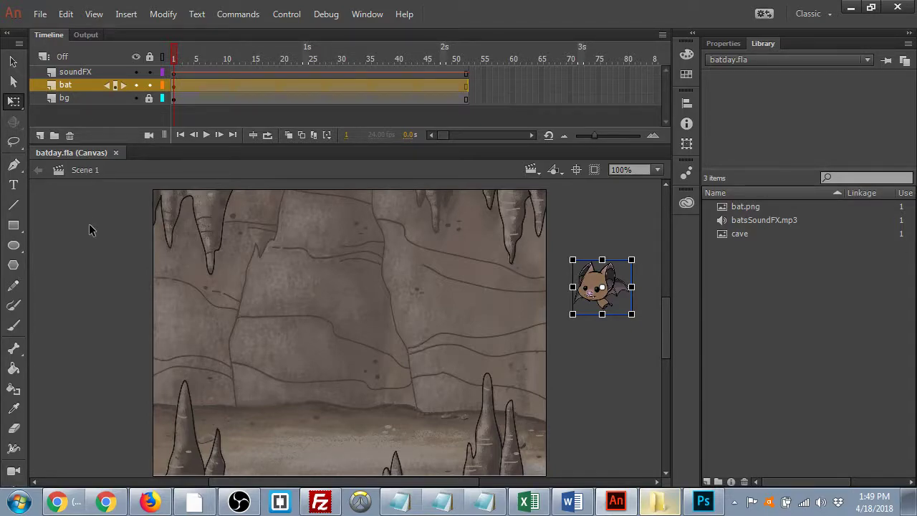
- Add a classic motion guide layer, Guide: bat, above the bat layer
right_click(59, 87)
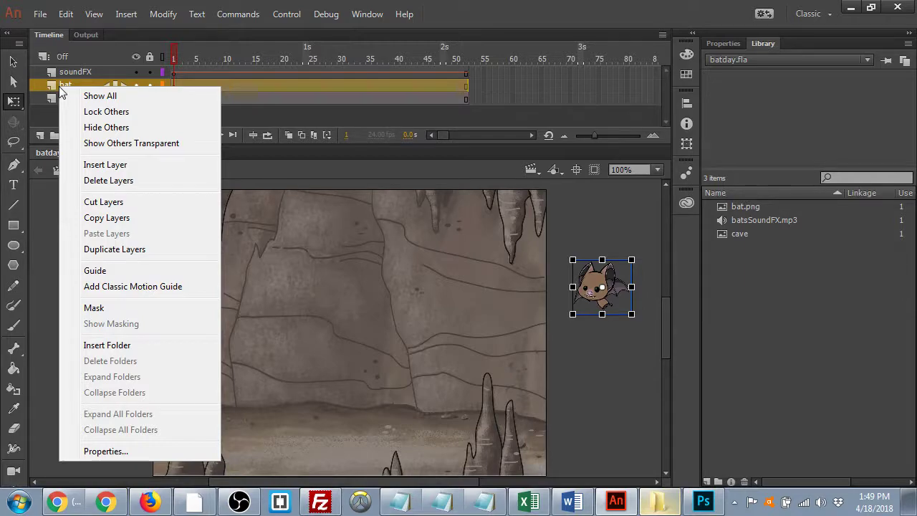
left_click(135, 286)
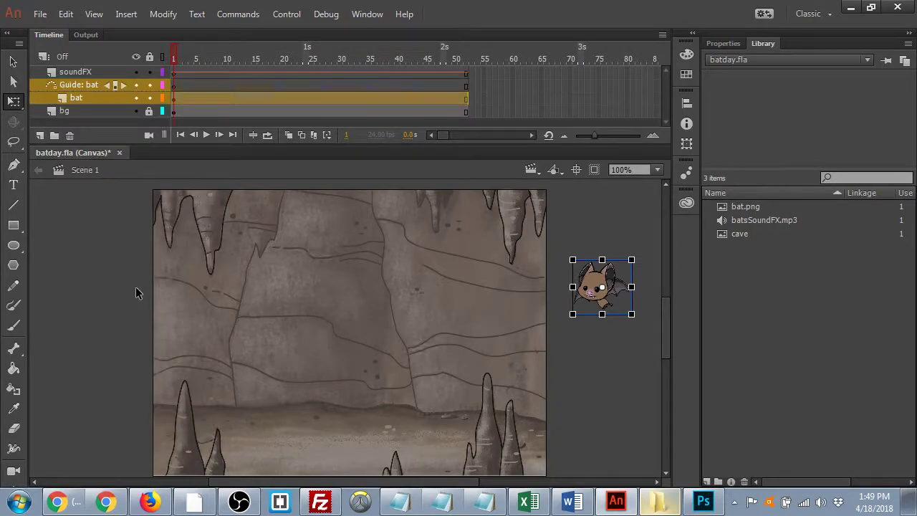
- Move the bat lower beside the stage's right edge on the bat layer
left_click(69, 86)
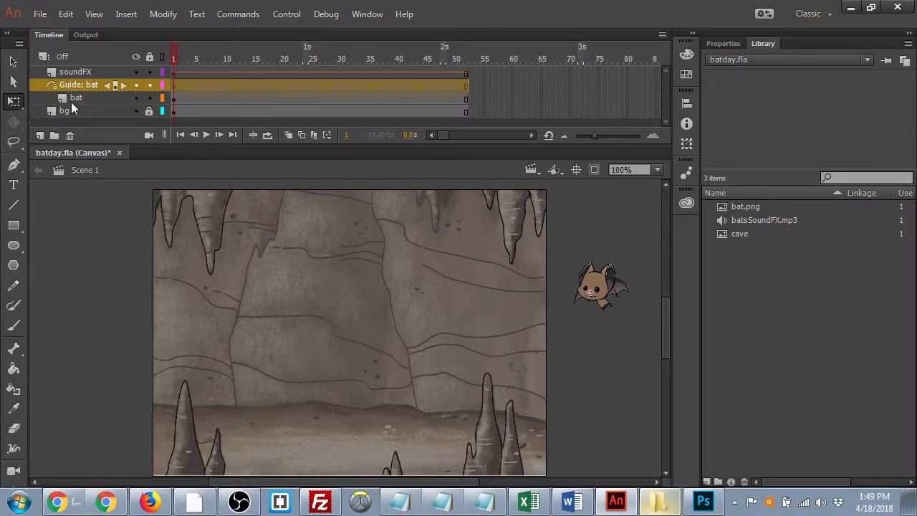
left_click(65, 97)
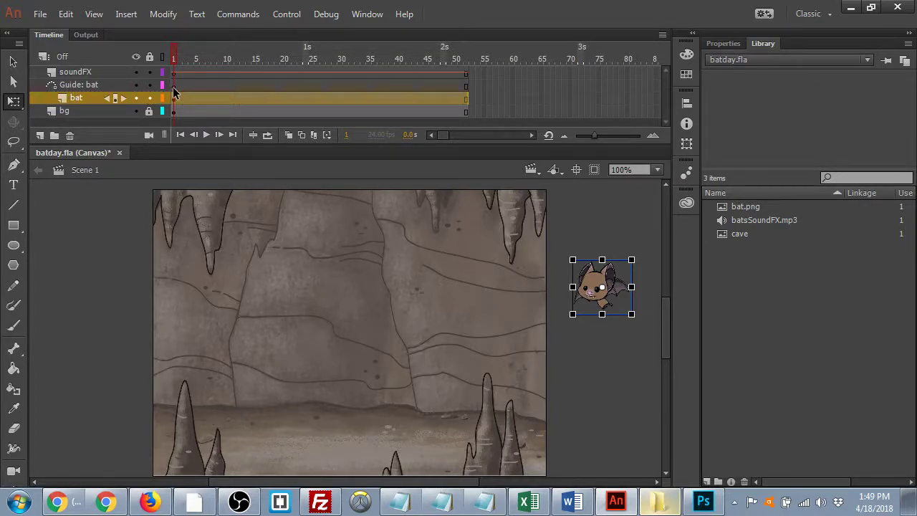
left_click_drag(593, 283, 594, 371)
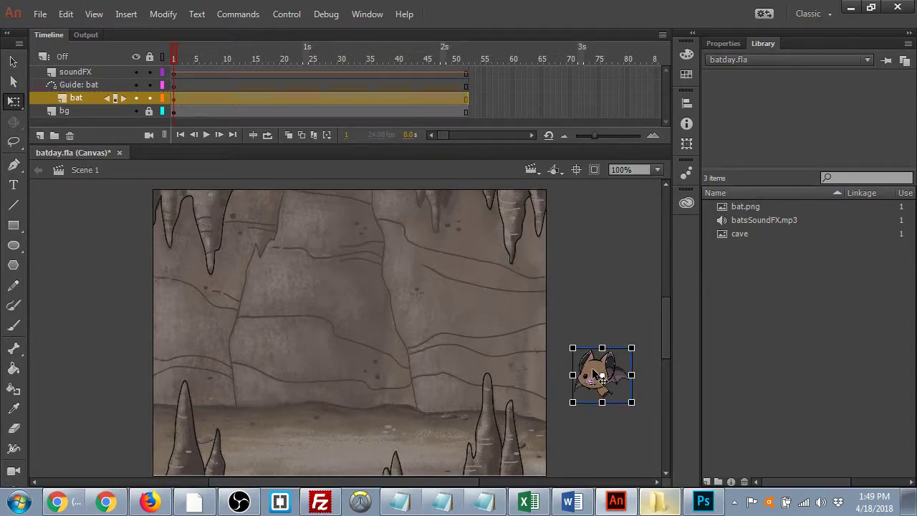
- Draw a trial Pencil flight path on Guide: bat, then undo it
left_click(173, 85)
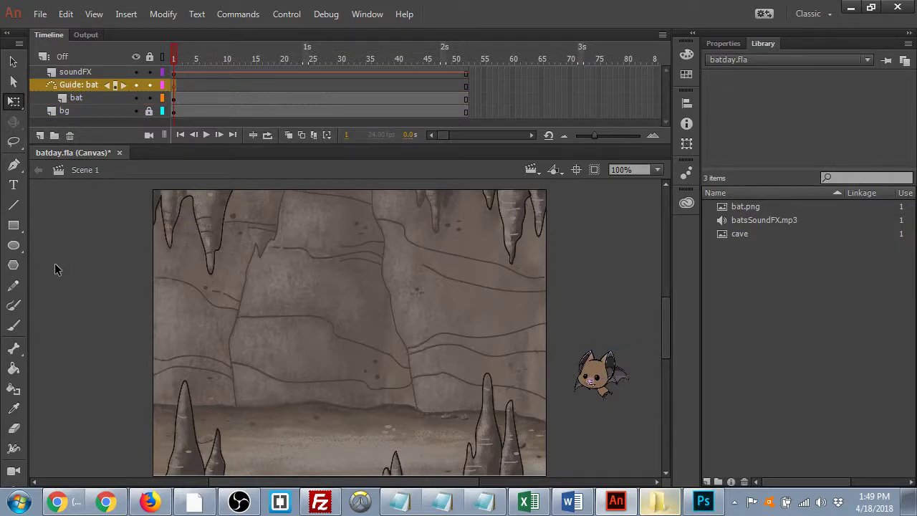
left_click(14, 287)
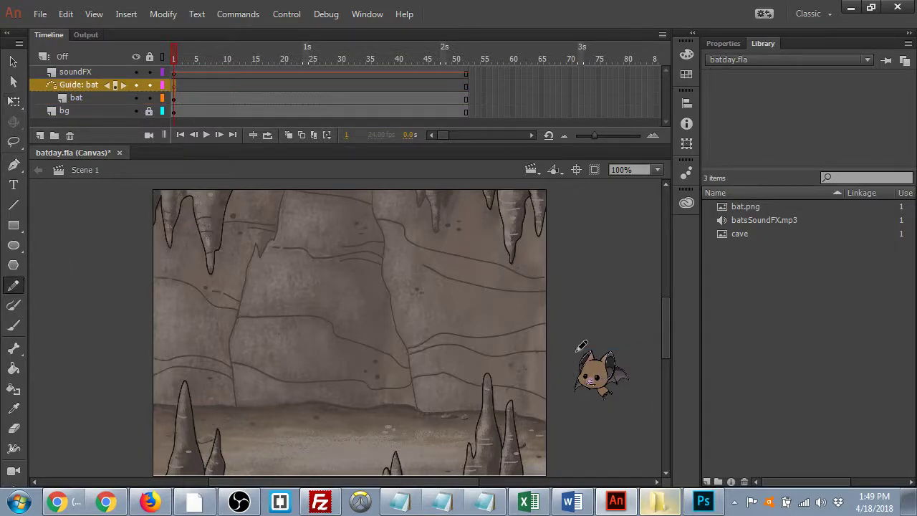
mouse_move(609, 271)
left_mouse_down()
mouse_move(380, 302)
mouse_move(260, 258)
mouse_move(204, 257)
mouse_move(130, 262)
mouse_move(83, 303)
mouse_move(117, 371)
mouse_move(209, 386)
mouse_move(340, 374)
mouse_move(397, 398)
mouse_move(463, 400)
mouse_move(623, 326)
left_mouse_up()
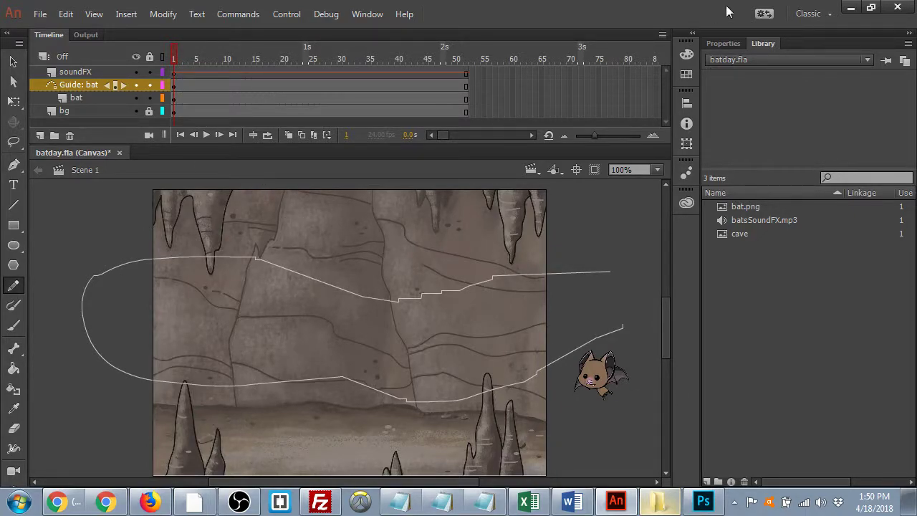
left_click(724, 44)
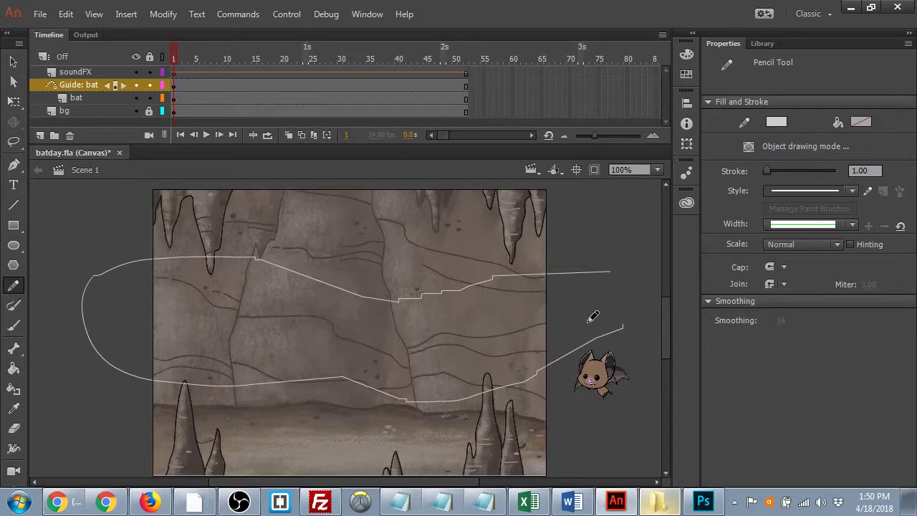
key("ctrl+z")
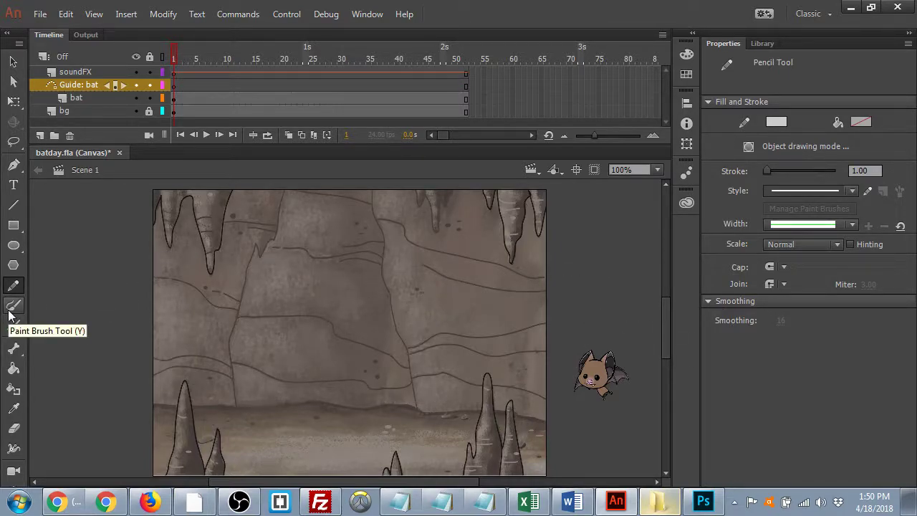
- Redraw the looping flight path on Guide: bat with the Pencil, keeping Round caps
left_click(14, 326)
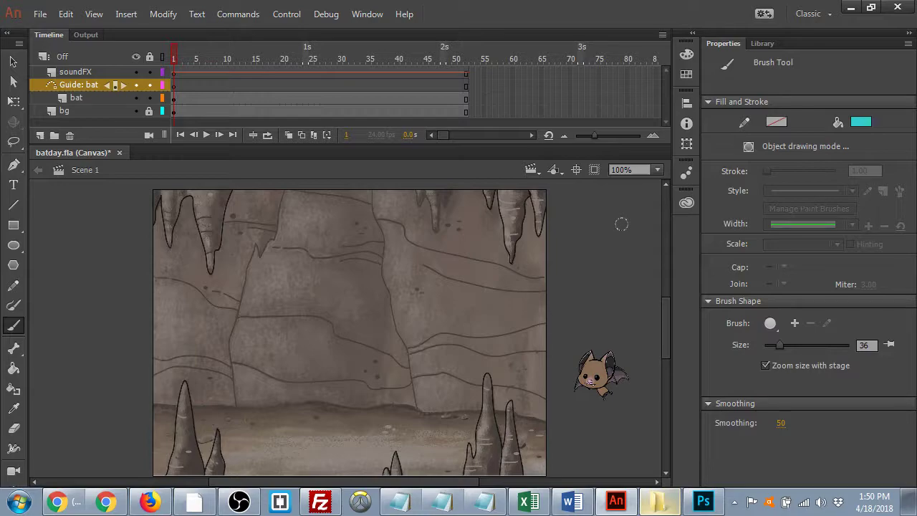
key("bracketleft")
key("bracketleft")
key("bracketleft")
key("bracketleft")
left_click(10, 287)
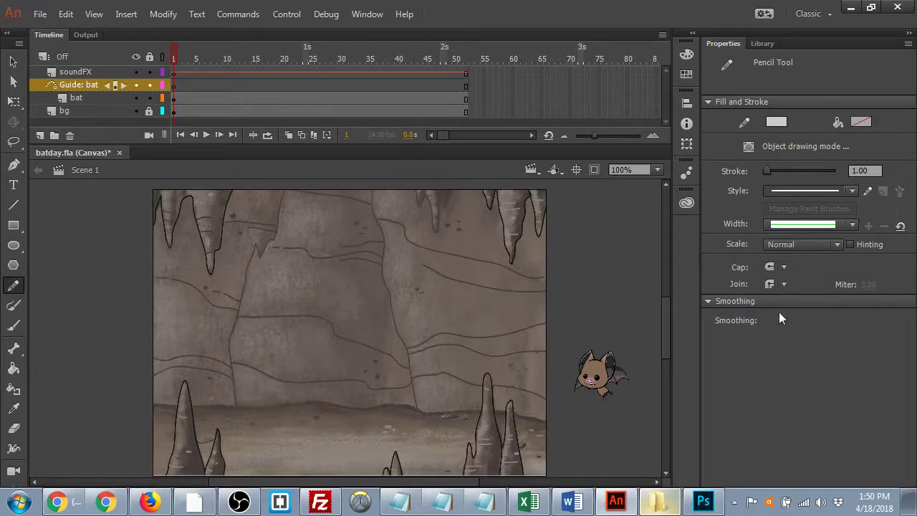
left_click(784, 267)
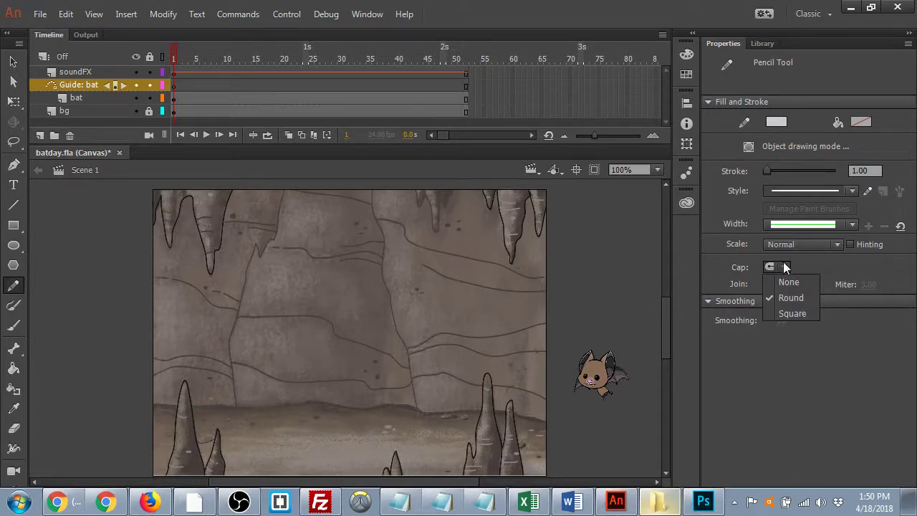
left_click(804, 265)
mouse_move(627, 275)
left_mouse_down()
mouse_move(499, 252)
mouse_move(136, 253)
mouse_move(63, 317)
mouse_move(127, 377)
mouse_move(391, 359)
mouse_move(528, 416)
mouse_move(608, 427)
left_mouse_up()
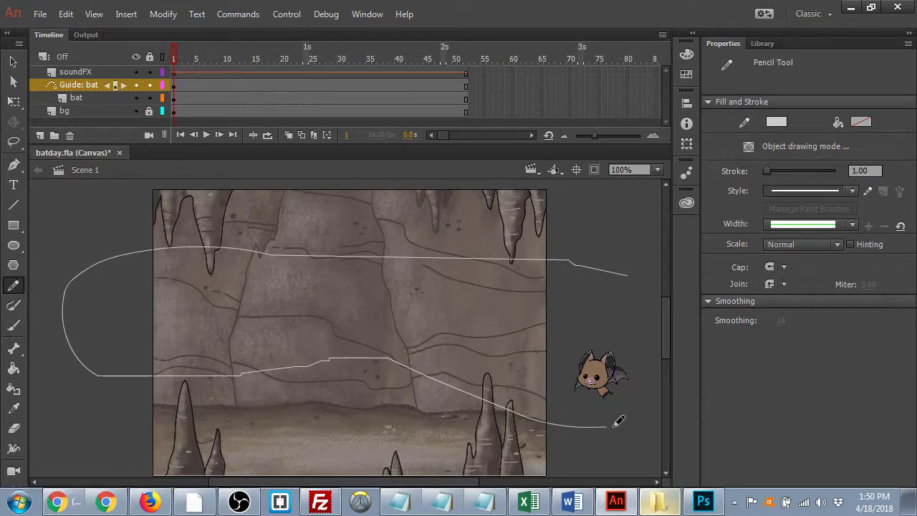
left_click(13, 62)
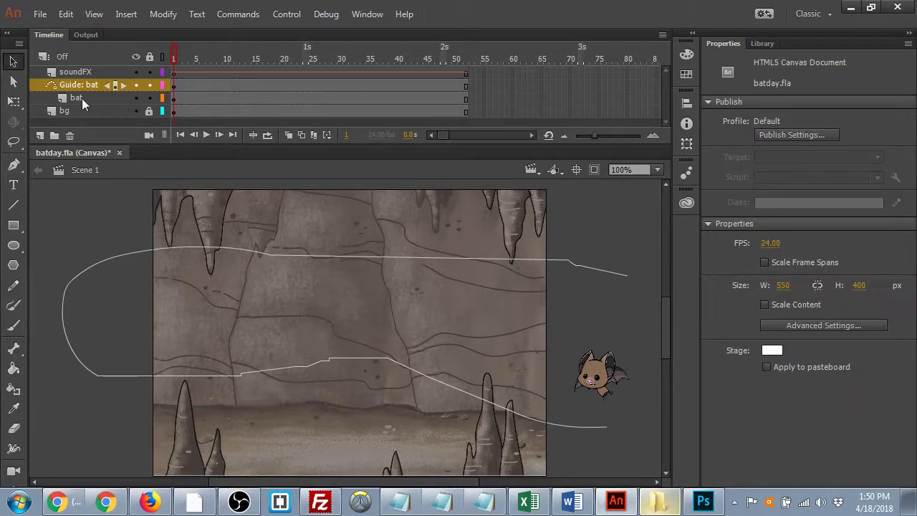
- Drag the bat up toward the flight path's upper-right end
left_click(625, 392)
left_click_drag(616, 378, 619, 302)
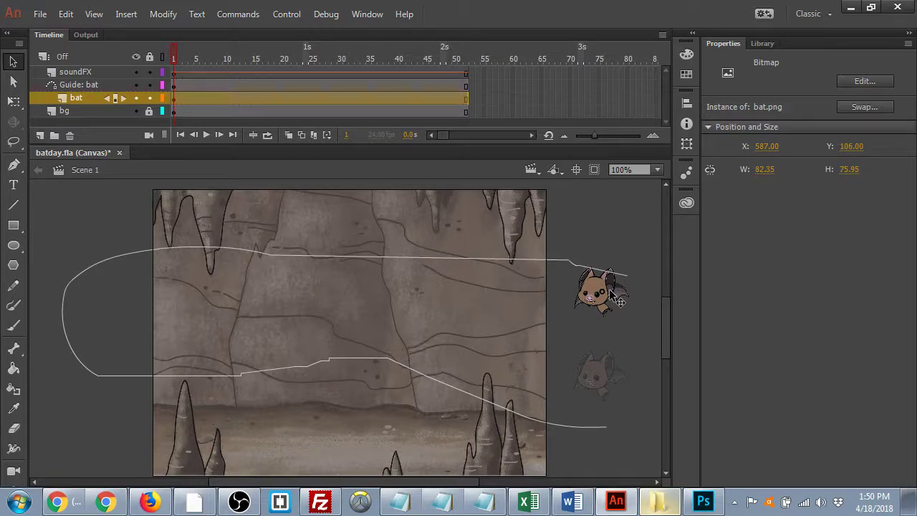
left_click_drag(620, 301, 623, 323)
- Move the bat's transformation point to its bottom centre with Free Transform, undoing the last reposition
key("q")
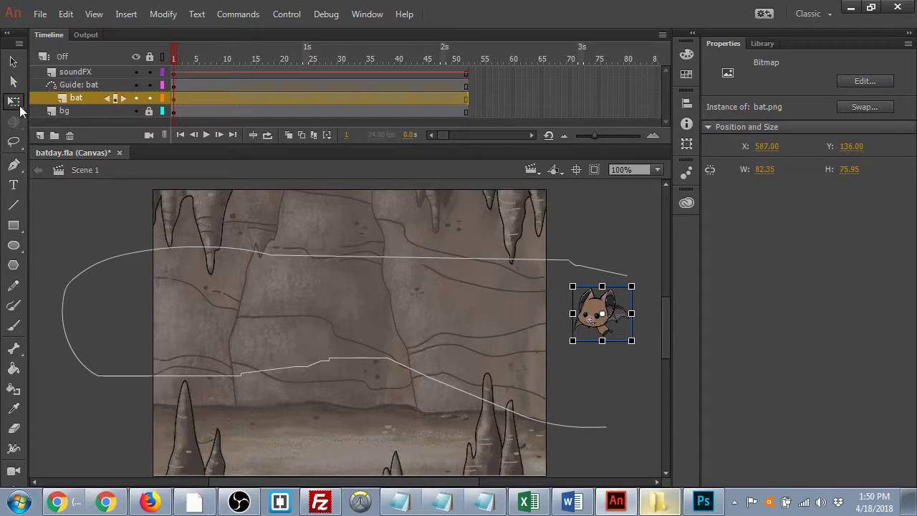
left_click(15, 102)
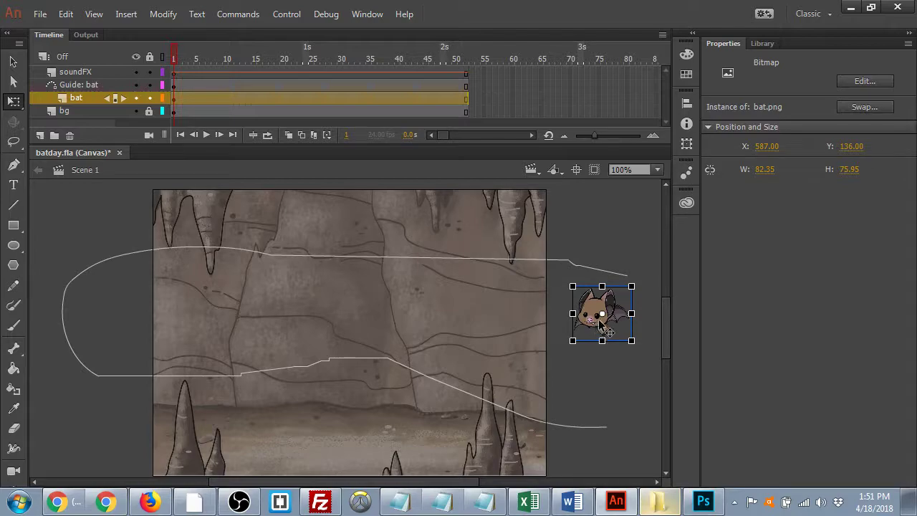
left_click_drag(603, 315, 601, 341)
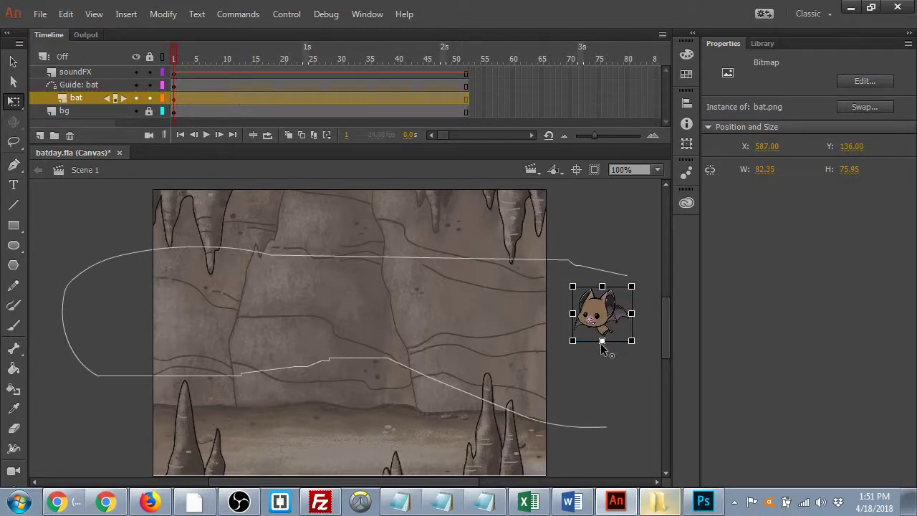
mouse_move(601, 308)
left_mouse_down()
mouse_move(597, 239)
mouse_move(599, 318)
left_mouse_up()
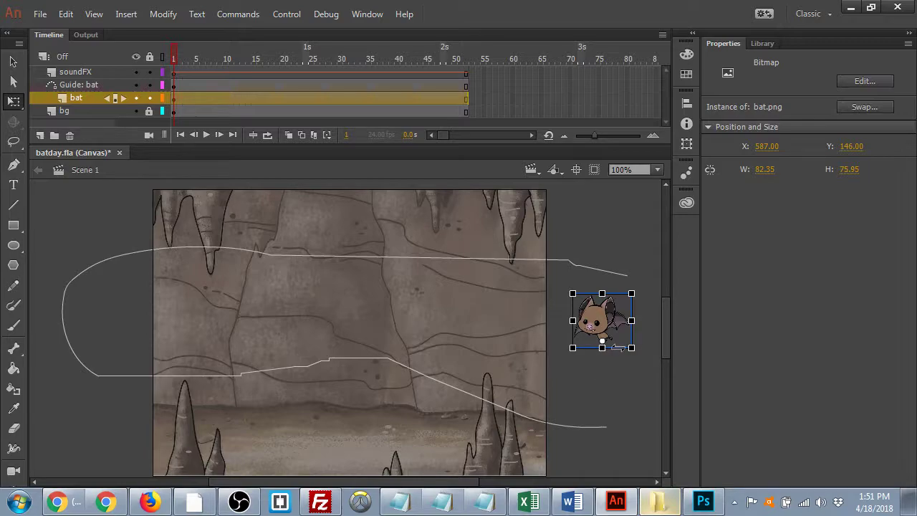
left_click_drag(604, 347, 617, 255)
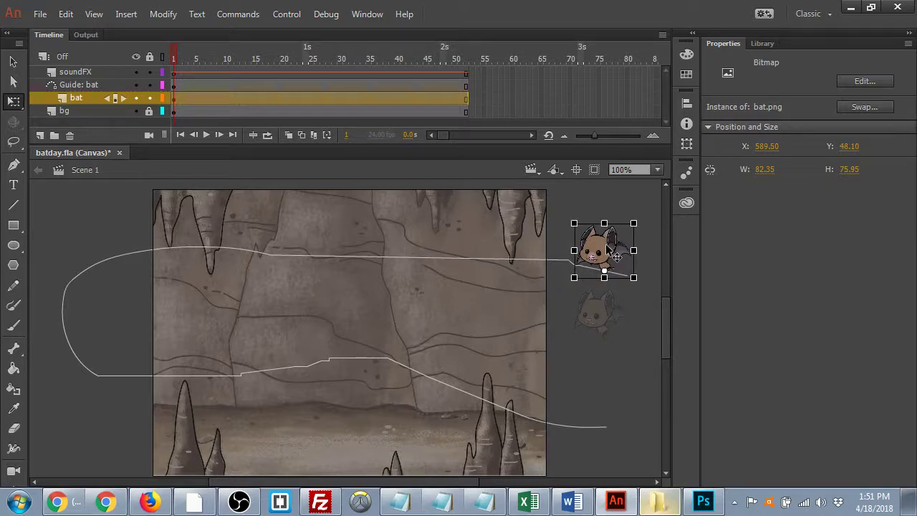
left_click_drag(617, 256, 617, 257)
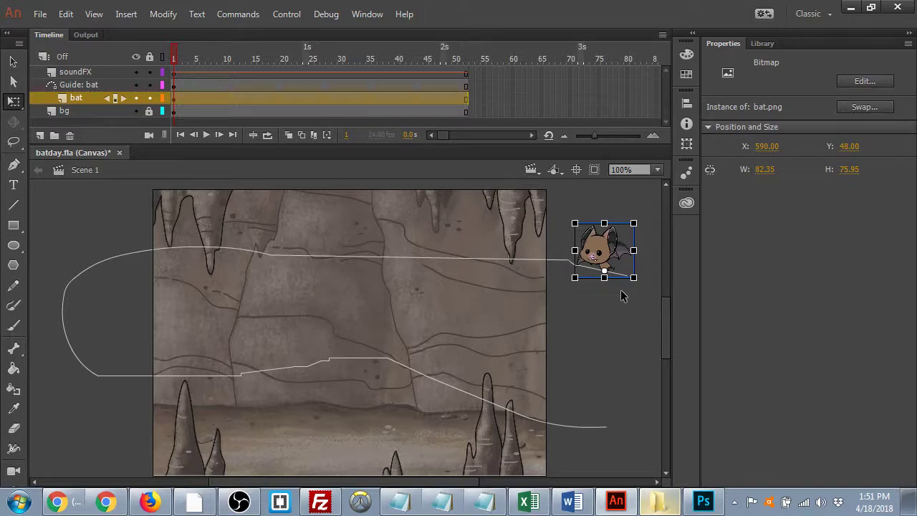
key("ctrl+z")
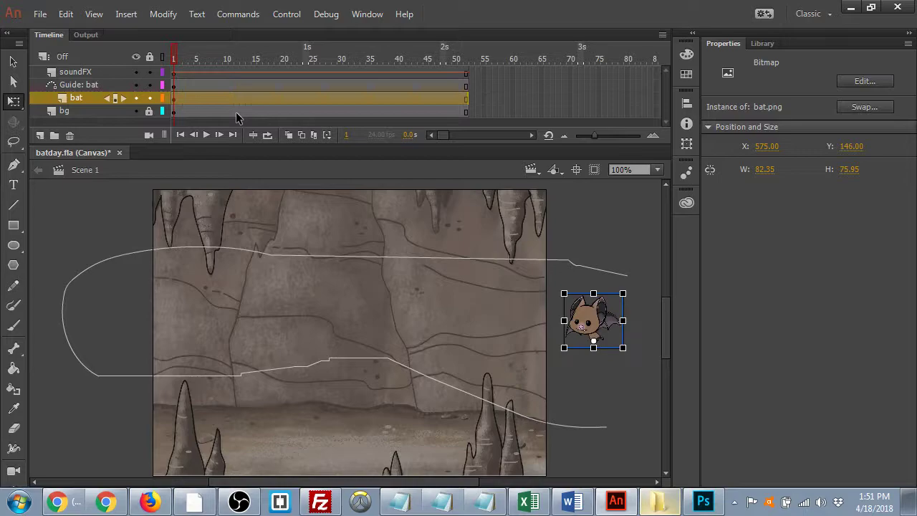
- Create a classic tween on the bat layer with an end keyframe at frame 52
left_click(307, 98)
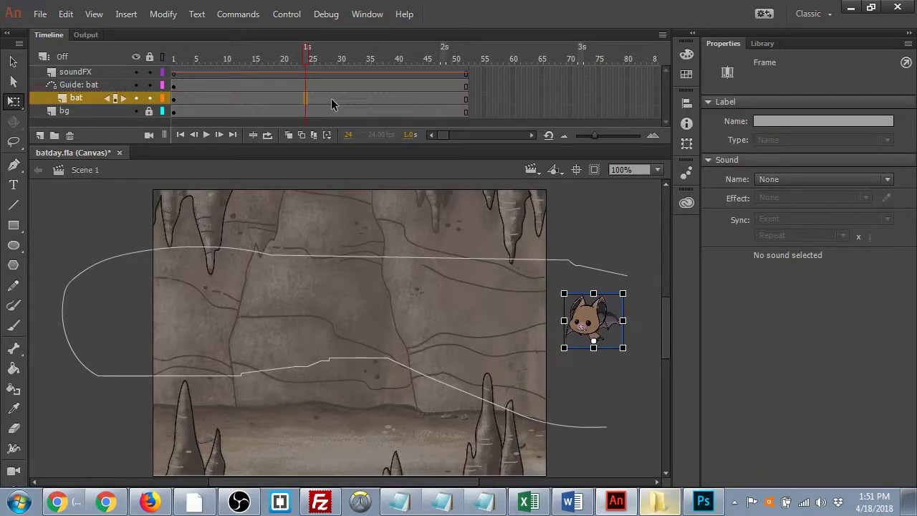
right_click(308, 94)
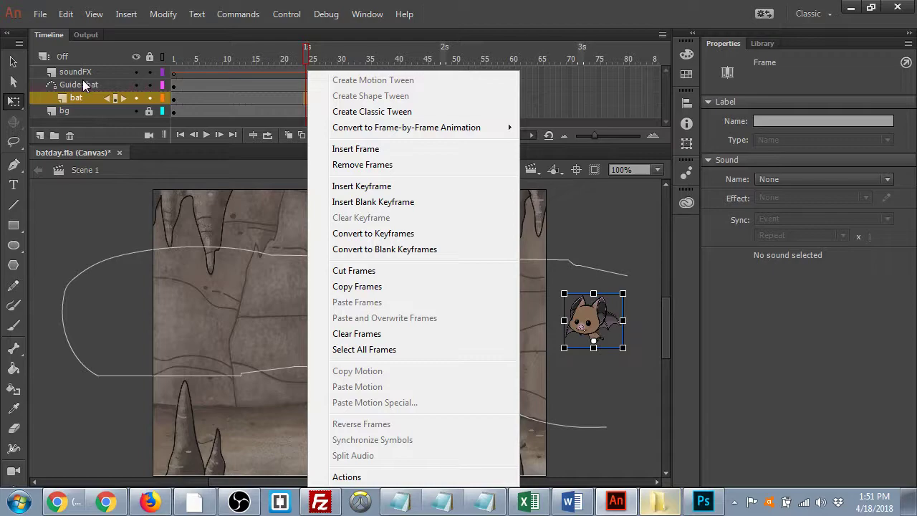
left_click(380, 112)
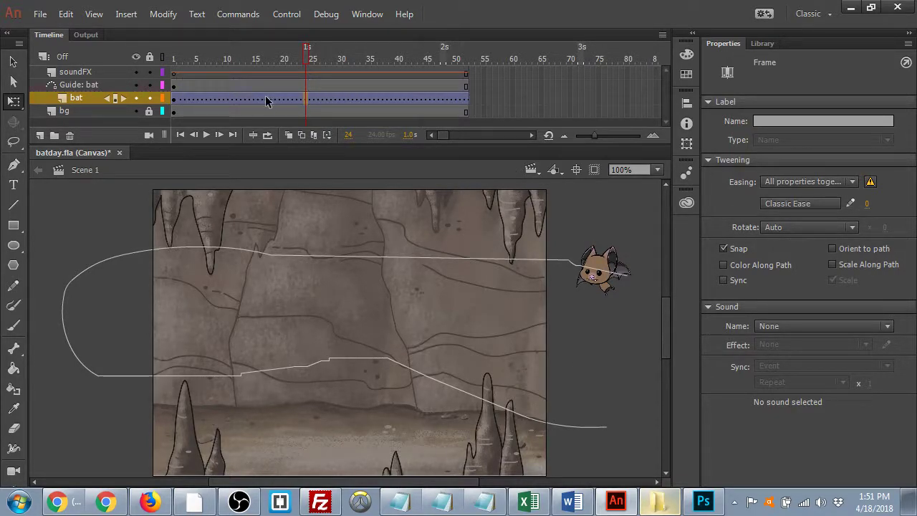
left_click(174, 99)
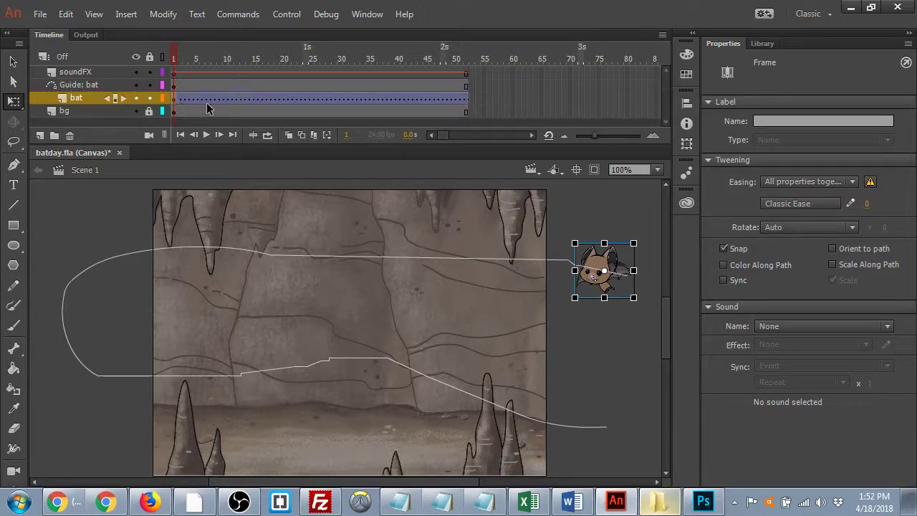
key("shift+period")
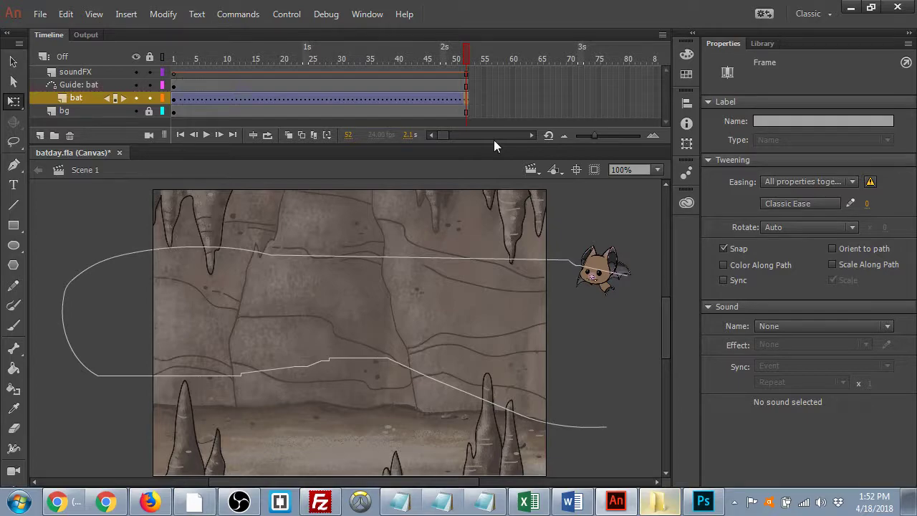
key("F6")
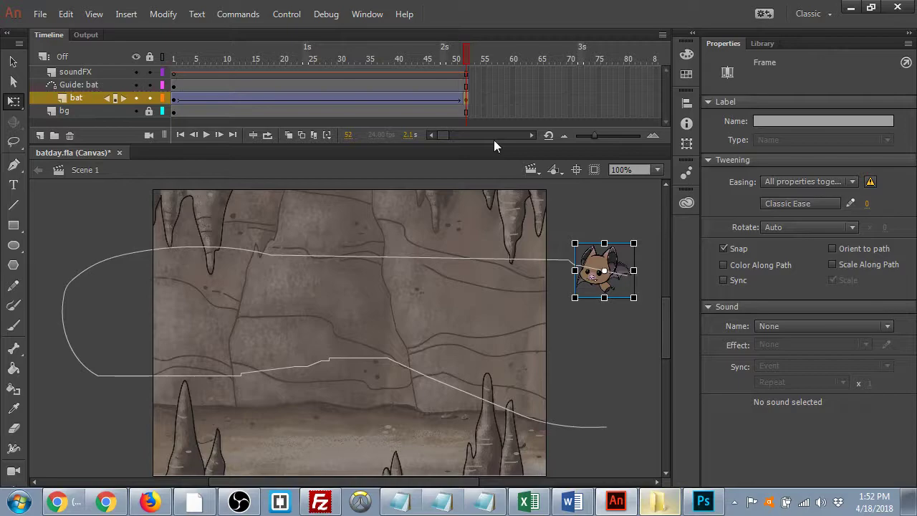
- Snap the bat onto the path's lower-right end at frame 52
left_click(175, 99)
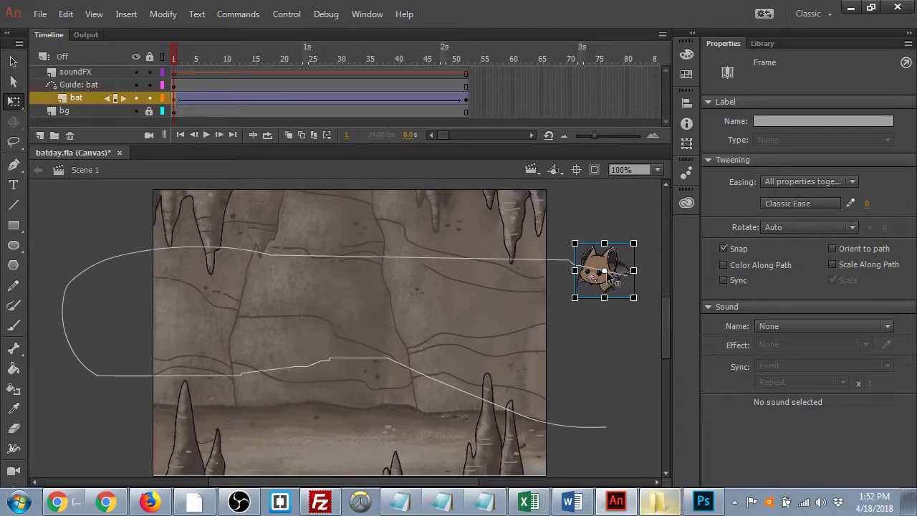
left_click(465, 98)
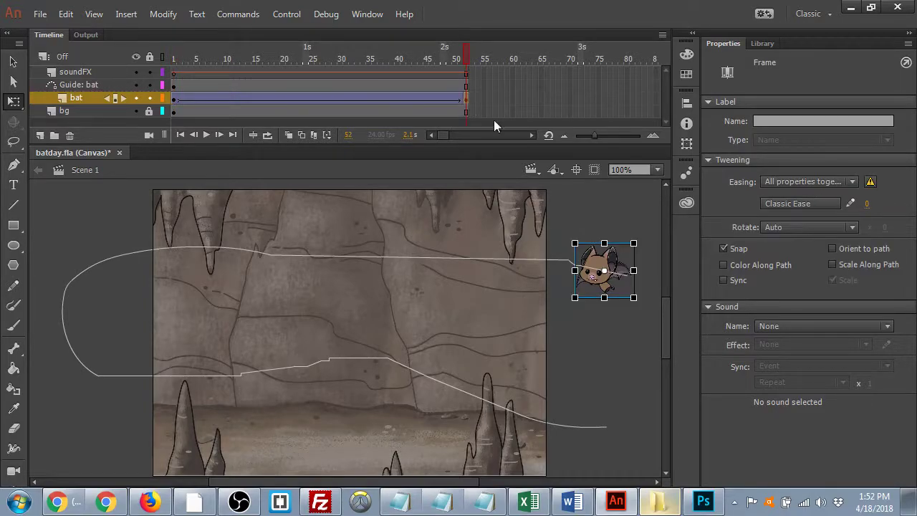
left_click_drag(606, 251, 594, 399)
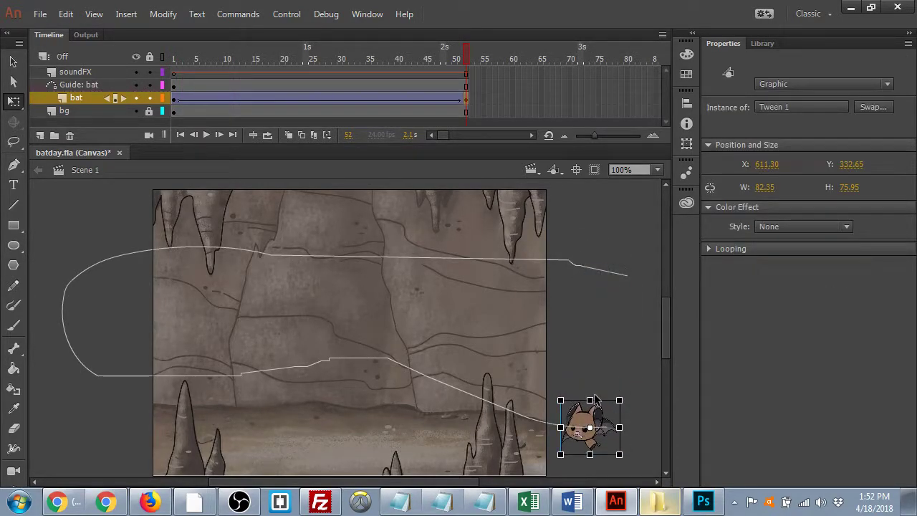
left_click(174, 101)
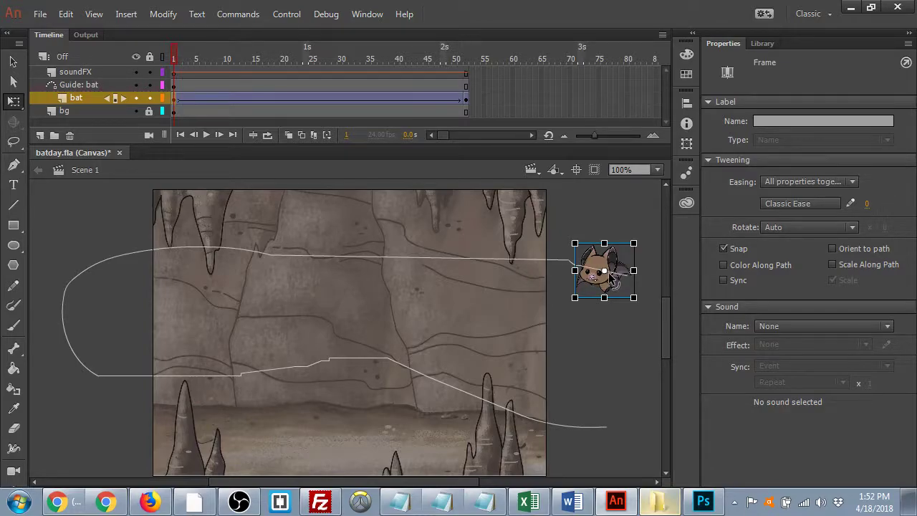
key("shift+period")
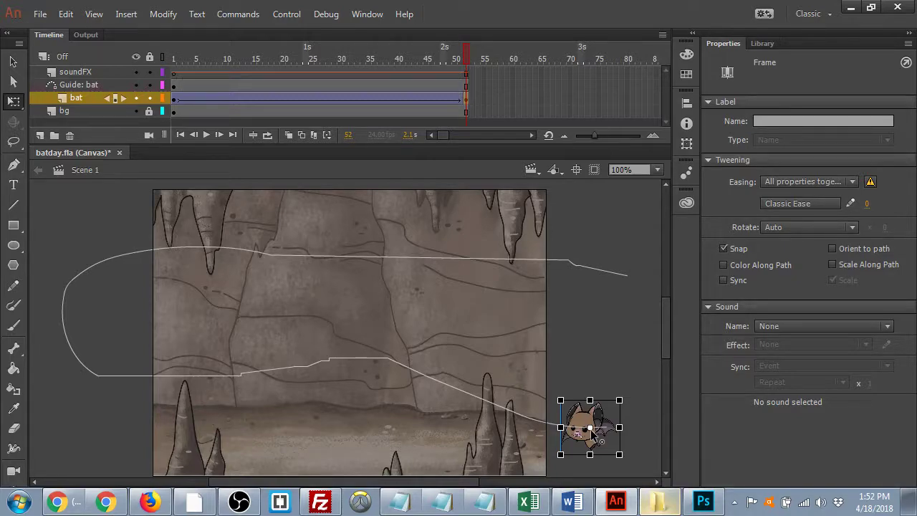
left_click_drag(466, 60, 142, 101)
key("Return")
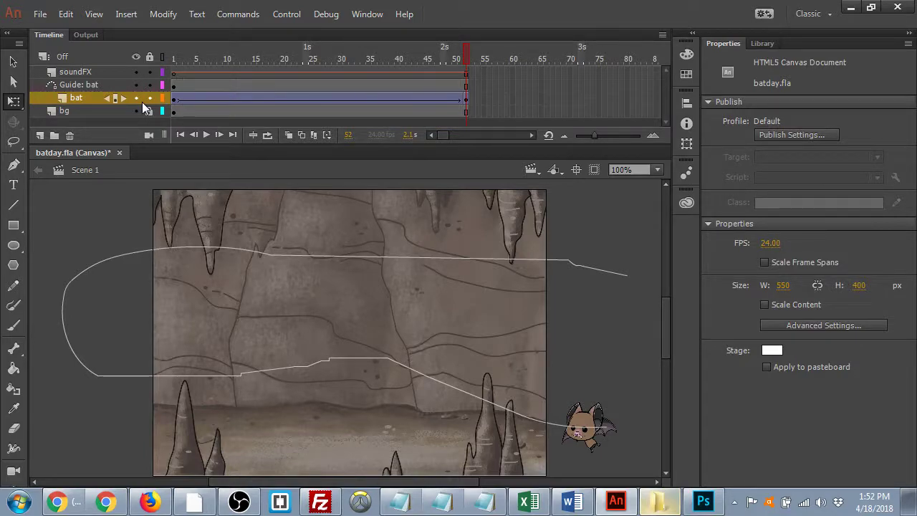
- Insert frames mid-tween on all layers so the timeline ends at frame 83
left_click(350, 52)
key("F5")
key("F5")
key("F5")
key("F5")
key("F5")
key("F5")
key("F5")
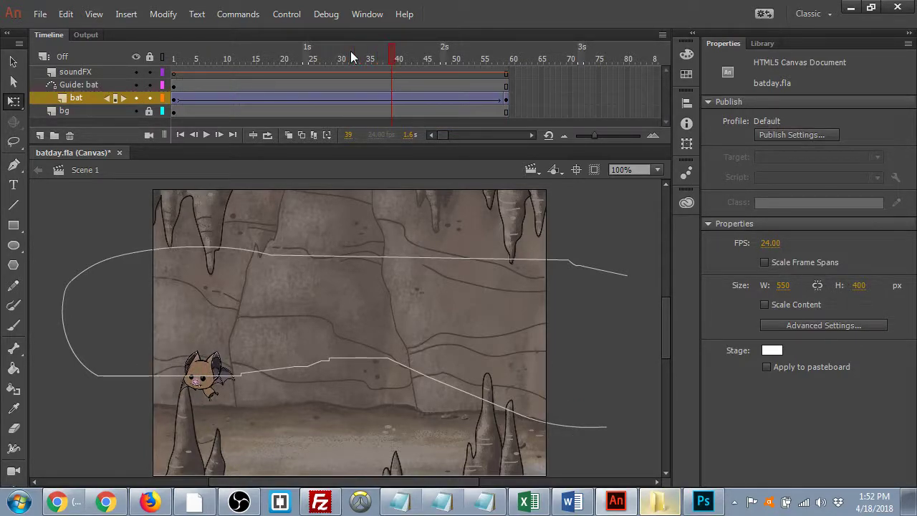
key("F5")
key("F5")
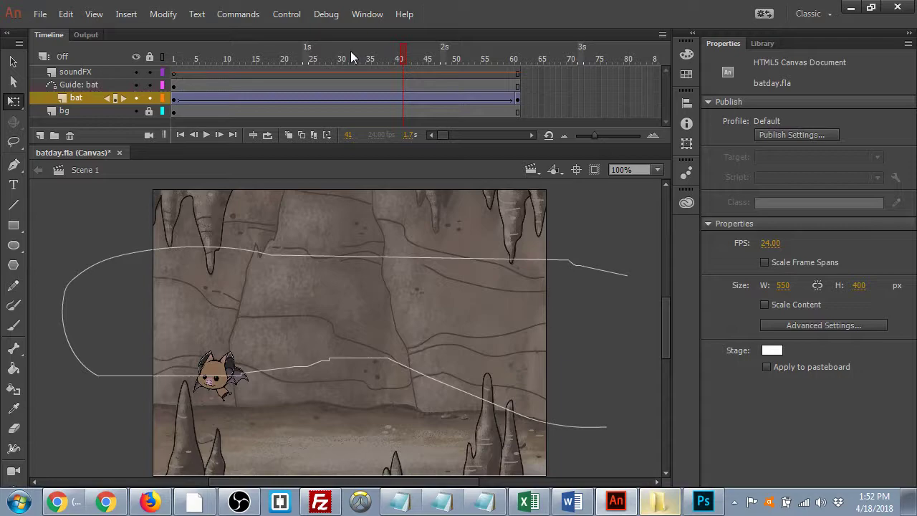
key("F5")
key("F5")
key("F5")
key("F5")
key("F5")
key("F5")
key("F5")
key("F5")
key("F5")
key("F5")
key("F5")
key("F5")
key("F5")
key("F5")
key("F5")
key("F5")
key("F5")
key("F5")
key("F5")
key("F5")
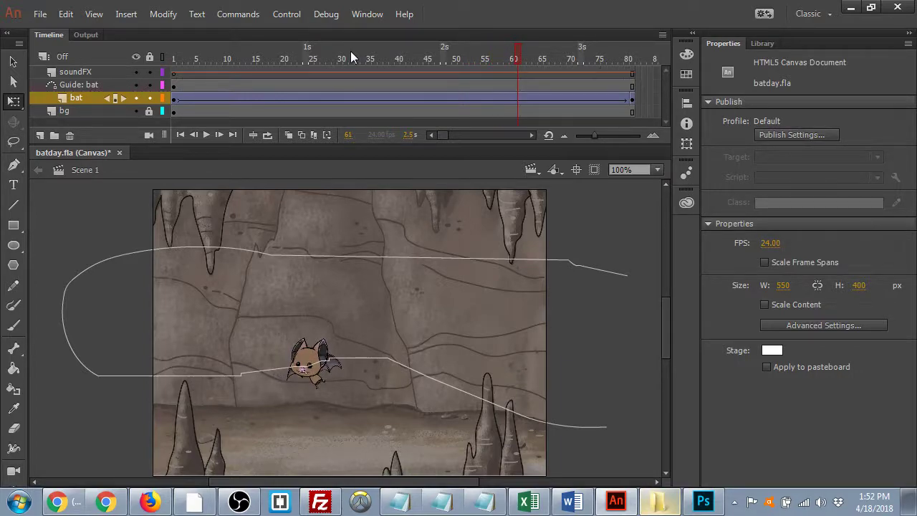
key("F5")
key("F5")
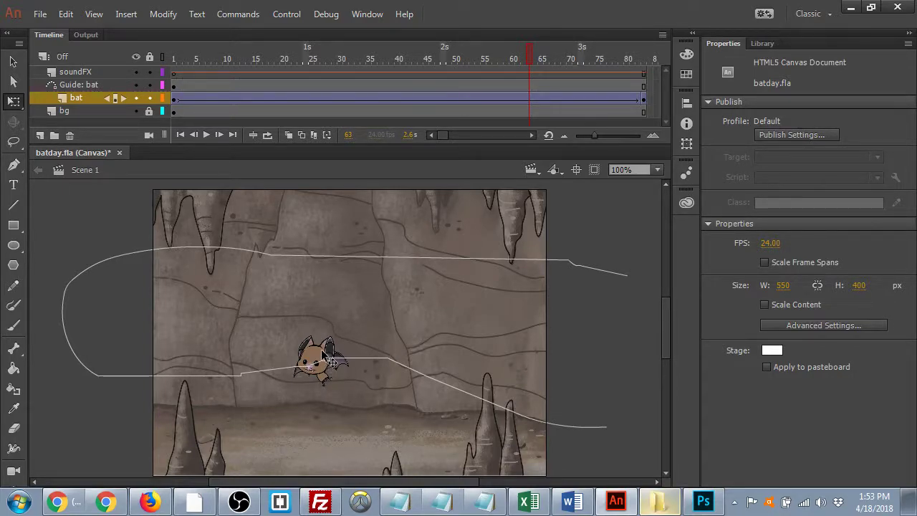
left_click(176, 63)
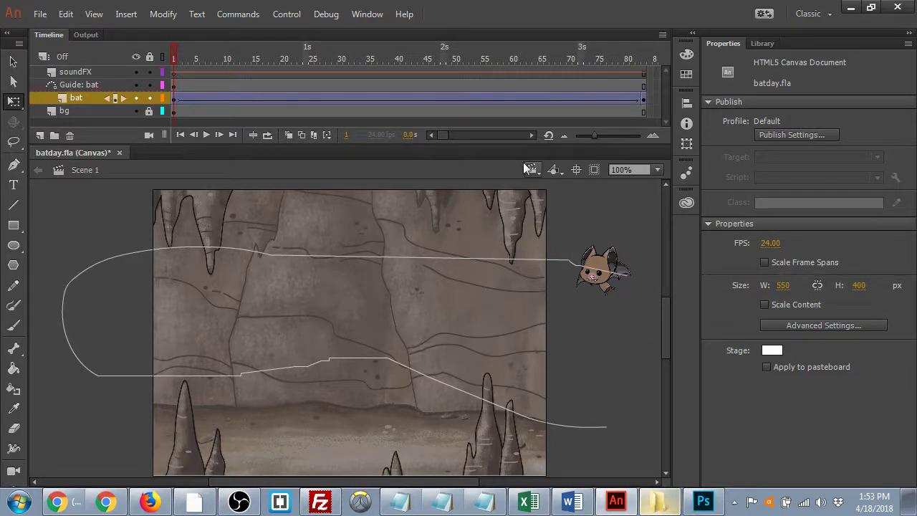
- Turn on Orient to path for the bat's tween and preview the rotation
left_click(473, 100)
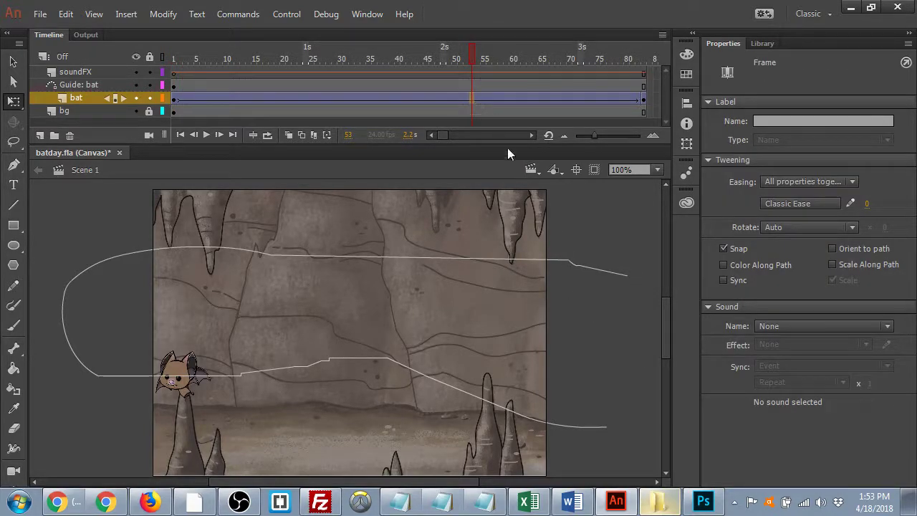
left_click(832, 248)
left_click_drag(466, 64, 426, 241)
- Add a keyframe at frame 45 and switch Orient to path back off
left_click(424, 99)
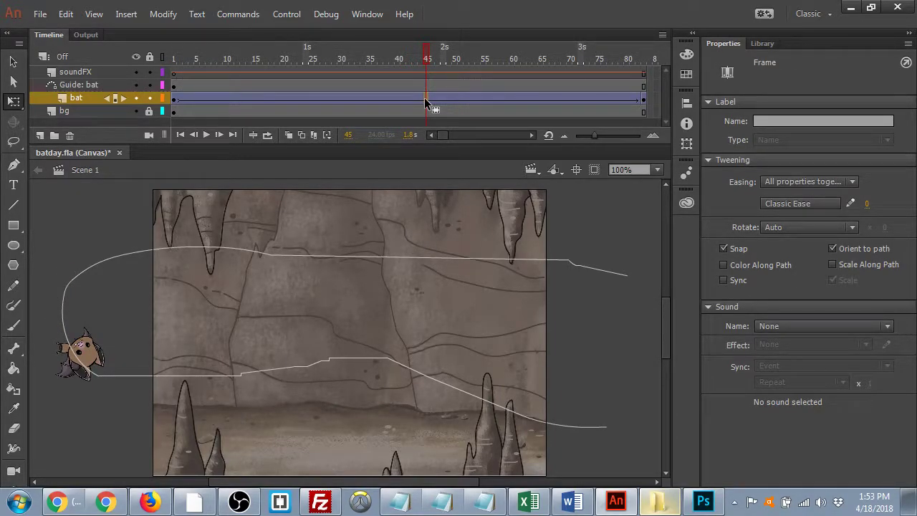
key("F6")
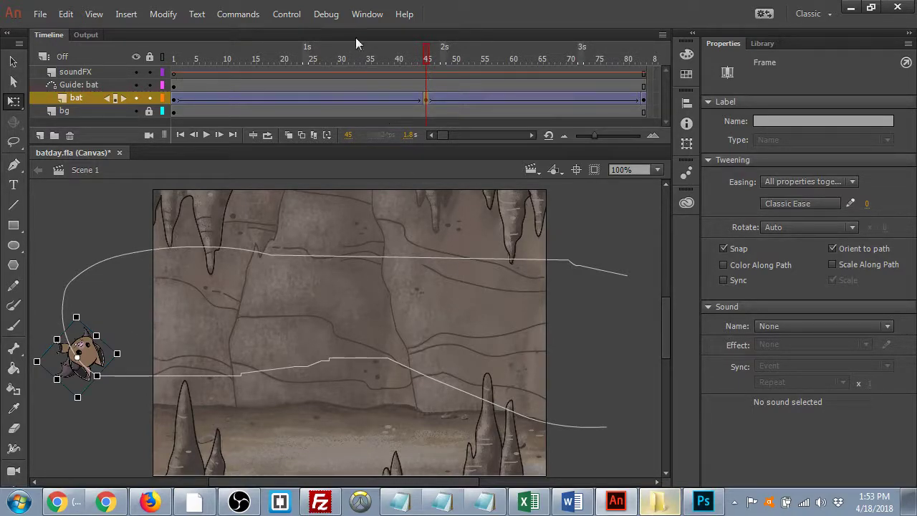
left_click(438, 71)
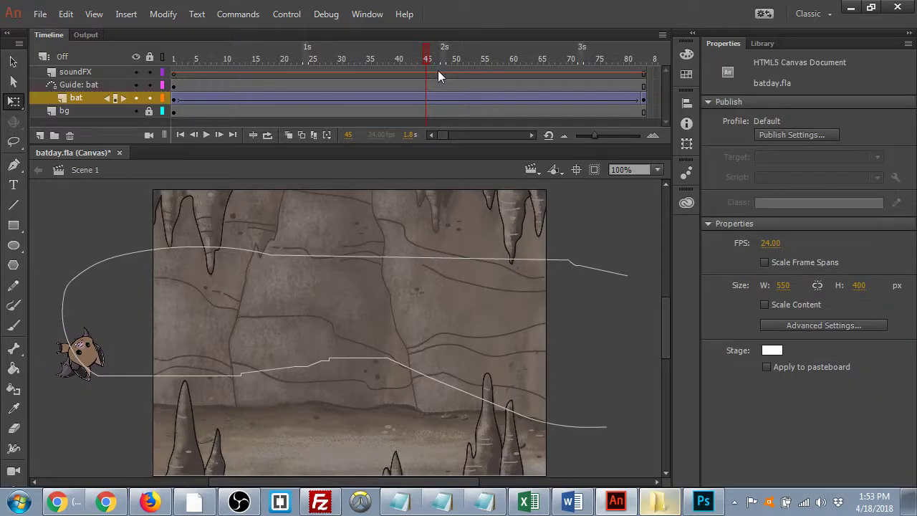
left_click(474, 99)
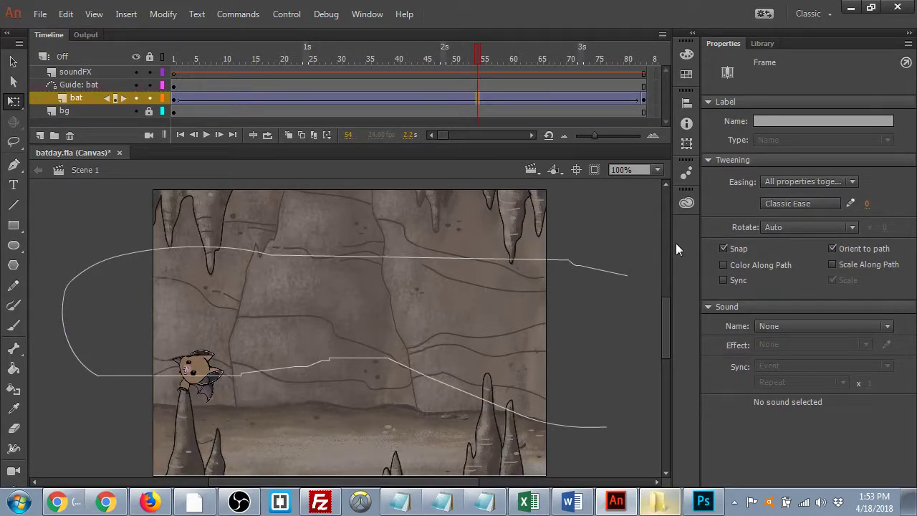
left_click(832, 249)
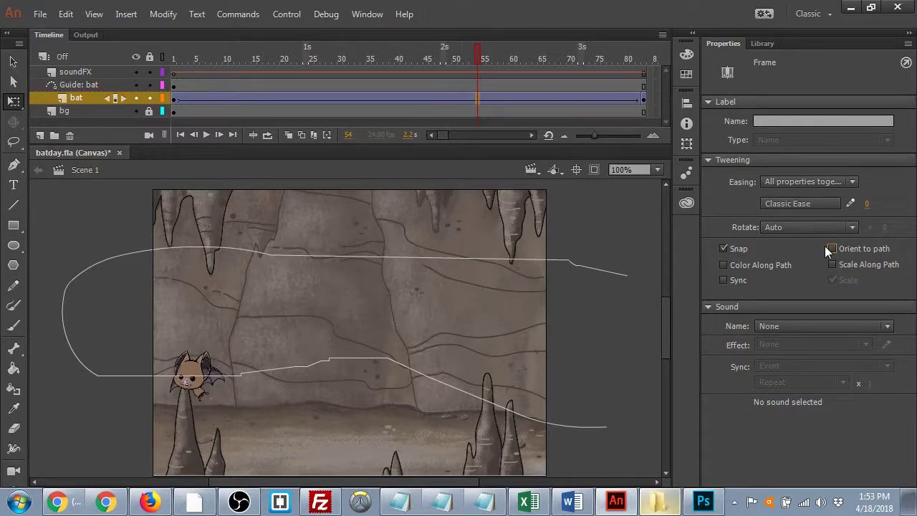
left_click(422, 64)
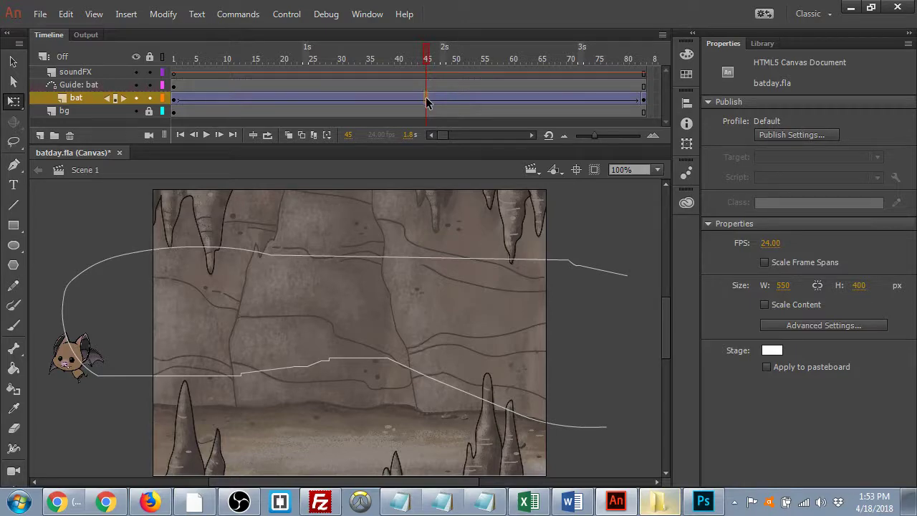
left_click(426, 98)
- Flip the bat at frame 45 and paste it at the path's lower-right end on frame 83
key("F6")
left_click_drag(48, 356, 107, 369)
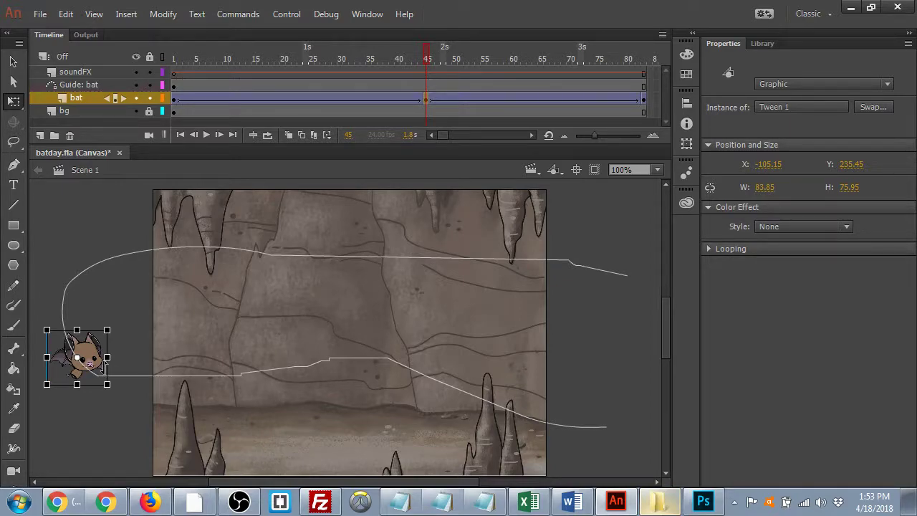
left_click(644, 98)
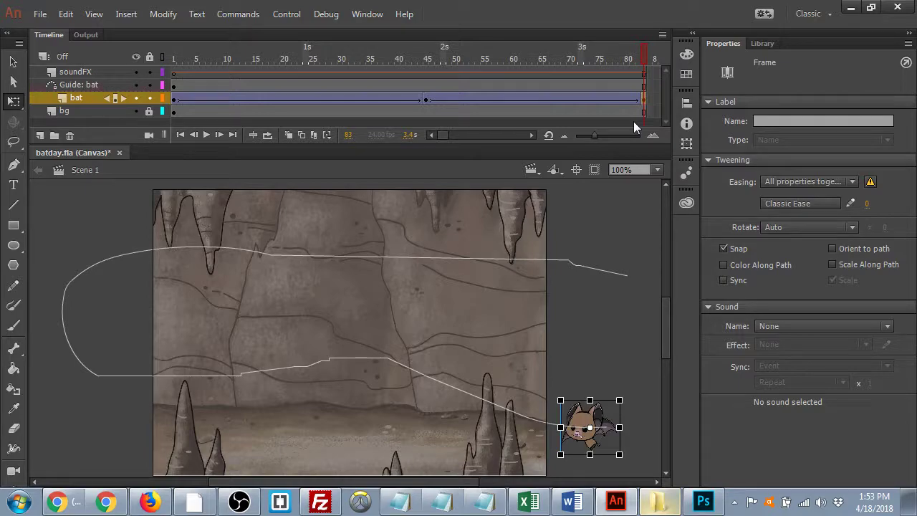
key("Delete")
key("ctrl+v")
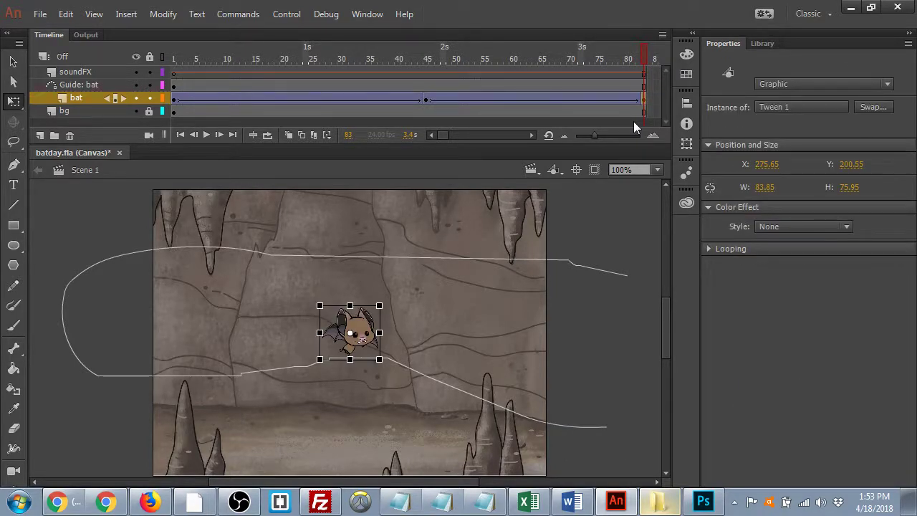
left_click_drag(376, 336, 604, 430)
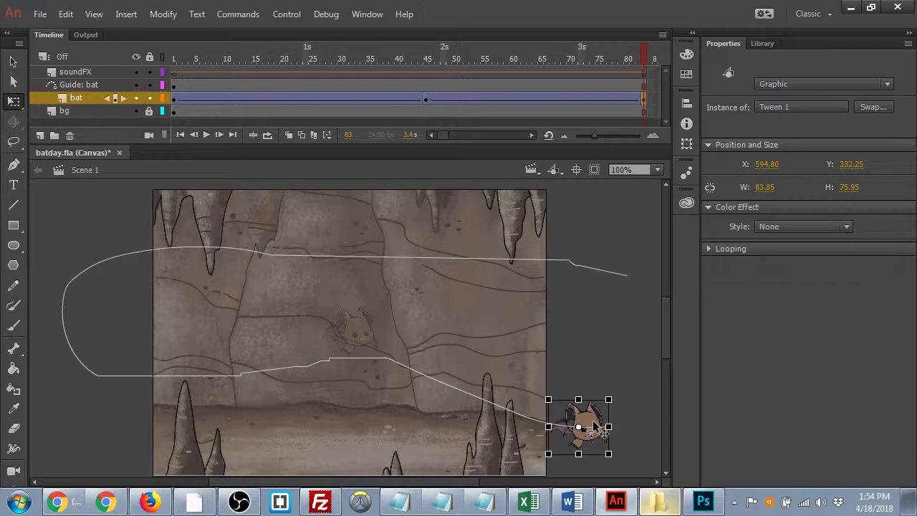
left_click_drag(398, 94, 287, 103)
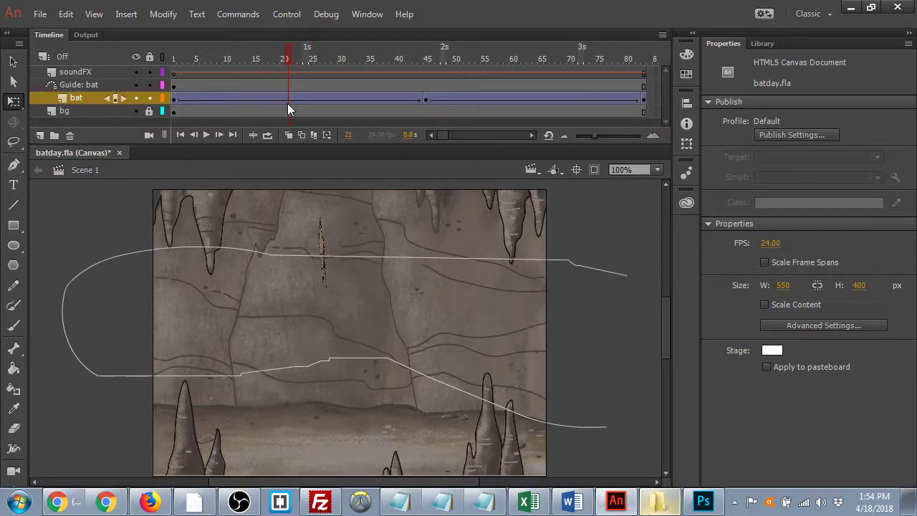
- Replace the bat at frame 44 and snap it onto the path's left part
left_click(173, 101)
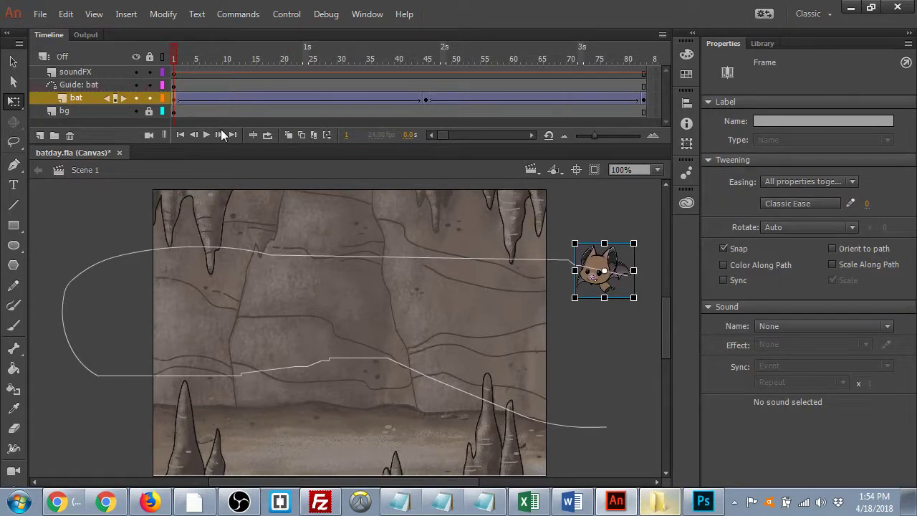
left_click(421, 101)
left_click(419, 100)
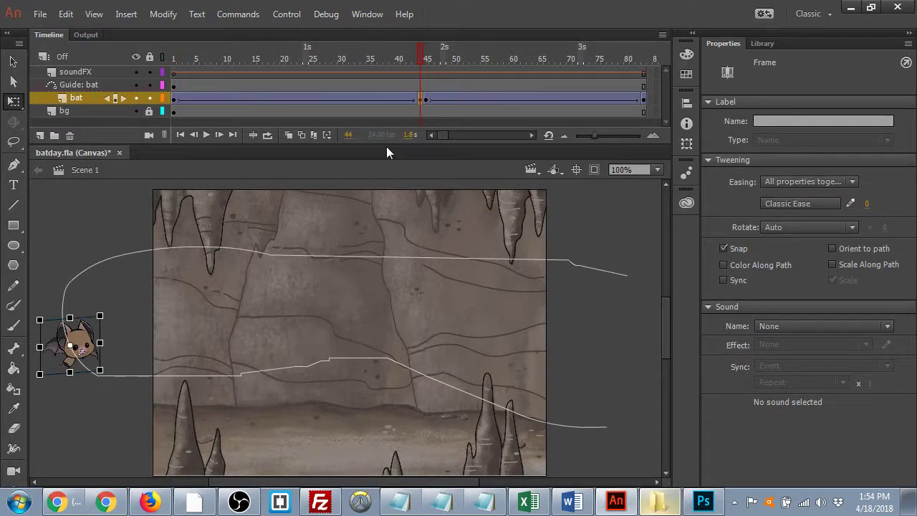
key("Delete")
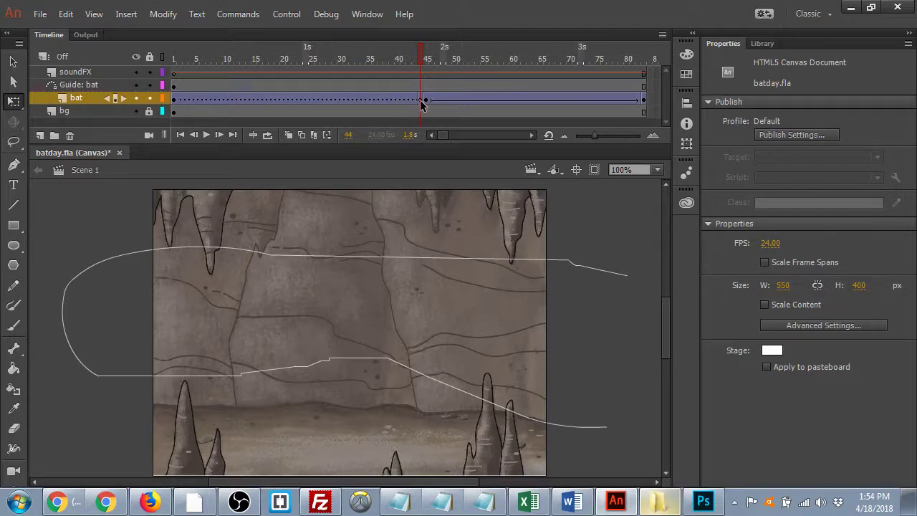
left_click(420, 101)
key("ctrl+v")
left_click_drag(350, 332, 94, 265)
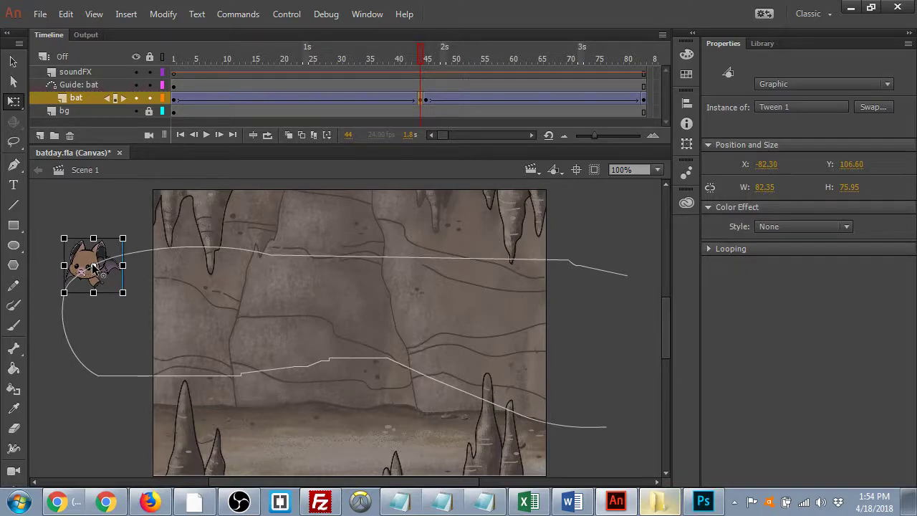
- Check frames 44, 45 and 83 and scrub the timeline to preview the turn
left_click(106, 99)
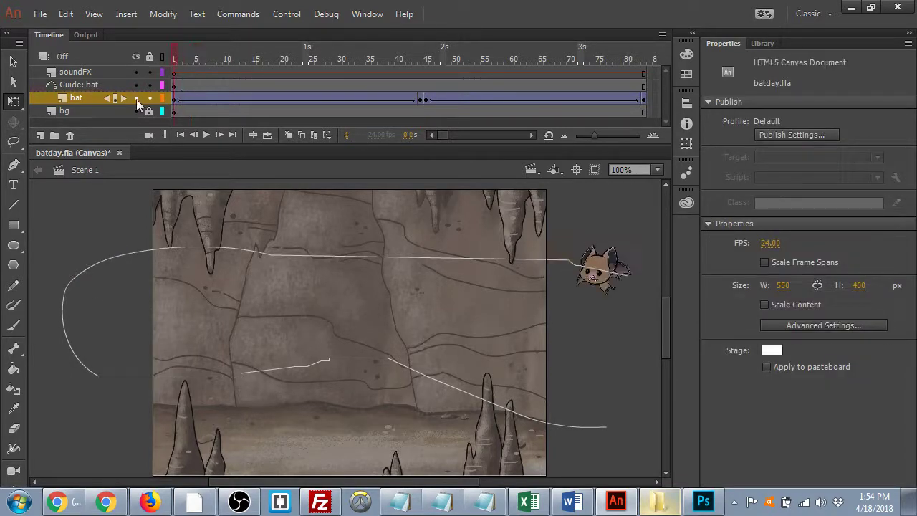
left_click(175, 101)
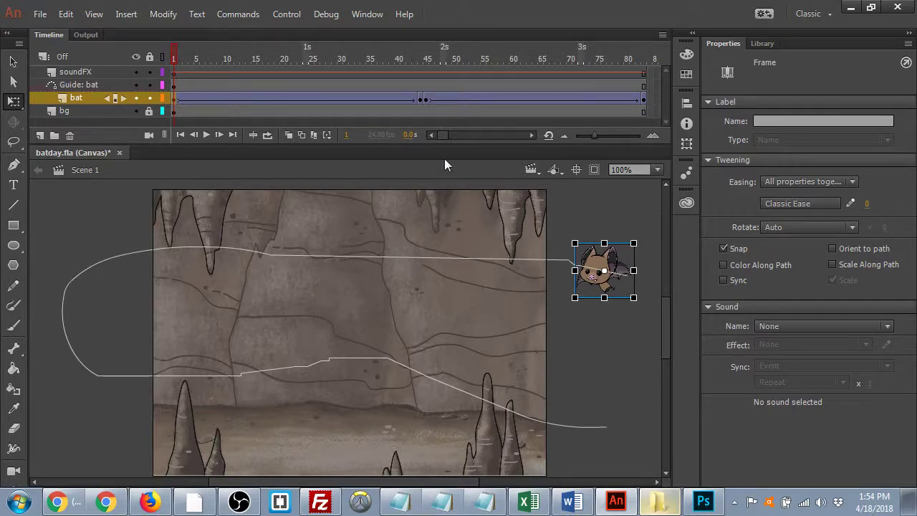
left_click(420, 101)
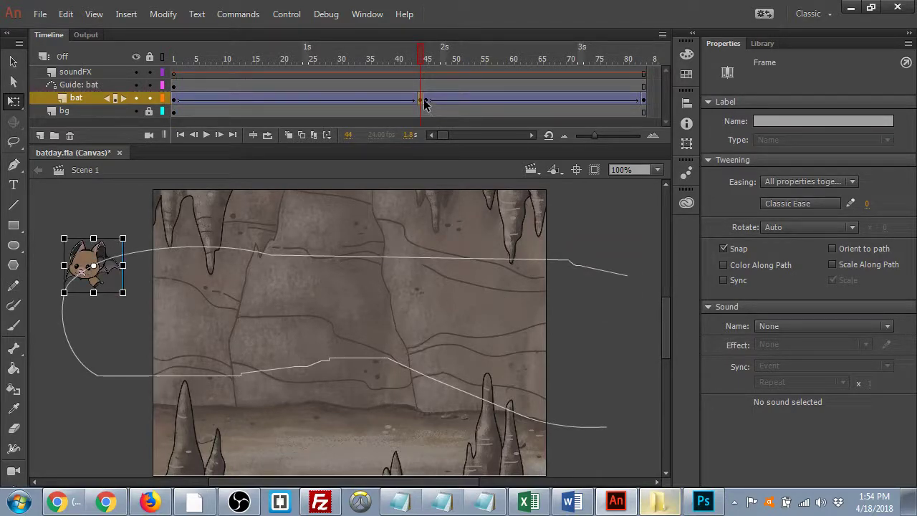
left_click(424, 101)
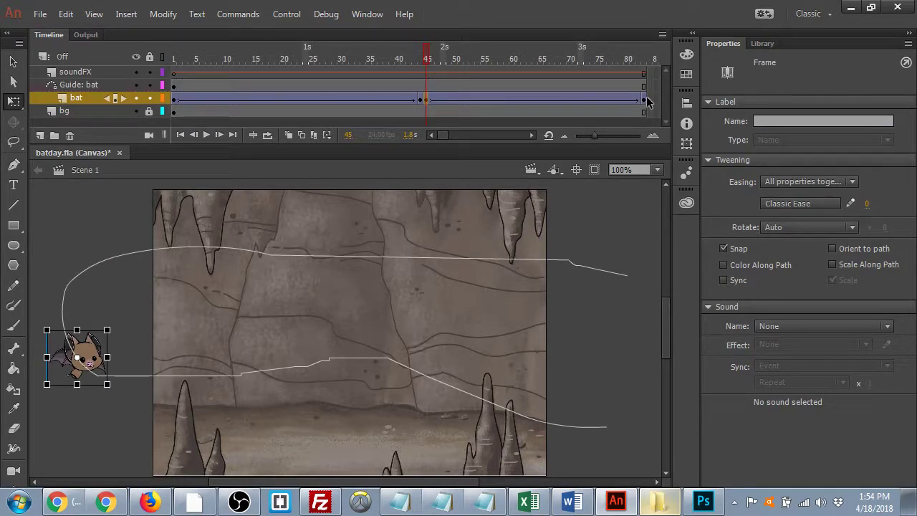
left_click(644, 101)
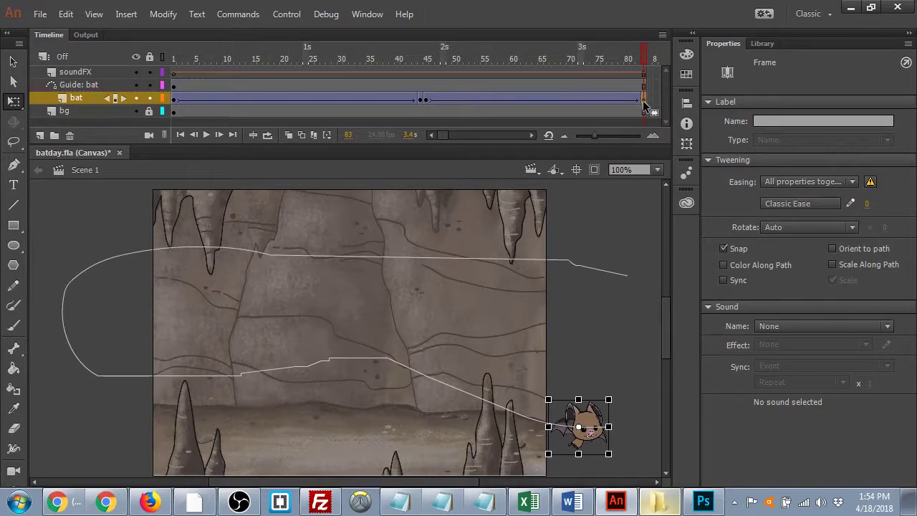
left_click_drag(642, 54, 358, 91)
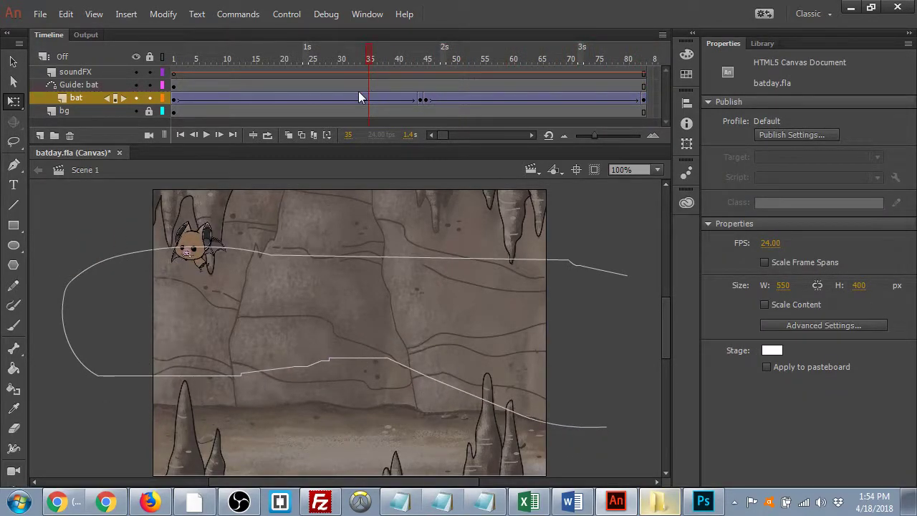
left_click(173, 98)
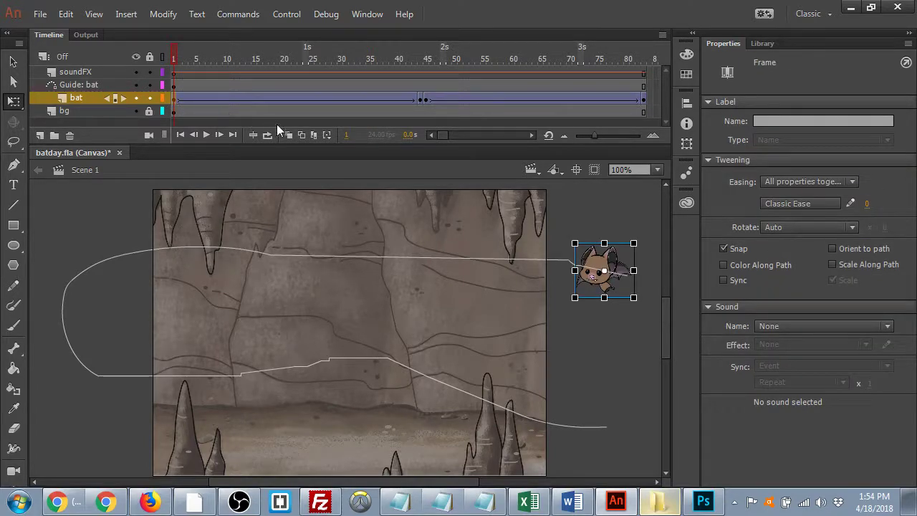
left_click(421, 99)
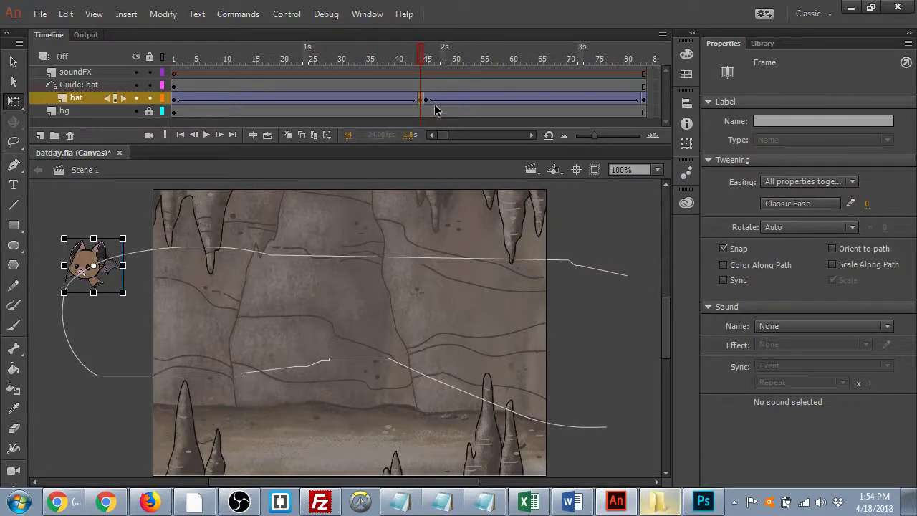
left_click(427, 101)
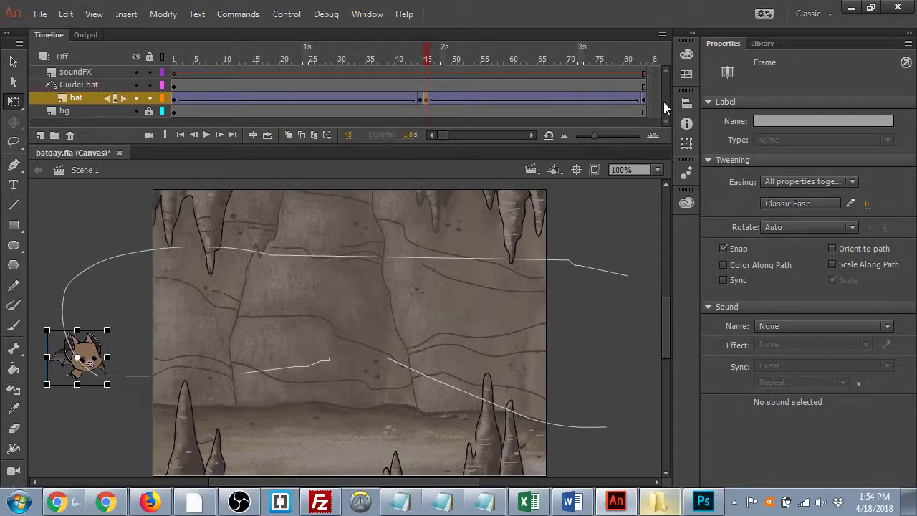
left_click_drag(422, 54, 164, 94)
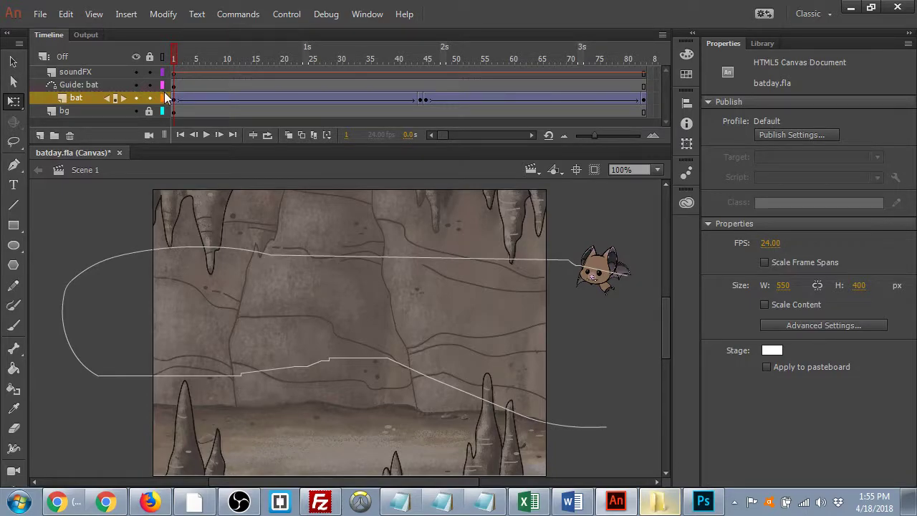
- Save batday.fla and play the bat's flight, then rewind to frame 1
key("ctrl+s")
key("Return")
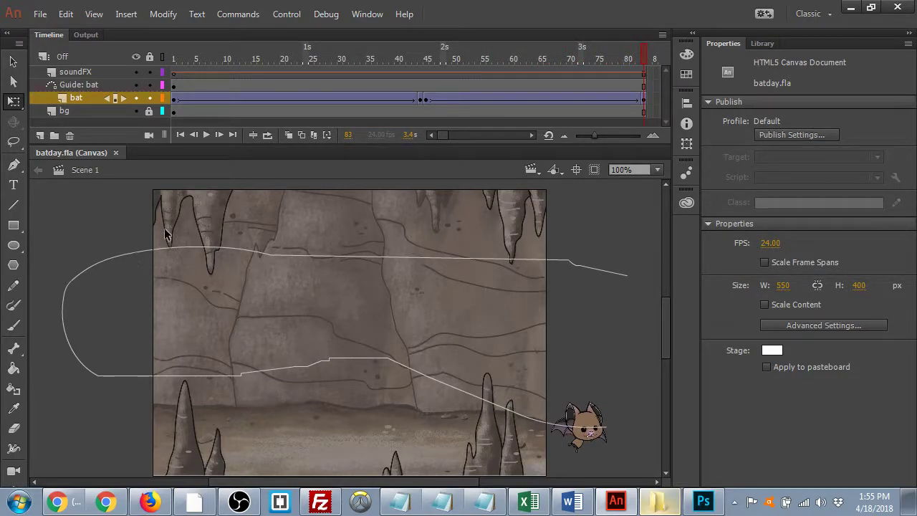
left_click(640, 57)
left_click_drag(636, 58, 134, 102)
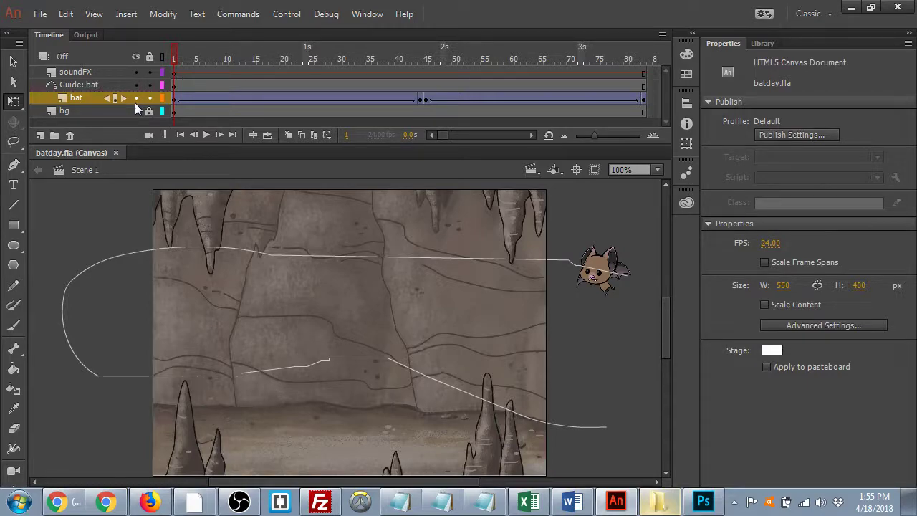
- Add a keyframe at frame 44 and raise the bat on frame 45, then replay
left_click(420, 94)
key("F6")
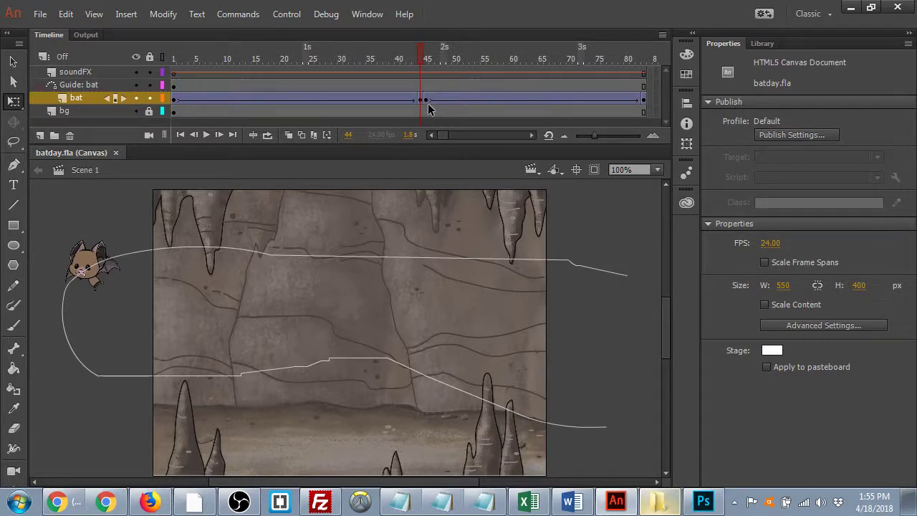
left_click(427, 103)
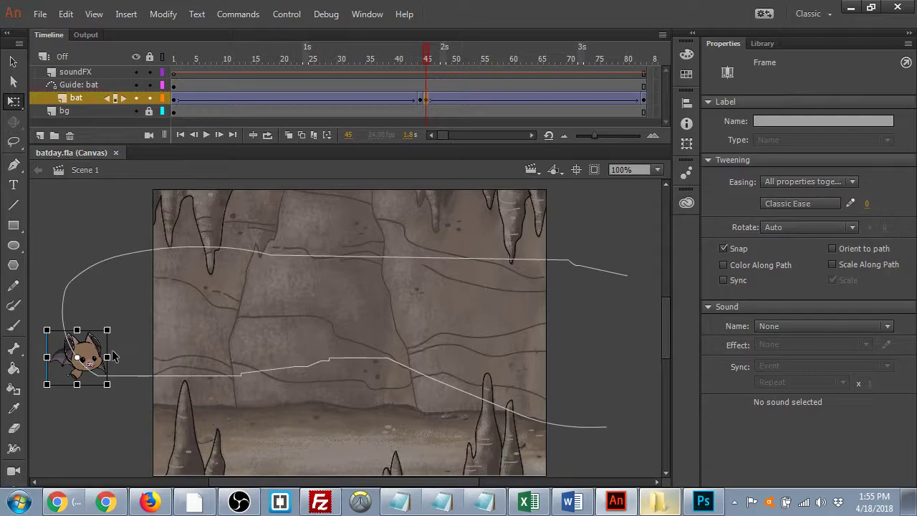
left_click(86, 336)
left_click_drag(86, 337, 83, 293)
left_click_drag(427, 58, 136, 85)
key("Return")
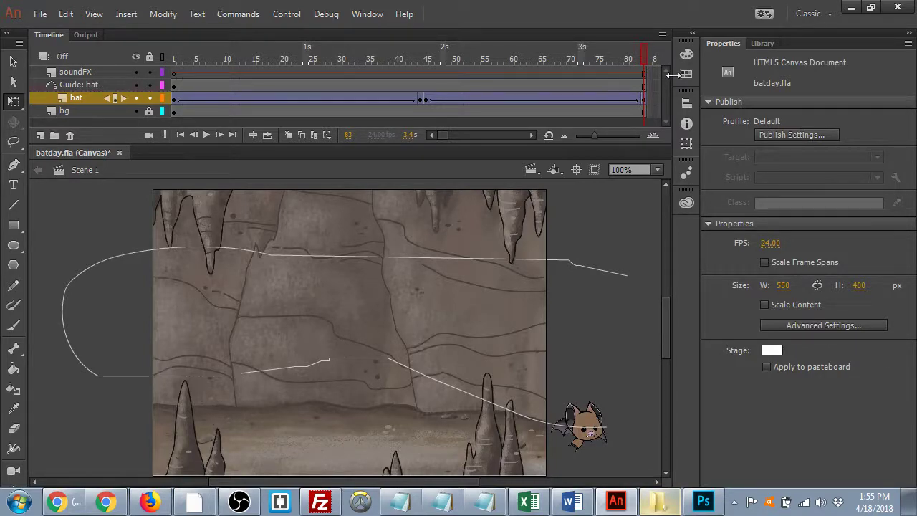
- Insert extra frames around frame 23 to slow the flight and replay it
left_click_drag(644, 56, 300, 57)
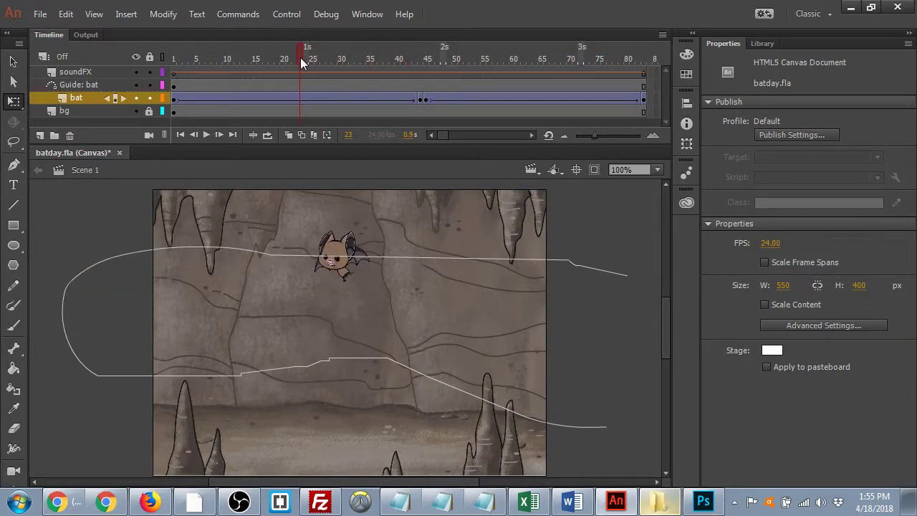
key("F5")
key("F5")
key("F5")
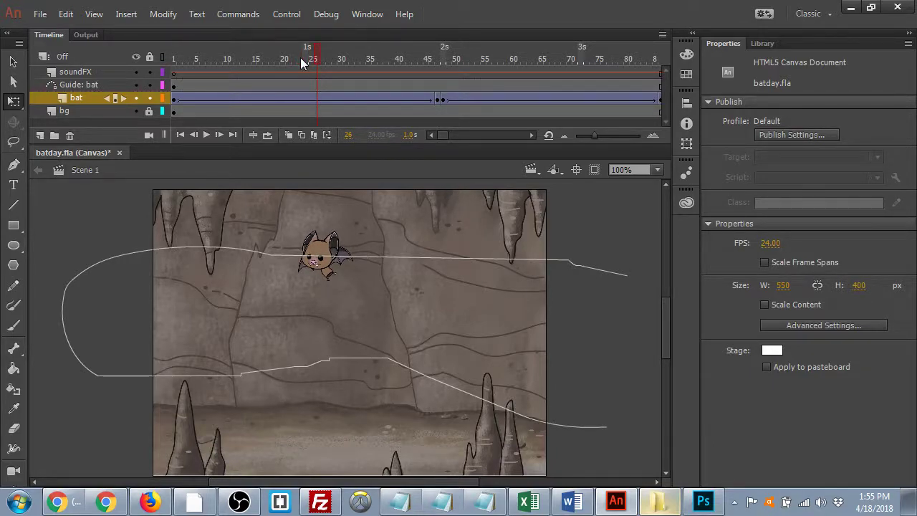
key("F5")
key("F5")
key("F5")
key("F5")
key("F5")
key("F5")
left_click_drag(353, 55, 523, 59)
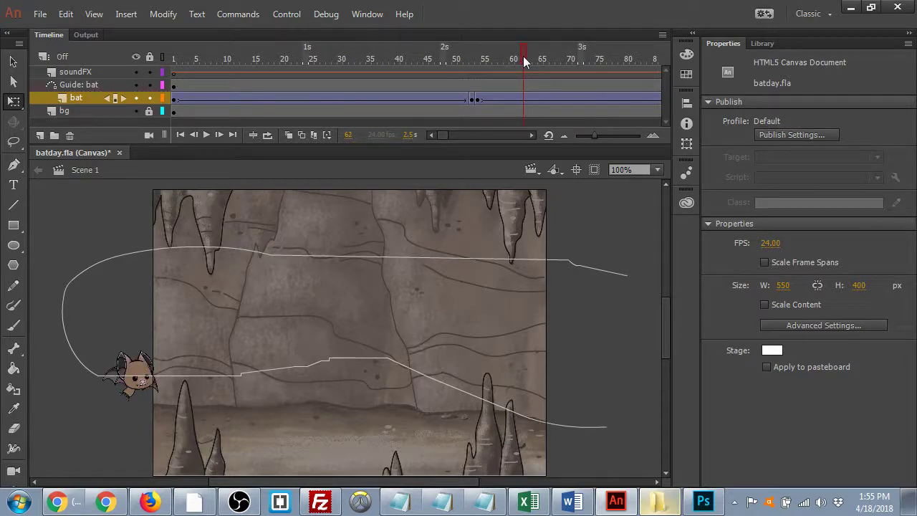
key("Return")
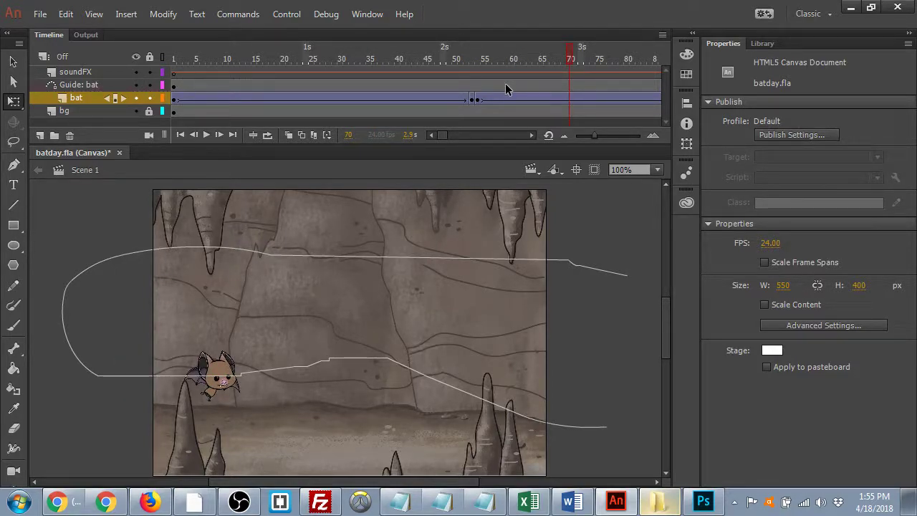
- Select the bat and Guide: bat layers, then drag the guide keyframe from frame 1 to frame 2
left_click(78, 97)
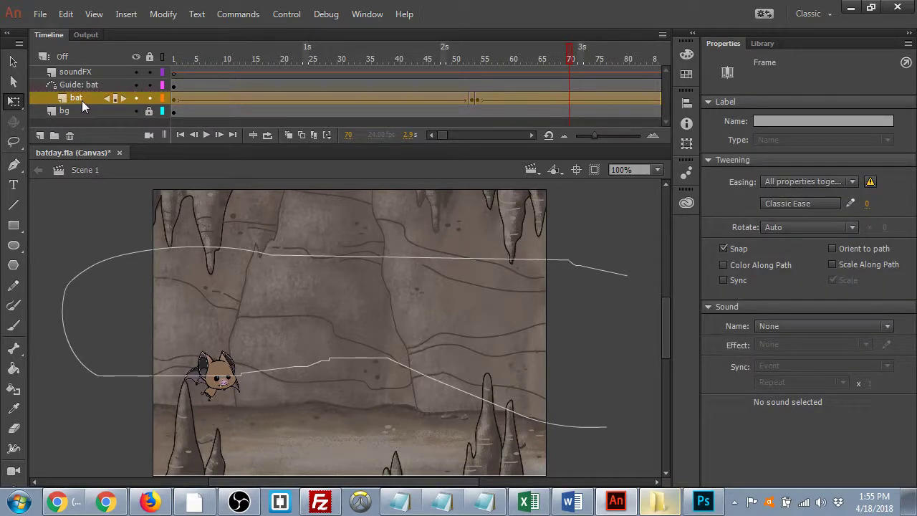
right_click(75, 97)
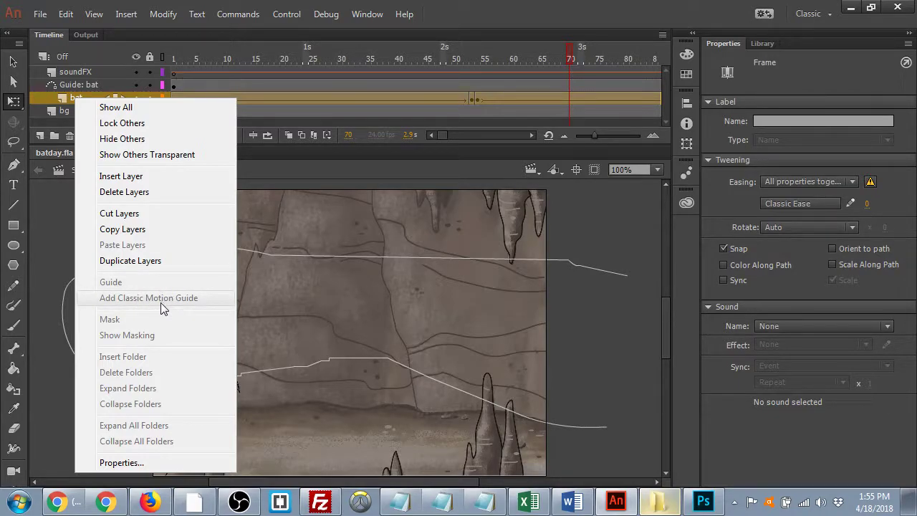
left_click(47, 212)
left_click(68, 86)
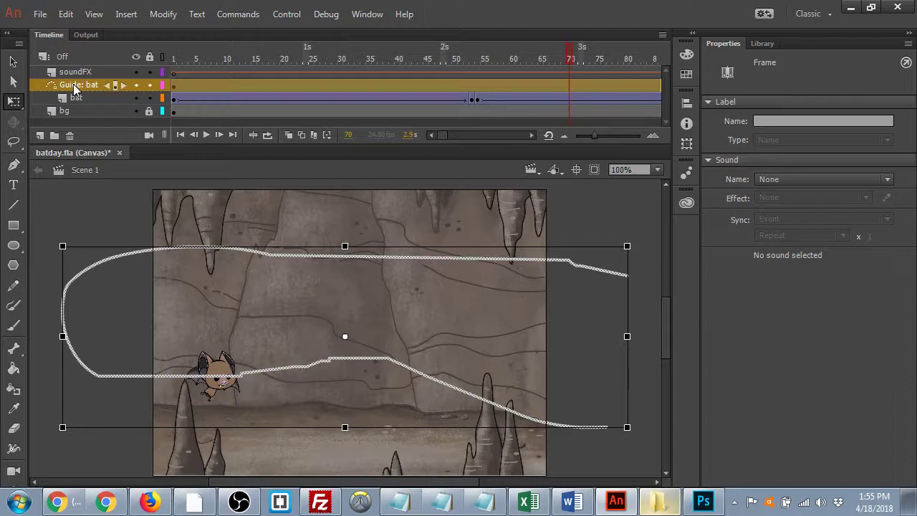
left_click_drag(551, 84, 557, 83)
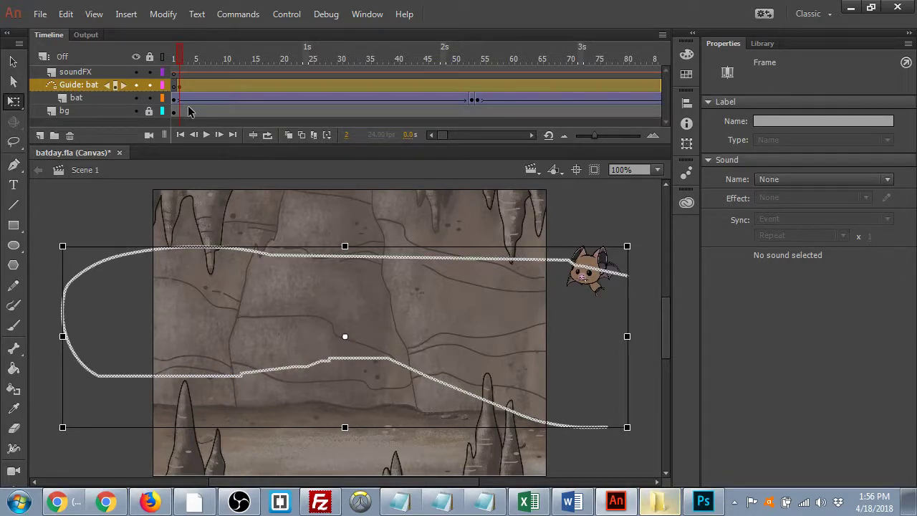
- Undo the guide keyframe shift and try the Pencil, Pen, Paint Brush and Brush tools
key("ctrl+z")
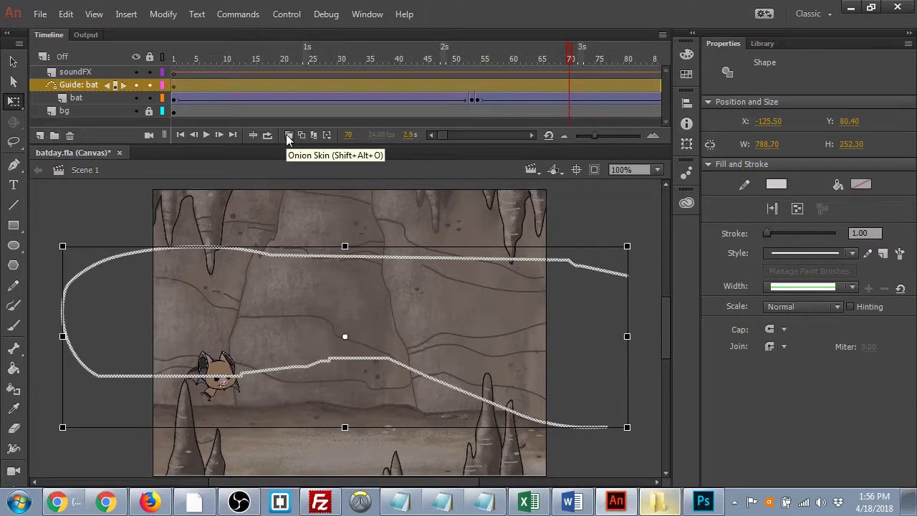
left_click(13, 286)
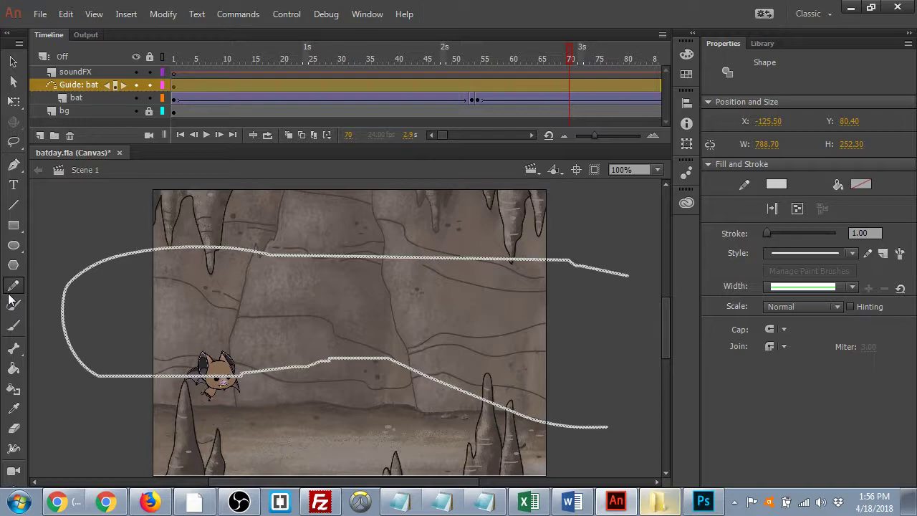
left_click(11, 167)
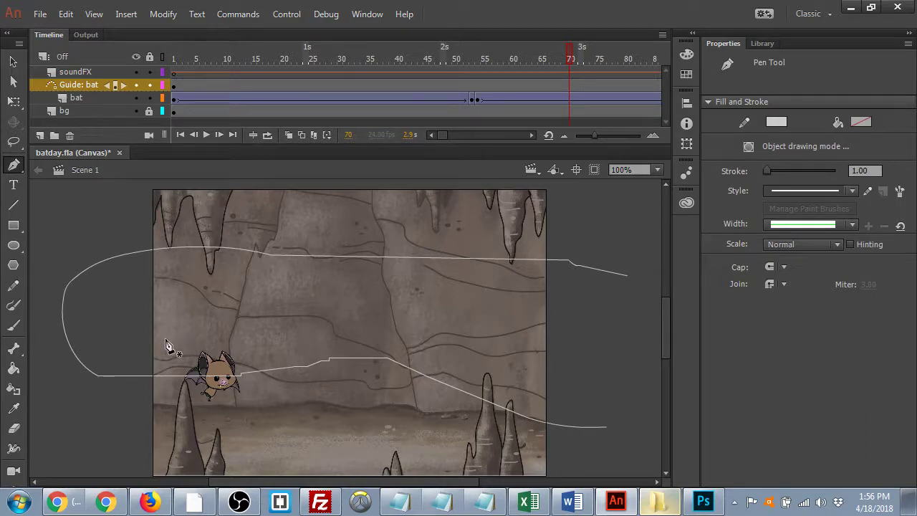
left_click(13, 304)
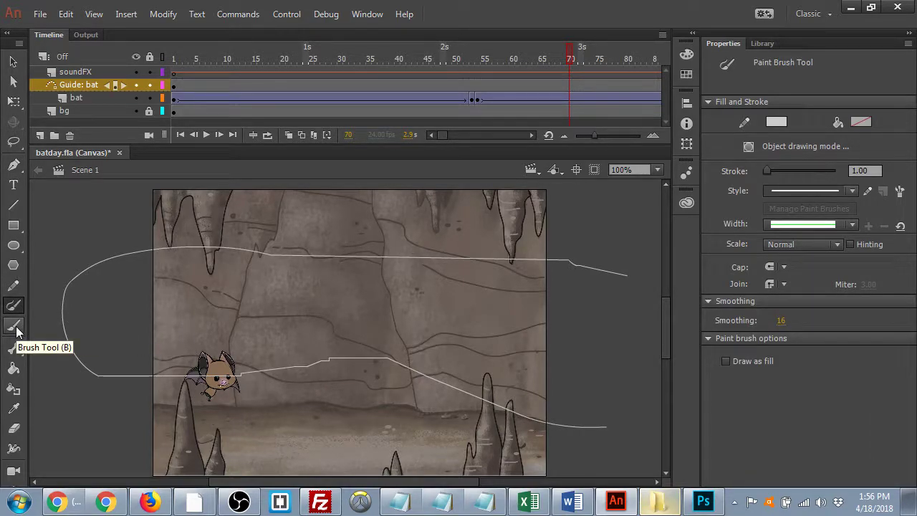
left_click(13, 326)
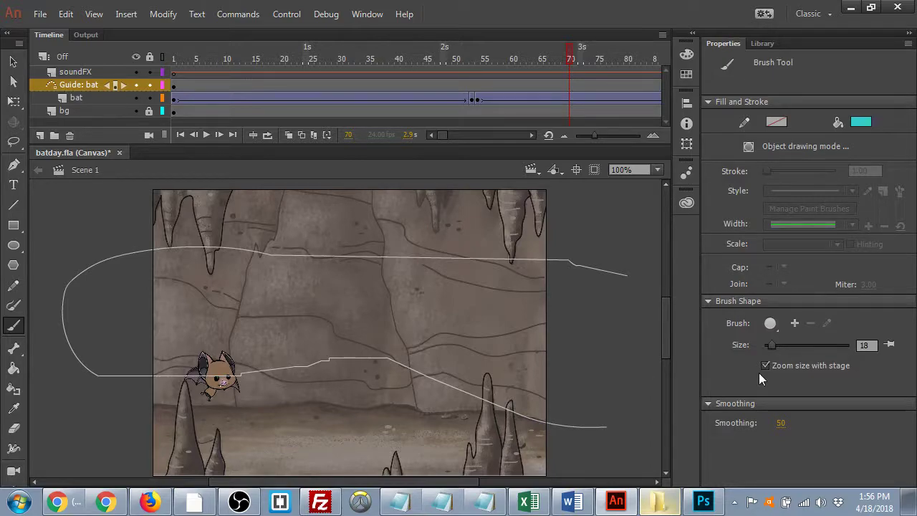
- Rewind to frame 1 and play the bat's full flight along the guide path
mouse_move(558, 53)
left_mouse_down()
mouse_move(374, 68)
mouse_move(169, 69)
mouse_move(395, 80)
mouse_move(548, 72)
left_mouse_up()
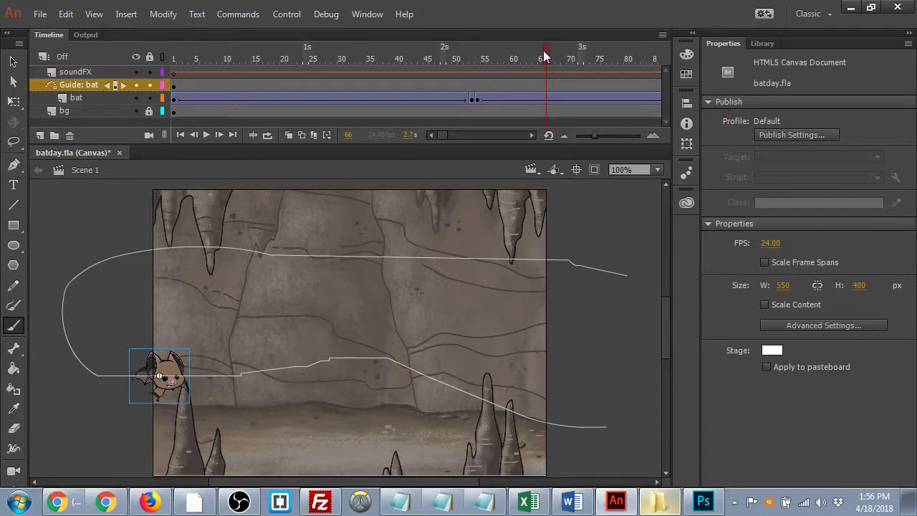
left_click_drag(545, 56, 173, 57)
key("Return")
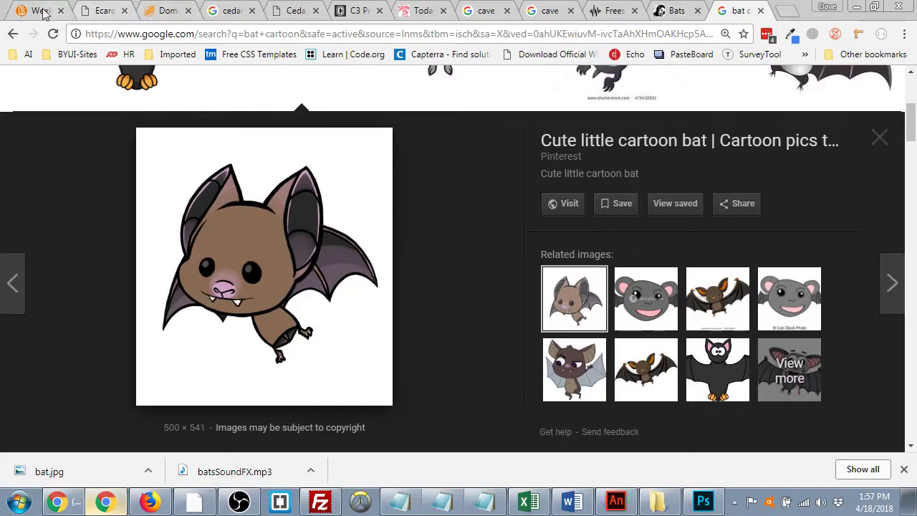
- Check the W3 W4 E-Cards requirements in Chrome, minimize it, and rewind the animation to frame 1
left_click(40, 12)
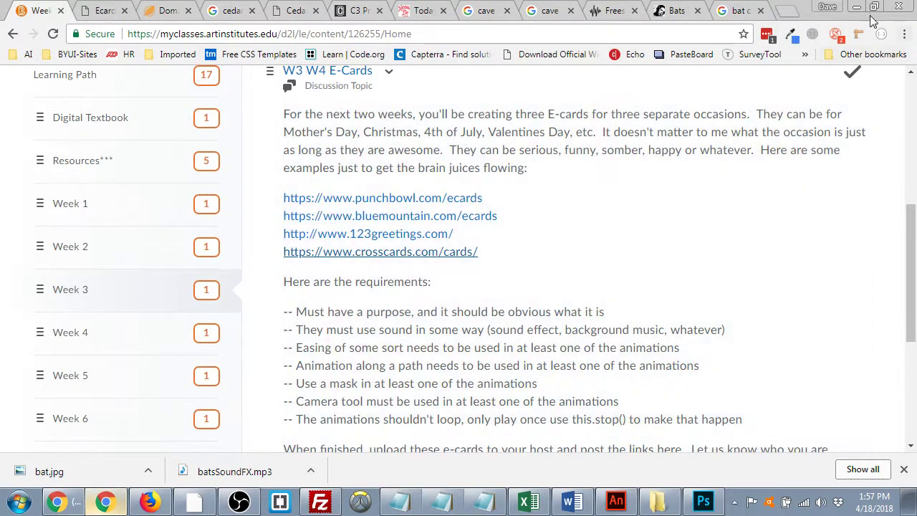
left_click(856, 7)
left_click_drag(258, 86, 114, 86)
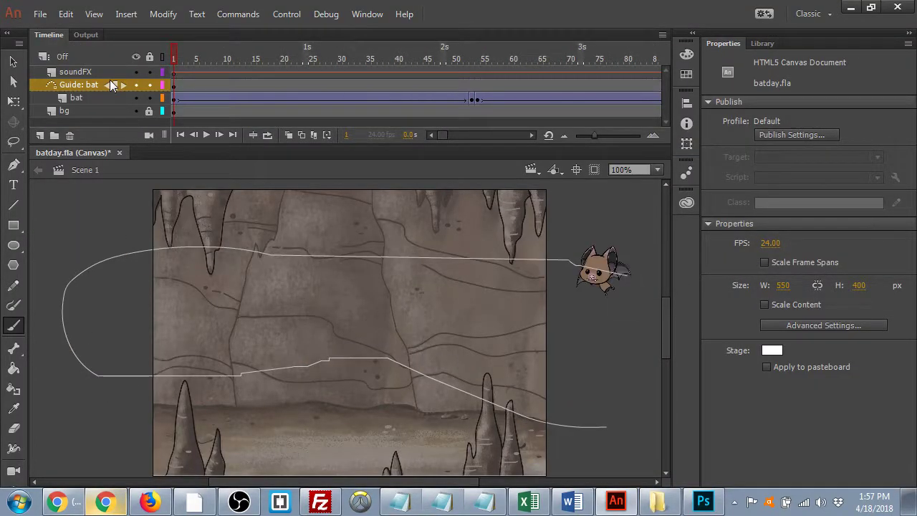
- Select the bat's tween and browse the Ease Out, Ease In and Classic Ease presets
left_click(237, 100)
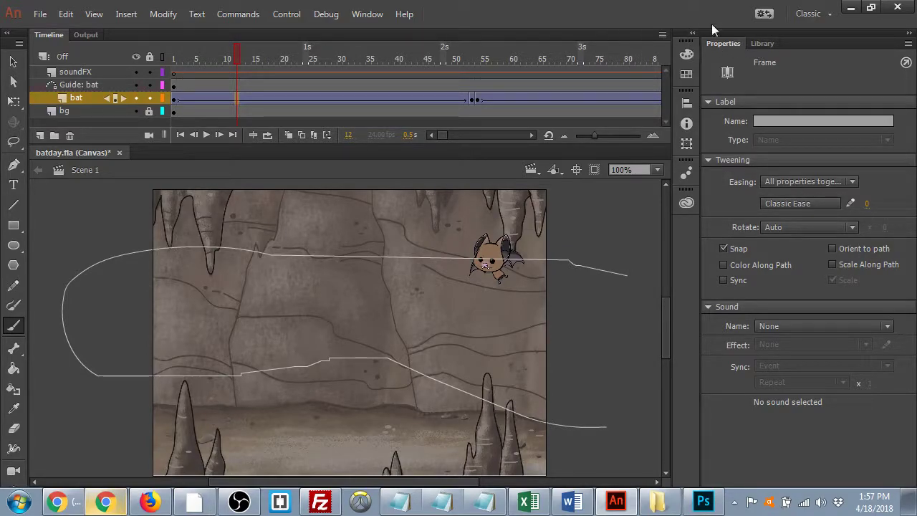
left_click(346, 100)
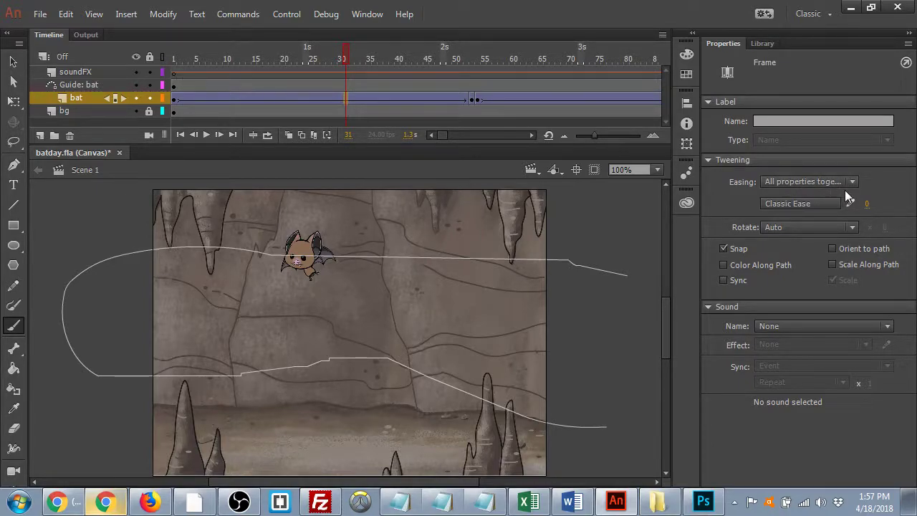
left_click(810, 205)
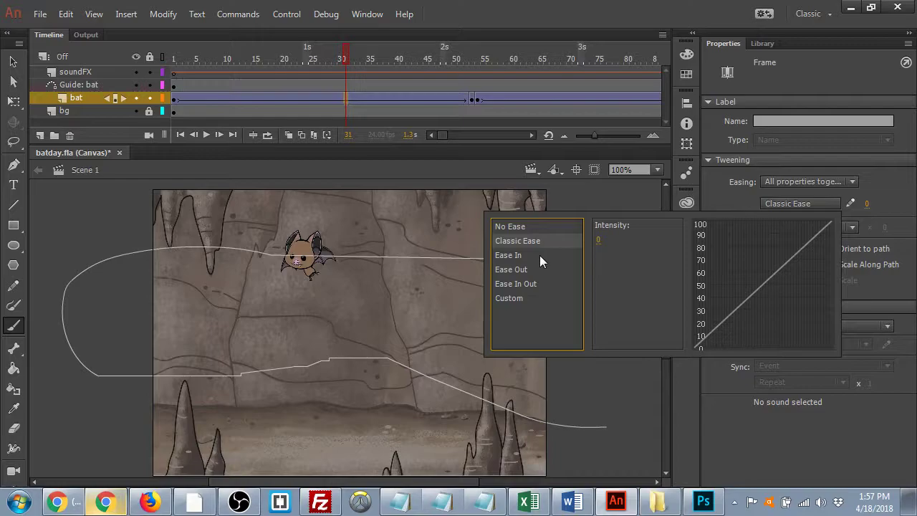
left_click(526, 271)
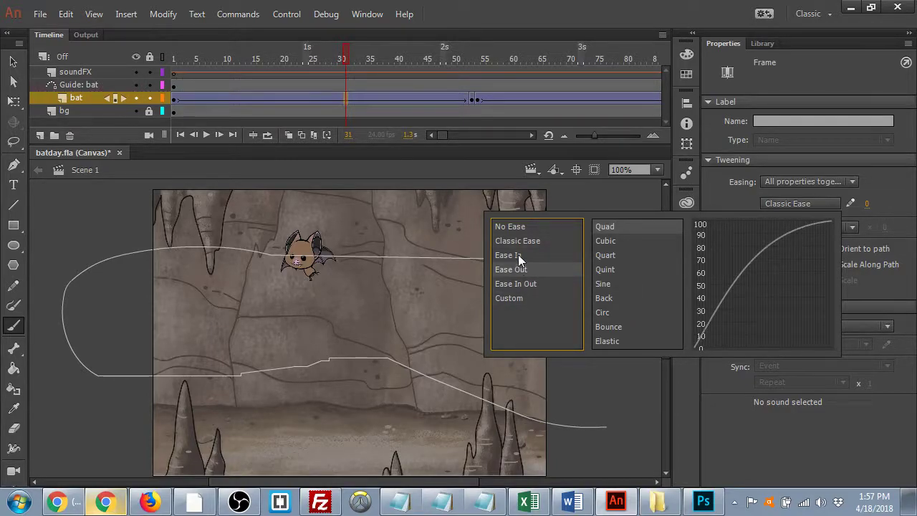
left_click(518, 257)
left_click(516, 236)
left_click(512, 258)
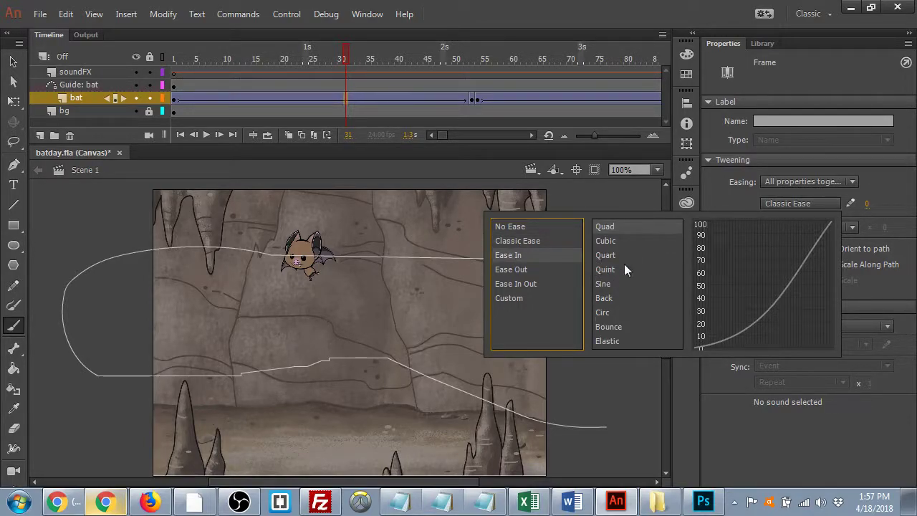
- Compare the Sine, Circ and Bounce ease-in curves, apply Bounce EaseIn, and play from the start
left_click(630, 284)
left_click(611, 311)
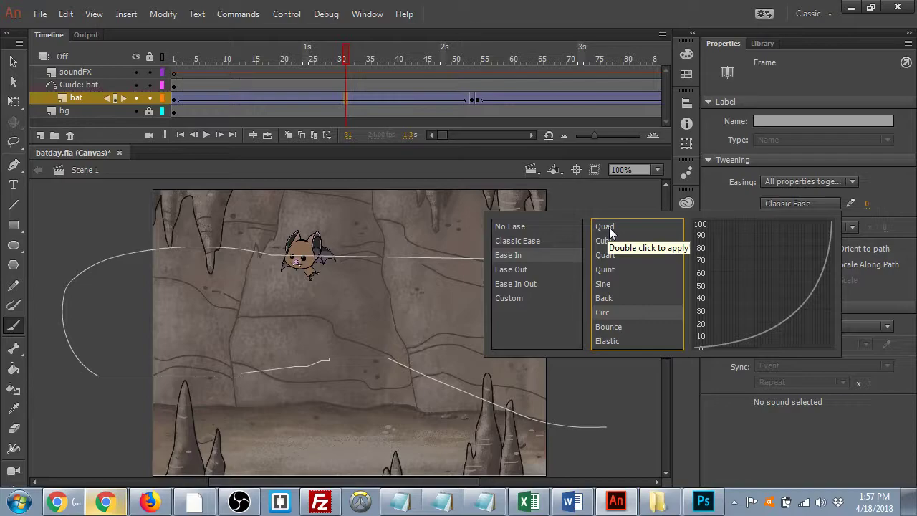
left_click(610, 328)
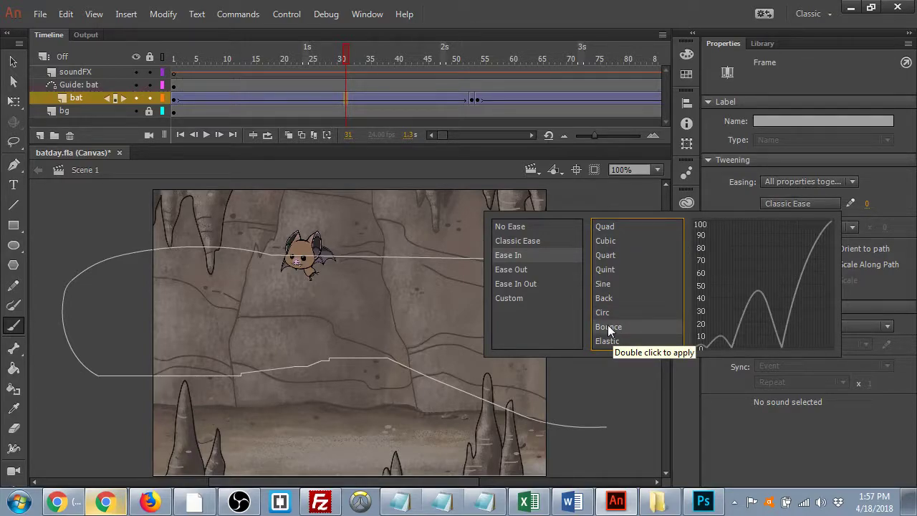
double_click(608, 328)
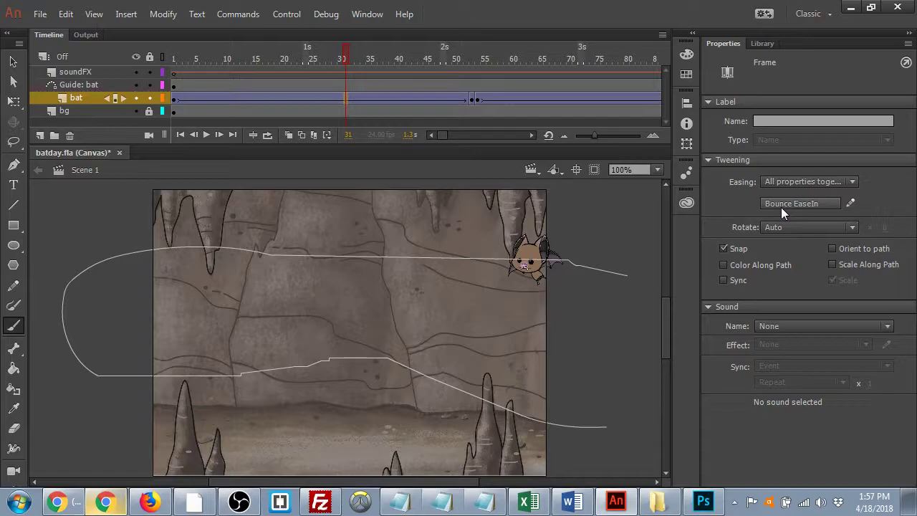
left_click(153, 70)
key("Return")
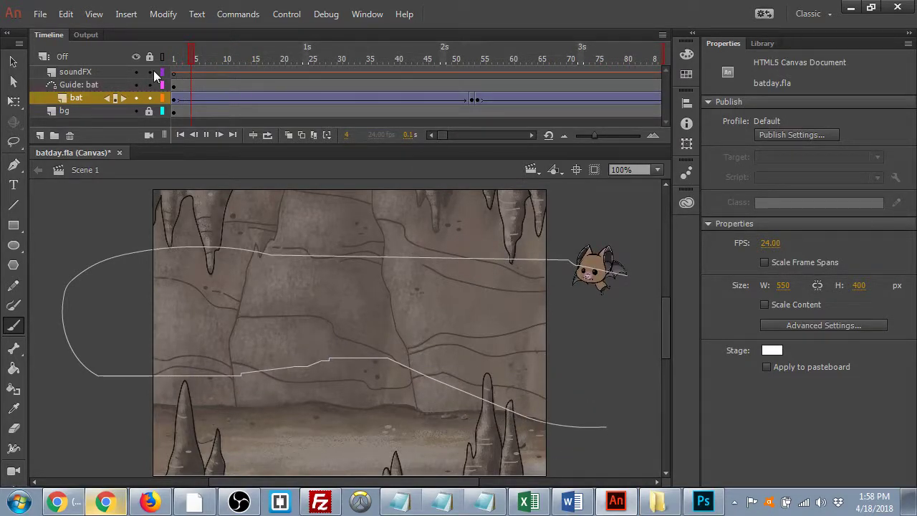
- Stop playback and replace the bat tween's easing with Sine EaseIn
key("Return")
left_click(351, 99)
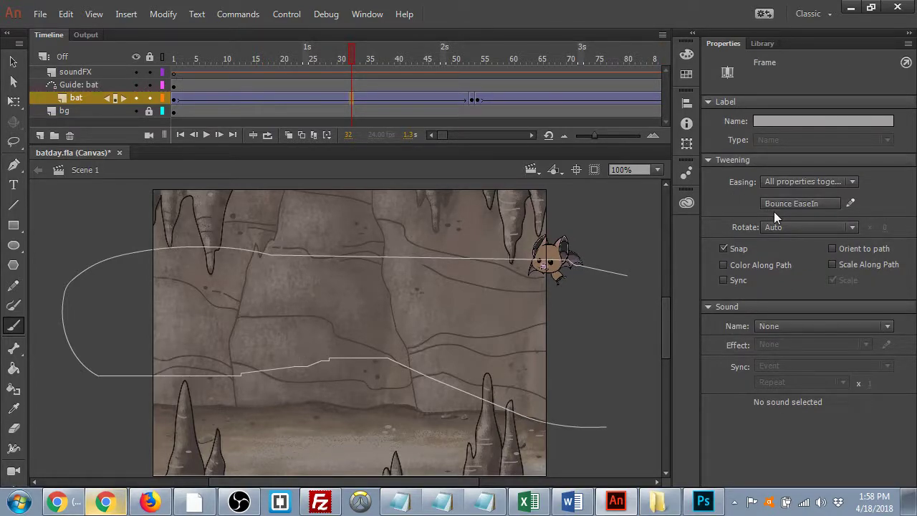
left_click(773, 208)
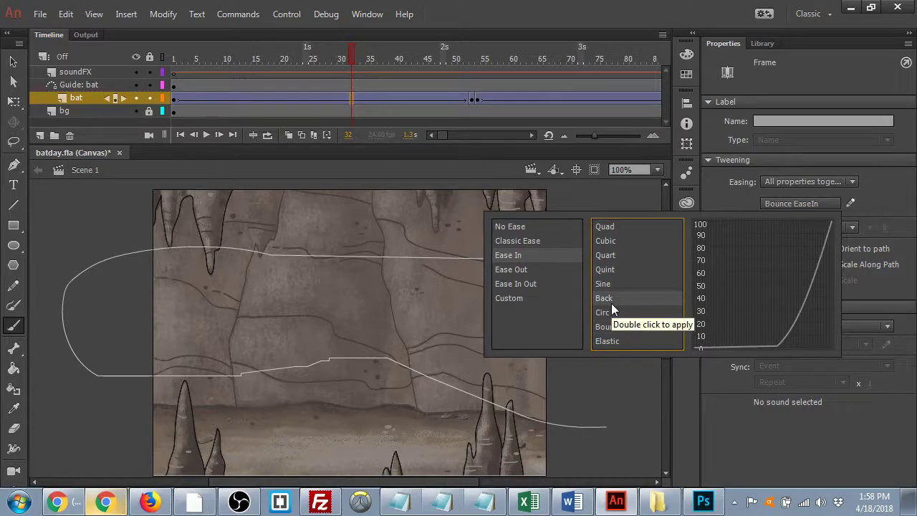
double_click(609, 284)
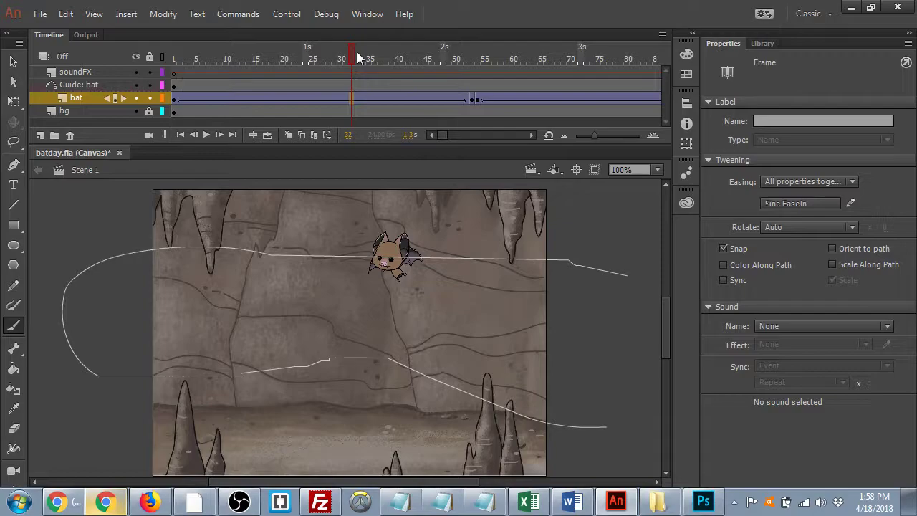
- Play the Sine-eased flight several times, then scrub back toward the start
key("Return")
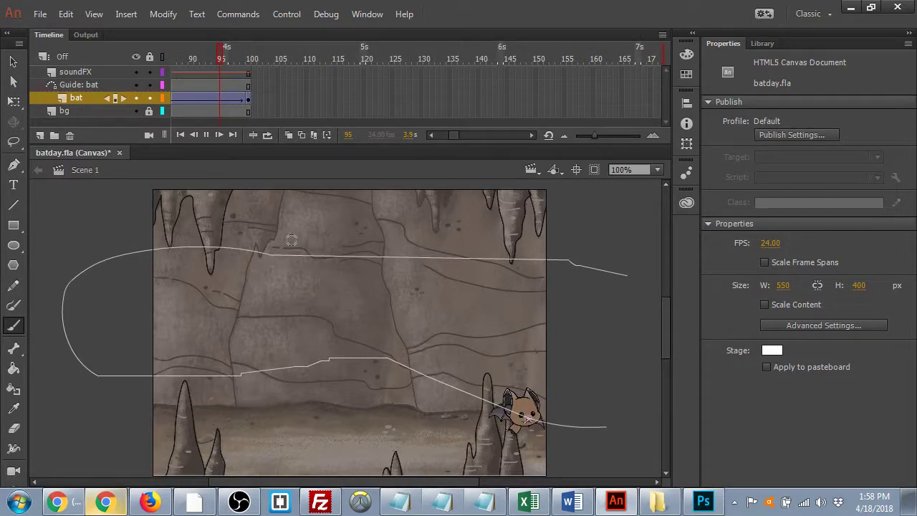
key("Return")
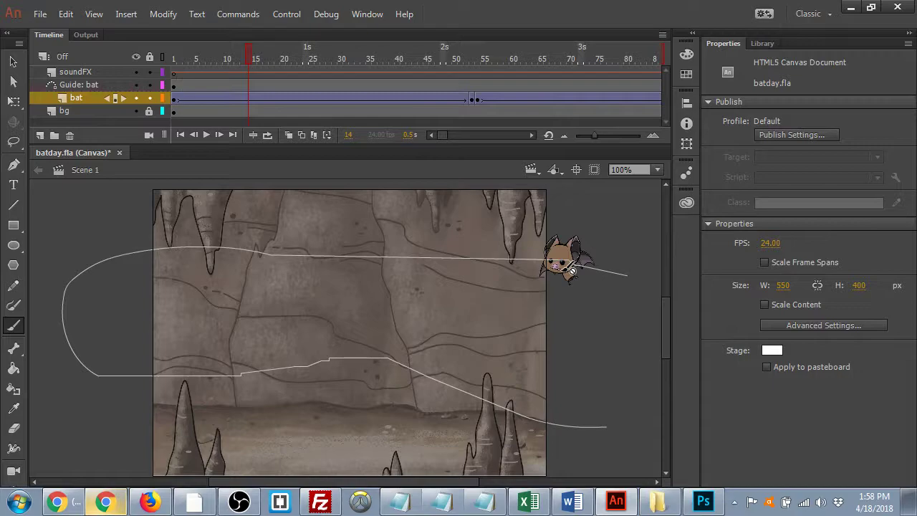
key("Return")
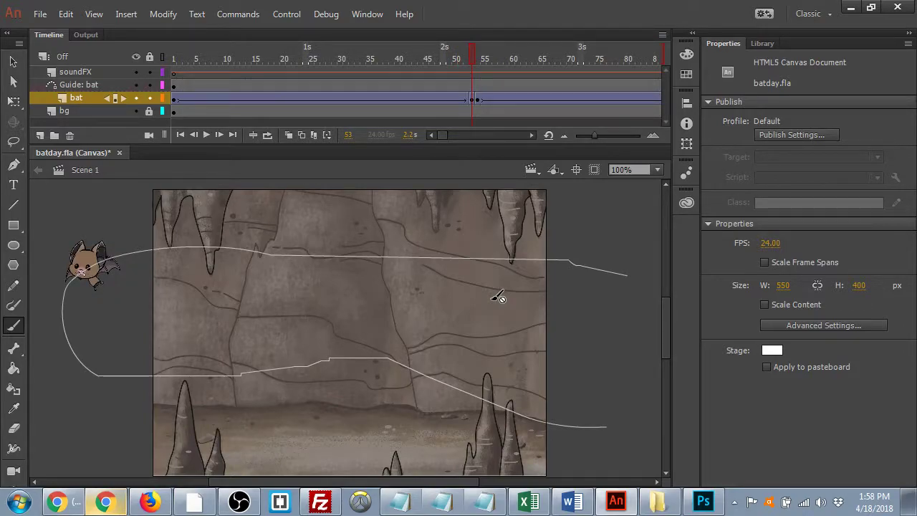
key("Return")
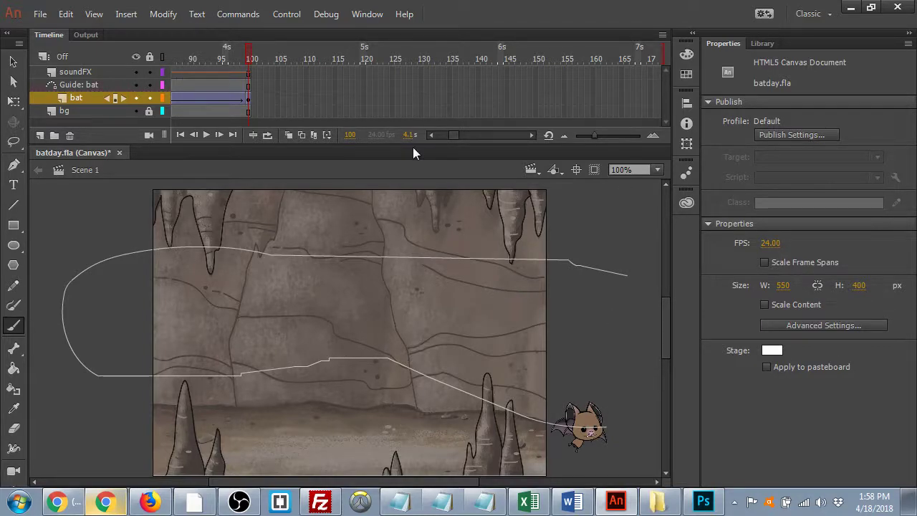
left_click_drag(252, 59, 116, 72)
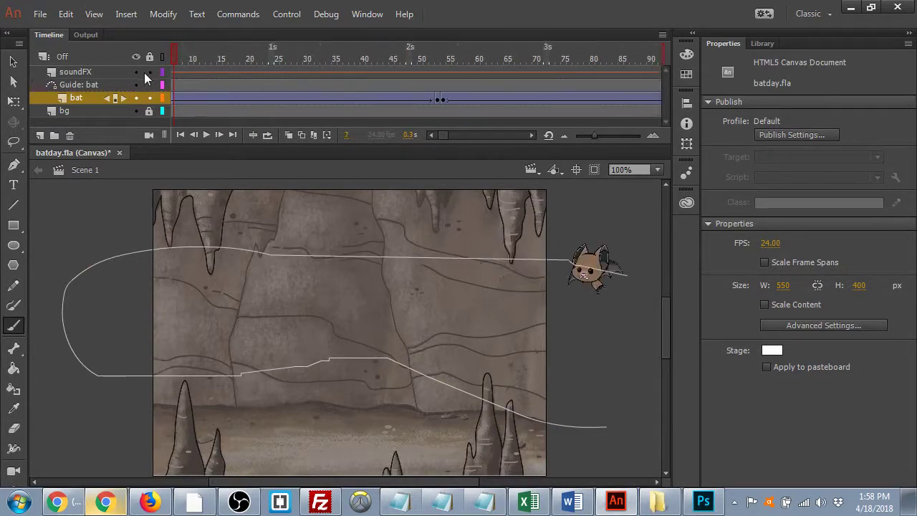
- Apply Quint EaseOut to the bat's tween and replay the flight from frame 1
left_click(238, 98)
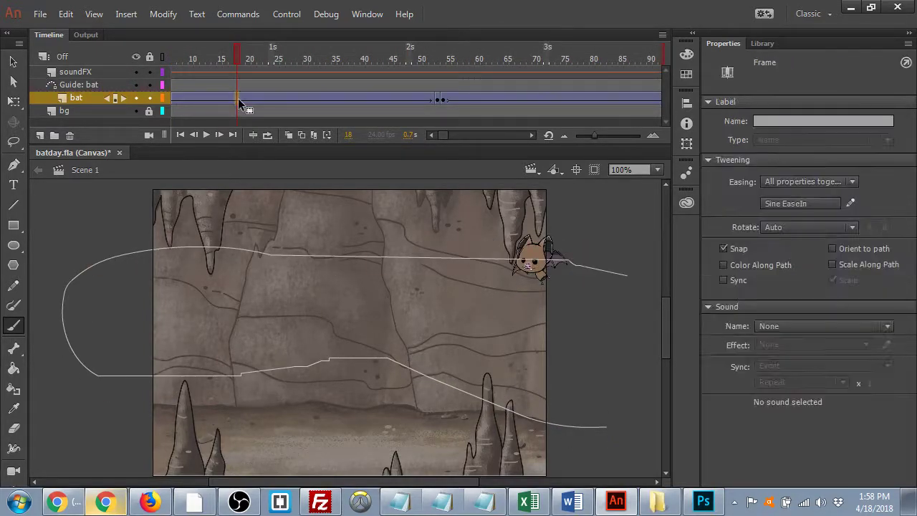
left_click(800, 202)
left_click(627, 271)
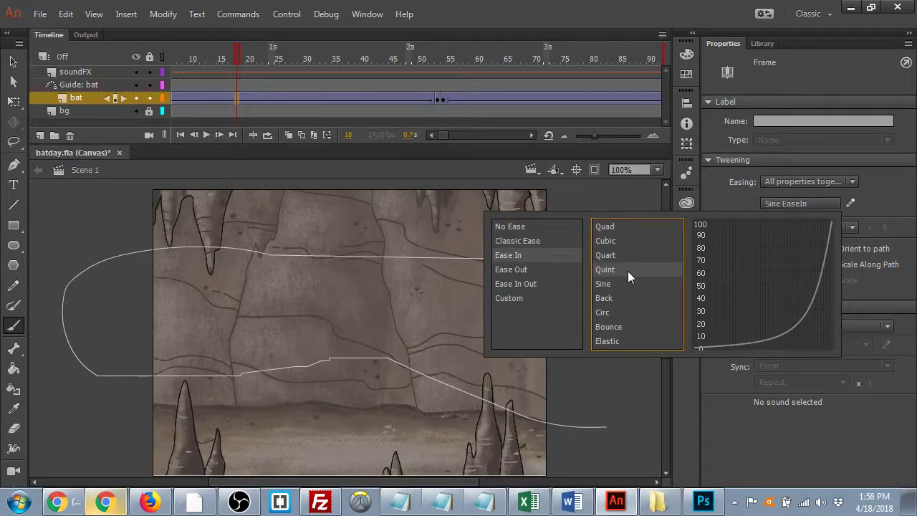
left_click(525, 270)
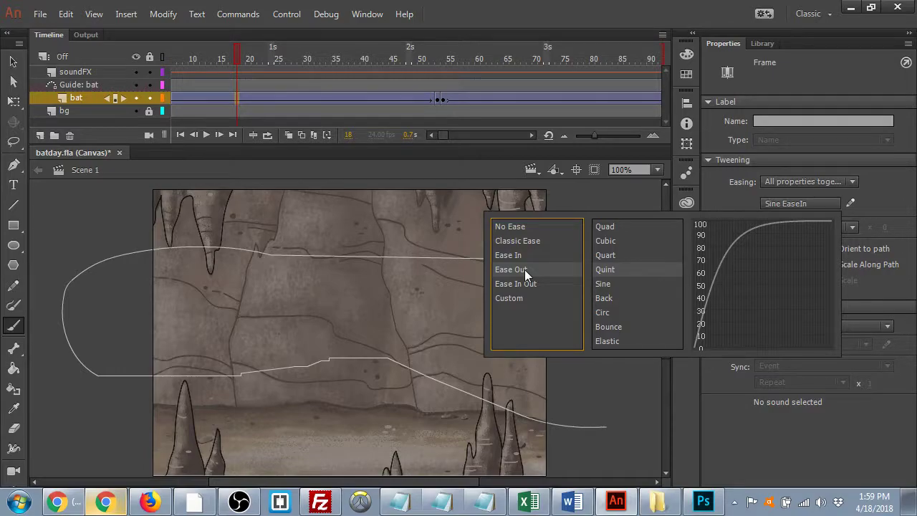
double_click(629, 269)
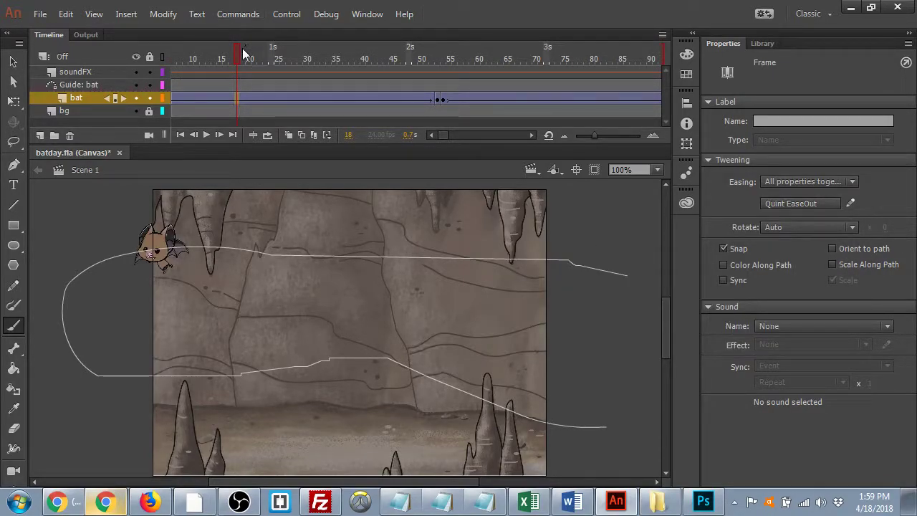
left_click(173, 57)
key("Return")
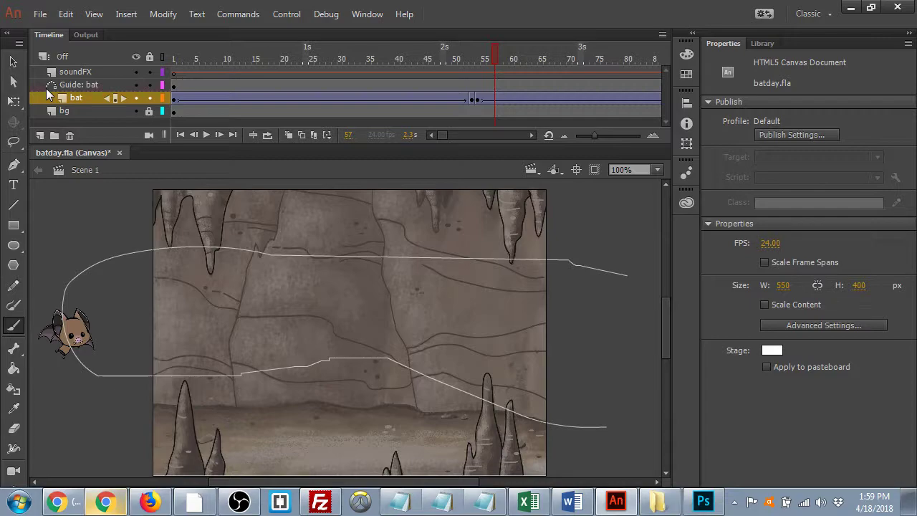
key("Return")
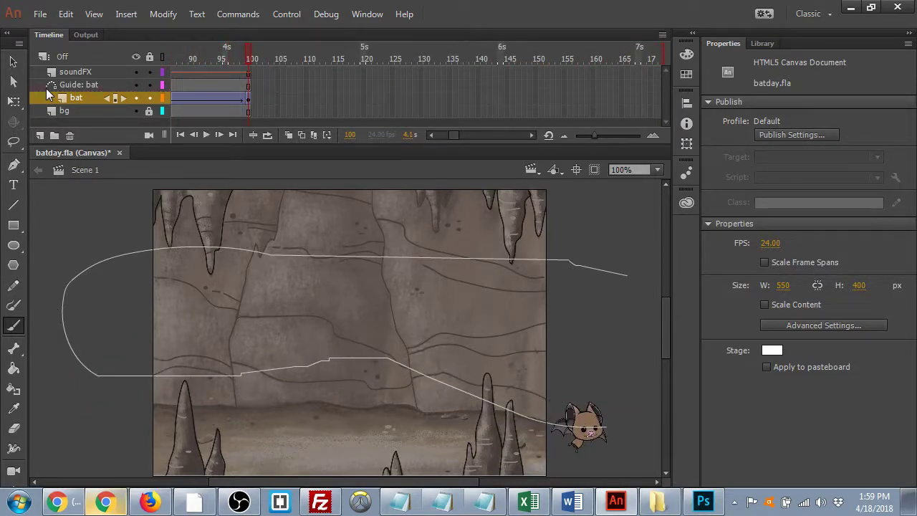
key("Return")
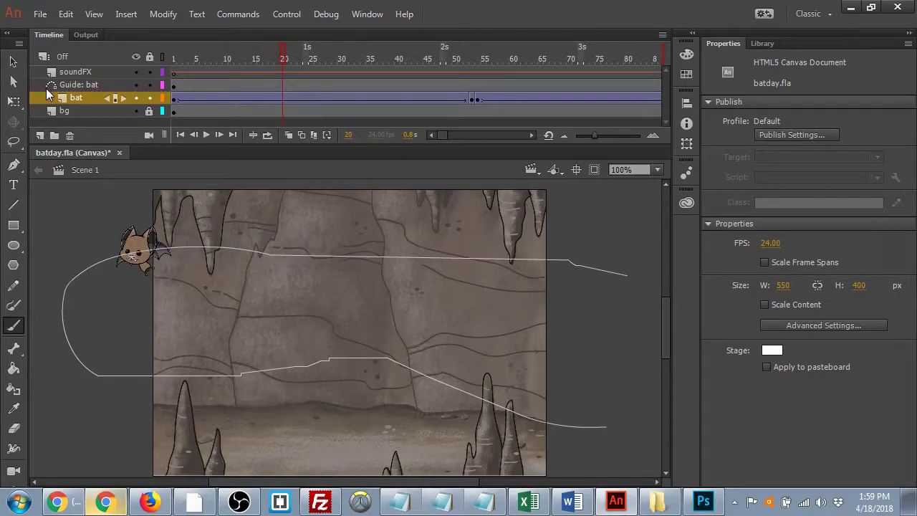
- Set the tween to No Ease, play it, and return to the first frame with the Selection tool
left_click(299, 99)
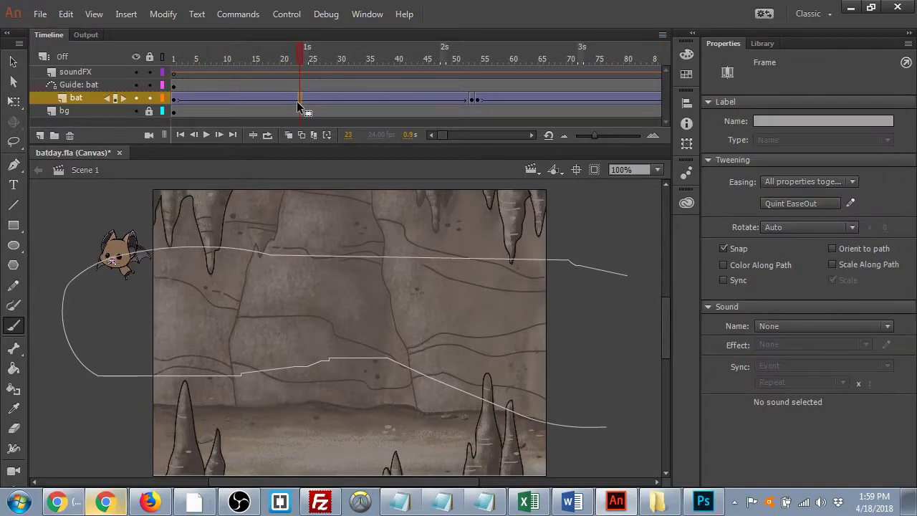
left_click(790, 206)
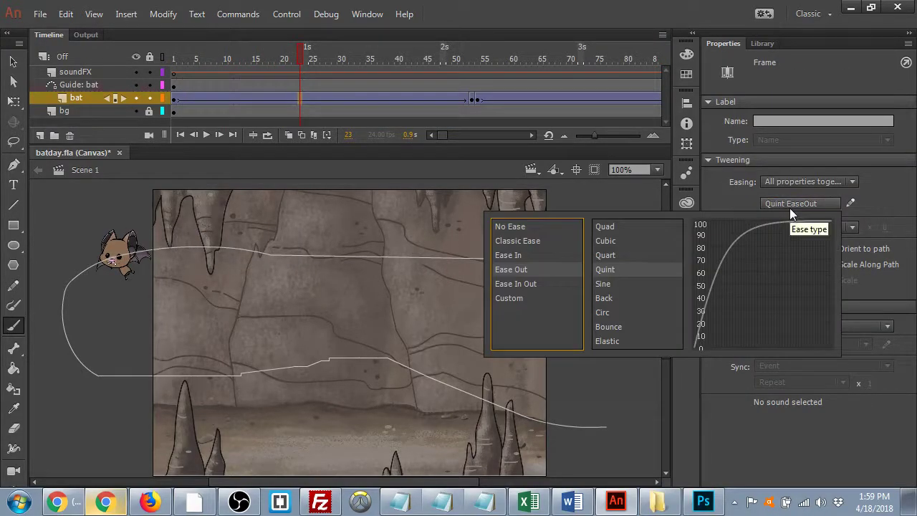
double_click(529, 227)
key("Return")
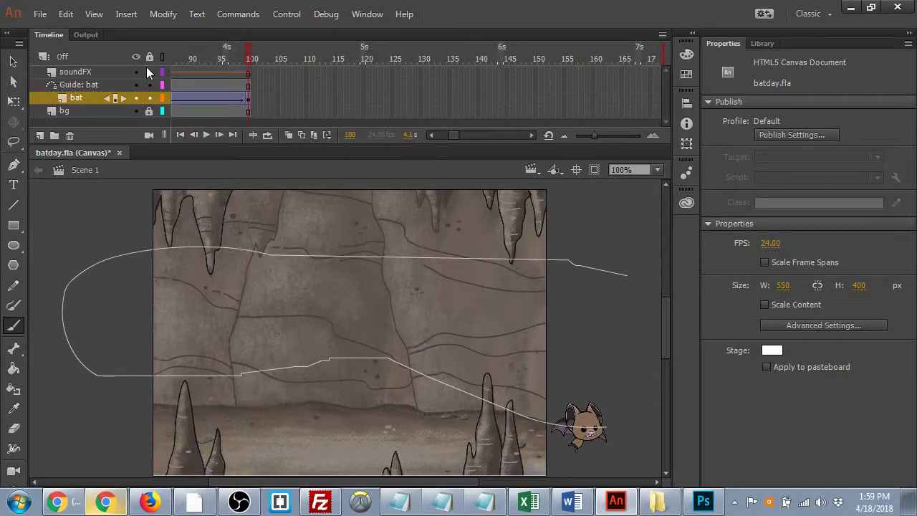
left_click(13, 61)
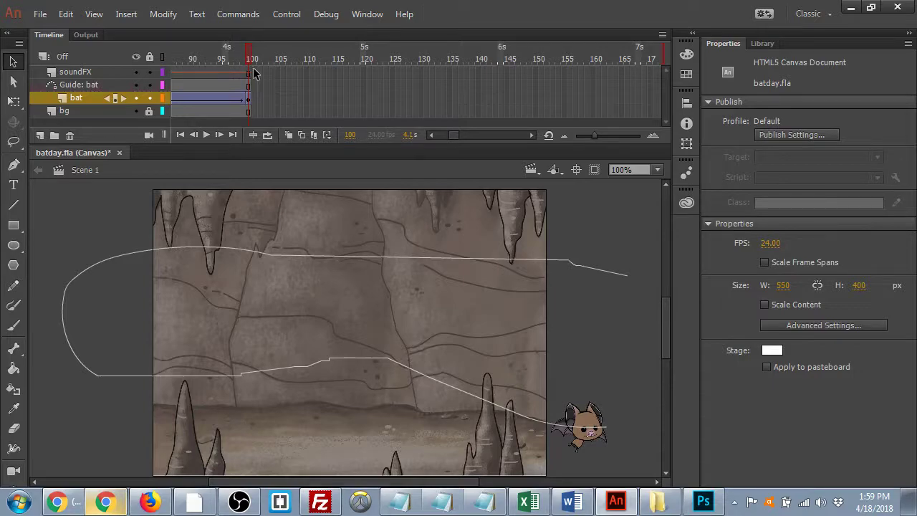
key("shift+comma")
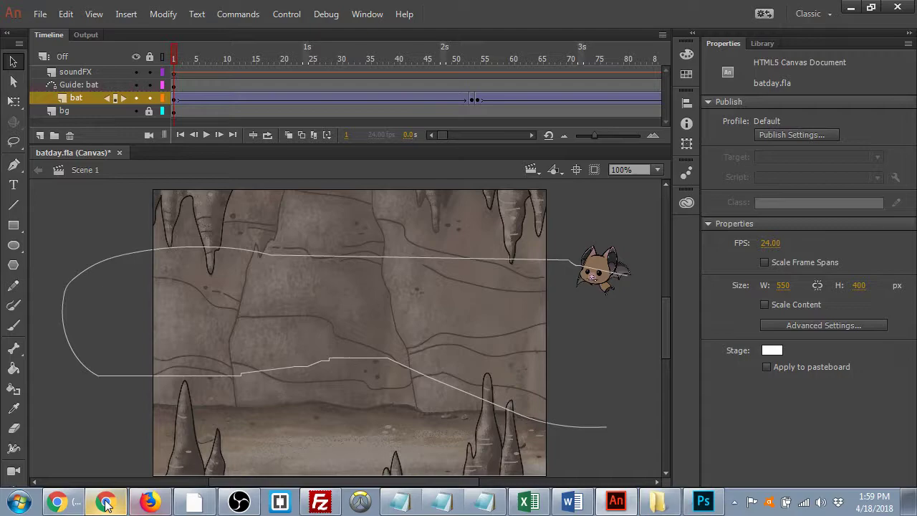
- Set the bat tween's Rotate option to CW with 3 times
left_click(366, 101)
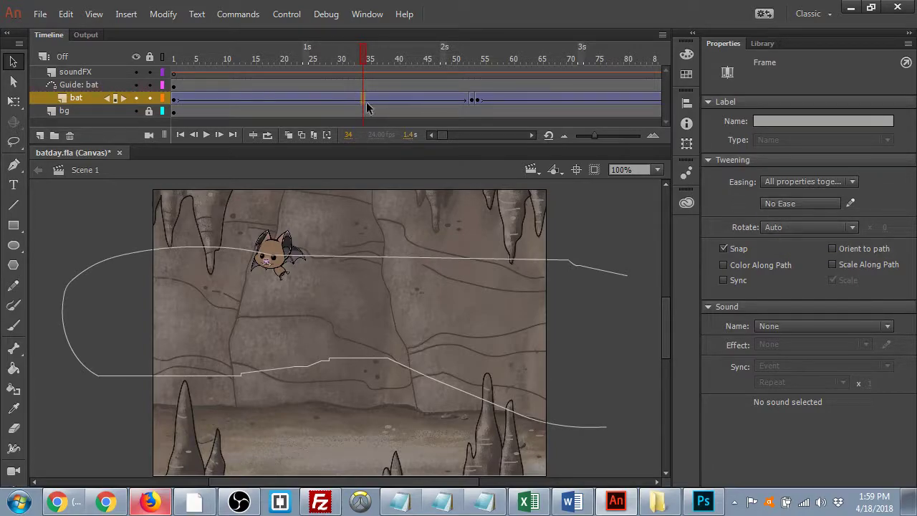
left_click(786, 226)
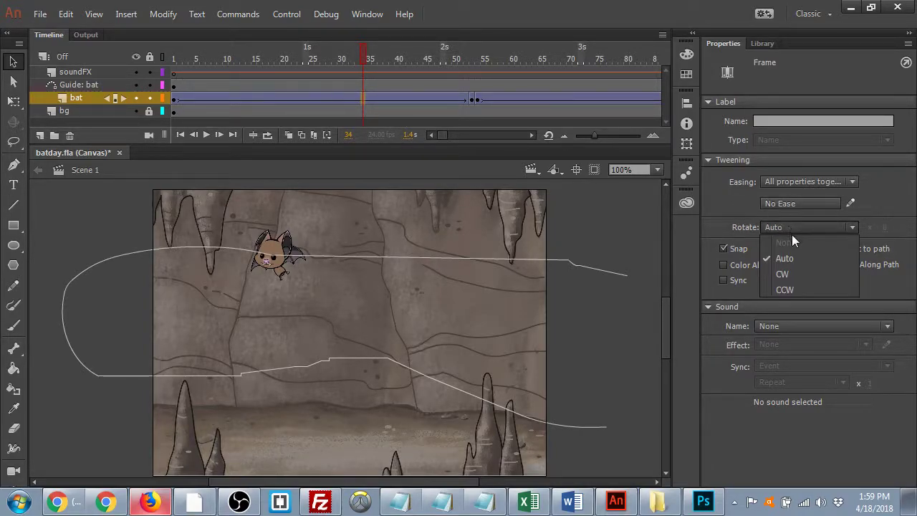
left_click(795, 274)
left_click(889, 228)
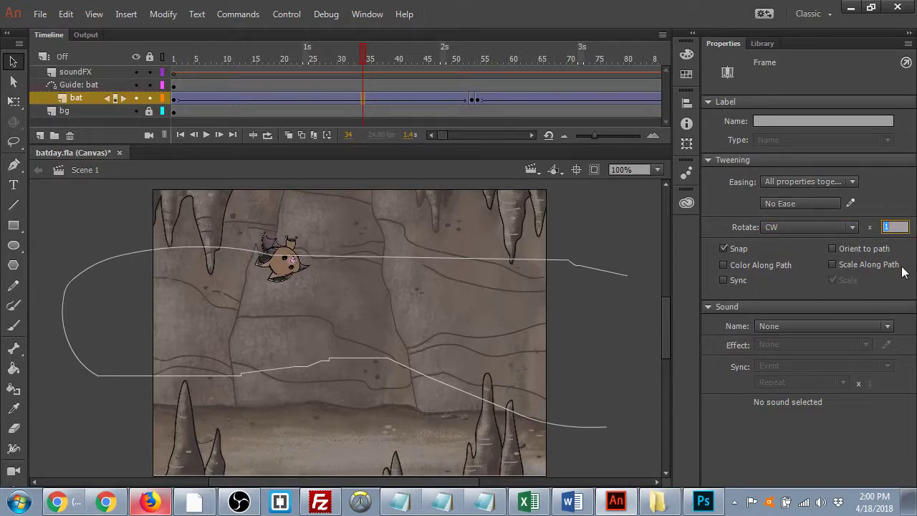
type("3")
- Rewind, play and scrub the flight to preview the three clockwise spins
left_click_drag(355, 56, 126, 82)
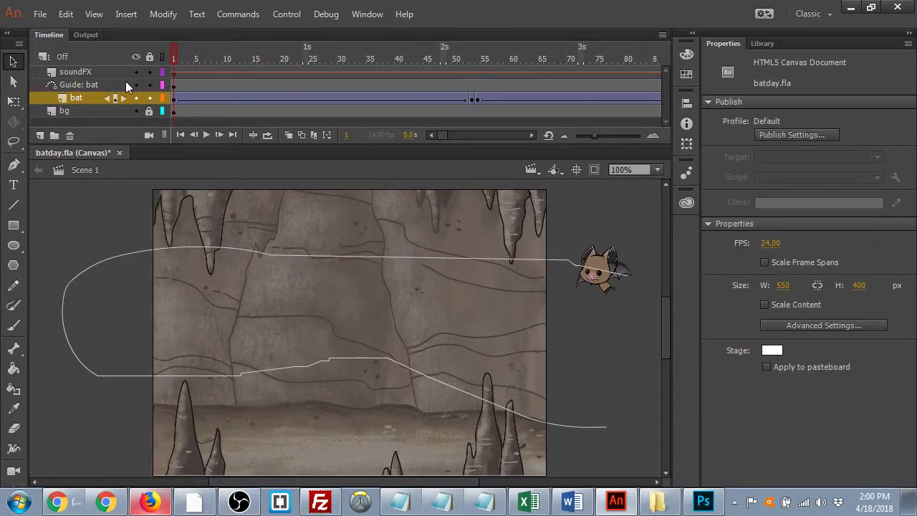
key("Return")
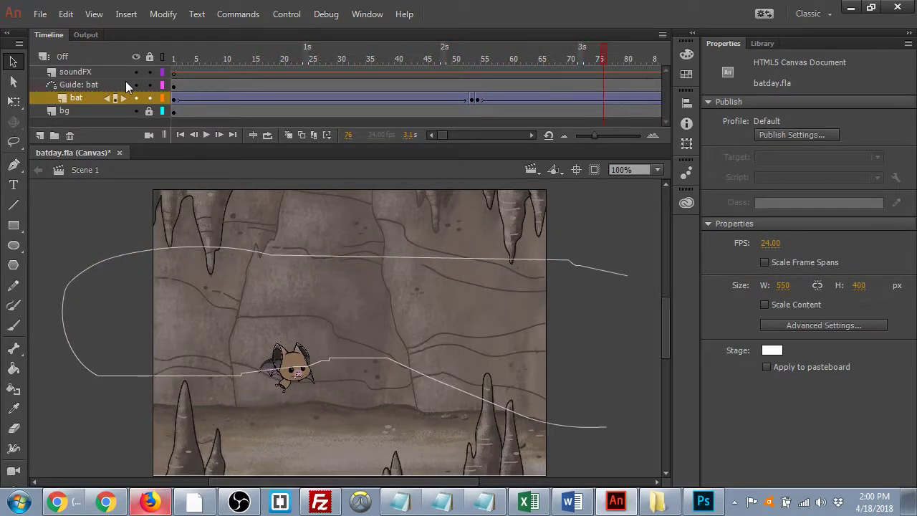
left_click_drag(602, 59, 273, 72)
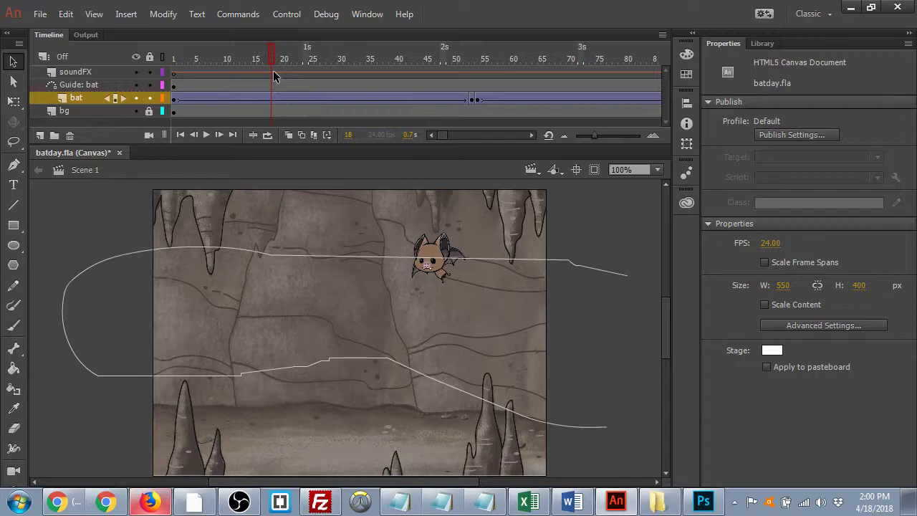
left_click(283, 98)
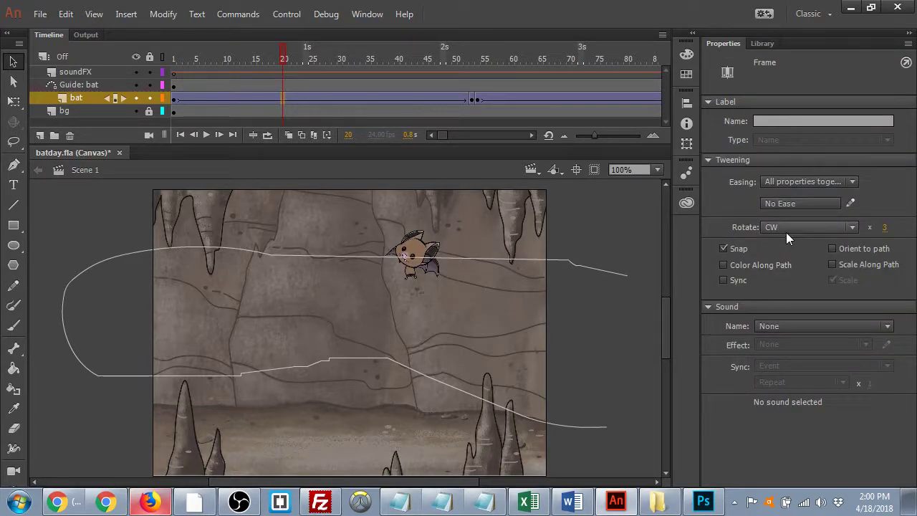
left_click(849, 227)
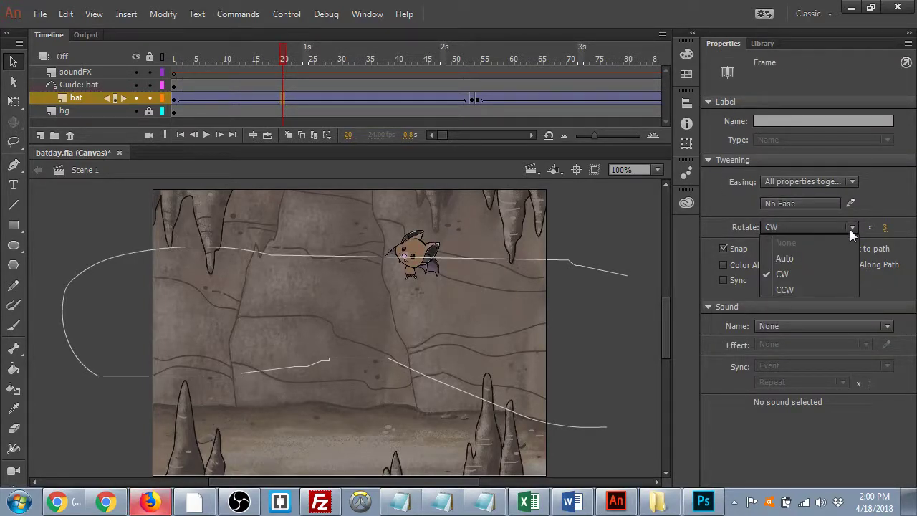
left_click(788, 258)
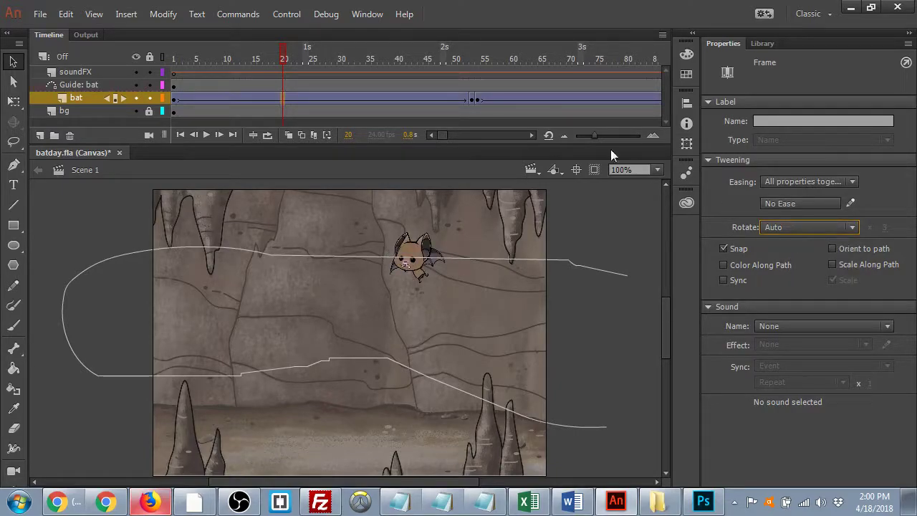
left_click(332, 99)
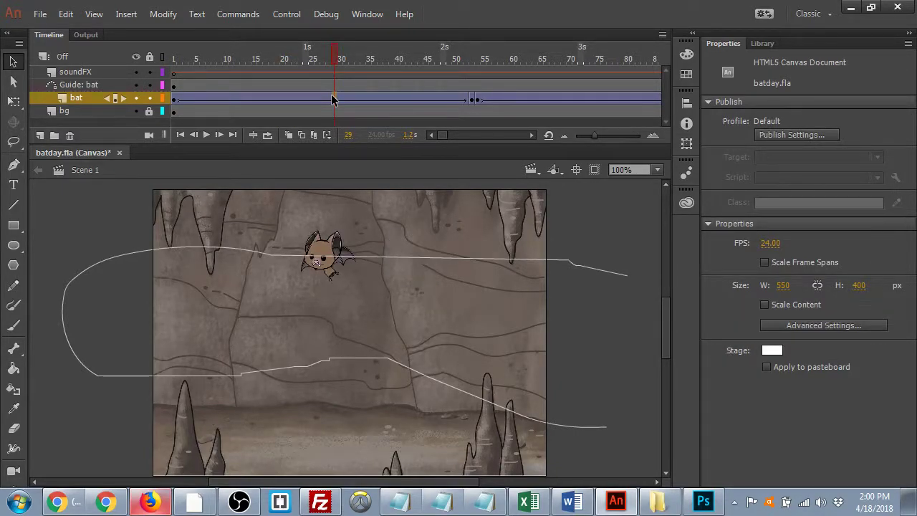
left_click(332, 99)
left_click_drag(321, 57, 351, 75)
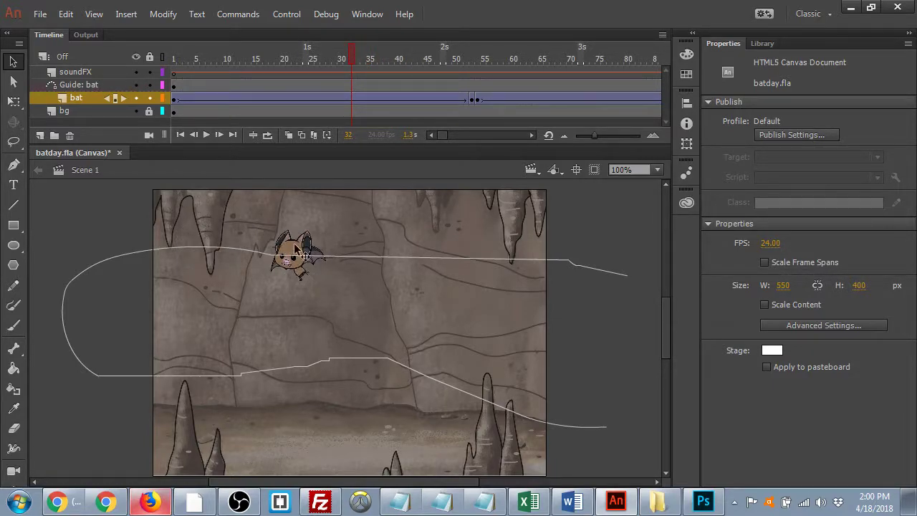
left_click_drag(352, 57, 261, 78)
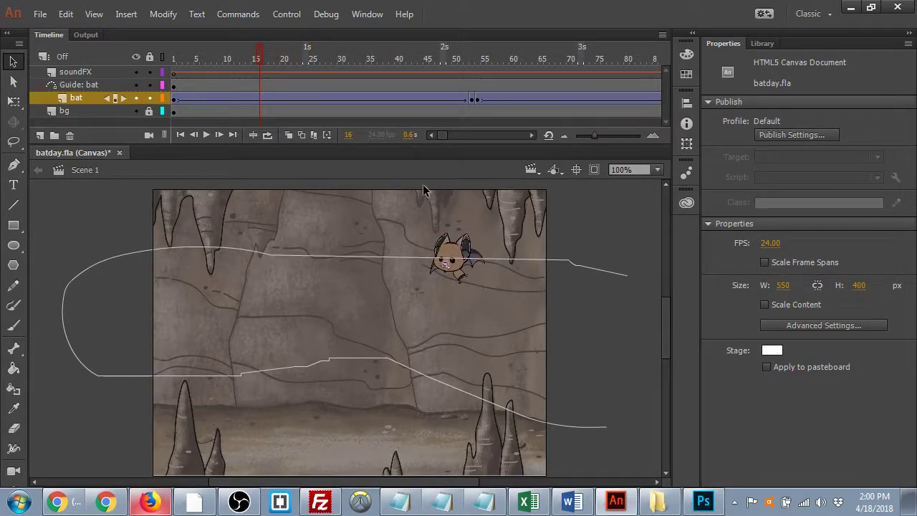
left_click(358, 98)
- Toggle Orient to path on the bat's tweens and scrub to preview the rotating bat
left_click(834, 247)
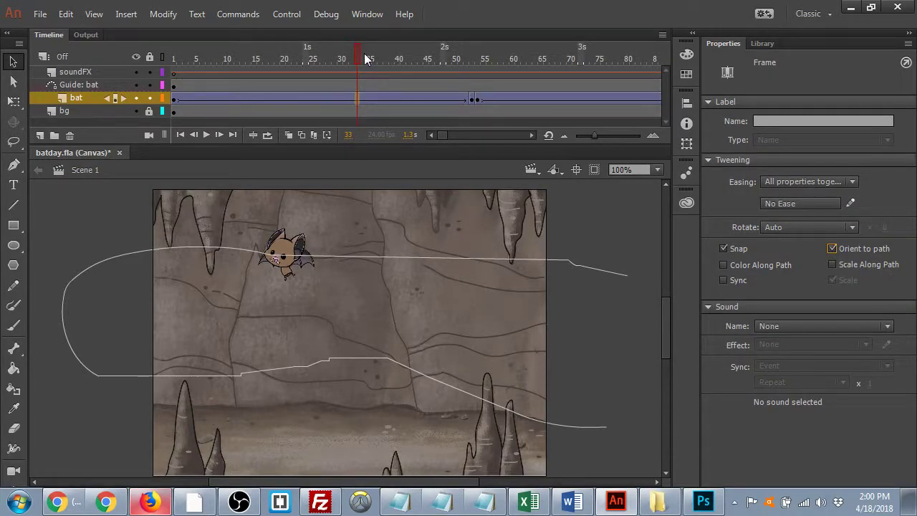
left_click_drag(364, 53, 293, 55)
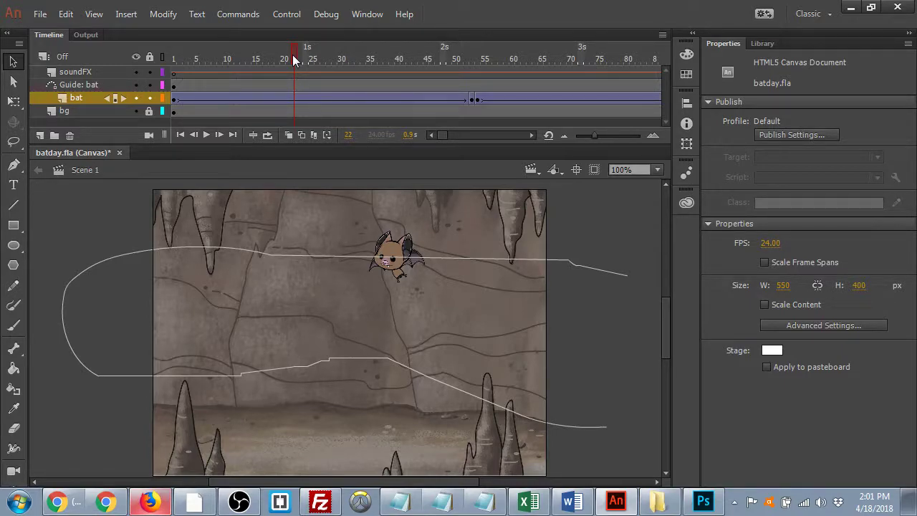
left_click_drag(297, 55, 483, 179)
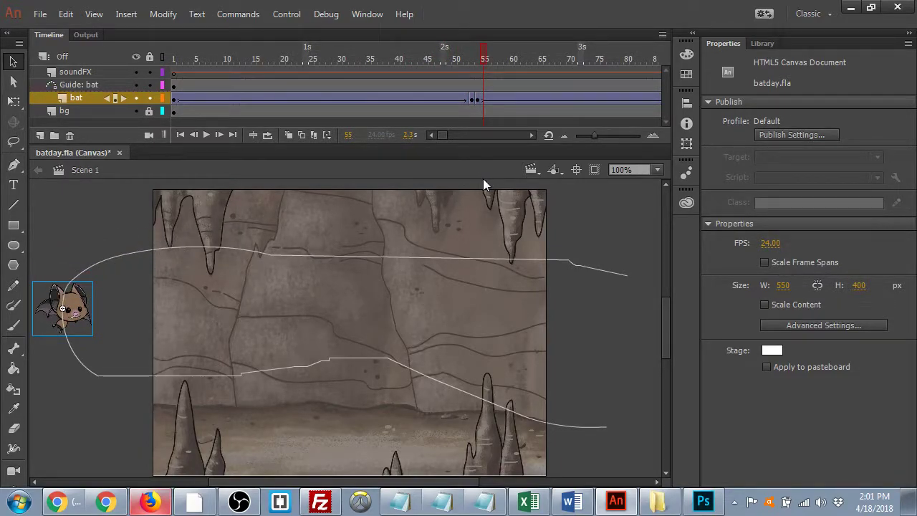
left_click(510, 99)
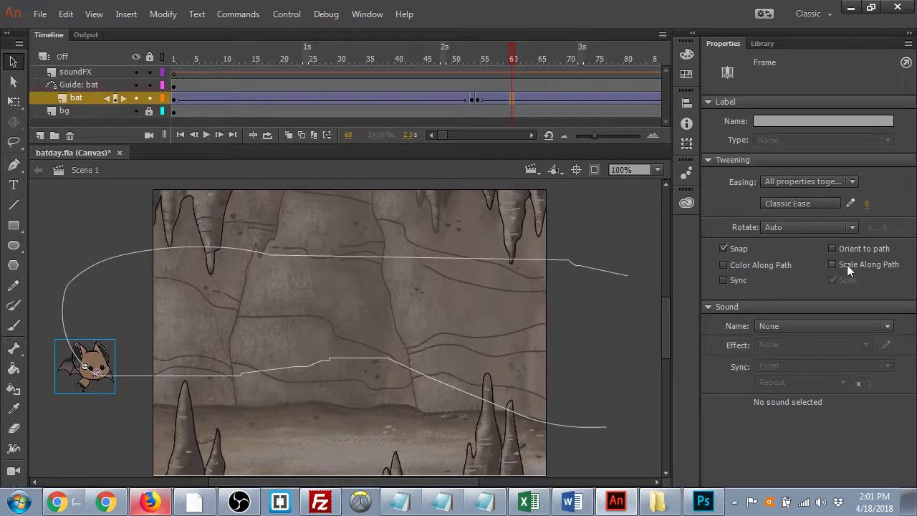
left_click(838, 247)
left_click_drag(461, 56, 661, 109)
left_click_drag(413, 57, 348, 129)
- On the first tween, turn off Orient to path, enable Scale along path, and preview
left_click(358, 100)
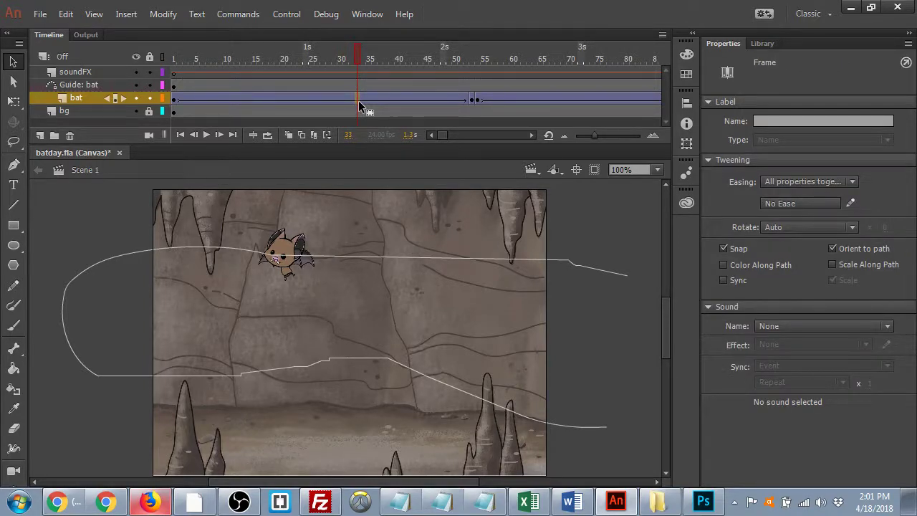
left_click(832, 249)
left_click(831, 264)
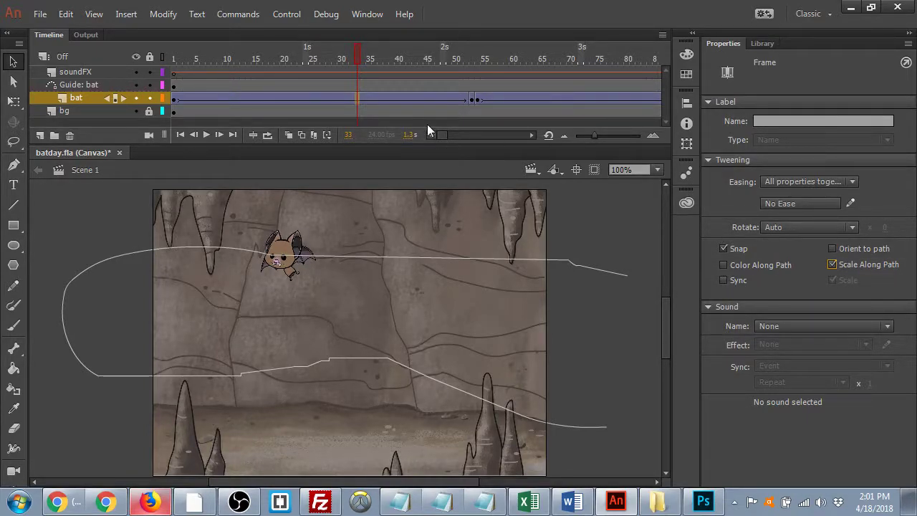
left_click_drag(358, 65, 620, 112)
- Turn off Orient to path on the second tween at frame 70
left_click(571, 98)
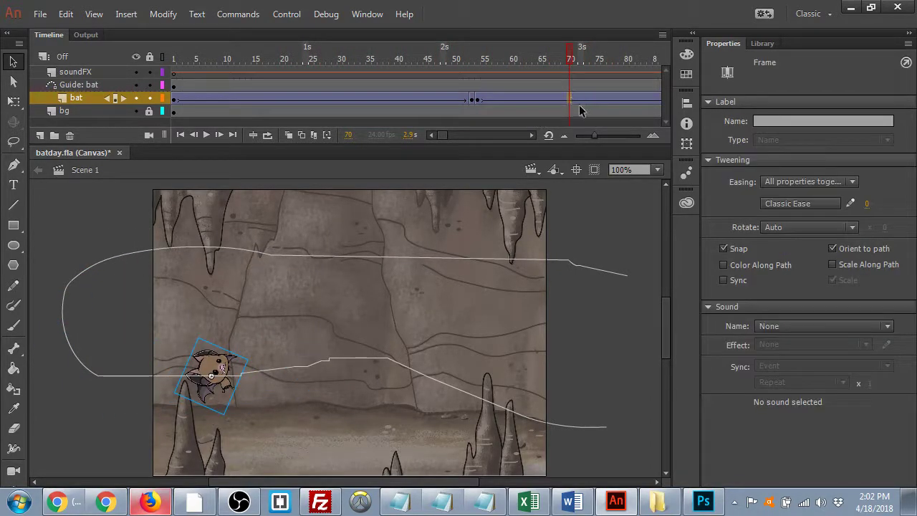
left_click(832, 248)
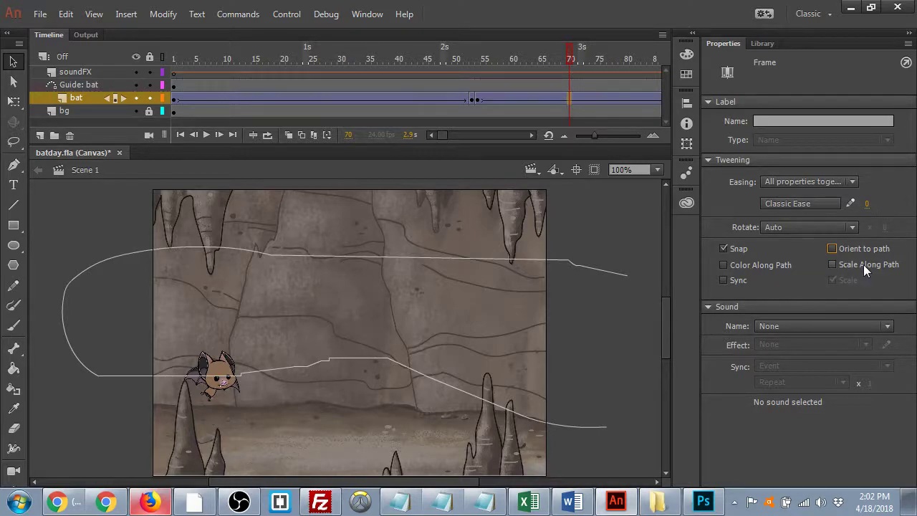
left_click(818, 204)
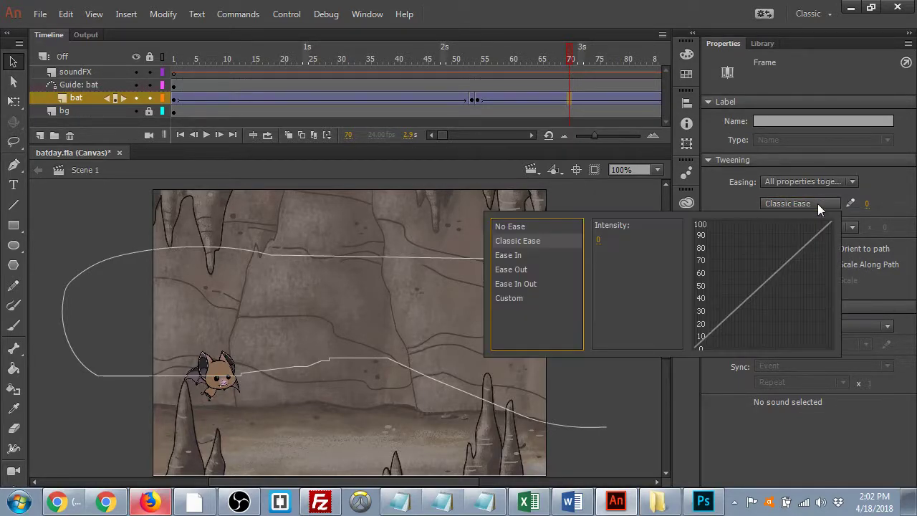
- Set the second tween to No Ease, then browse the first tween's Ease In presets without changing them
double_click(530, 226)
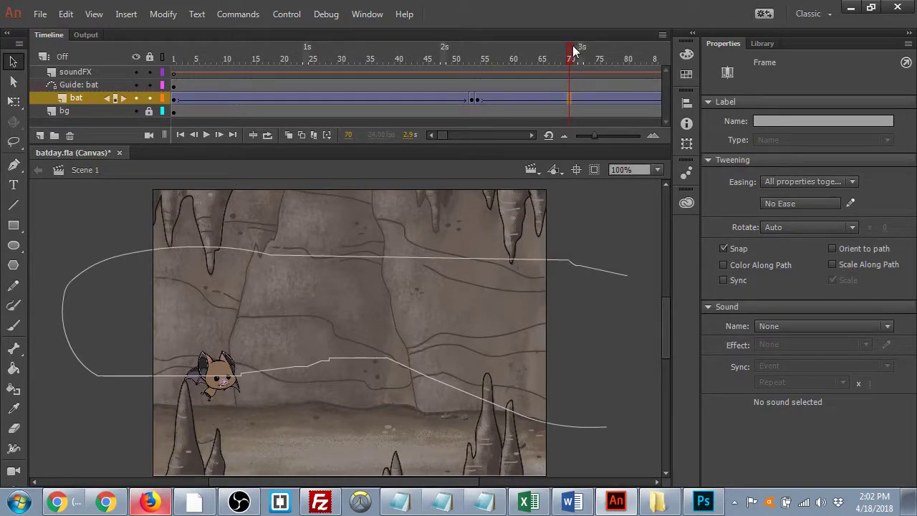
left_click_drag(570, 51, 306, 98)
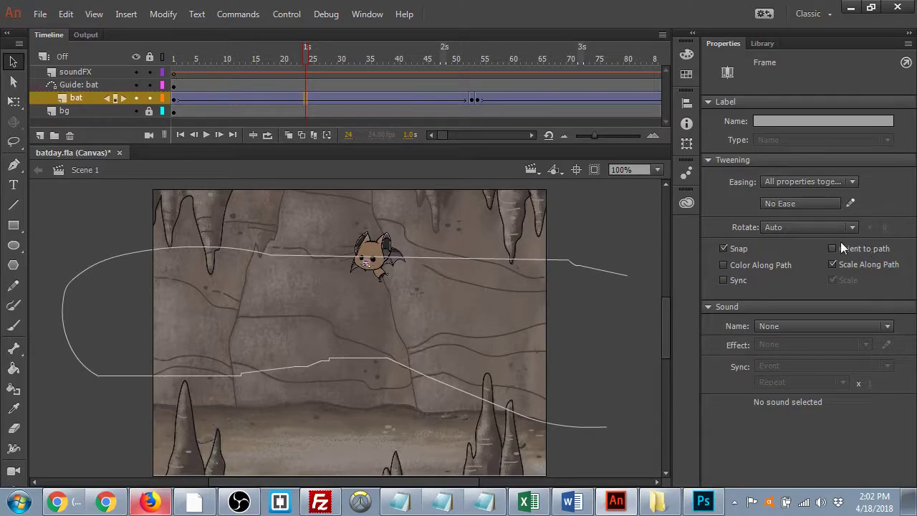
left_click(796, 203)
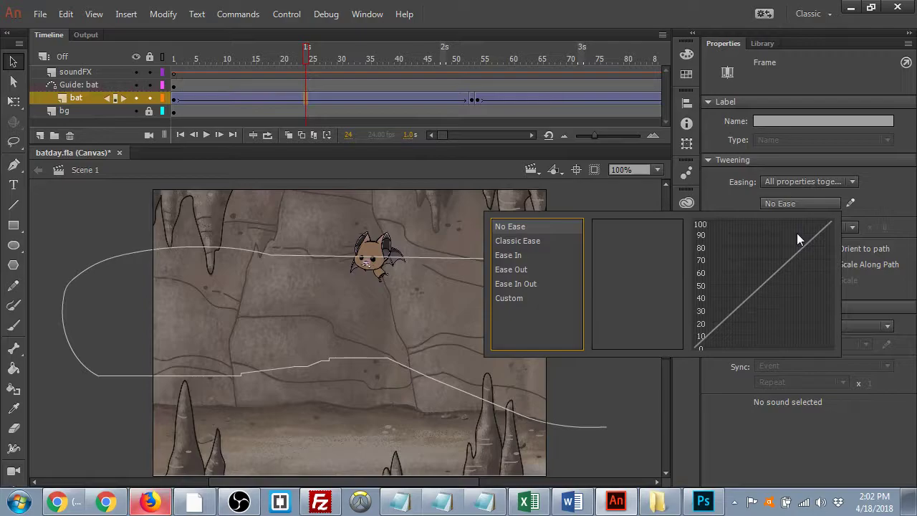
left_click(506, 270)
left_click(510, 256)
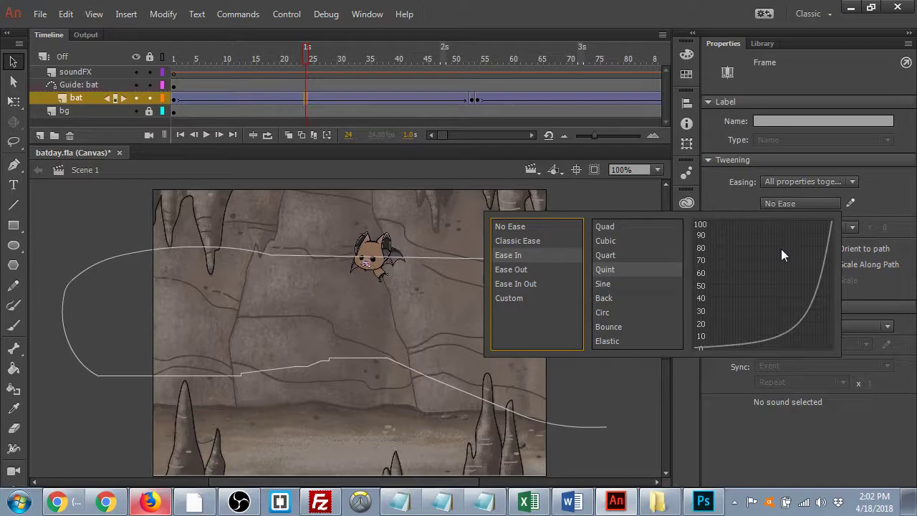
left_click(808, 204)
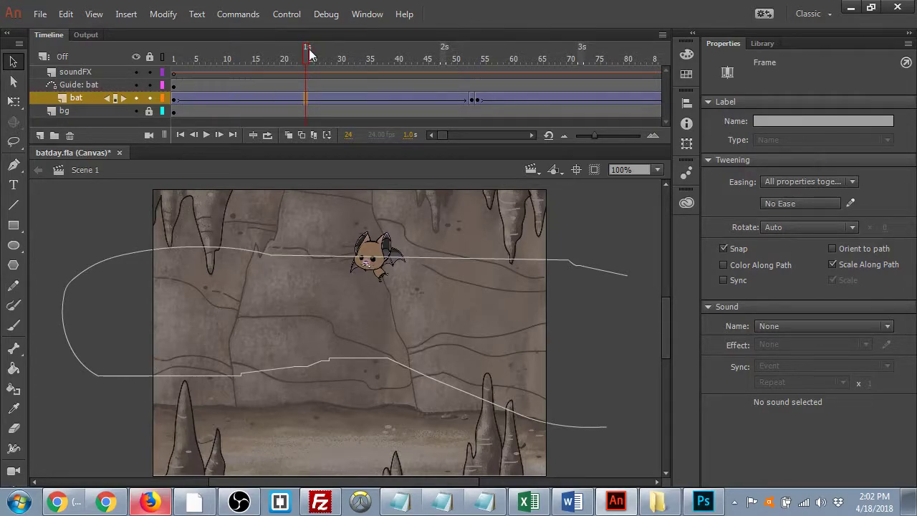
- Scrub the full flight, then check the E-Cards requirements in Chrome and return to batday.fla
left_click_drag(310, 53, 350, 63)
left_click_drag(349, 61, 115, 199)
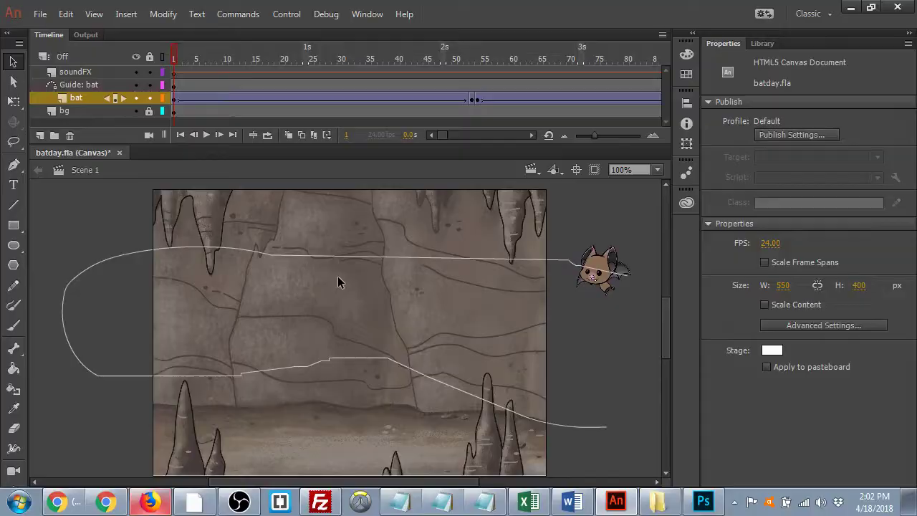
key("alt+Tab")
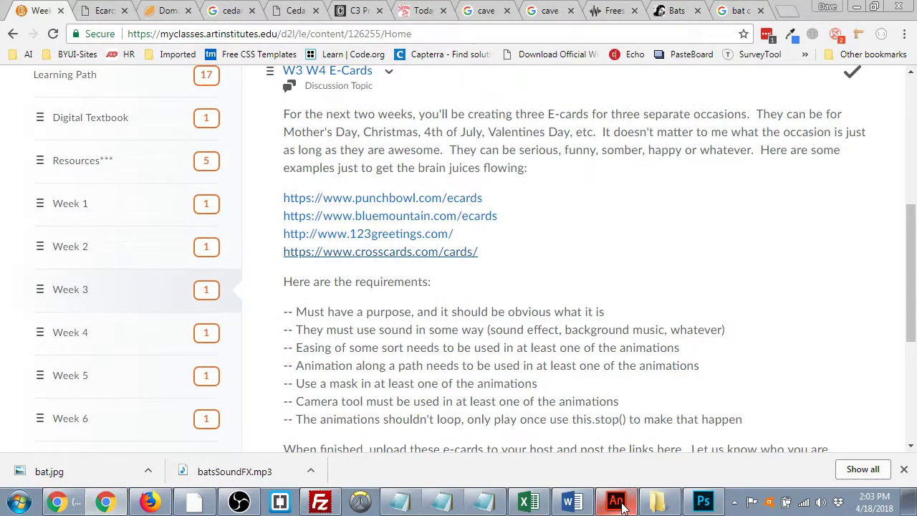
left_click(617, 503)
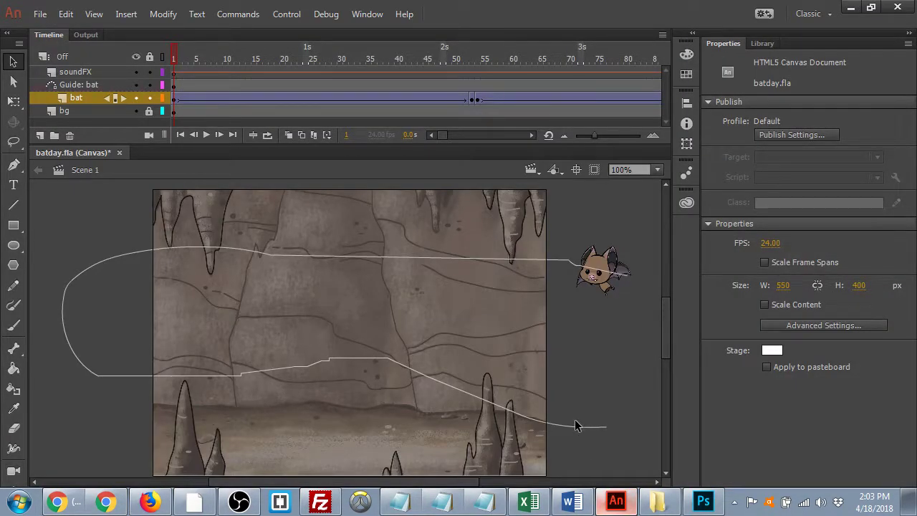
- At frame 29, remove frames twice with Shift+F5 so mid-flight keyframes move to about frame 47, then preview
key("Return")
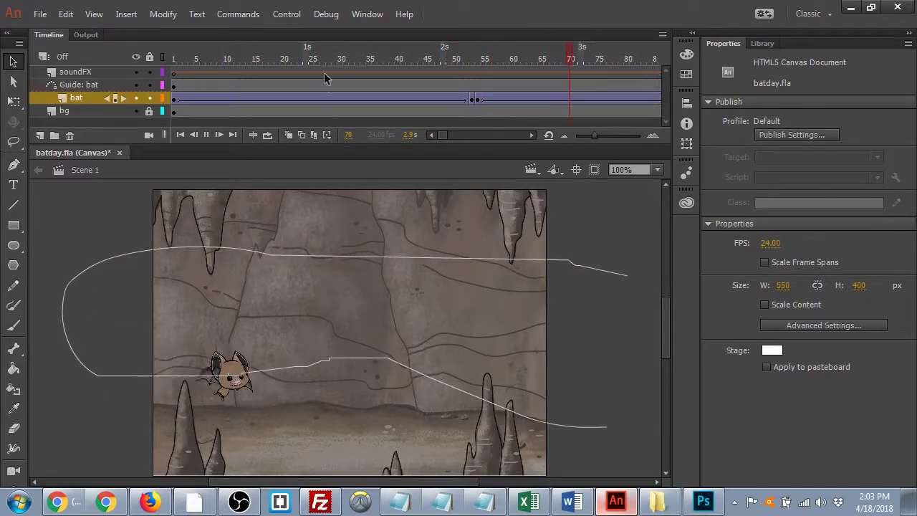
left_click(342, 48)
left_click(333, 59)
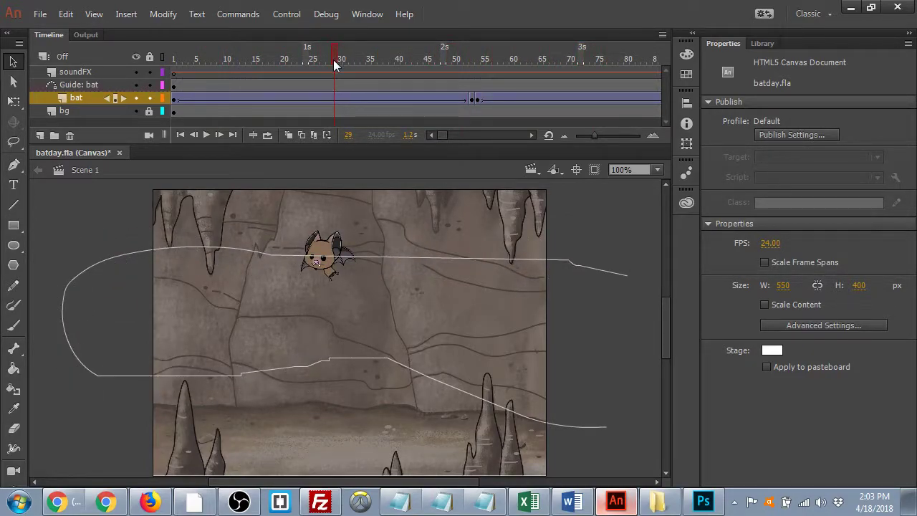
key("shift+F5")
key("shift+F5")
key("shift+F5")
key("shift+F5")
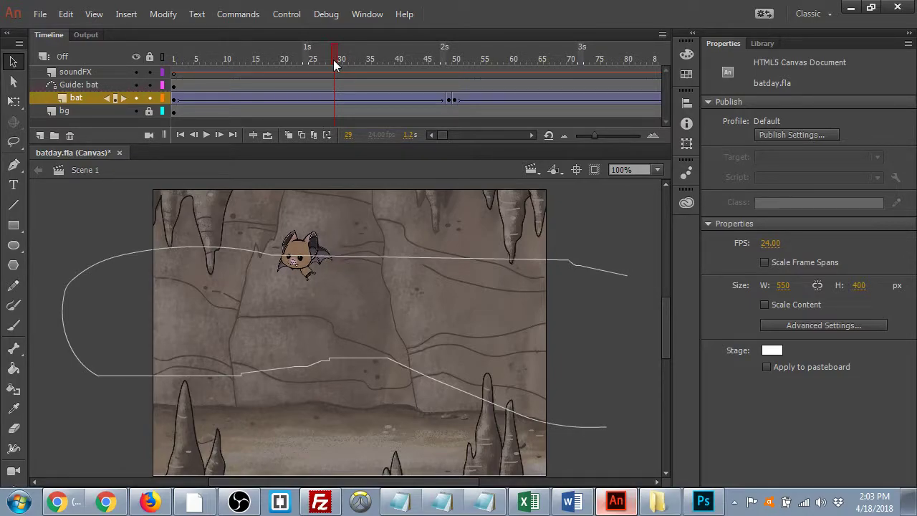
key("shift+F5")
key("shift+F5")
key("shift+F5")
left_click_drag(333, 61, 485, 50)
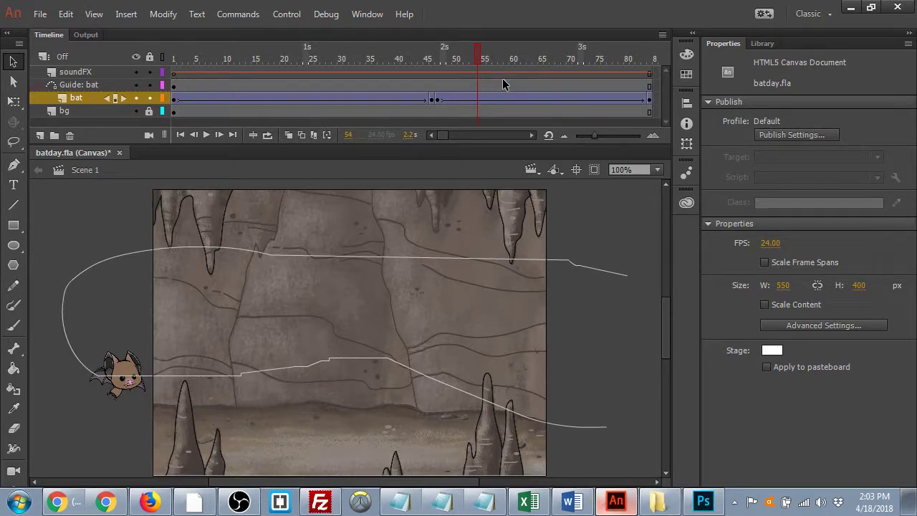
left_click_drag(516, 50, 659, 57)
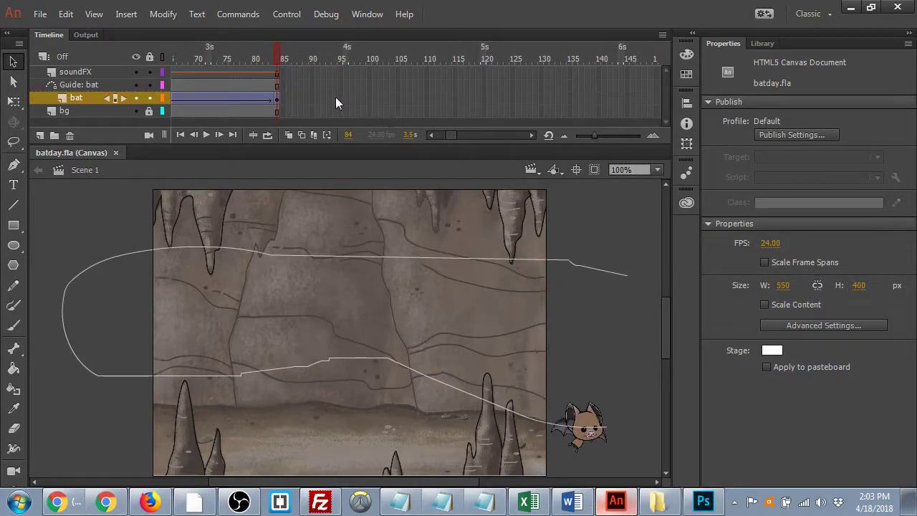
- Add a new layer named 'text' and move it above the Guide: bat layer
left_click(39, 140)
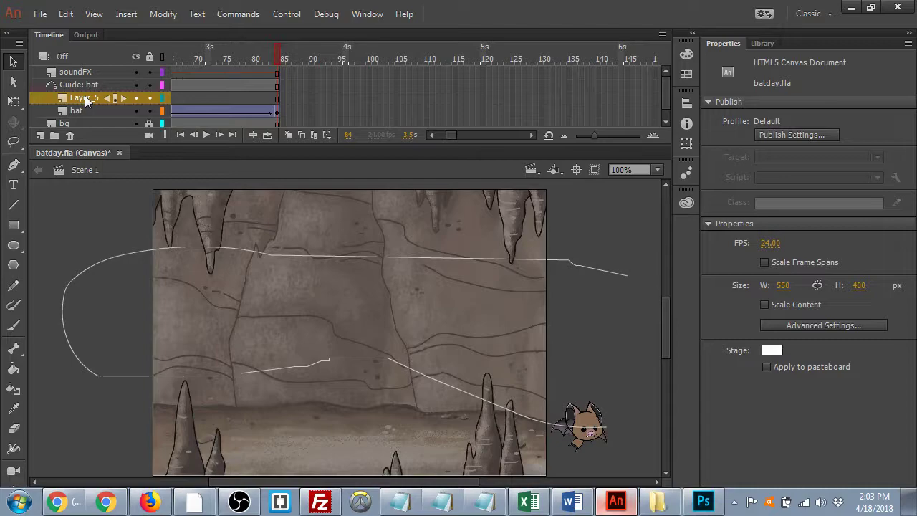
double_click(84, 95)
type("ext")
key("BackSpace")
key("BackSpace")
key("BackSpace")
type("text")
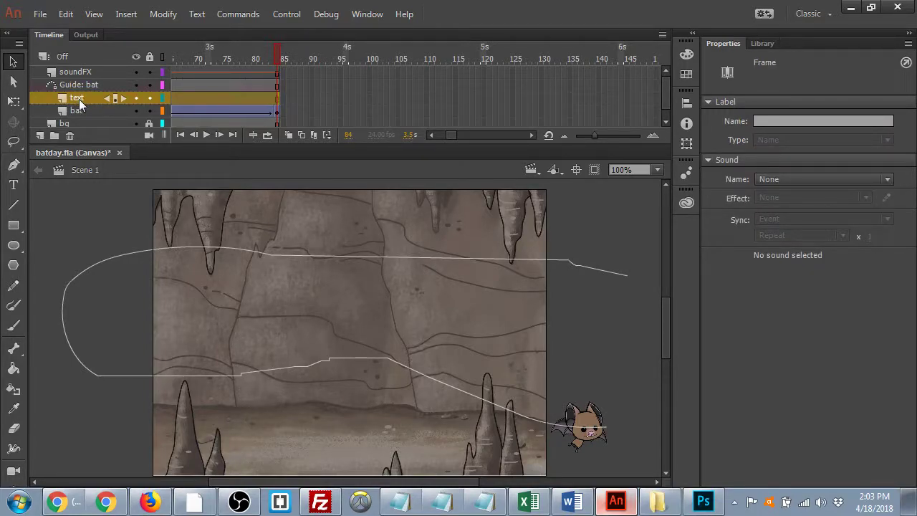
left_click_drag(79, 101, 83, 82)
left_click_drag(83, 84, 87, 94)
left_click_drag(87, 98, 84, 85)
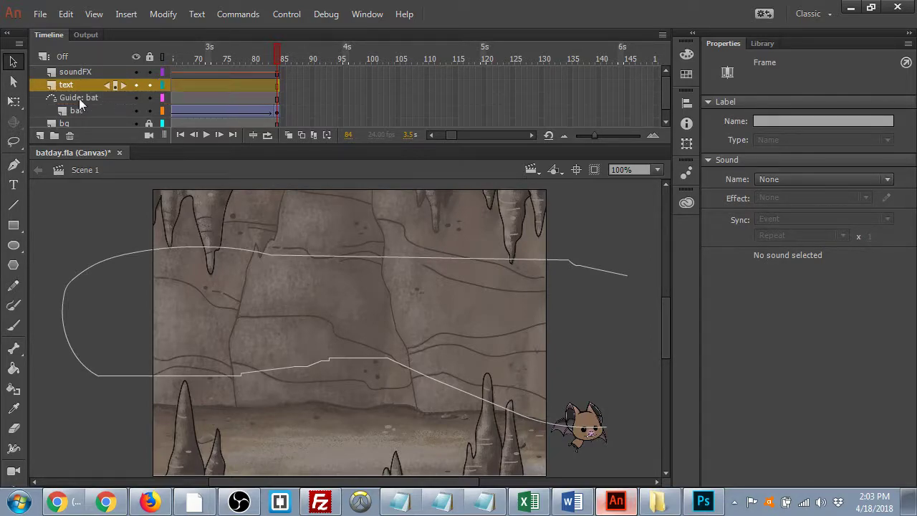
- Insert a blank keyframe at frame 84 on the text layer
left_click(275, 85)
key("F7")
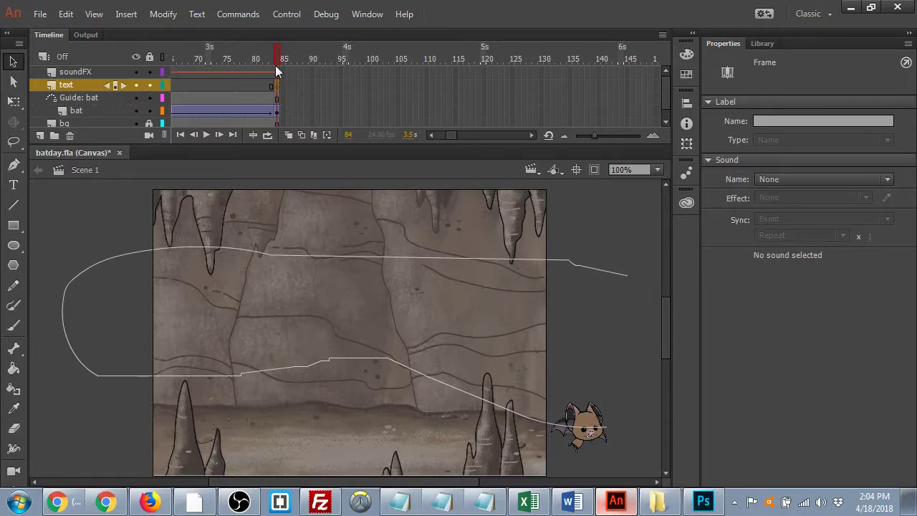
left_click(306, 66)
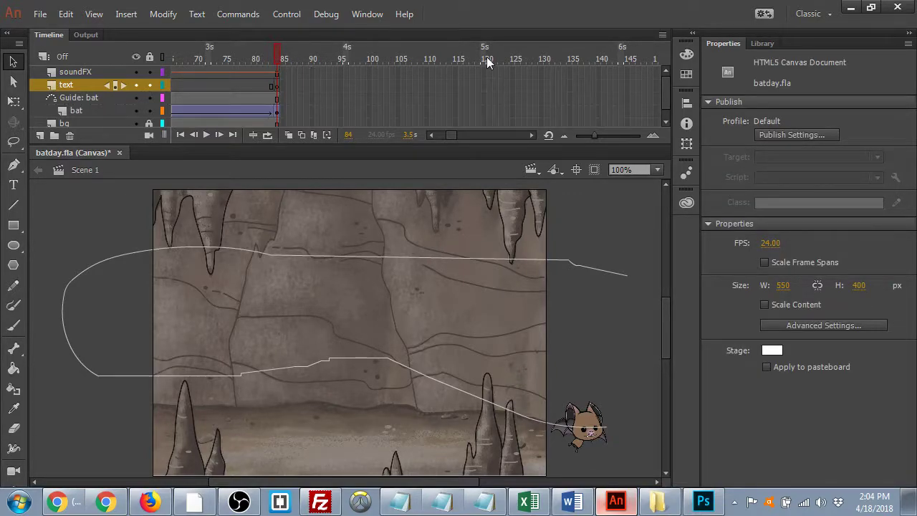
- Undo the text layer's extra frames, then extend all five layers to frame 115
left_click_drag(481, 149, 453, 202)
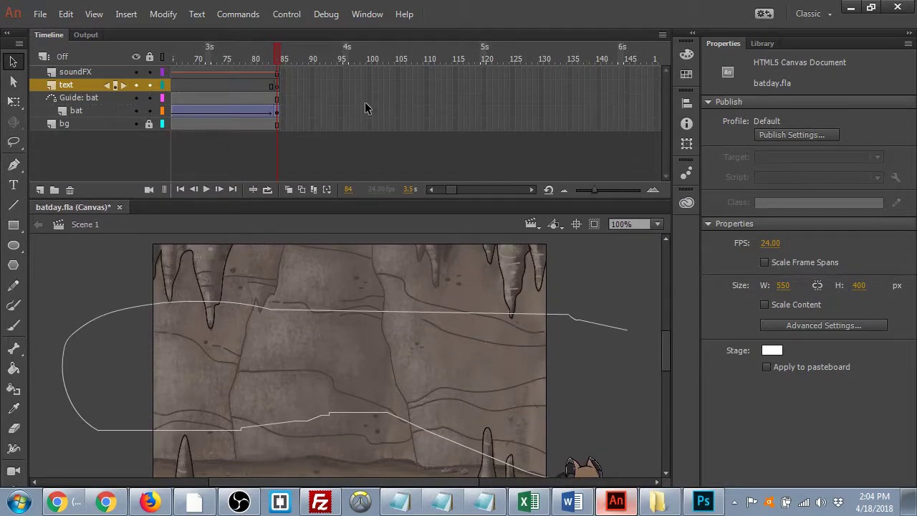
left_click(439, 87)
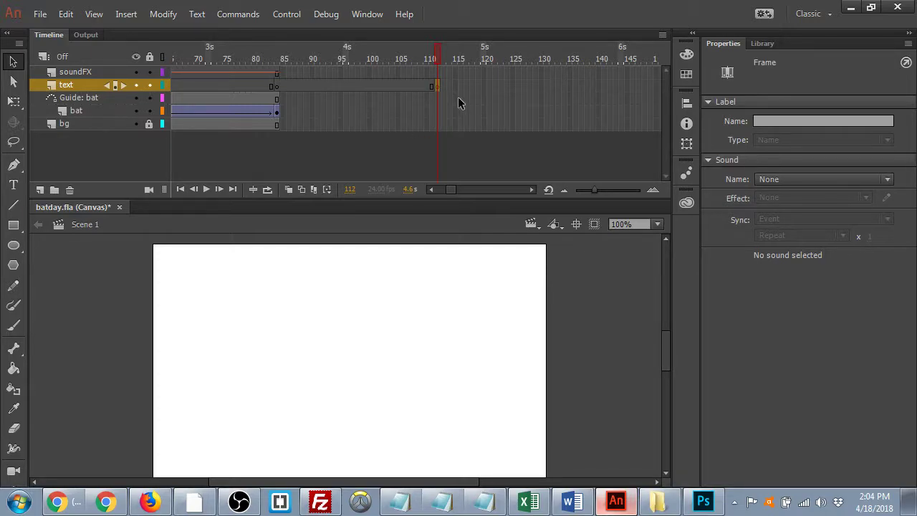
key("ctrl+z")
left_click(437, 72)
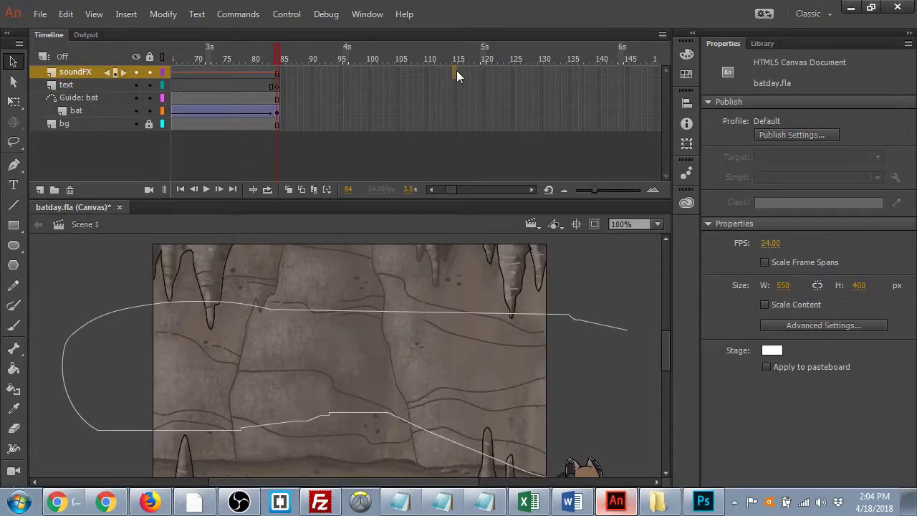
left_click_drag(460, 90, 459, 131)
key("F5")
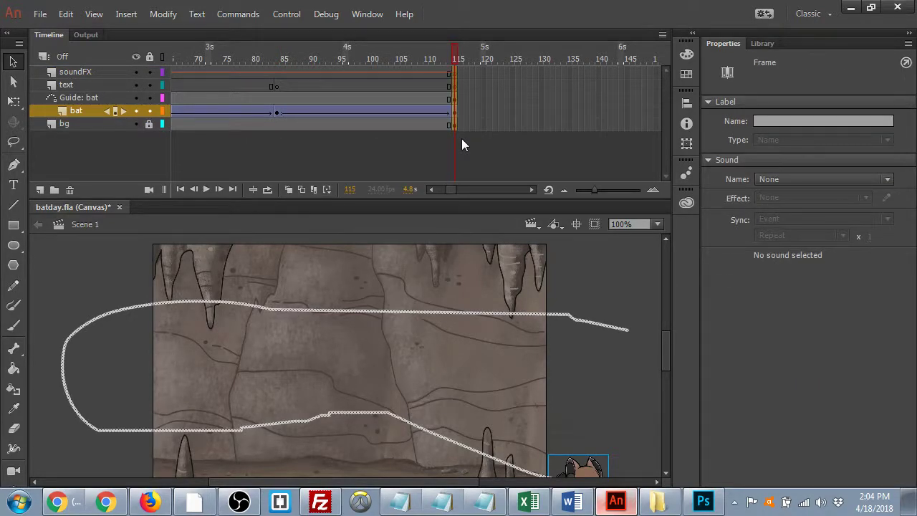
left_click_drag(454, 59, 279, 107)
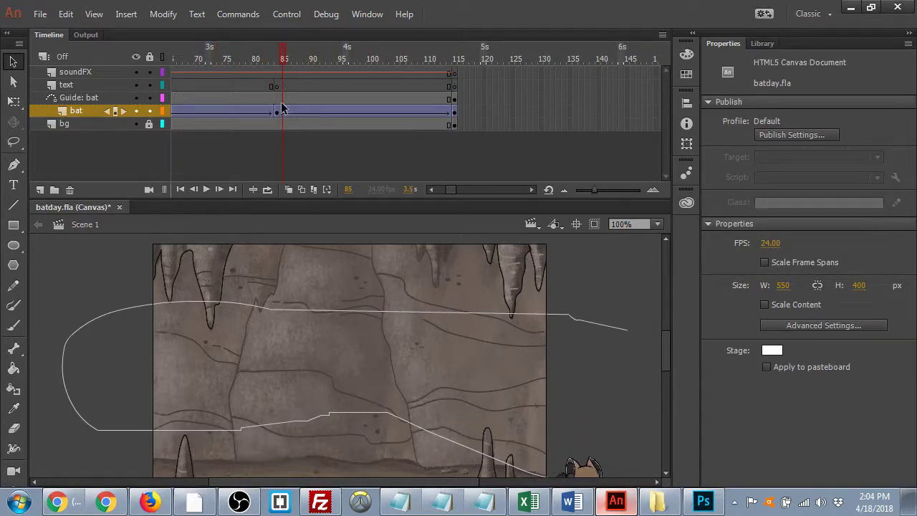
left_click(276, 112)
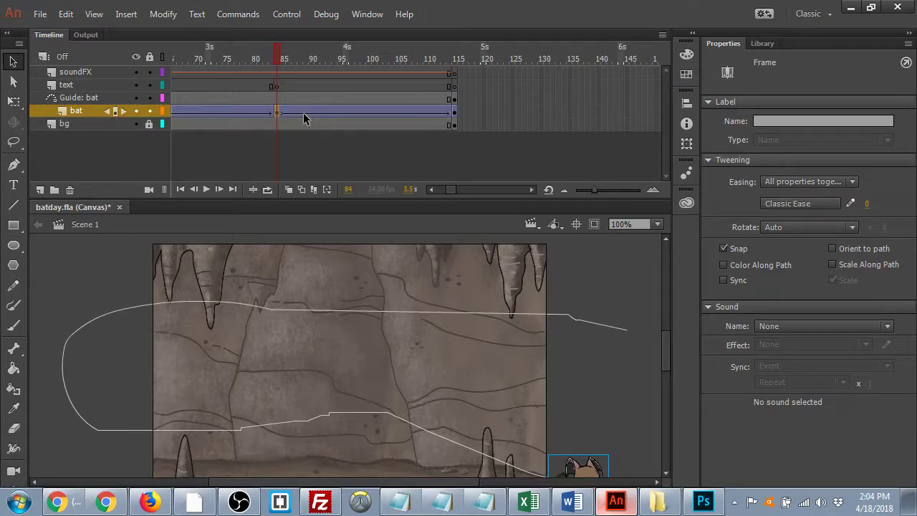
- Clear the bat's keyframe at frame 115 and save batday.fla
left_click(455, 112)
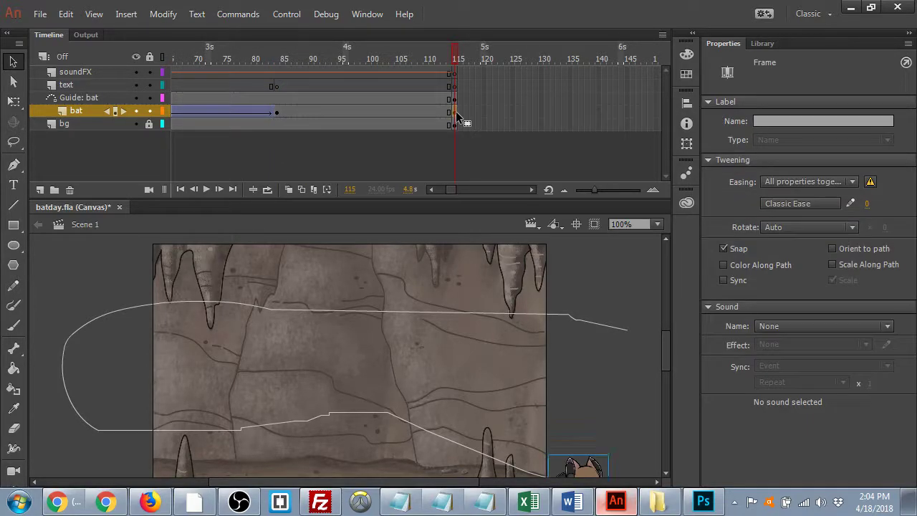
right_click(456, 112)
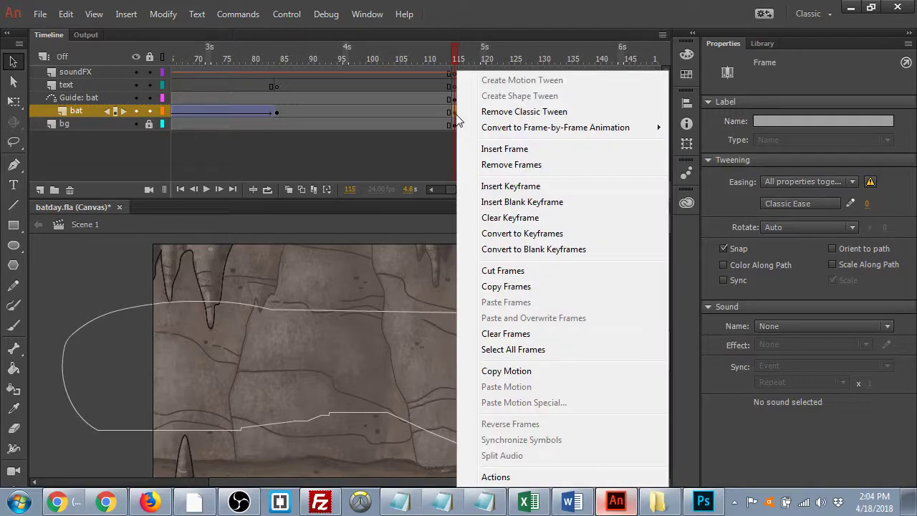
left_click(529, 222)
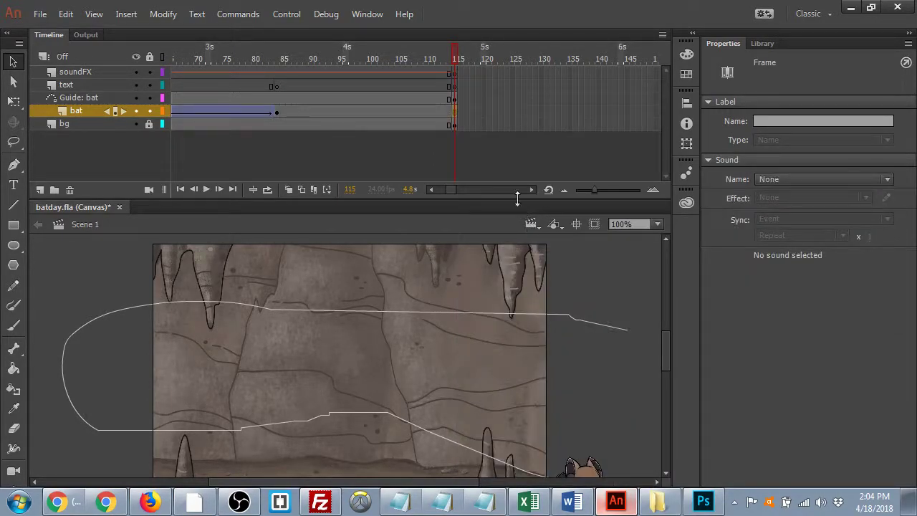
left_click(278, 112)
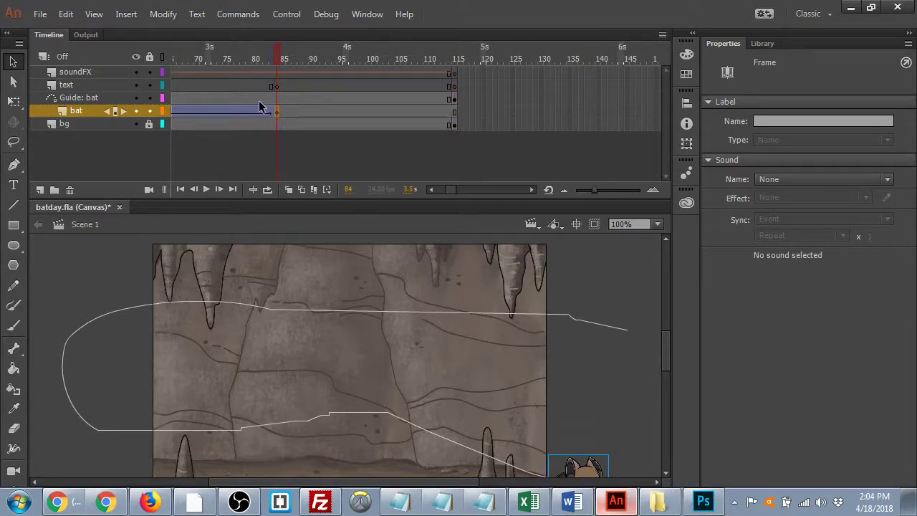
key("ctrl+s")
- Move the text layer's keyframe from frame 84 to frame 96
left_click(277, 87)
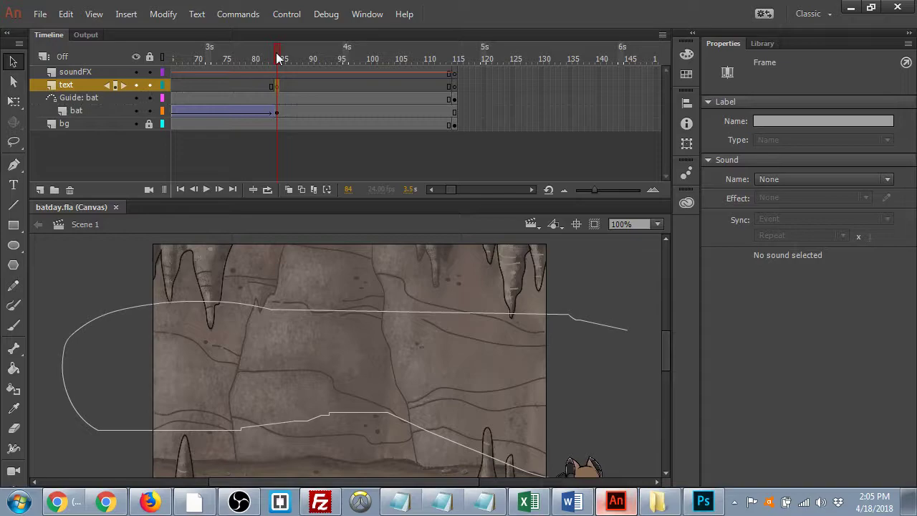
left_click_drag(279, 59, 184, 59)
key("Return")
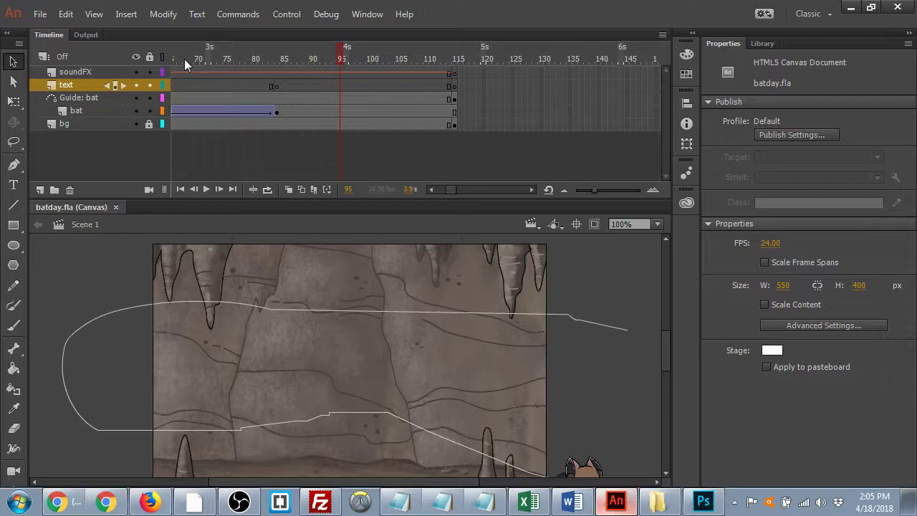
left_click(347, 85)
key("F7")
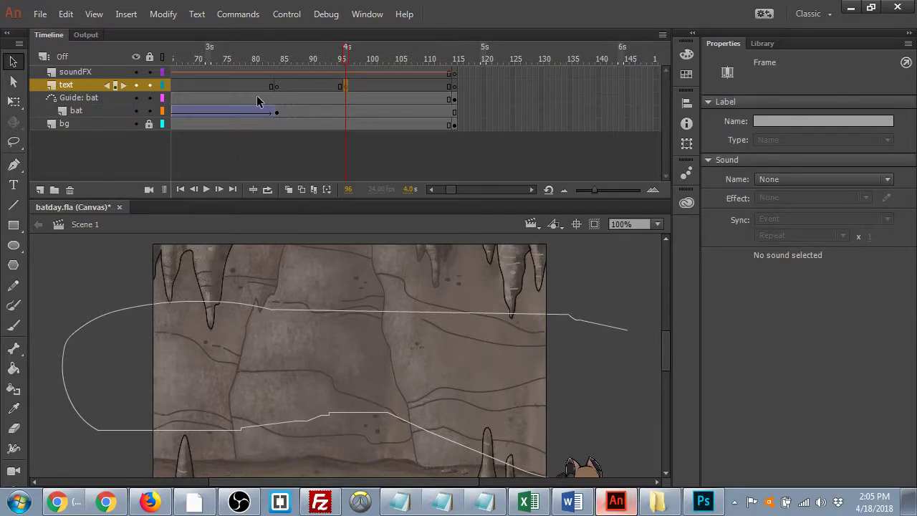
right_click(277, 86)
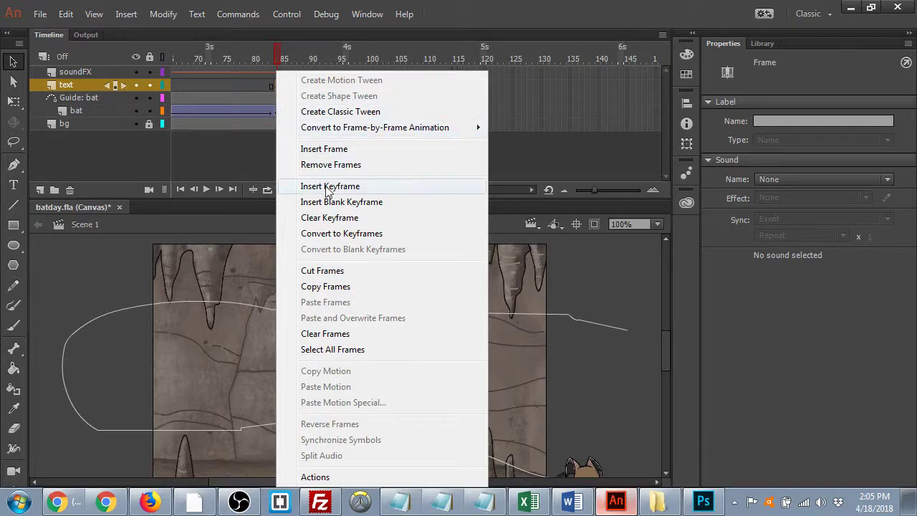
left_click(344, 221)
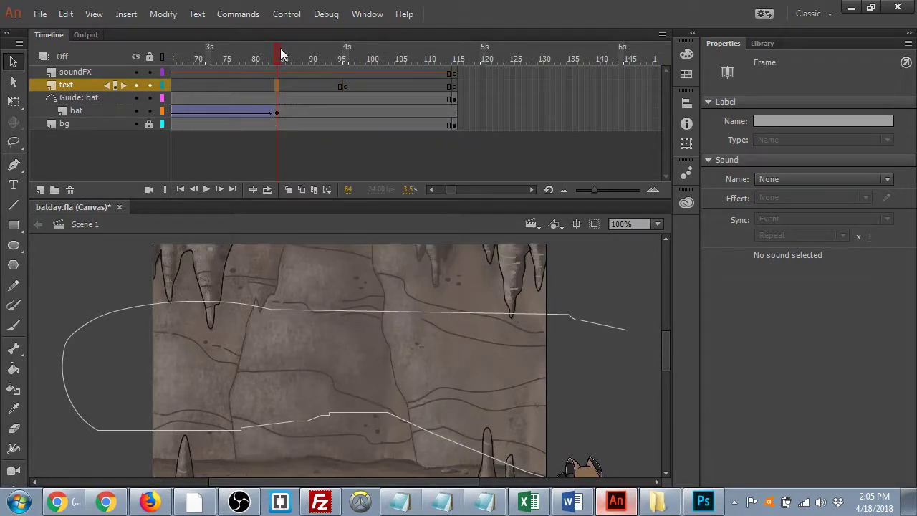
left_click_drag(276, 50, 340, 61)
left_click(346, 86)
- Remove the guide and bat layer frames after frame 84
left_click(276, 98)
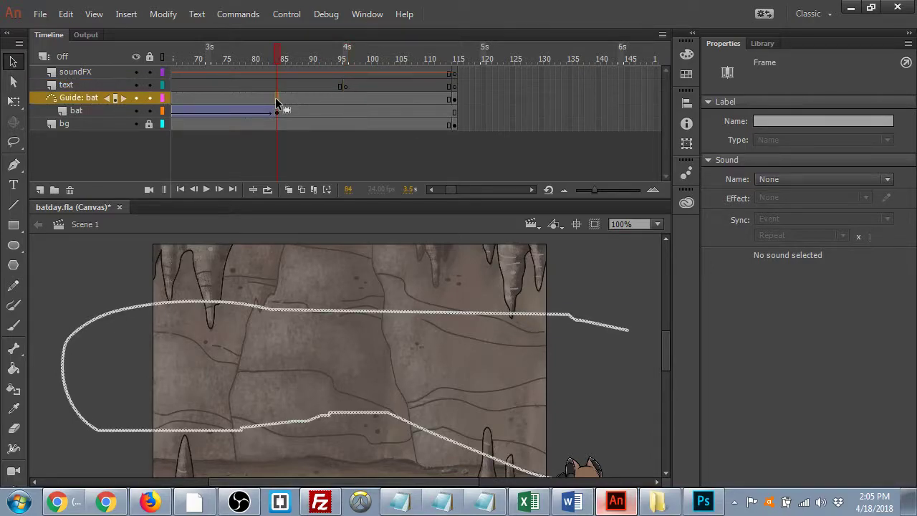
key("F6")
left_click(280, 99)
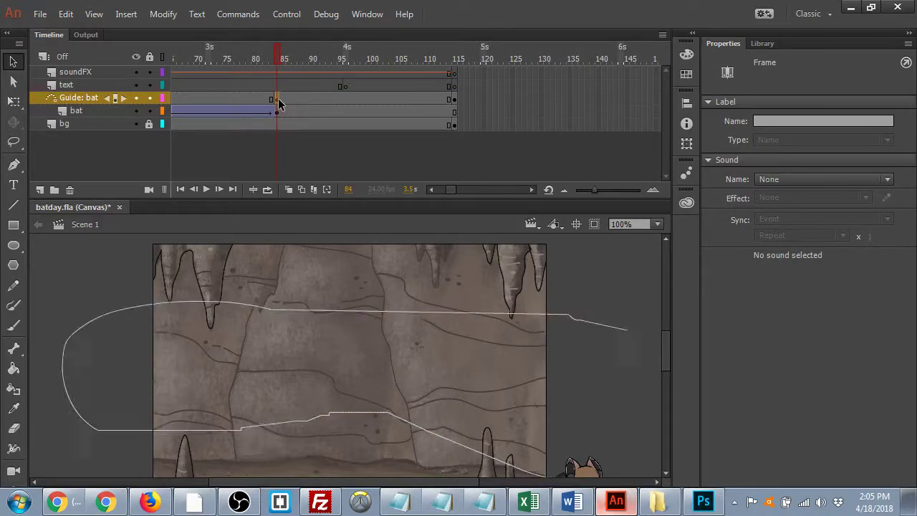
key("shift+F5")
key("shift+F5")
key("shift+F5")
key("shift+F5")
key("shift+F5")
key("shift+F5")
key("shift+F5")
key("shift+F5")
key("shift+F5")
key("shift+F5")
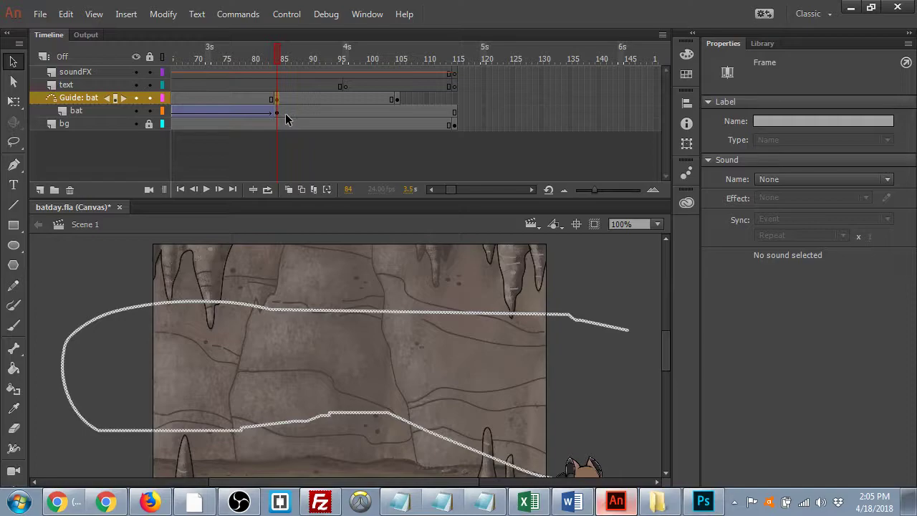
key("shift+F5")
key("shift+F5")
key("shift+F5")
key("shift+F5")
key("shift+F5")
key("shift+F5")
key("shift+F5")
key("shift+F5")
key("shift+F5")
key("shift+F5")
key("shift+F5")
key("shift+F5")
key("shift+F5")
key("shift+F5")
key("shift+F5")
key("shift+F5")
key("shift+F5")
key("shift+F5")
key("shift+F5")
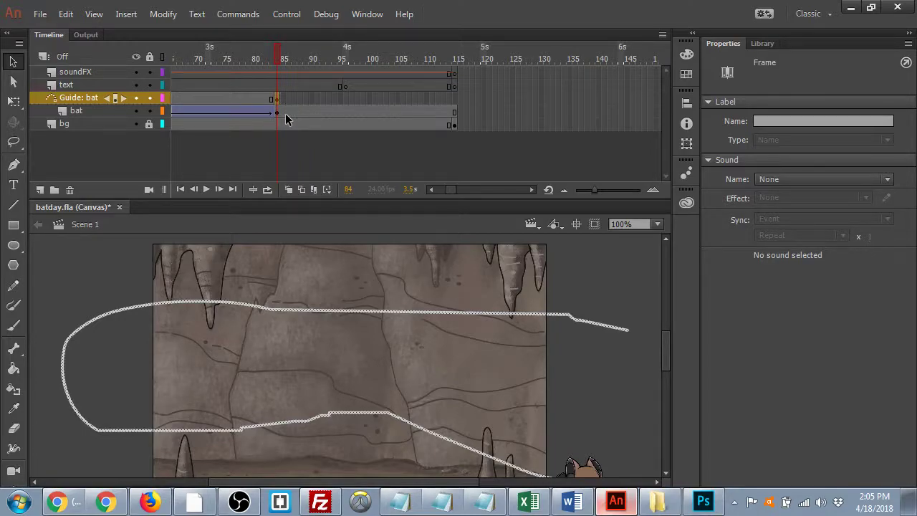
left_click_drag(286, 53, 280, 124)
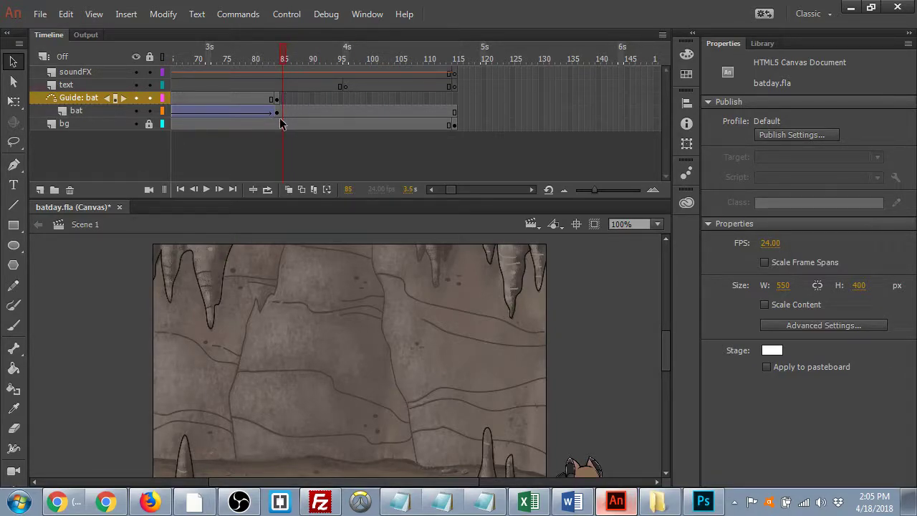
left_click(282, 111)
key("shift+F5")
key("shift+F5")
key("shift+F5")
key("shift+F5")
key("shift+F5")
key("shift+F5")
key("shift+F5")
key("shift+F5")
key("shift+F5")
key("shift+F5")
key("shift+F5")
key("shift+F5")
key("shift+F5")
key("shift+F5")
key("shift+F5")
key("shift+F5")
key("shift+F5")
key("shift+F5")
key("shift+F5")
key("shift+F5")
key("shift+F5")
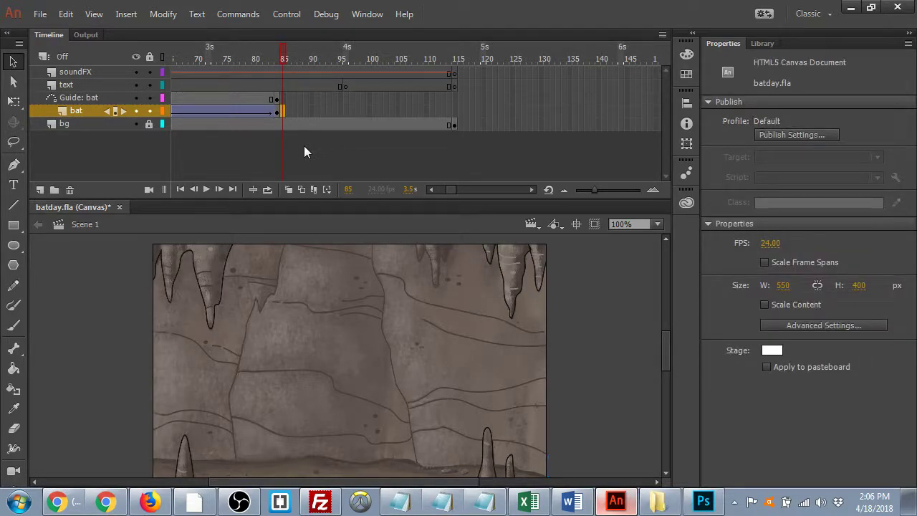
left_click_drag(306, 57, 426, 63)
left_click(345, 86)
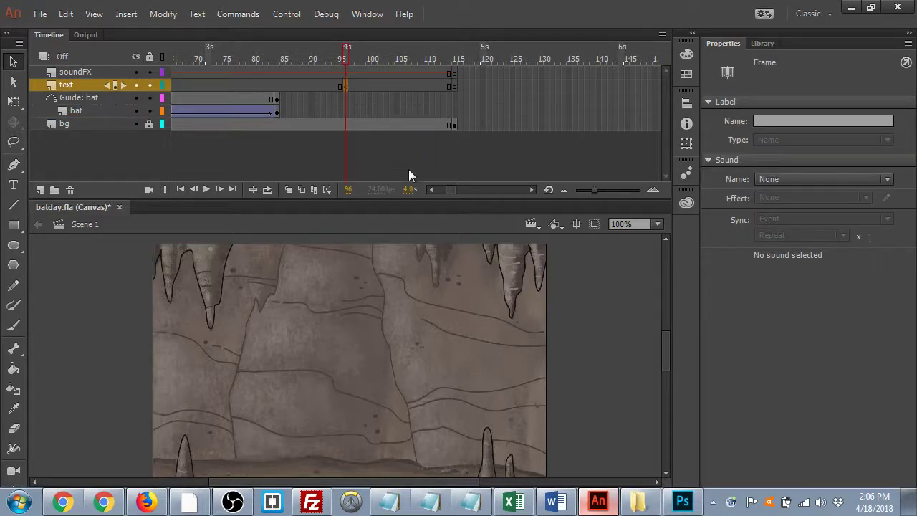
left_click(13, 186)
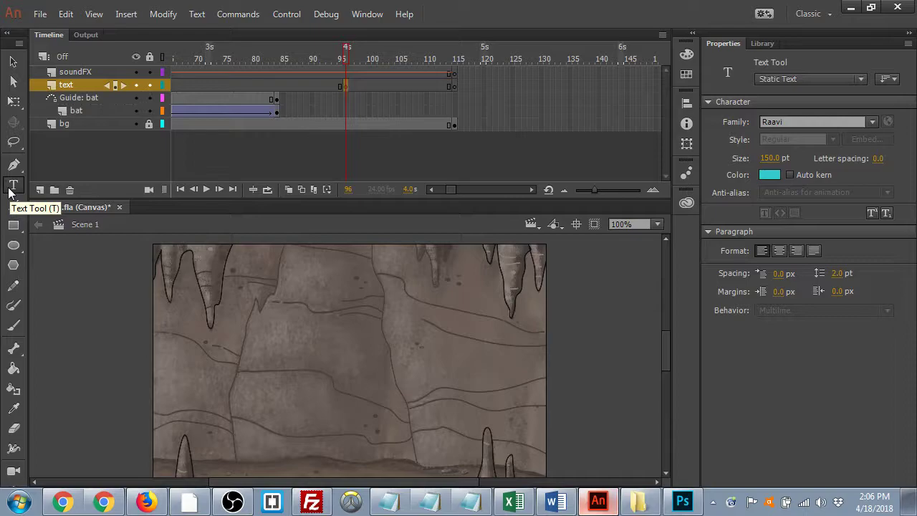
left_click(283, 296)
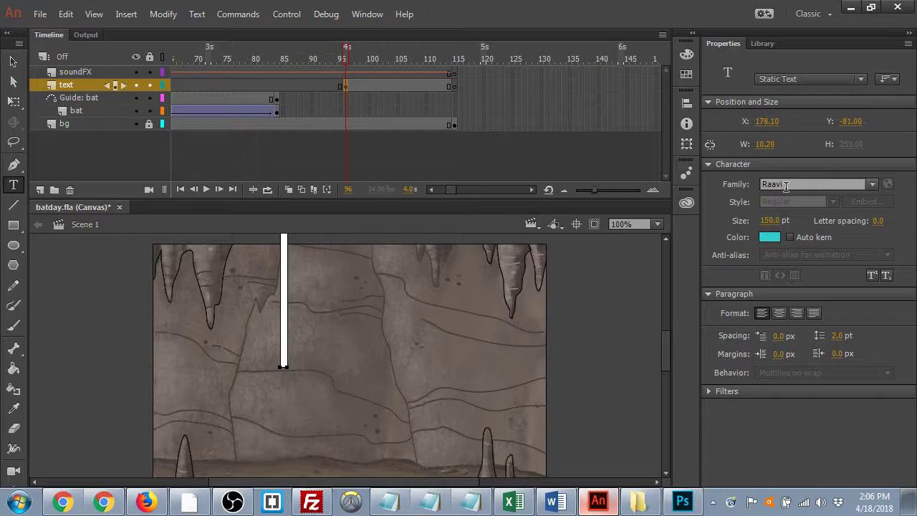
left_click(769, 237)
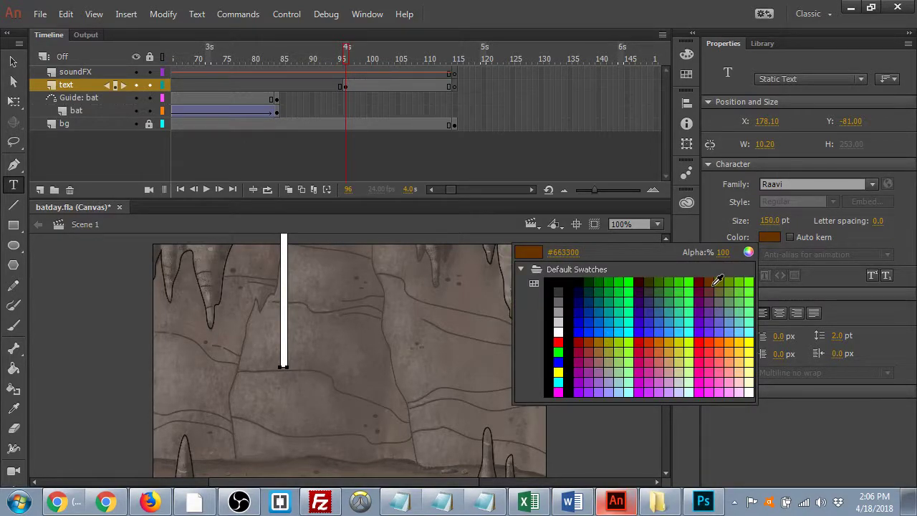
left_click(709, 282)
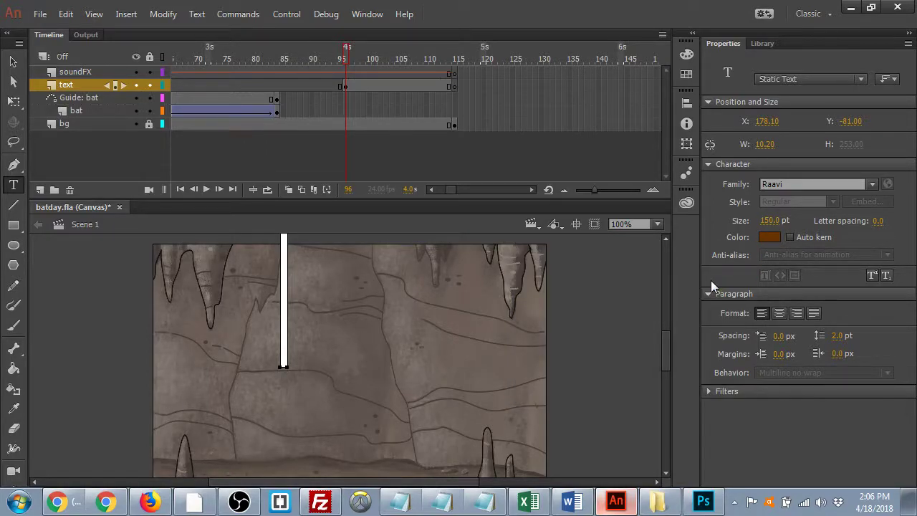
key("p")
left_click(13, 187)
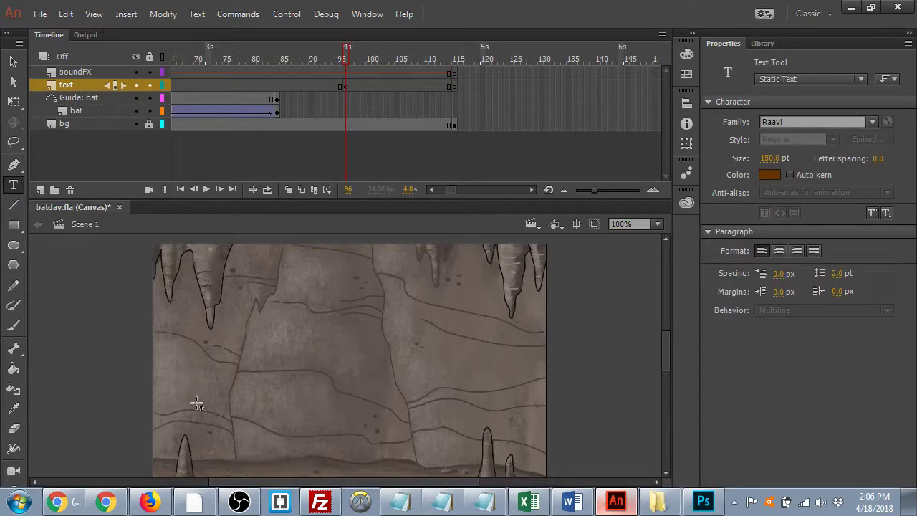
left_click(264, 380)
type("Happy")
key("Return")
type("Bat")
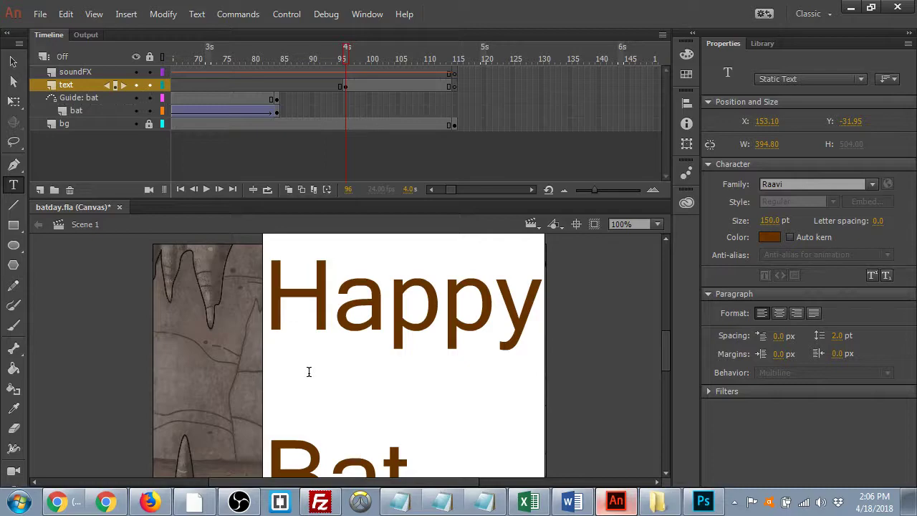
type(" Day!")
left_click_drag(269, 281, 648, 466)
left_click_drag(770, 221, 732, 231)
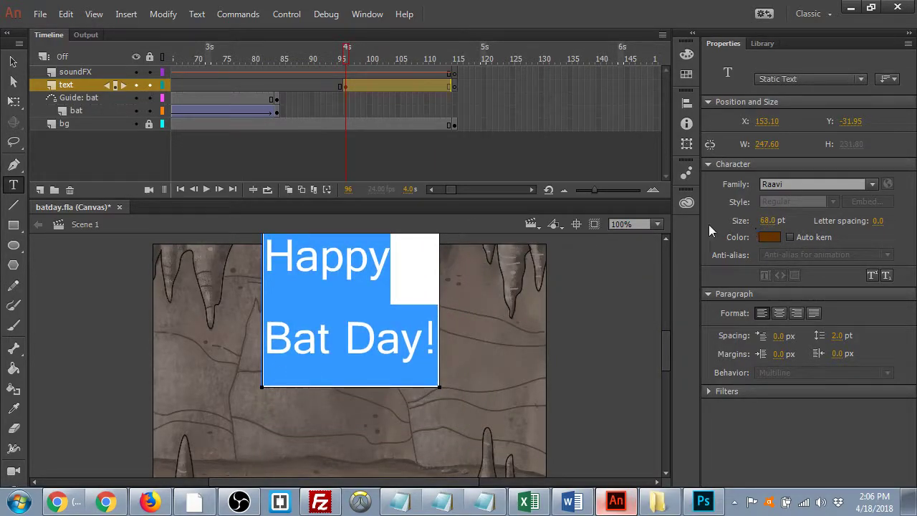
left_click(13, 61)
left_click_drag(336, 267, 338, 337)
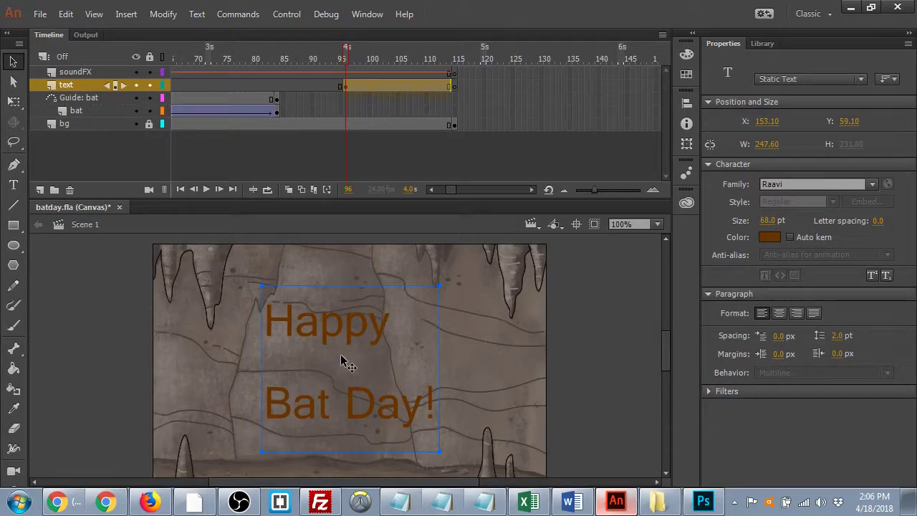
key("Delete")
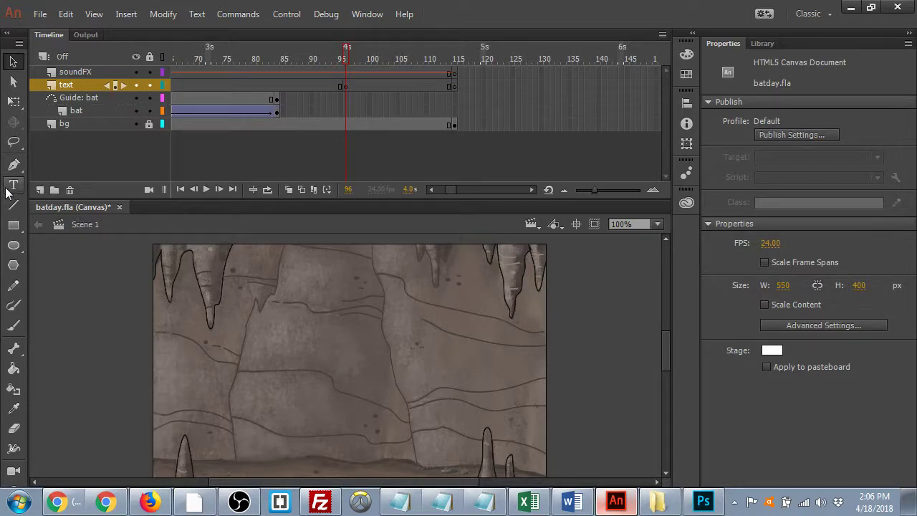
- Type the text 'HAPPY' on the stage and select it
left_click(13, 185)
left_click(286, 279)
type("HAPP")
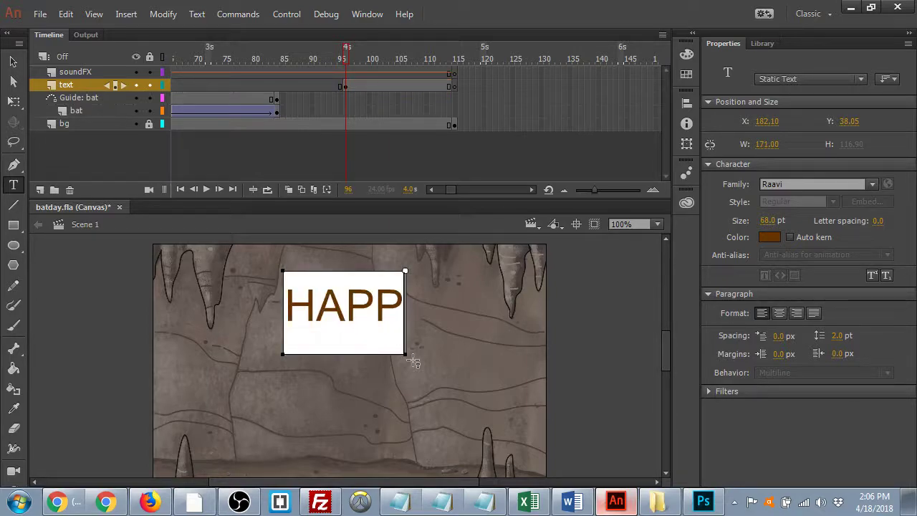
type("Y")
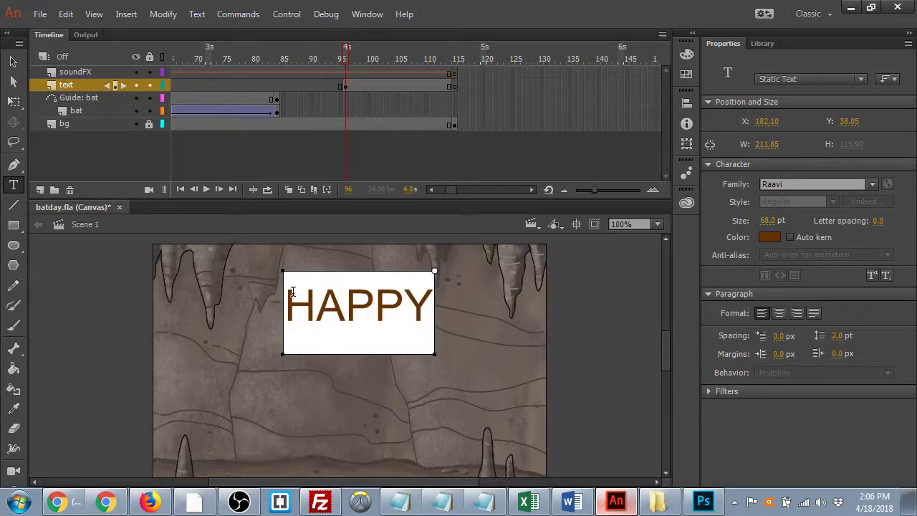
left_click_drag(286, 295, 440, 303)
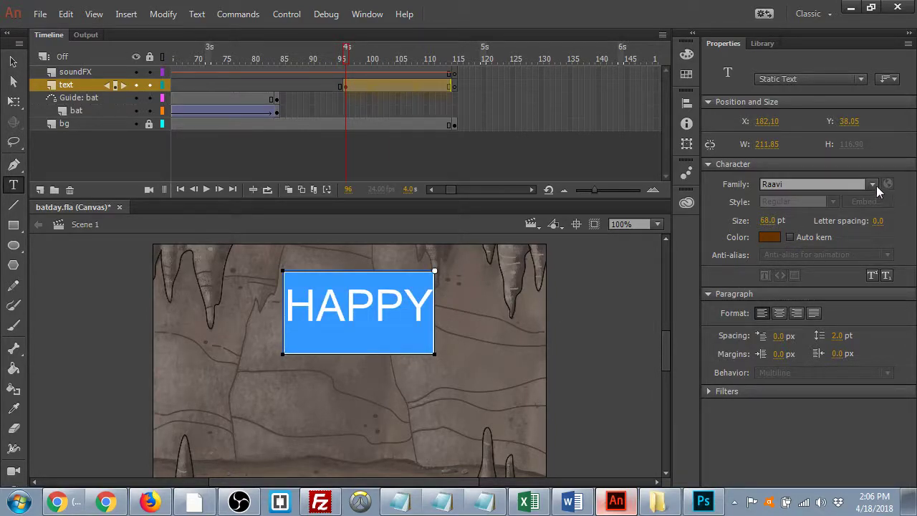
- Cycle the HAPPY font family from Shruti through CordiaUPC to LilyUPC
left_click(875, 185)
left_click(837, 249)
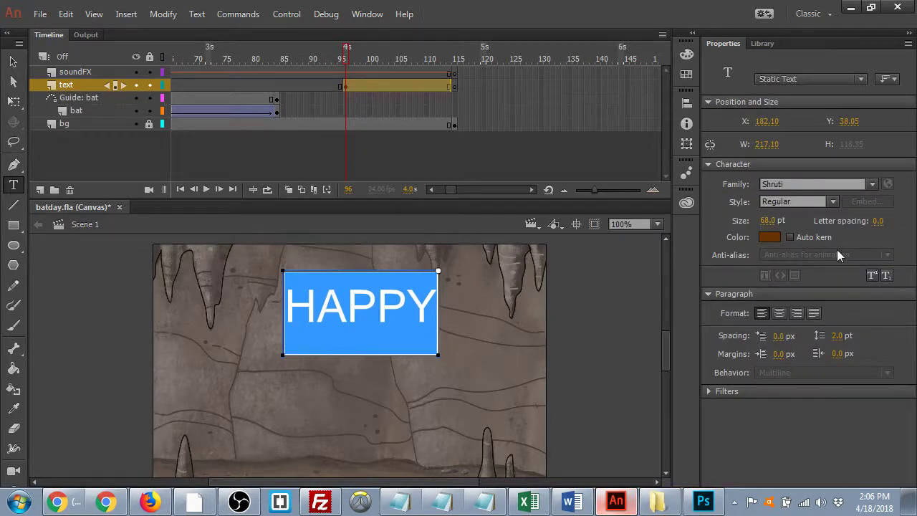
key("Down")
key("Down")
key("Down")
key("Down")
key("Down")
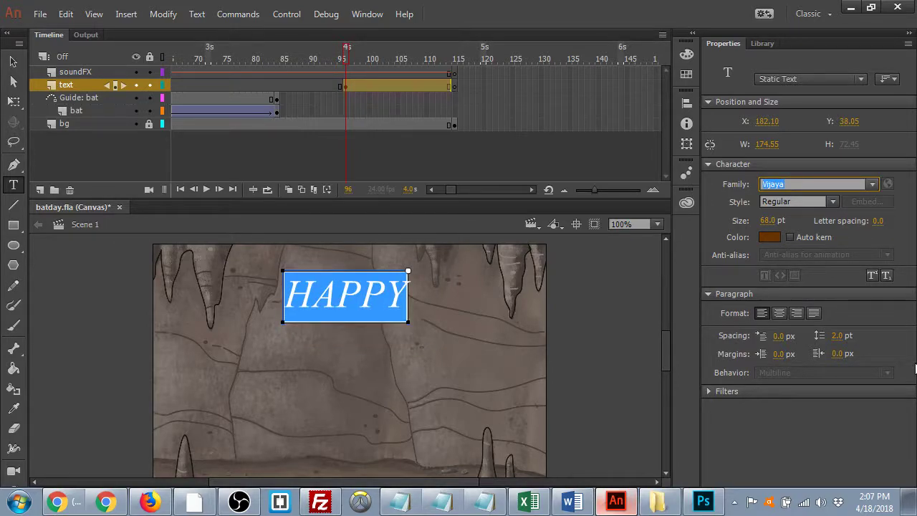
key("Down")
key("Down")
key("Down")
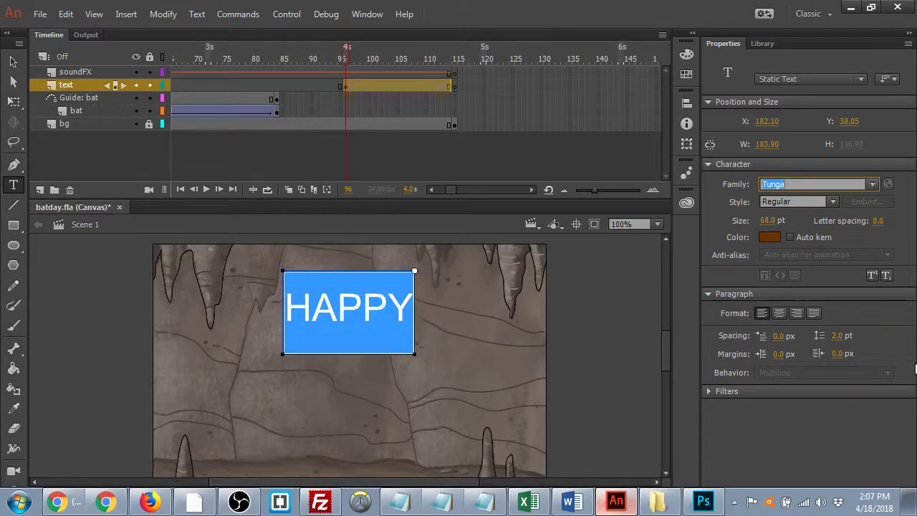
key("Down")
key("Down")
key("Down")
key("Down")
key("Down")
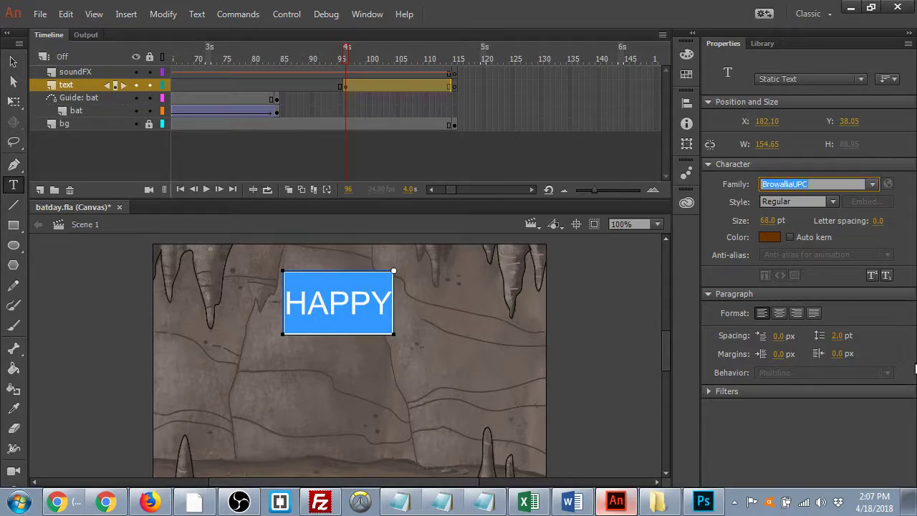
key("Down")
key("Down")
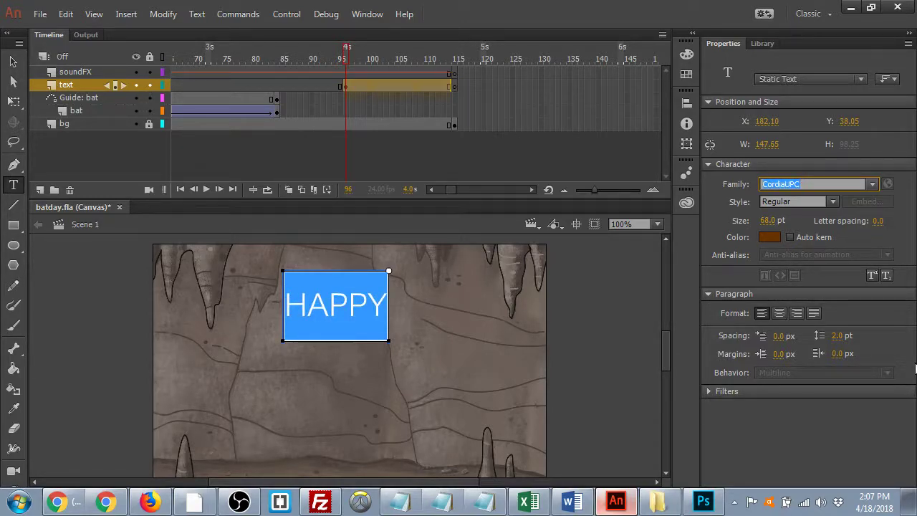
key("Down")
key("Down")
key("Down")
key("Down")
key("Down")
key("Down")
key("Down")
key("Down")
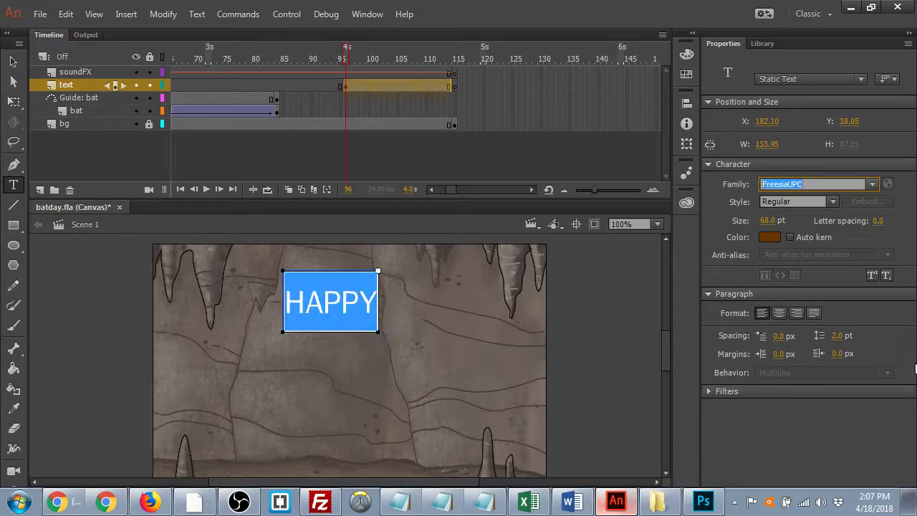
key("Down")
key("Down")
key("Down")
key("Down")
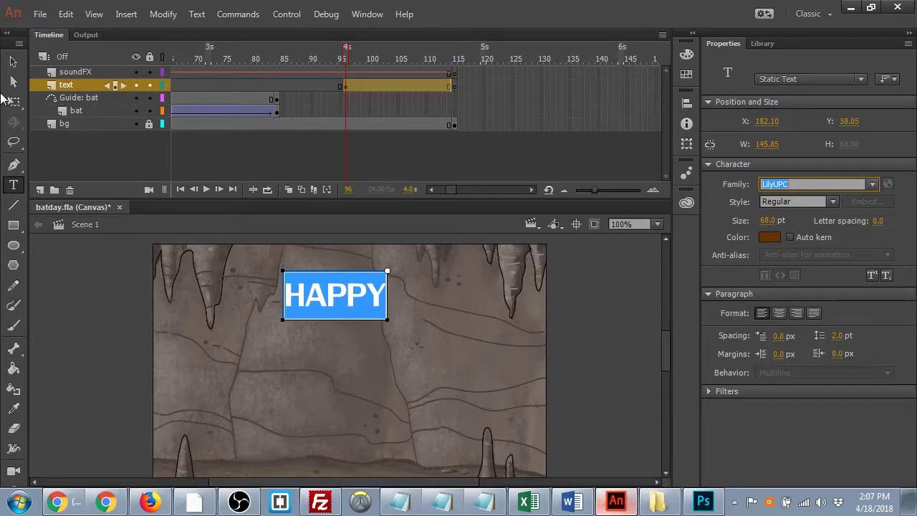
left_click(11, 63)
left_click_drag(353, 298, 372, 337)
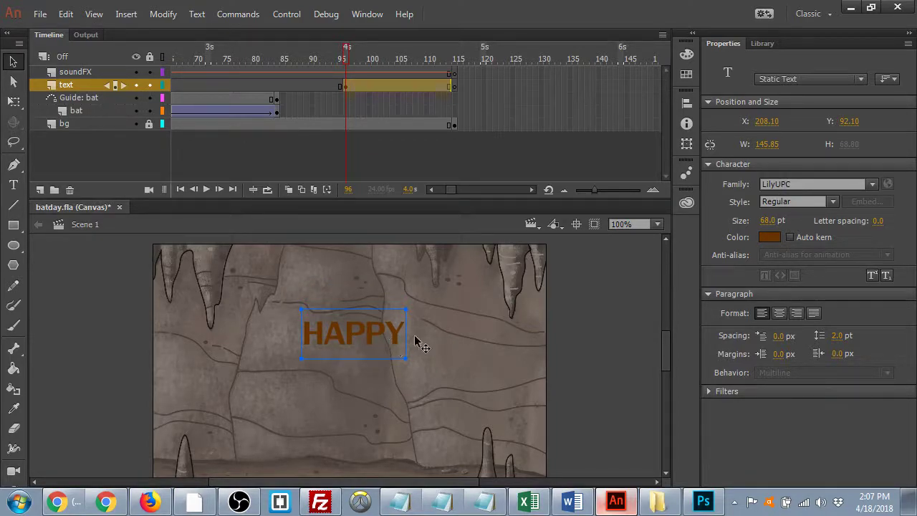
- Colour all the HAPPY letters black
double_click(325, 331)
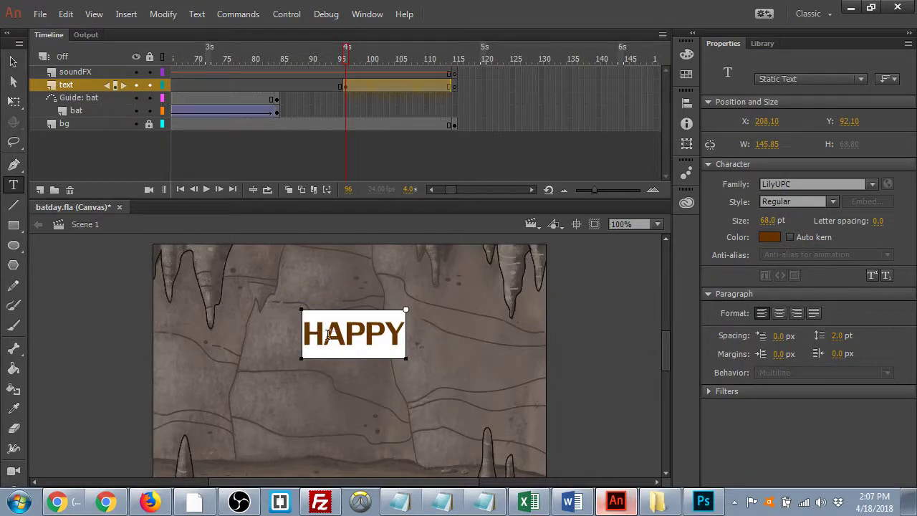
left_click_drag(305, 331, 442, 333)
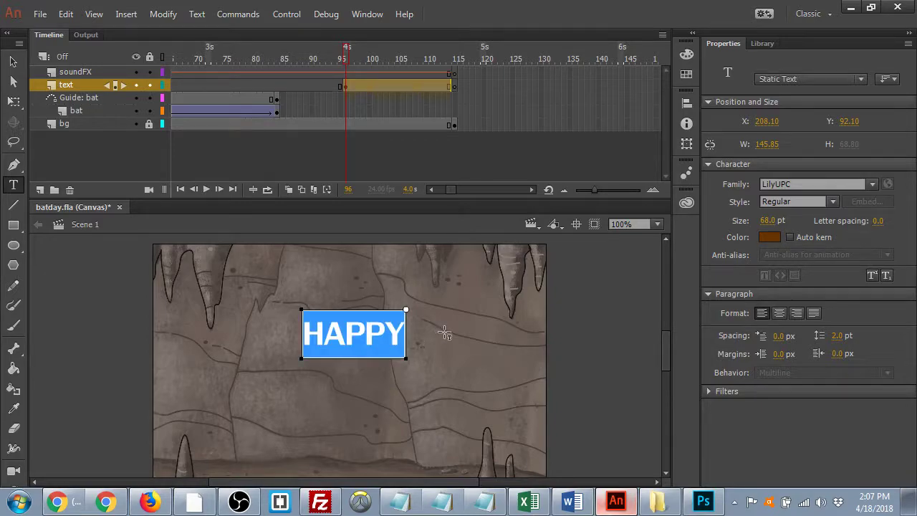
left_click(768, 237)
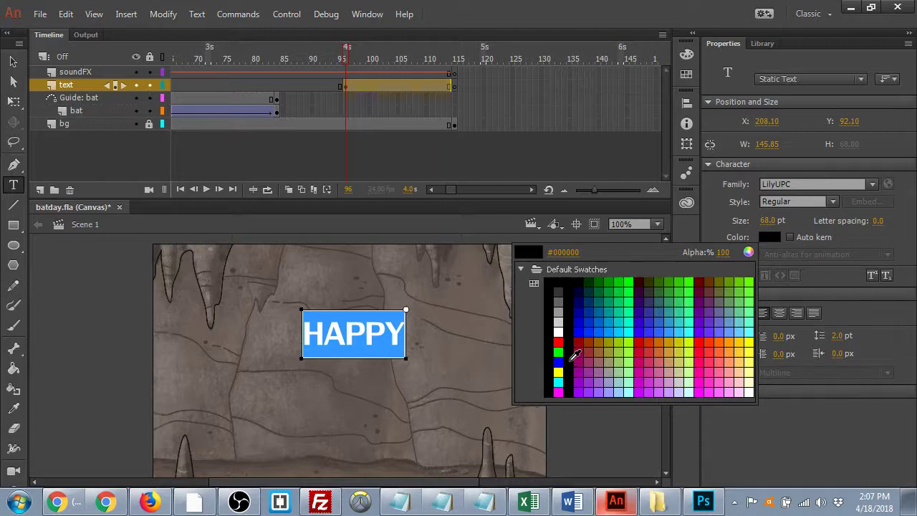
left_click(561, 286)
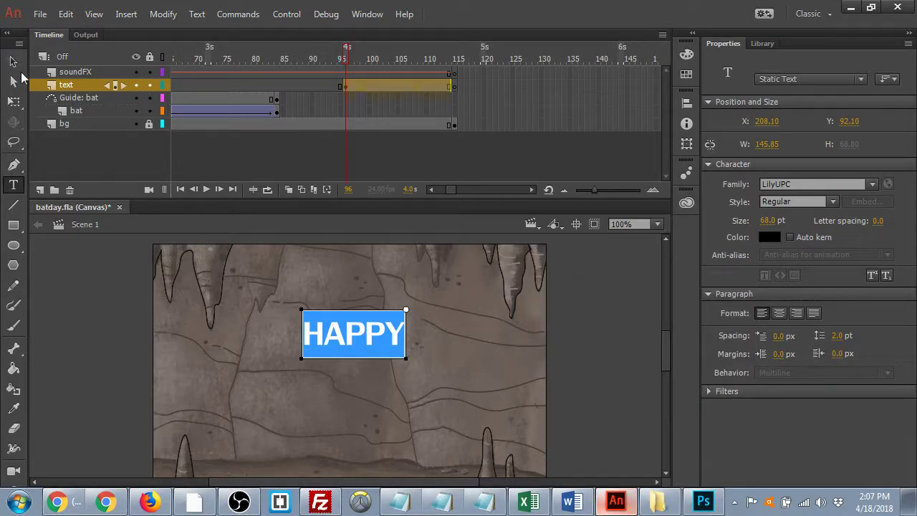
- Enlarge HAPPY to 93 pt and place it just above the stage centre
left_click(12, 63)
left_click_drag(349, 340, 351, 307)
left_click_drag(766, 222, 789, 229)
left_click_drag(380, 298, 359, 316)
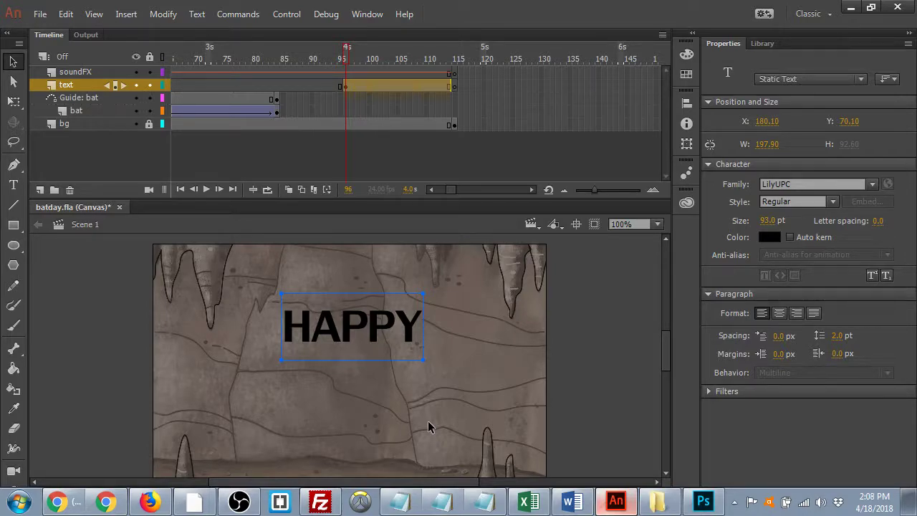
left_click(428, 421)
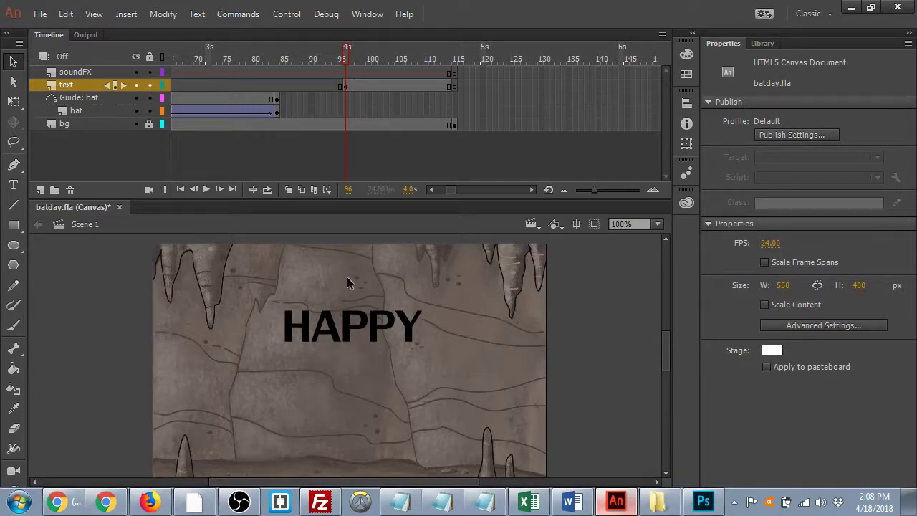
- Reselect the HAPPY text on the text layer
left_click(357, 325)
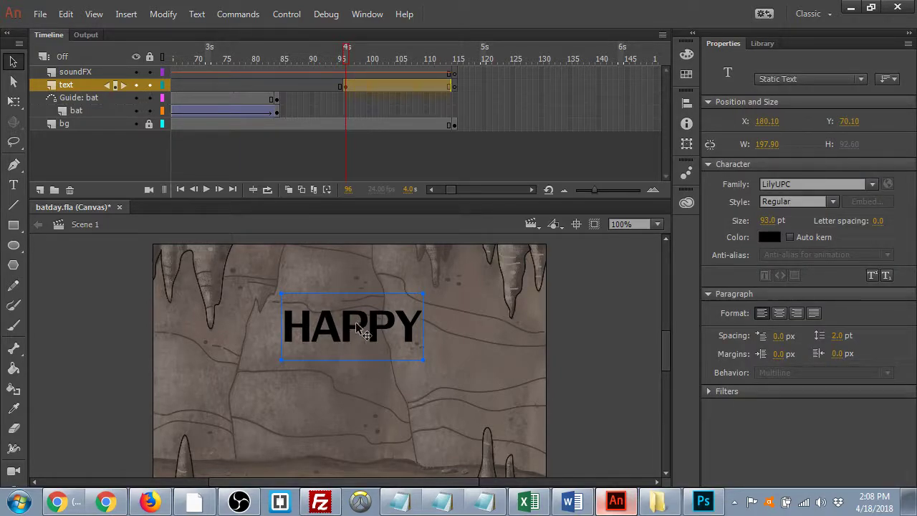
right_click(65, 86)
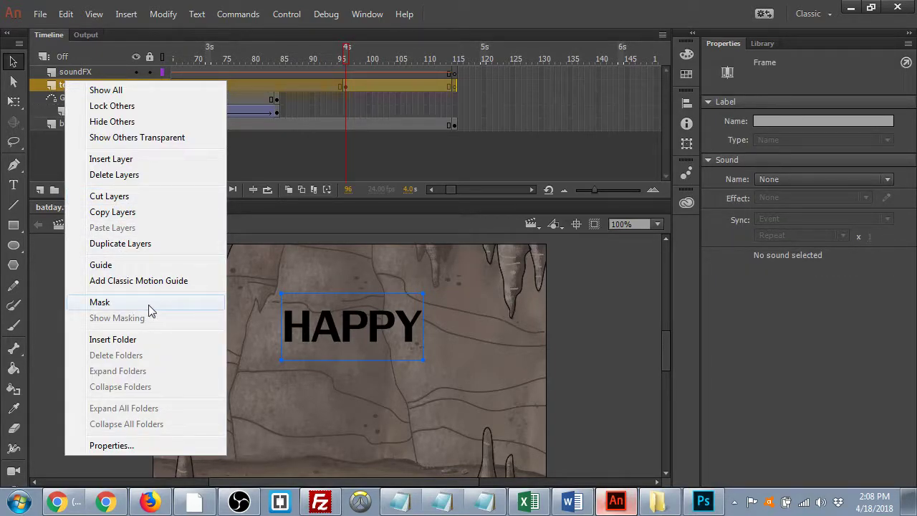
key("Escape")
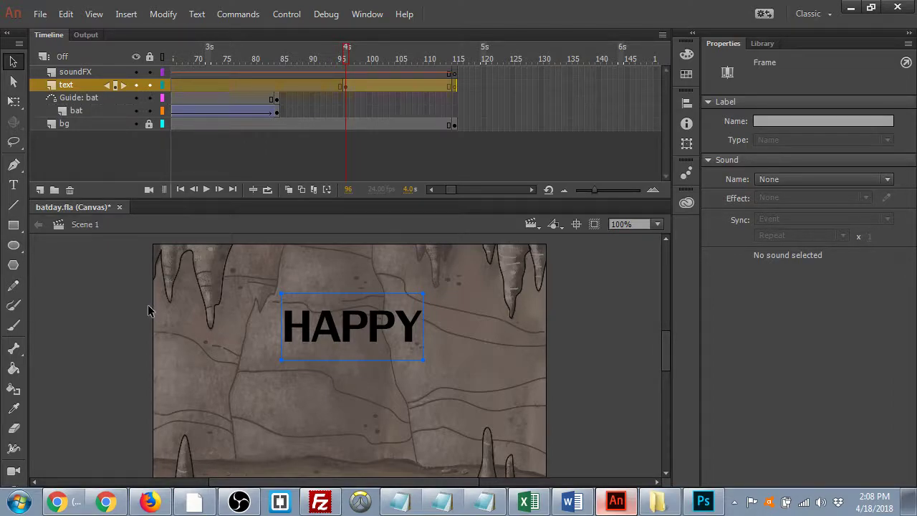
left_click(253, 340)
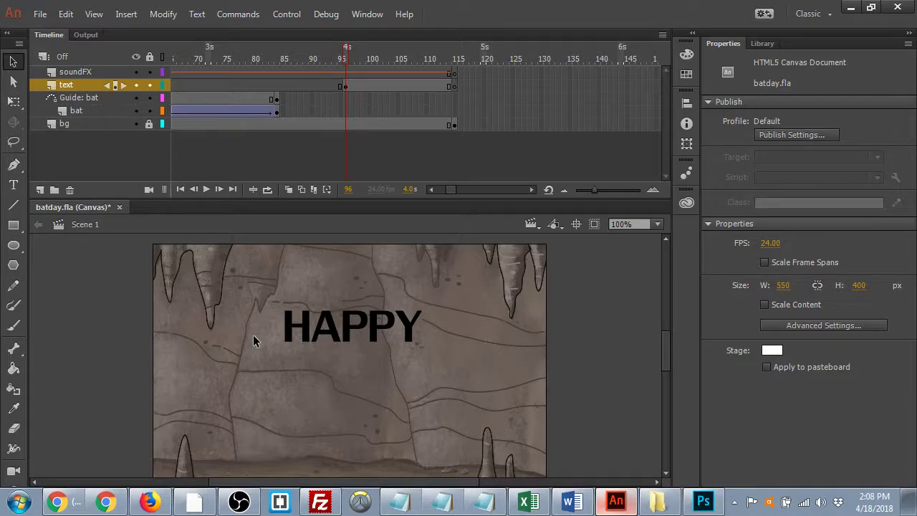
key("ctrl+a")
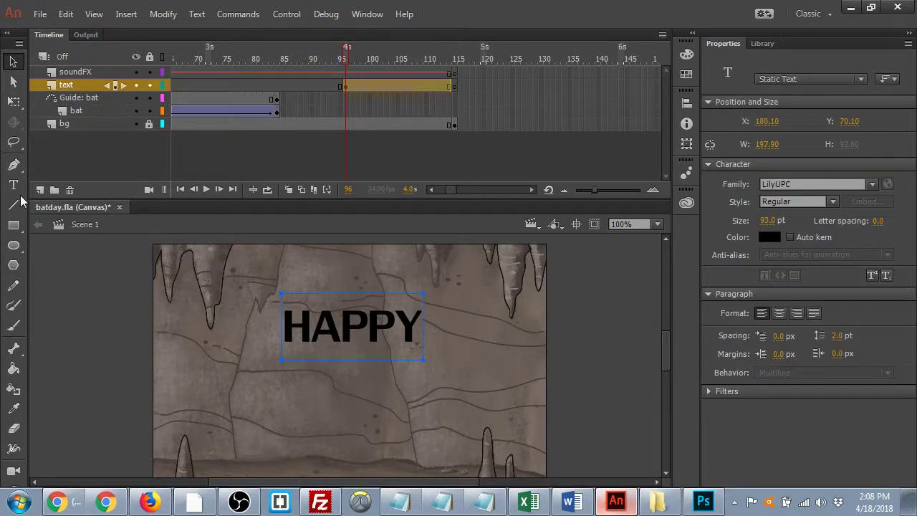
- Add a layer named 'mask' above text and set it as a Mask layer
left_click(40, 189)
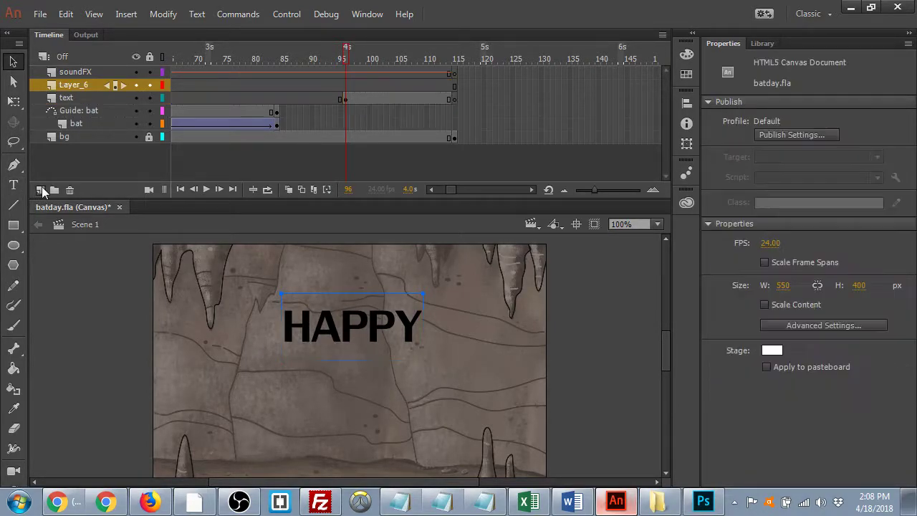
double_click(73, 84)
type("mask")
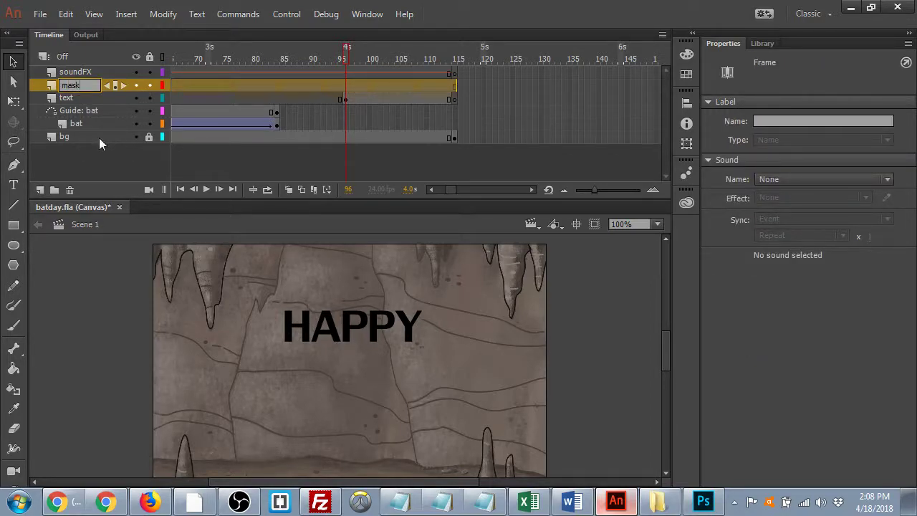
key("Return")
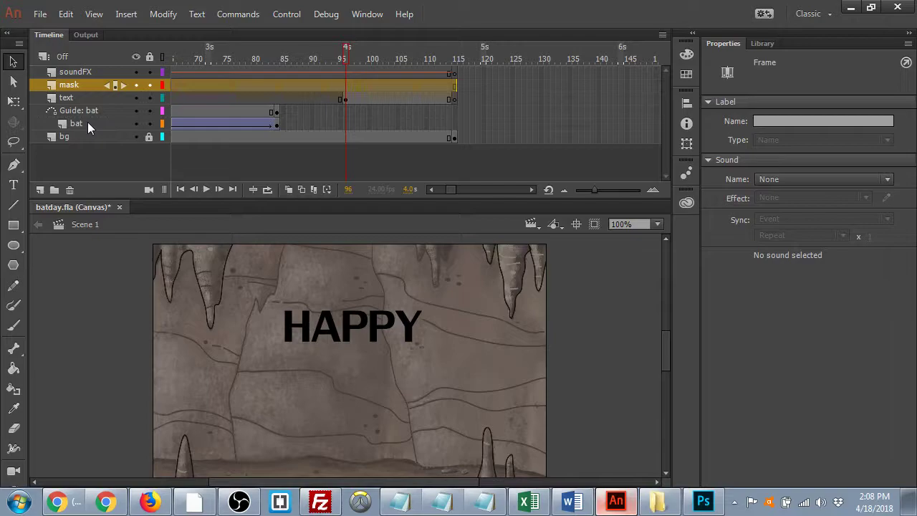
right_click(73, 85)
left_click(122, 305)
- Add a keyframe at frame 96 on the mask layer and draw a rectangle covering HAPPY
left_click(345, 86)
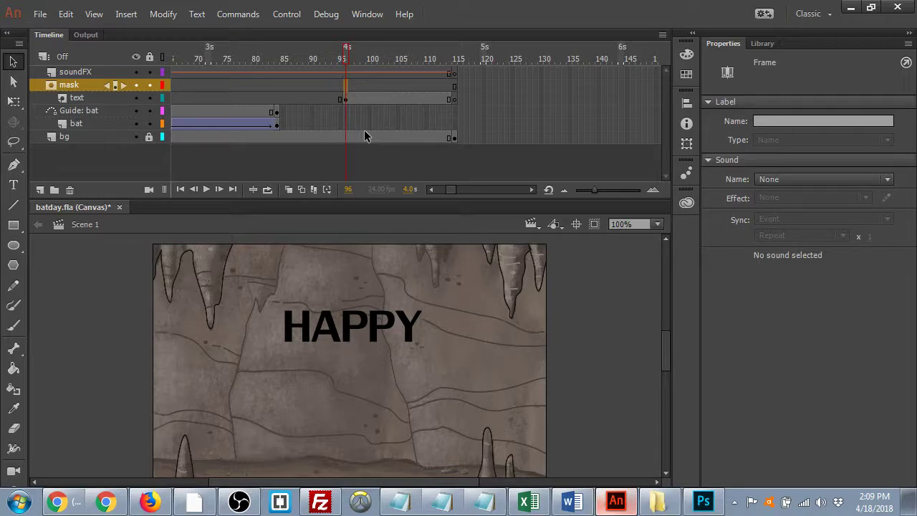
left_click(75, 84)
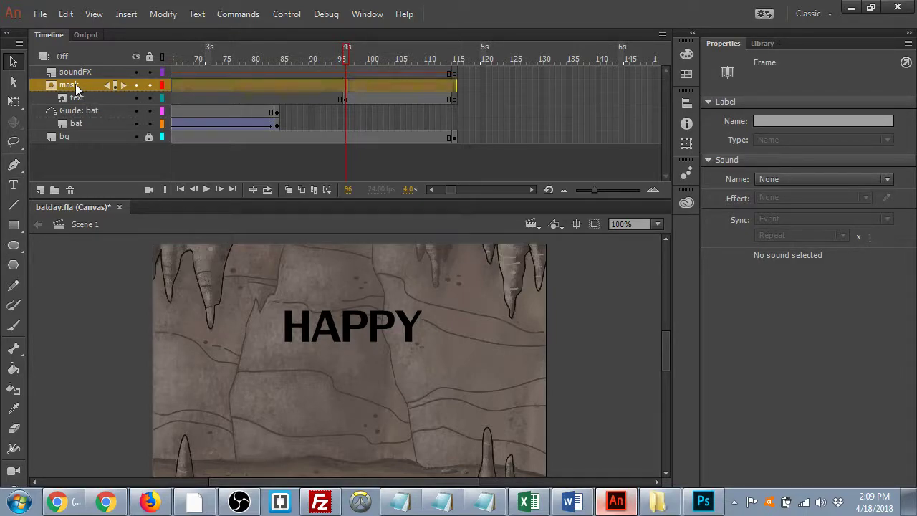
left_click(345, 87)
key("F6")
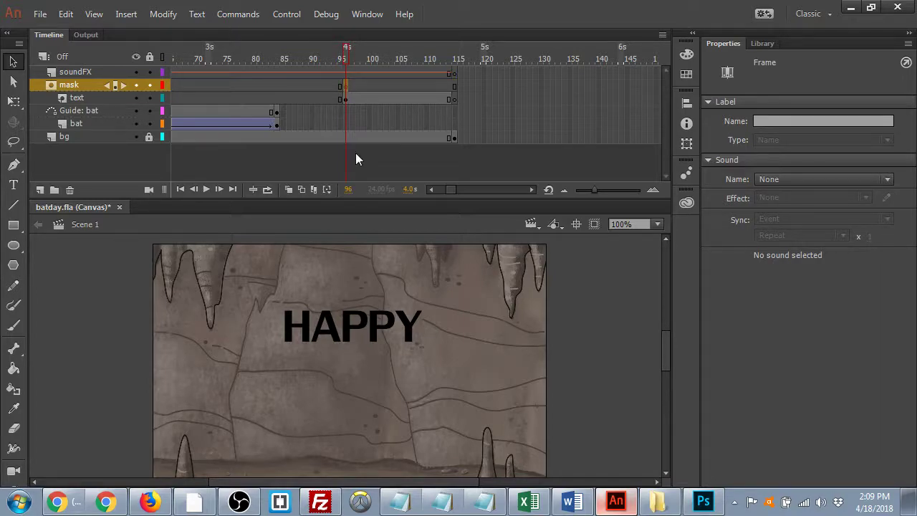
left_click(13, 225)
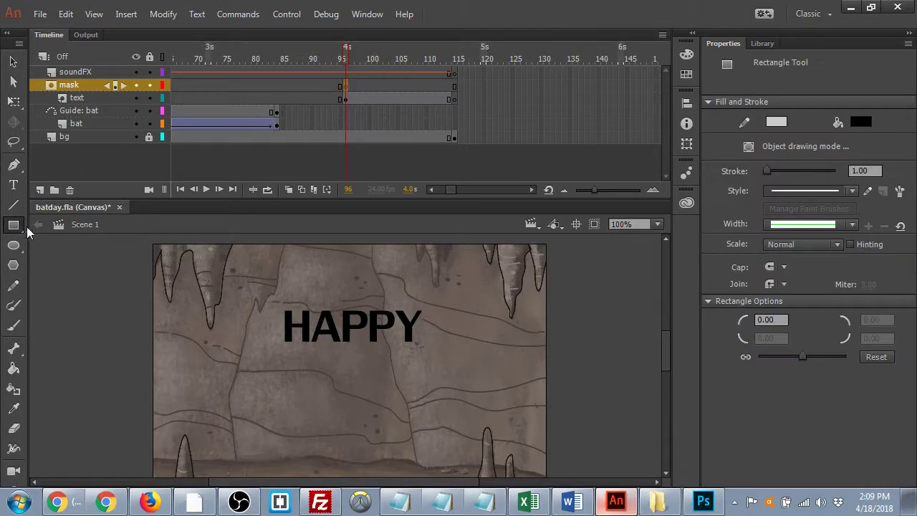
mouse_move(271, 303)
left_mouse_down()
mouse_move(337, 334)
mouse_move(435, 349)
left_mouse_up()
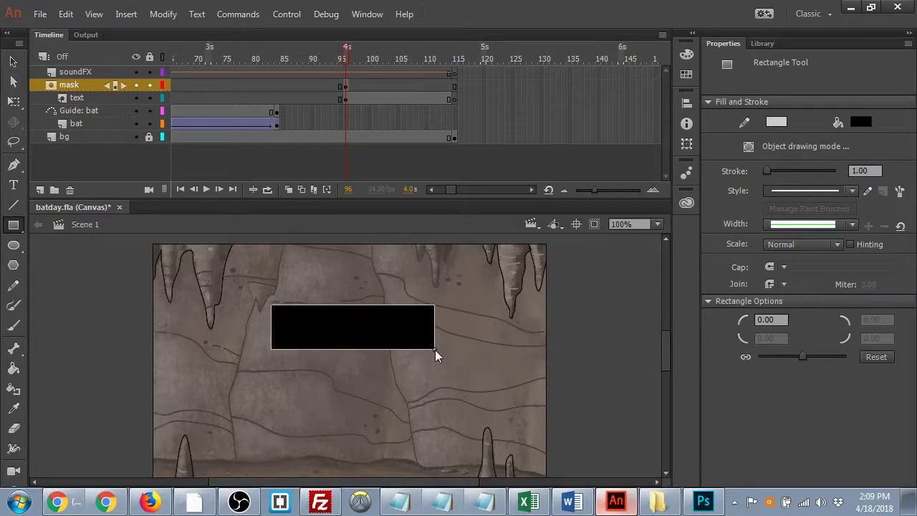
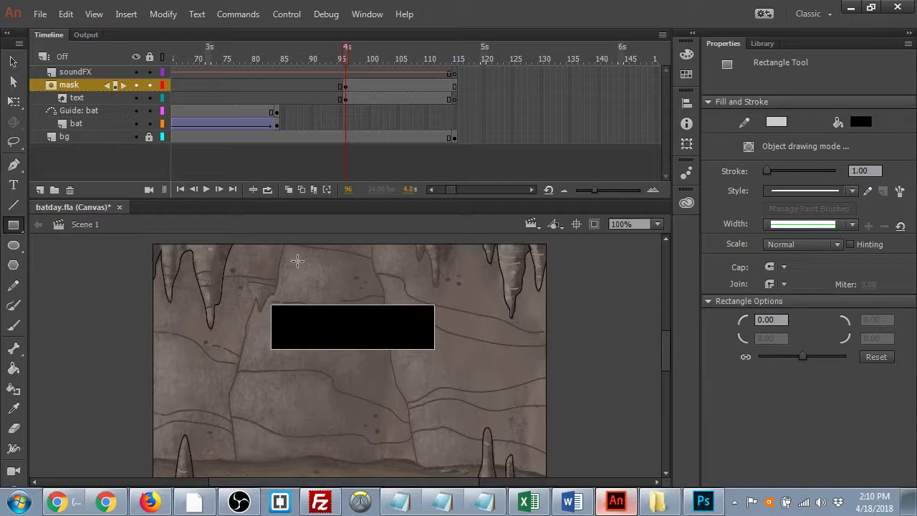
- Lock and then unlock the mask and text layers to preview the mask
left_click(150, 85)
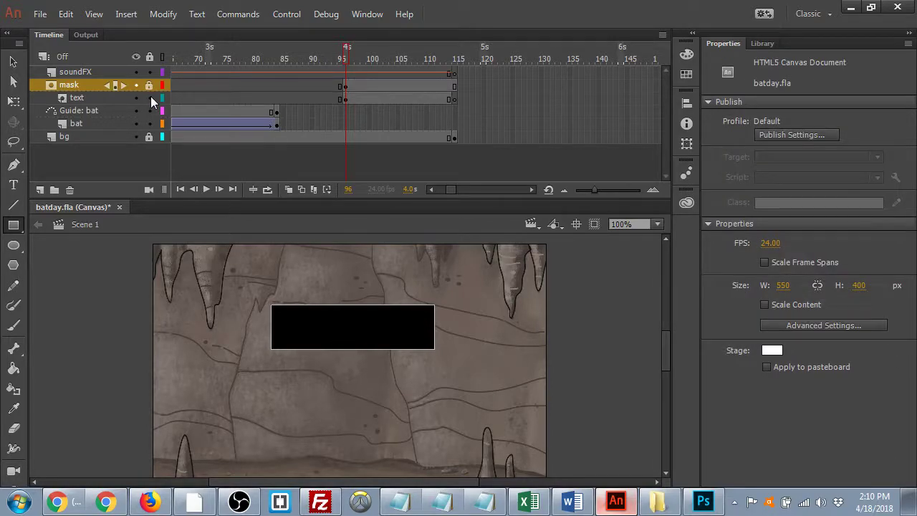
left_click(150, 98)
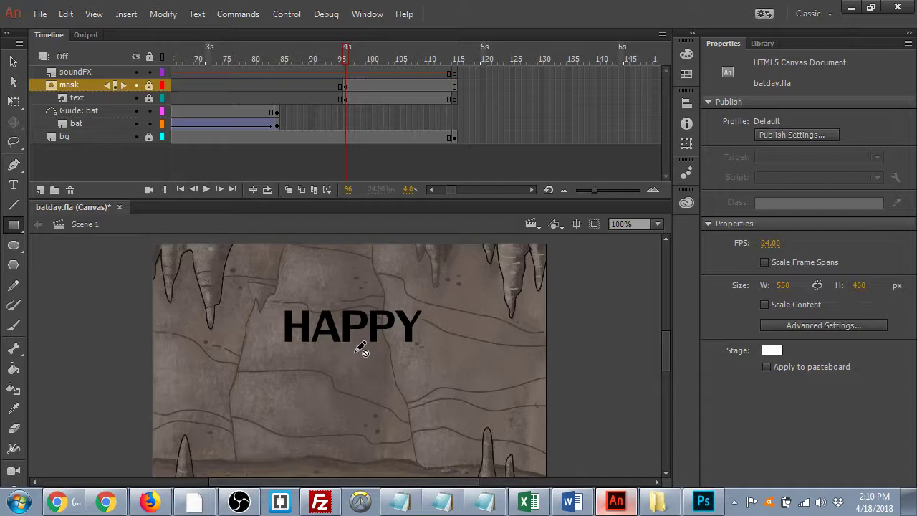
left_click(150, 86)
left_click(151, 98)
- Try nudging the mask rectangle up and previewing it, then undo so it covers the text again
left_click(345, 86)
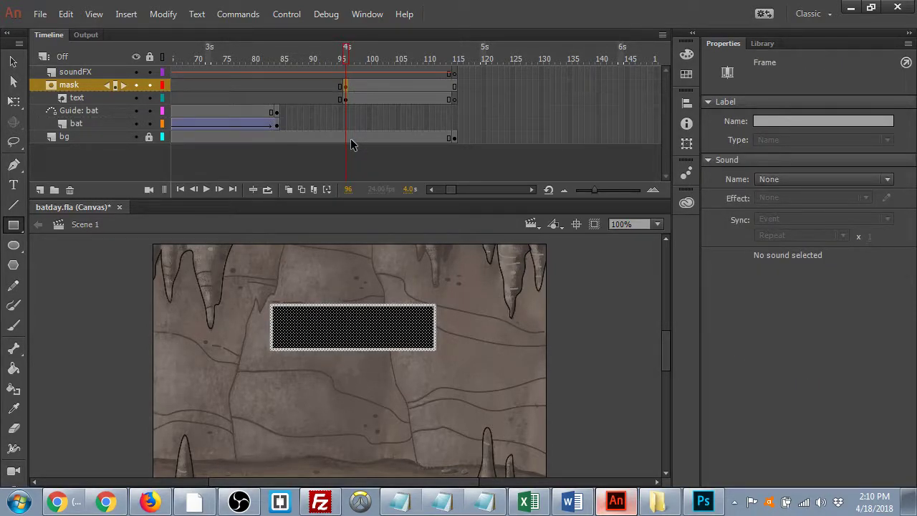
key("Up")
key("Up")
key("Up")
key("Up")
key("Up")
key("Up")
key("Up")
key("Up")
key("Up")
key("Up")
key("Up")
key("Up")
key("Up")
key("Up")
key("Up")
key("Up")
key("Up")
key("Up")
key("Up")
key("Up")
key("Up")
key("Up")
key("Up")
key("Up")
key("Up")
key("Up")
key("Up")
key("Up")
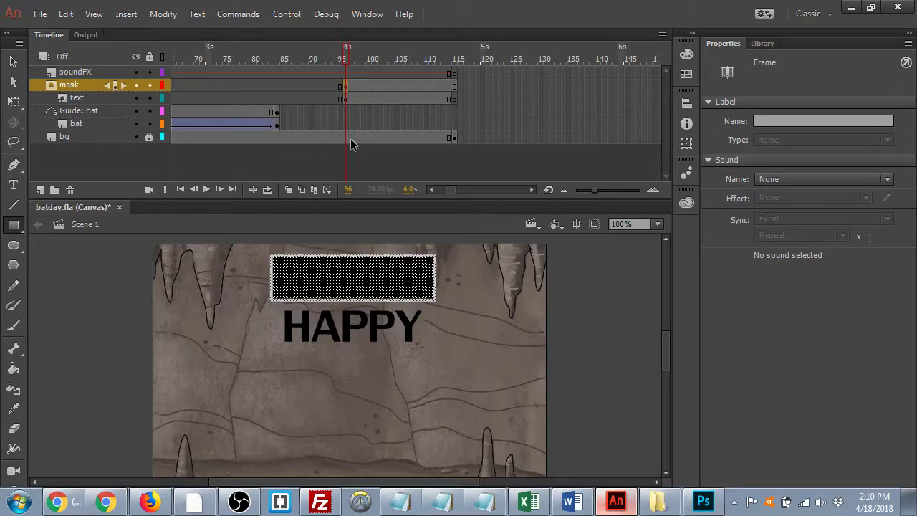
left_click(151, 85)
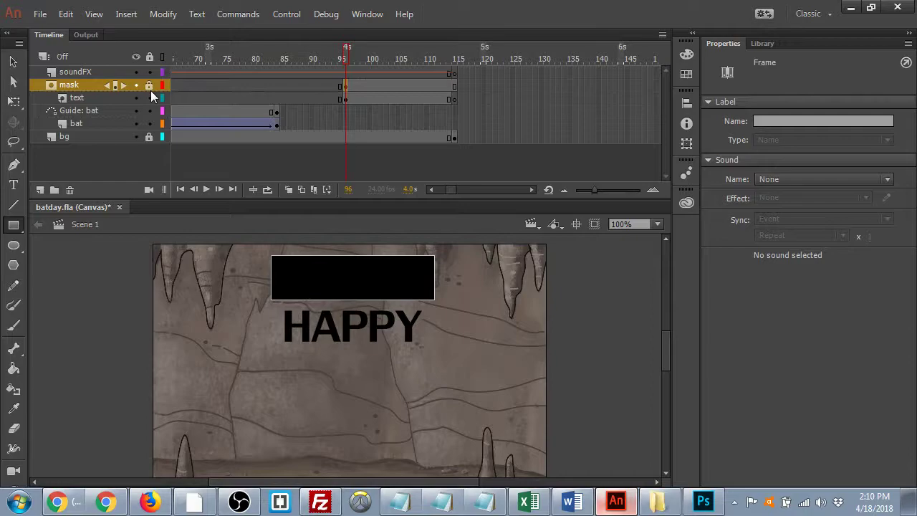
left_click(150, 97)
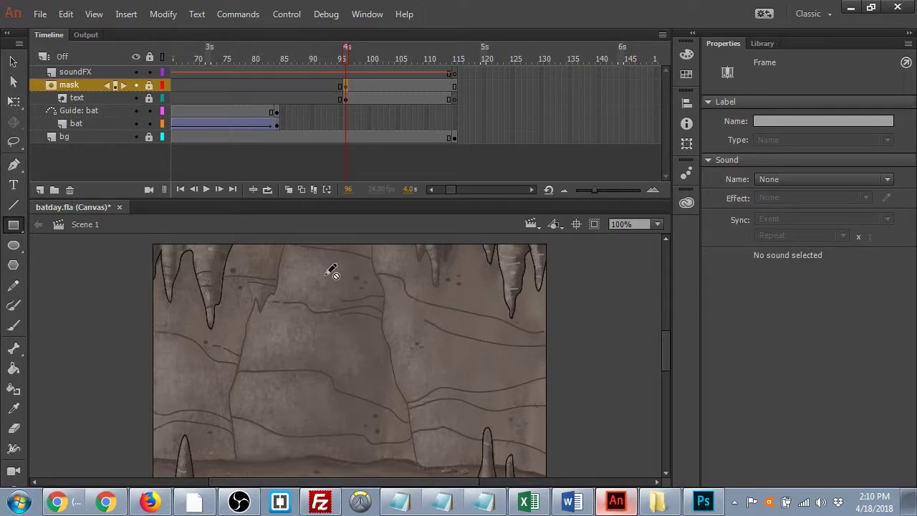
left_click_drag(149, 98, 149, 85)
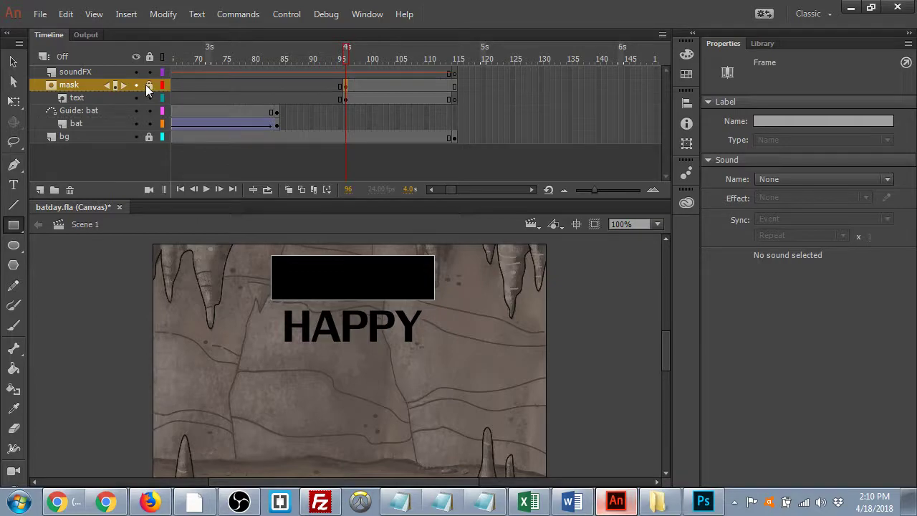
key("ctrl+z")
key("ctrl+z")
key("ctrl+z")
key("ctrl+z")
key("ctrl+z")
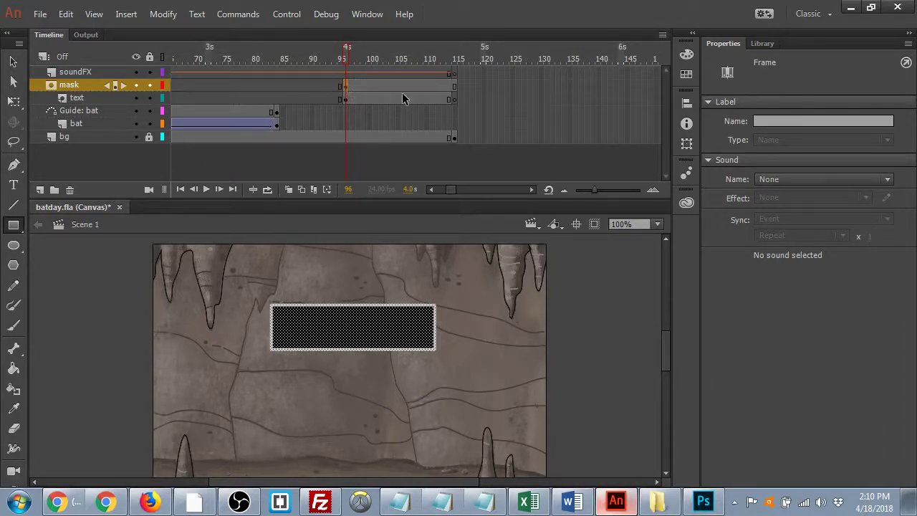
- Nudge the HAPPY text at frame 96 up and convert it to a movie clip symbol named 'text'
left_click(345, 98)
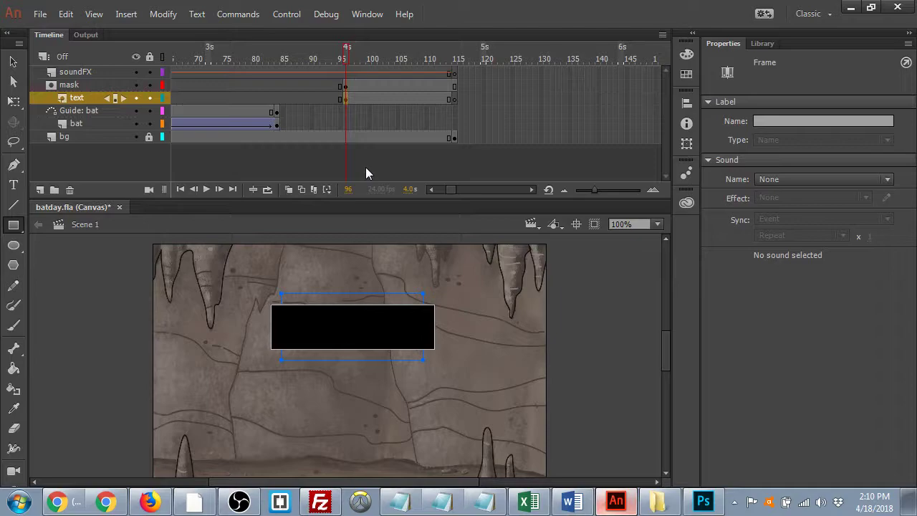
key("shift+Up")
key("shift+Up")
key("shift+Up")
key("shift+Up")
key("shift+Up")
key("shift+Up")
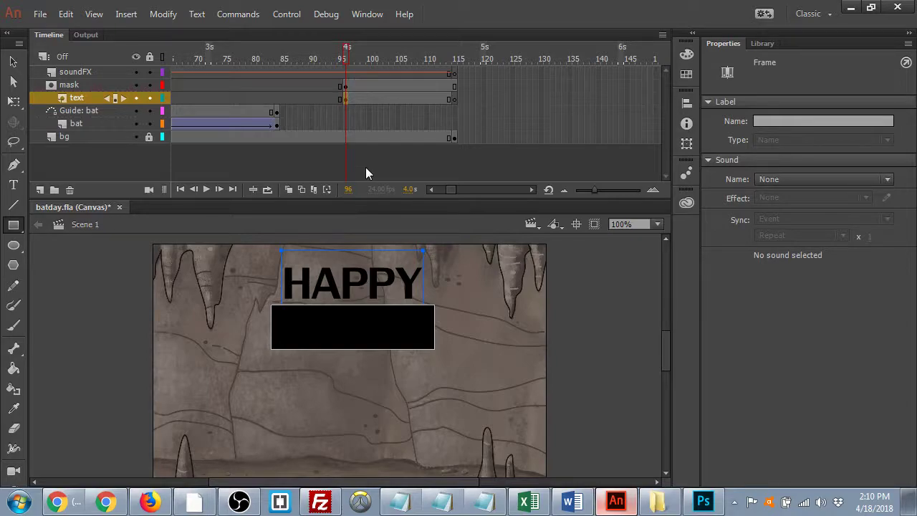
left_click(153, 19)
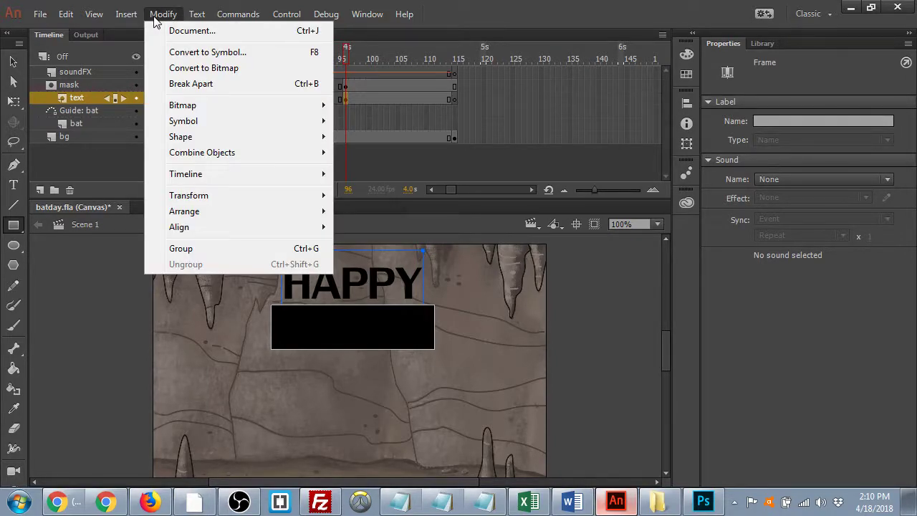
left_click(235, 55)
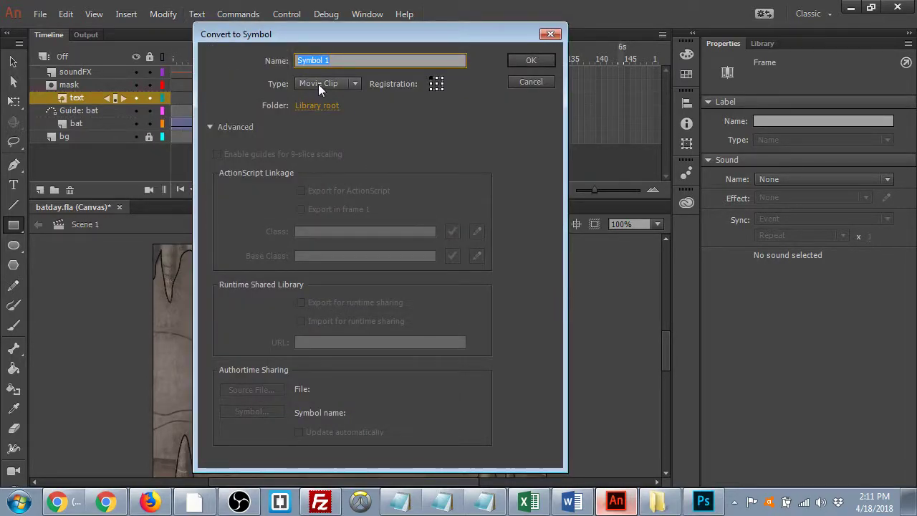
type("text")
left_click(531, 61)
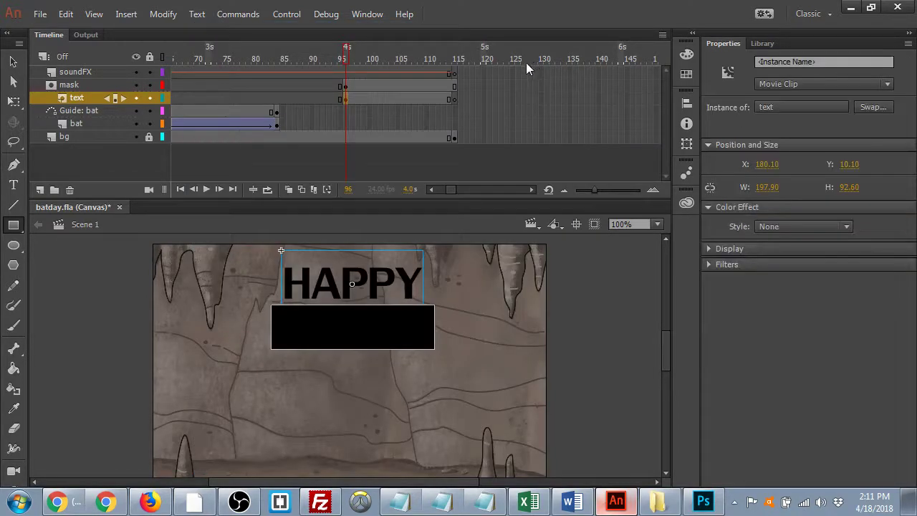
left_click(454, 99)
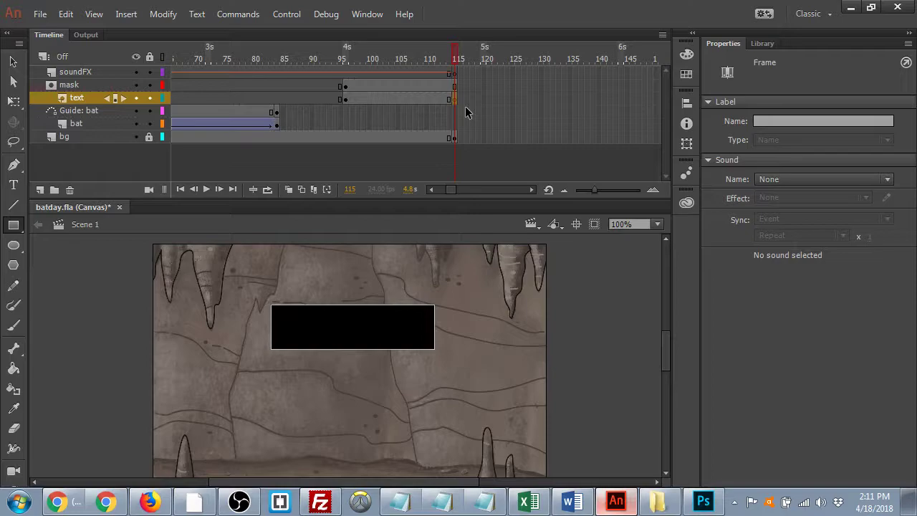
- Add a keyframe at frame 115 on the text layer and nudge HAPPY down into the mask rectangle
key("F6")
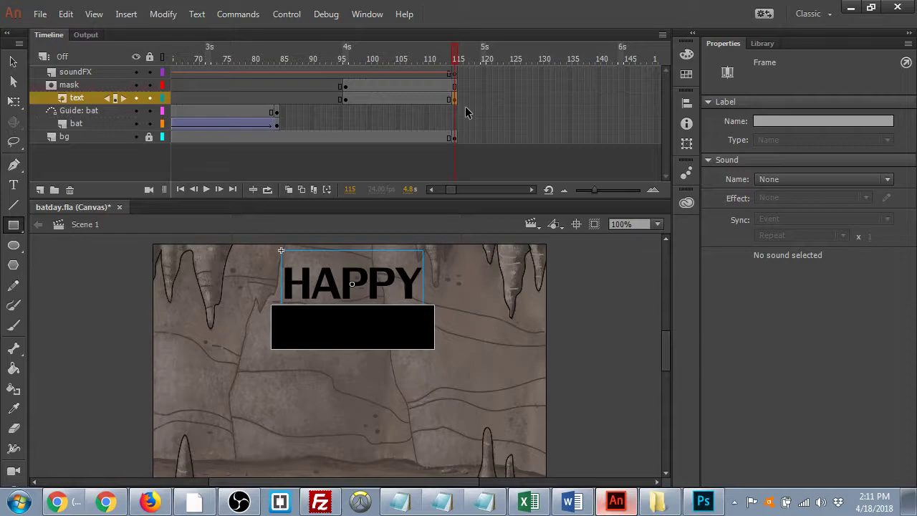
key("shift+Down")
key("shift+Down")
key("shift+Down")
key("shift+Down")
key("shift+Down")
key("shift+Down")
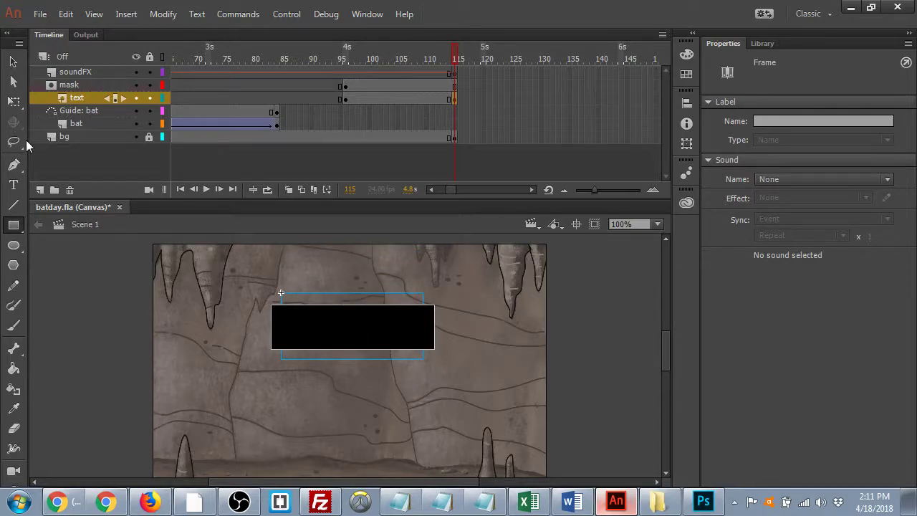
key("shift+Up")
key("shift+Up")
key("shift+Up")
key("shift+Up")
key("shift+Up")
key("shift+Up")
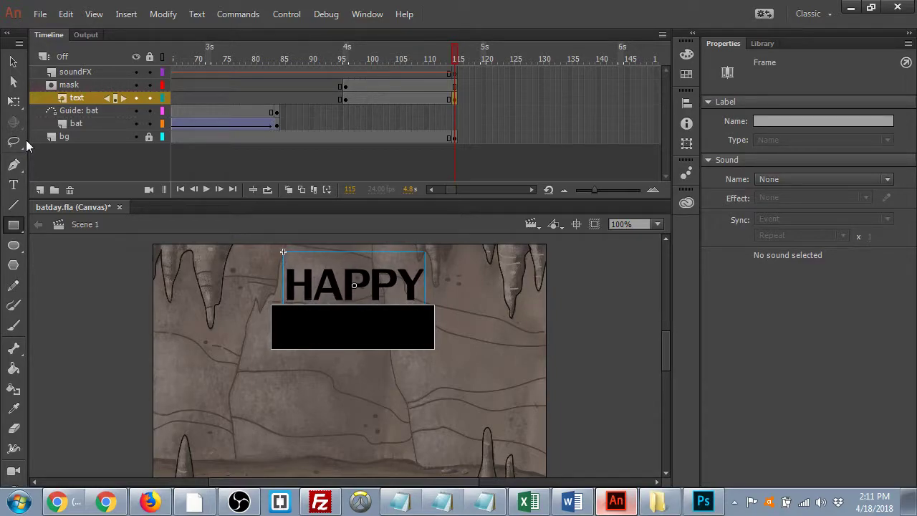
key("Left")
key("Left")
key("Left")
key("Up")
key("Up")
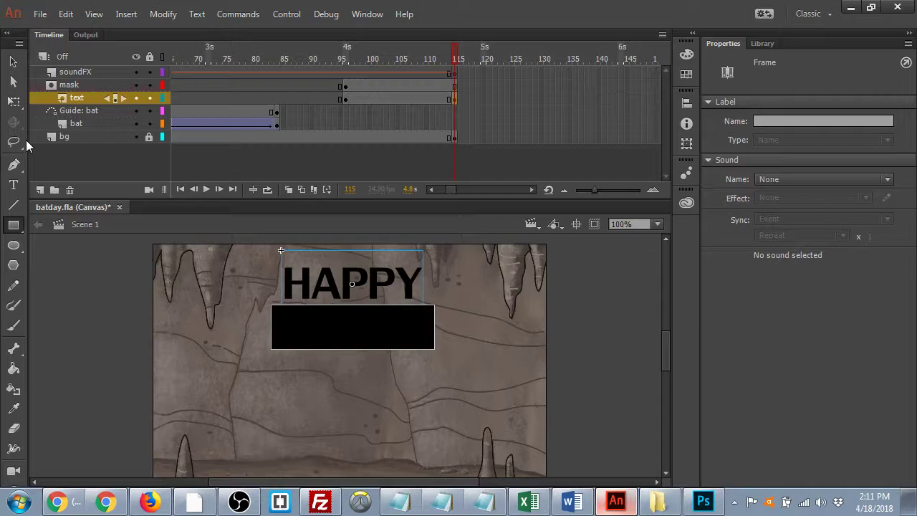
key("Down")
key("Down")
key("Down")
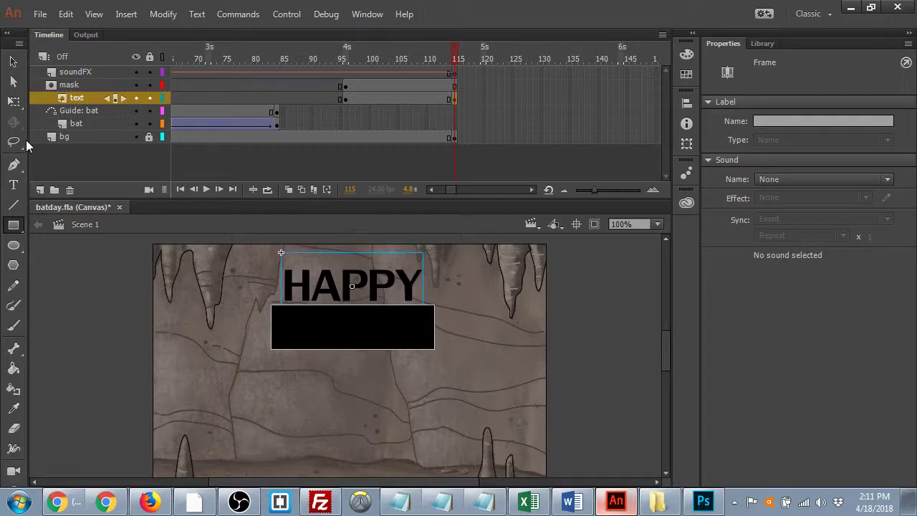
key("Down")
key("Down")
key("Down")
key("Down")
key("Down")
key("Down")
key("Down")
key("Down")
key("Down")
key("Down")
key("Down")
key("Down")
key("Down")
key("Down")
key("Down")
key("Down")
key("Down")
key("Down")
key("Down")
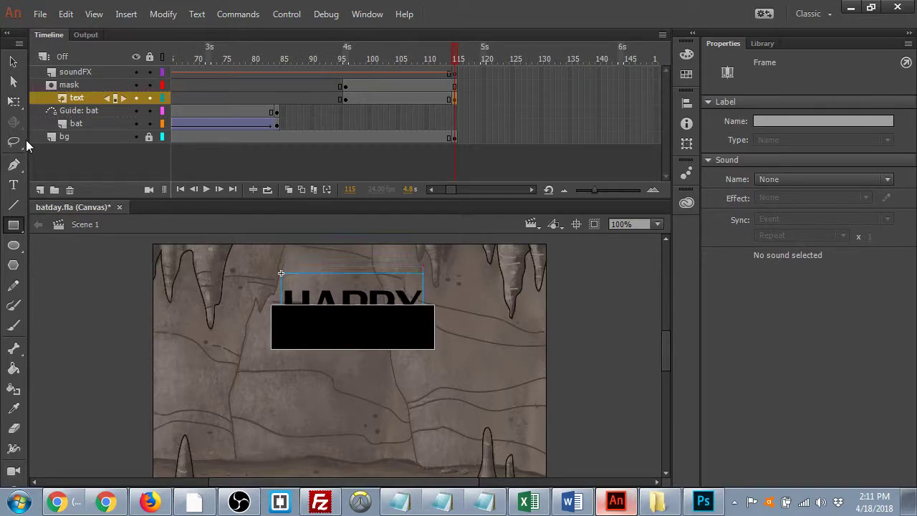
key("Up")
key("Up")
key("Up")
key("Up")
key("Up")
key("Up")
key("Up")
key("Up")
key("Up")
key("Up")
key("Up")
key("Up")
key("Up")
key("Up")
key("Up")
key("Up")
key("Up")
key("Up")
key("Up")
key("Up")
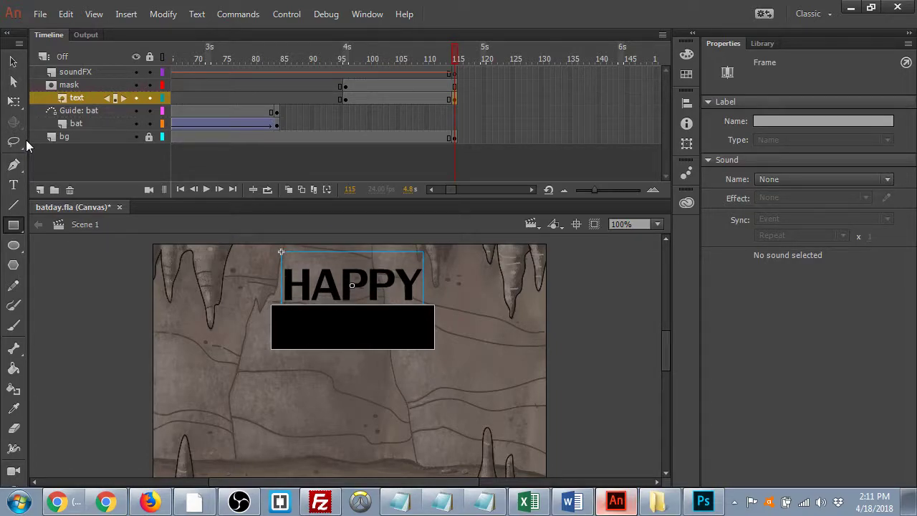
key("Down")
key("Down")
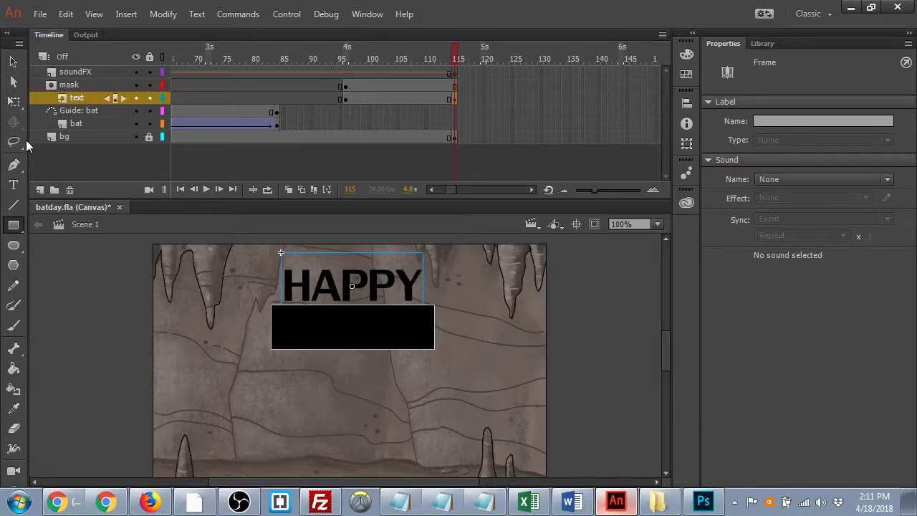
key("Down")
key("Down")
key("Down")
key("Down")
key("Down")
key("Down")
key("Down")
key("Down")
key("Down")
key("Down")
key("Down")
key("Down")
key("Down")
key("Down")
key("Down")
key("Down")
key("Down")
key("Down")
key("Down")
key("Down")
key("Down")
key("Down")
key("Down")
key("Down")
key("Down")
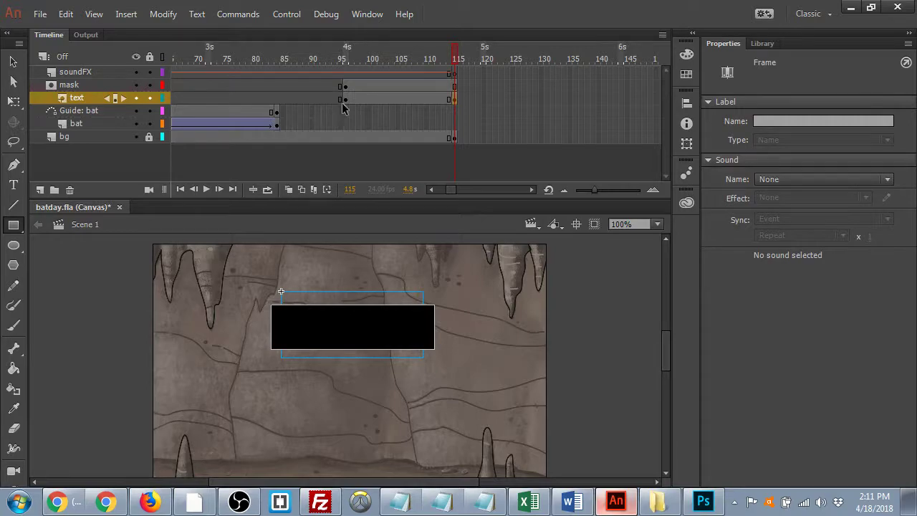
- Create a classic tween on the text layer from 96 to 115, lock text and mask, and preview
left_click(454, 98)
right_click(403, 98)
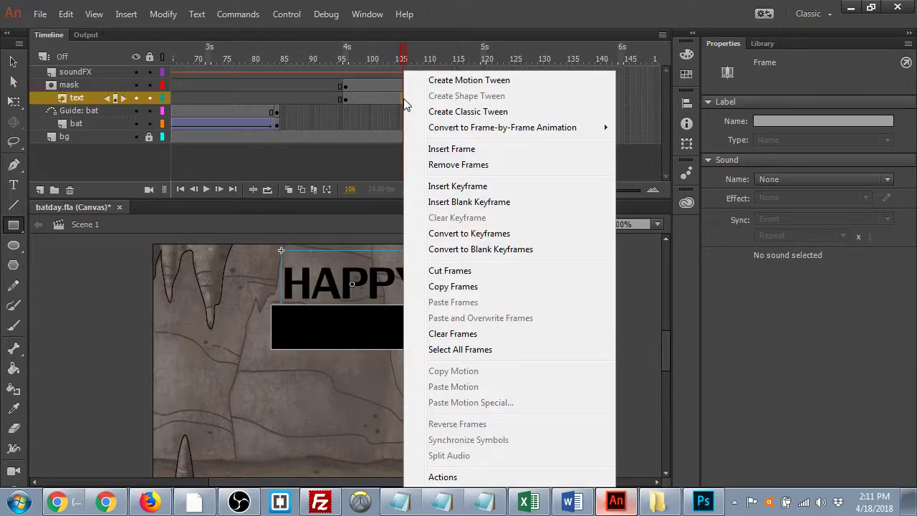
left_click(481, 117)
left_click_drag(402, 61, 289, 87)
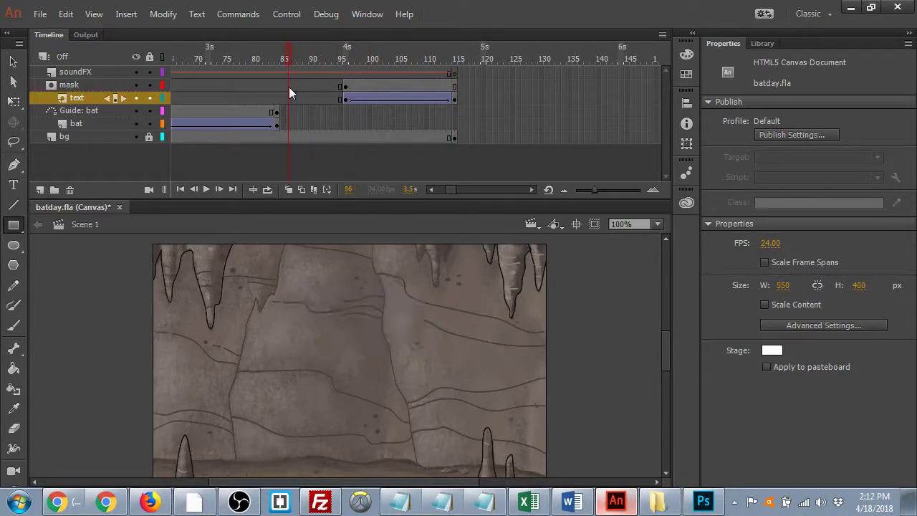
left_click(150, 98)
left_click(150, 84)
key("Return")
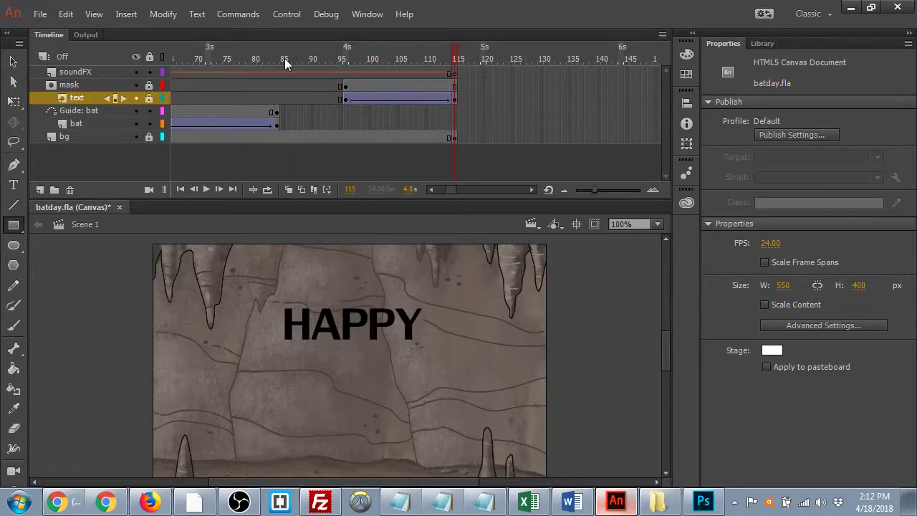
key("Return")
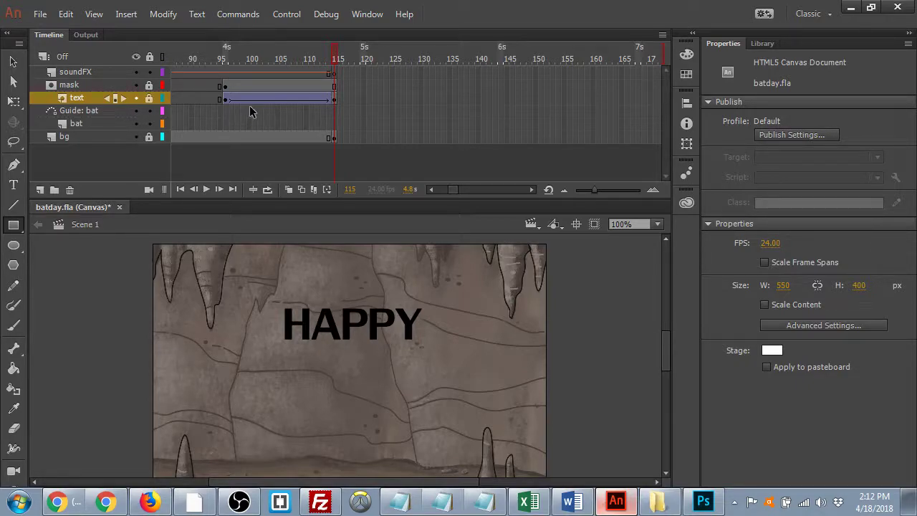
- Give the HAPPY text tween a Quart Ease Out
left_click(291, 100)
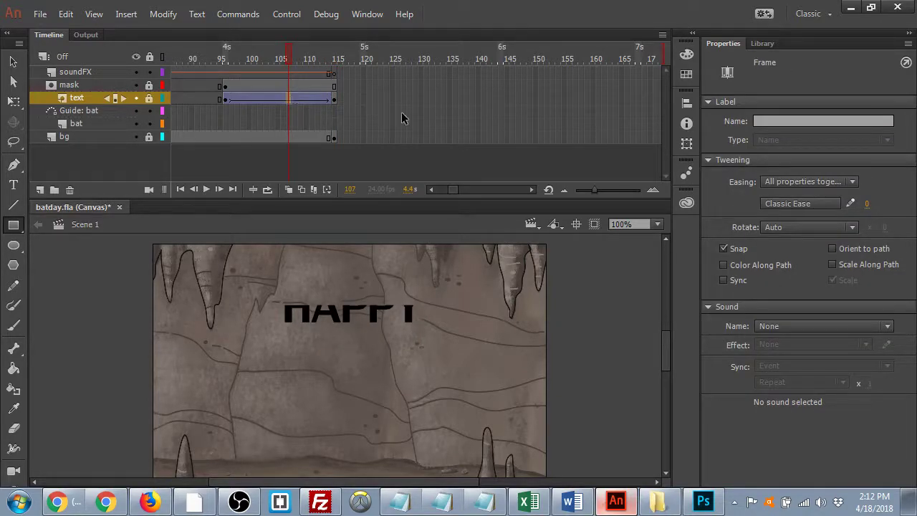
left_click(781, 205)
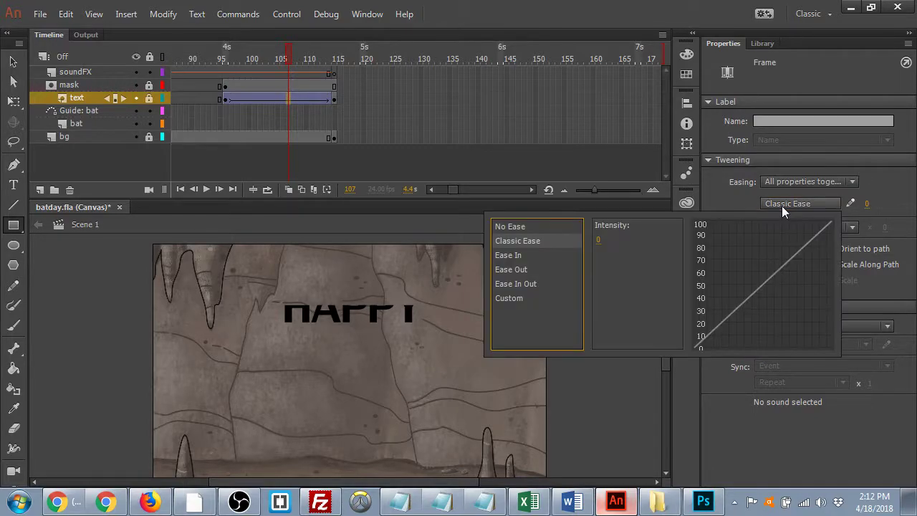
left_click(521, 268)
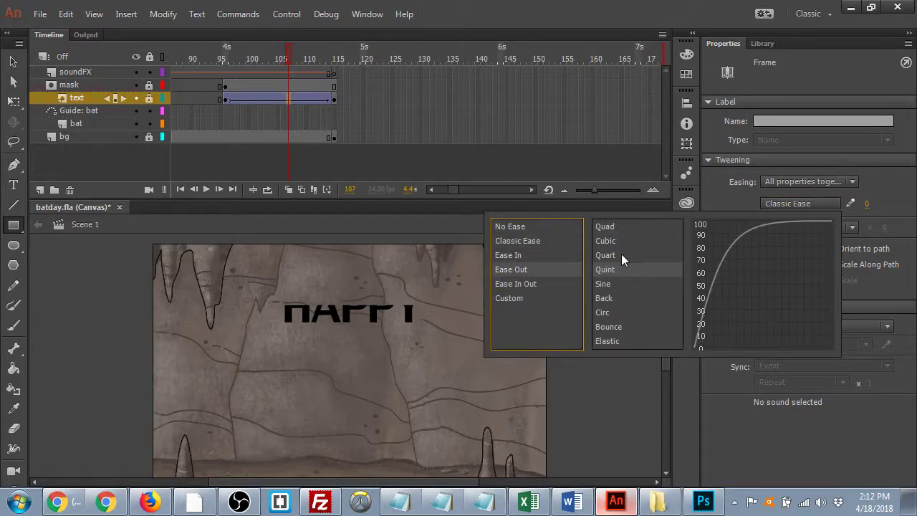
left_click(604, 255)
double_click(604, 255)
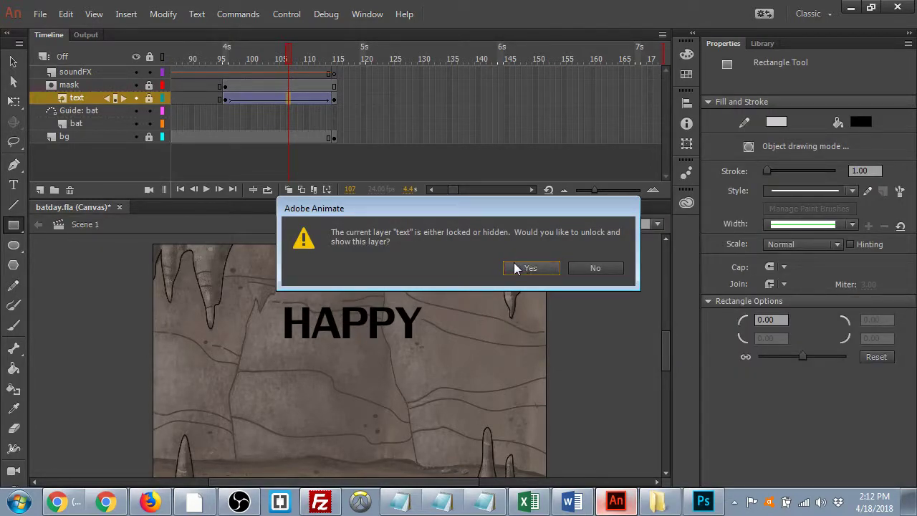
left_click(591, 267)
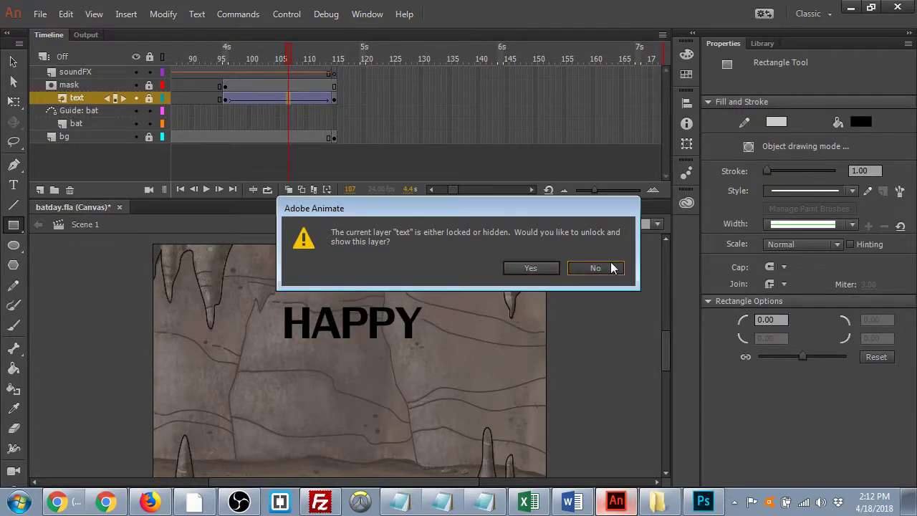
- Unlock the text and mask layers, reapply Quart Ease Out, and play the reveal from frame 95
left_click(149, 98)
left_click(149, 85)
left_click(306, 99)
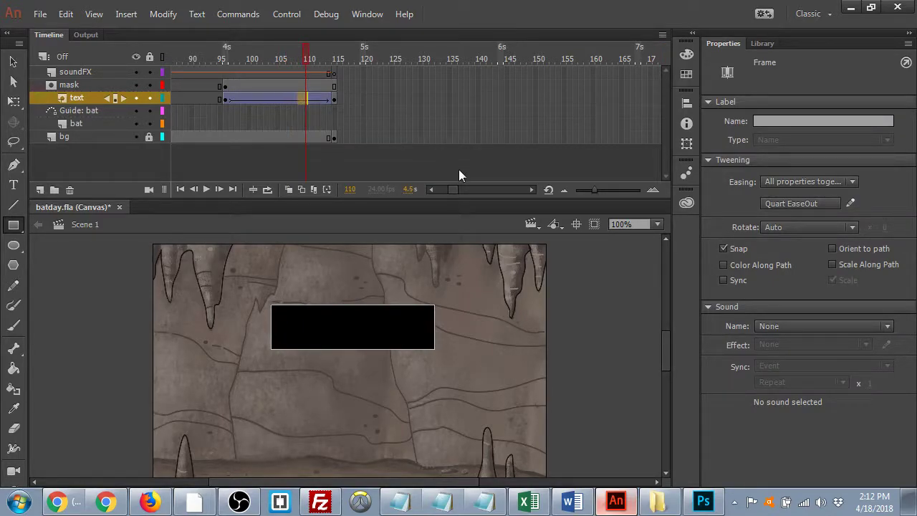
left_click(790, 204)
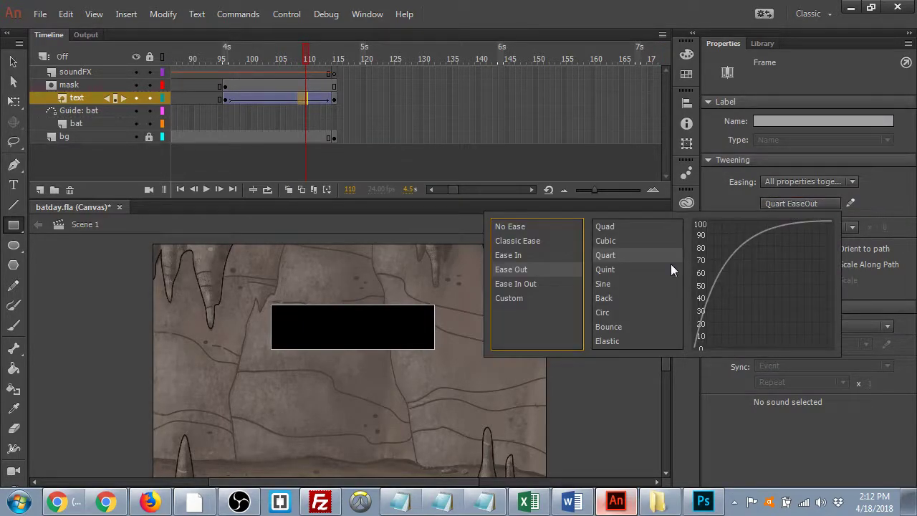
double_click(632, 255)
left_click(219, 62)
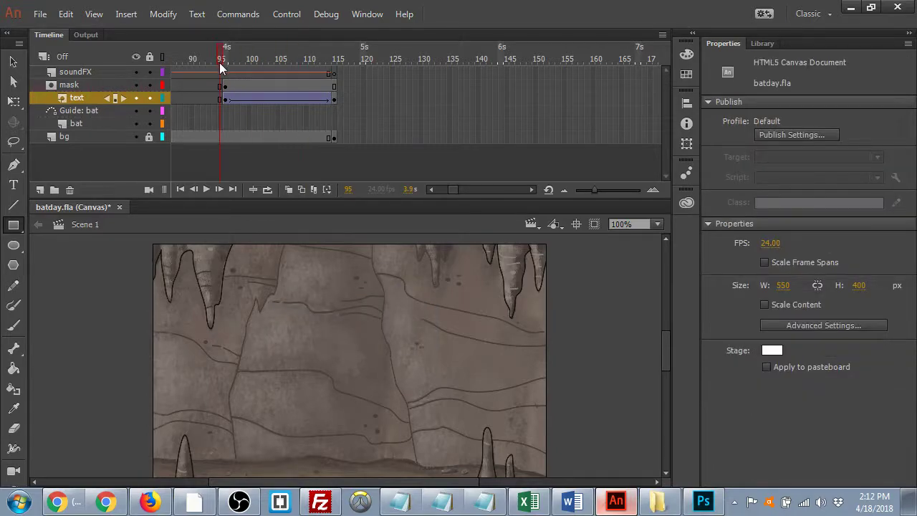
key("Return")
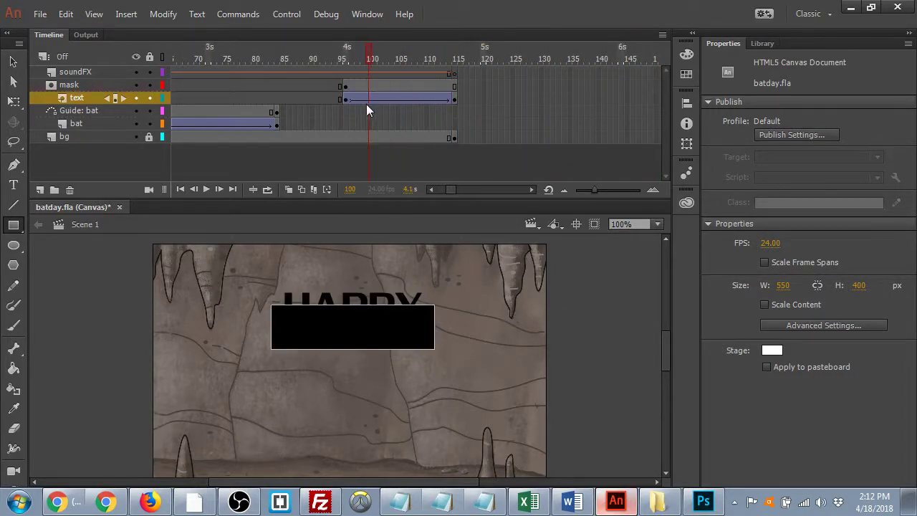
- Lock the text layer and play the masked HAPPY reveal from around frame 95
left_click(343, 92)
key("Return")
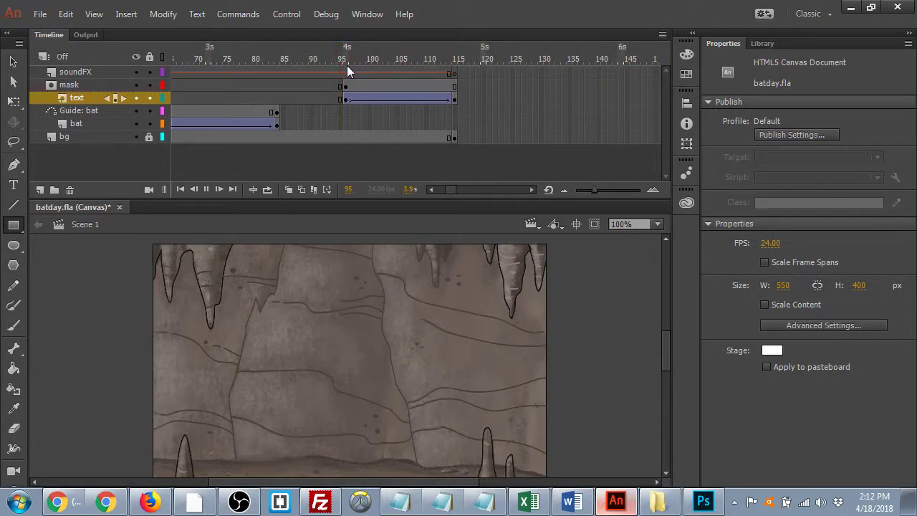
key("Return")
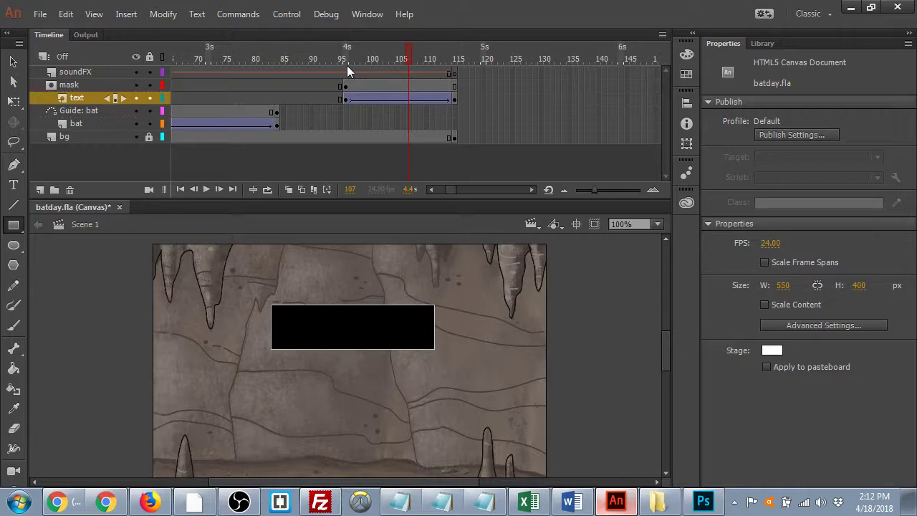
left_click(150, 98)
left_click_drag(403, 53, 336, 74)
key("Return")
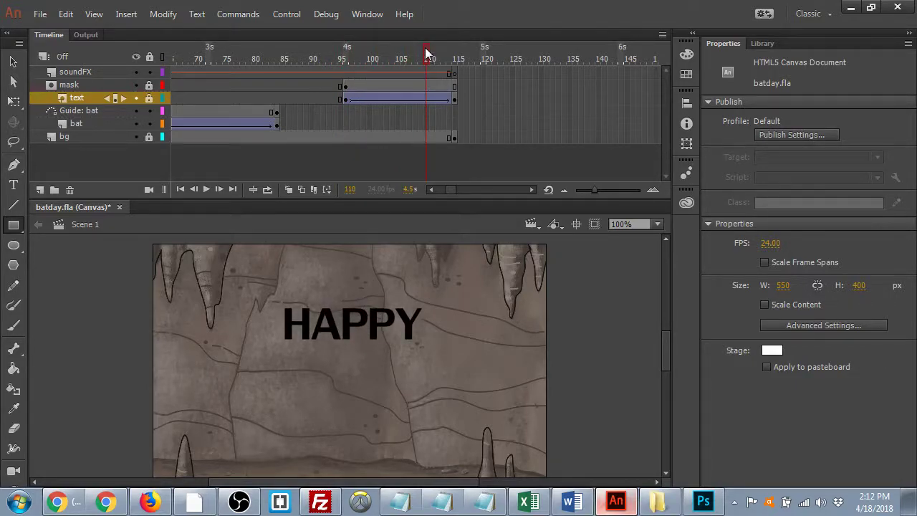
- Remove the extra end frames on all layers with Shift+F5 and replay the animation
left_click_drag(425, 47, 381, 56)
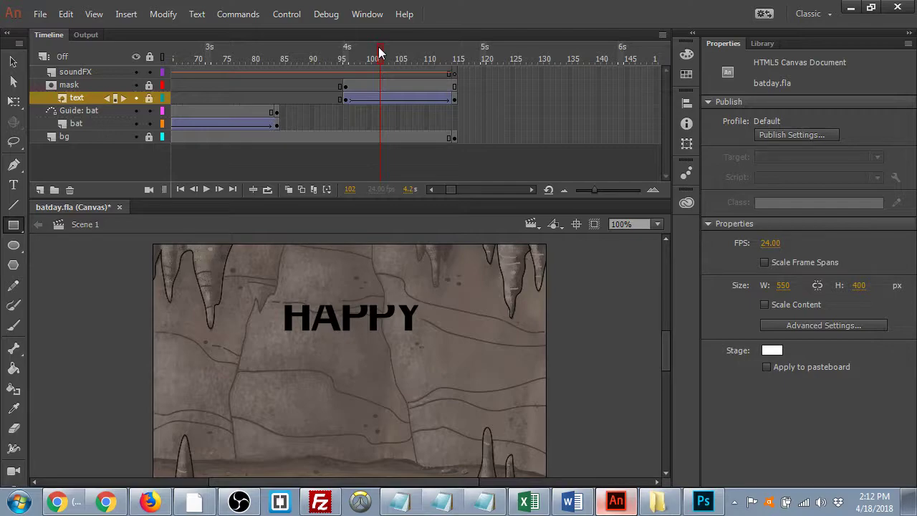
key("shift+F5")
key("shift+F5")
key("shift+F5")
key("shift+F5")
key("shift+F5")
key("shift+F5")
key("shift+F5")
key("shift+F5")
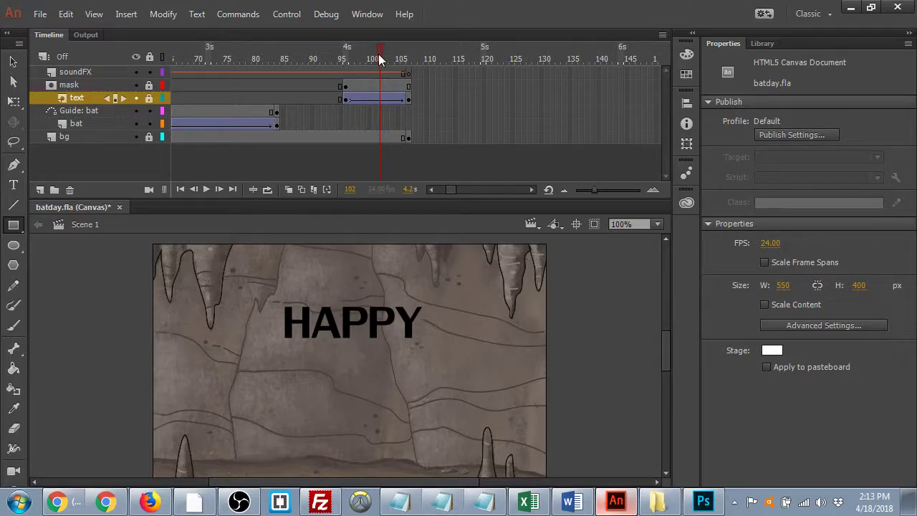
left_click_drag(379, 50, 300, 54)
key("Return")
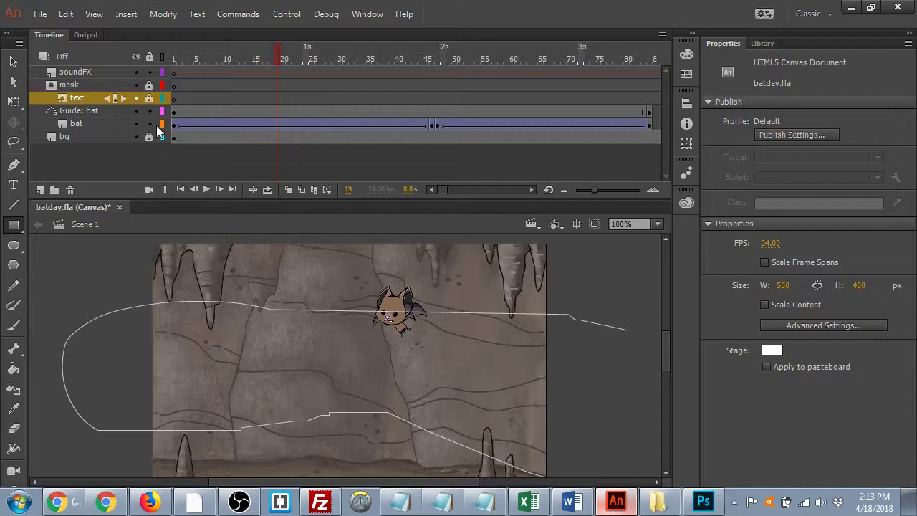
left_click_drag(292, 52, 322, 52)
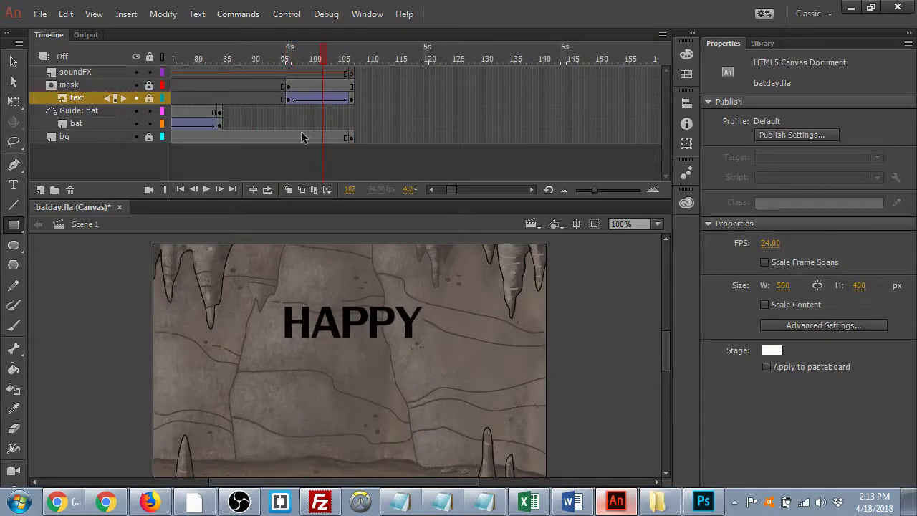
- Turn on onion skinning and replay the HAPPY reveal
left_click(289, 189)
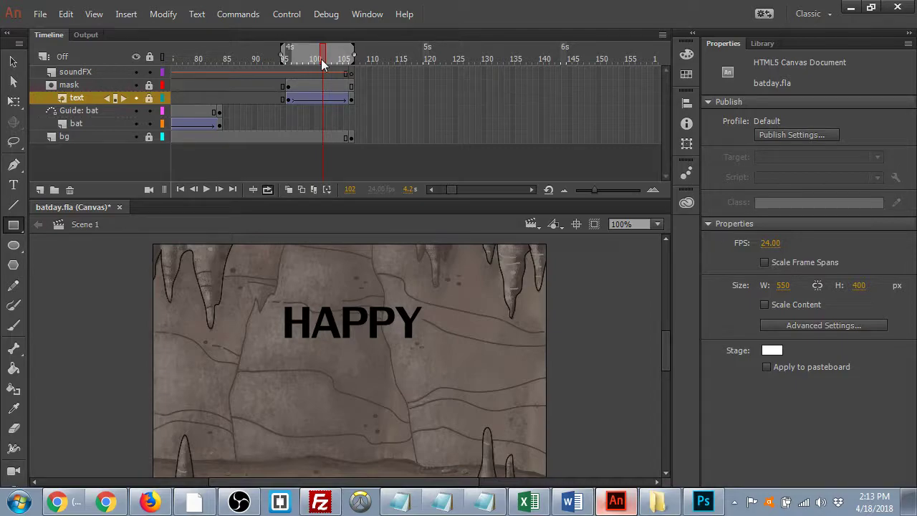
key("Return")
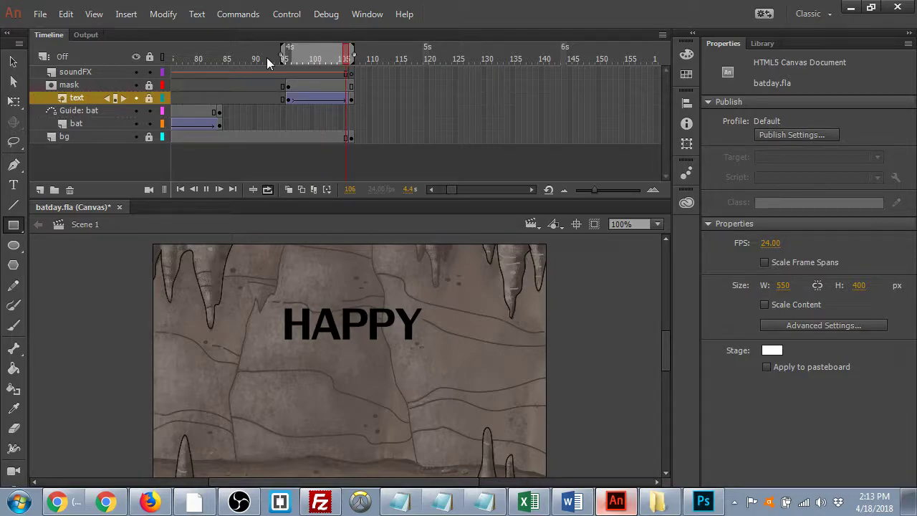
key("Return")
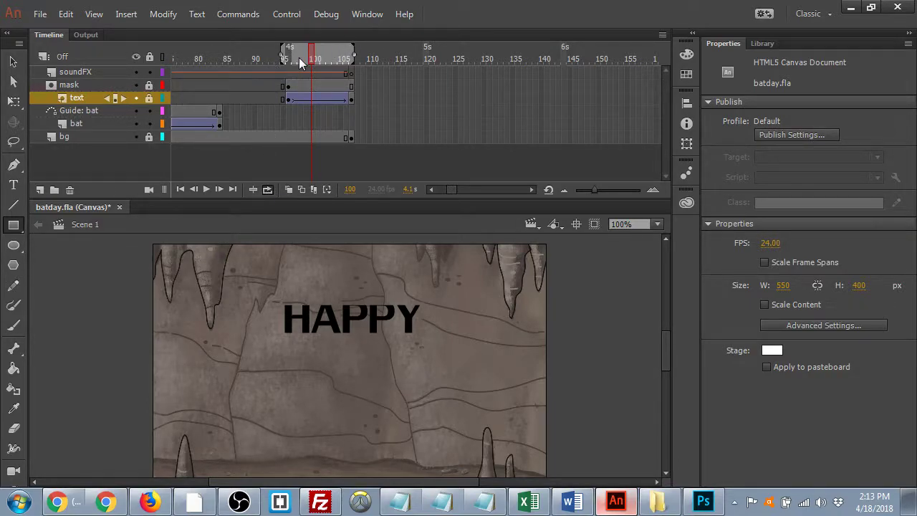
key("Return")
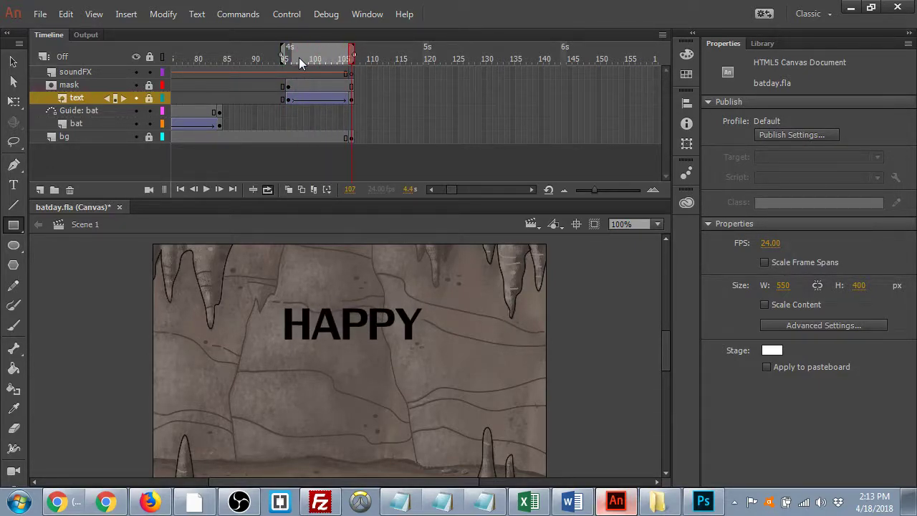
- Add frames with F5 at frame 103, widen the preview range to frame 117, and play
left_click_drag(351, 54, 328, 56)
key("F5")
key("F5")
key("F5")
key("F5")
key("F5")
key("F5")
key("F5")
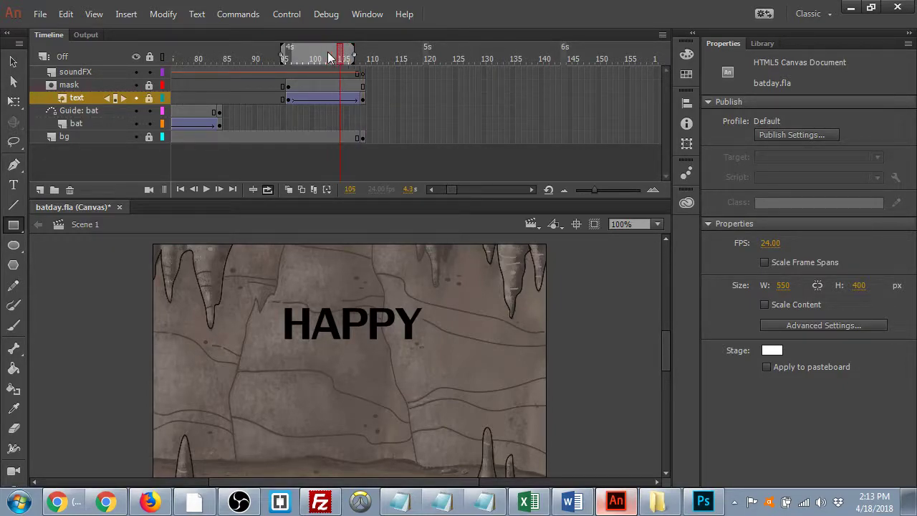
key("F5")
key("F5")
left_click_drag(353, 53, 403, 56)
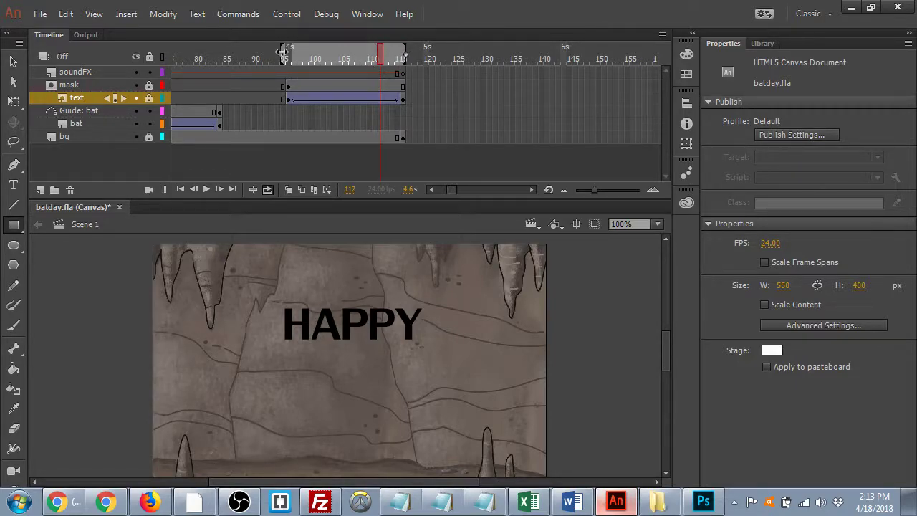
mouse_move(282, 52)
left_mouse_down()
mouse_move(298, 56)
mouse_move(276, 55)
left_mouse_up()
key("Return")
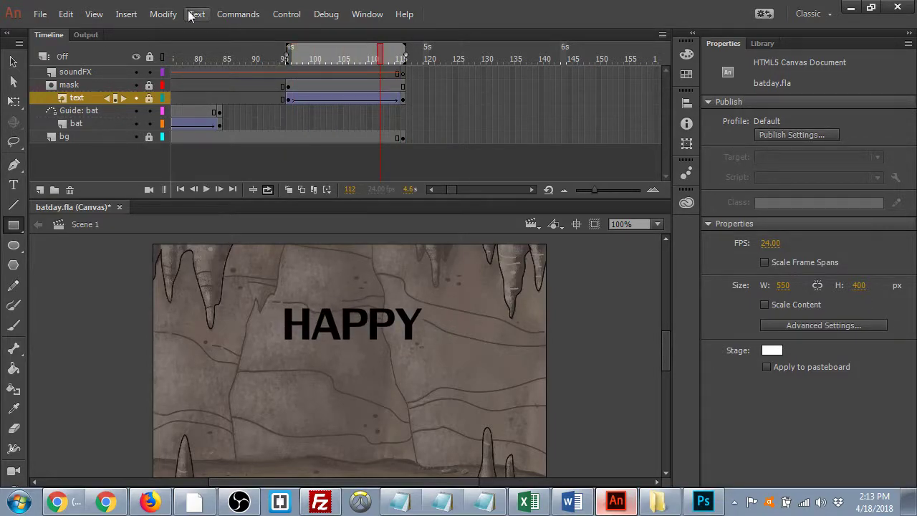
- Nudge HAPPY up at frame 96, relock the text and mask layers, and replay the reveal
left_click(287, 97)
left_click(288, 98)
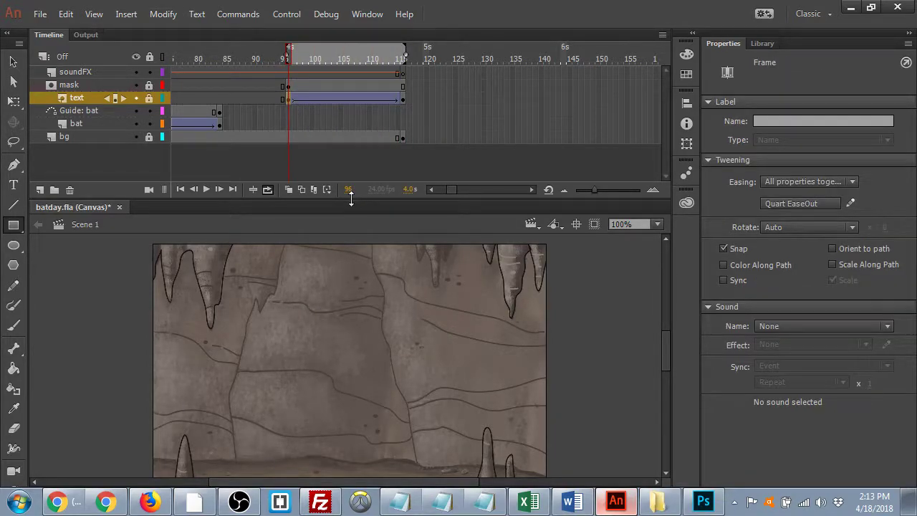
left_click(148, 96)
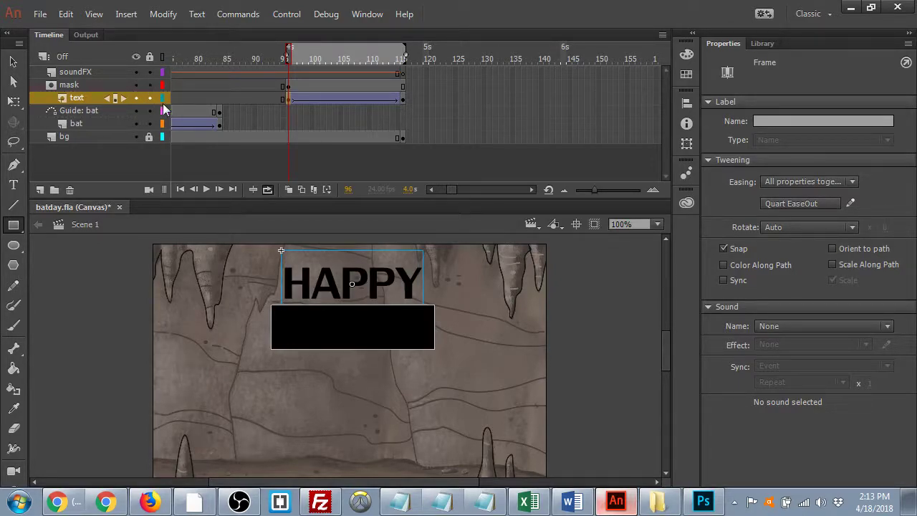
key("Up")
key("Up")
key("Up")
key("Up")
key("Up")
key("Up")
key("Up")
key("Up")
key("Up")
key("Up")
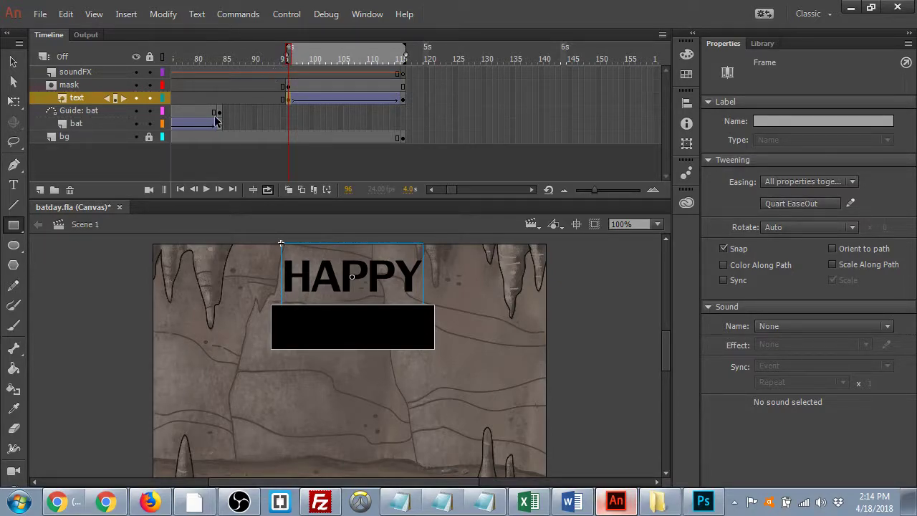
left_click(150, 98)
left_click(149, 85)
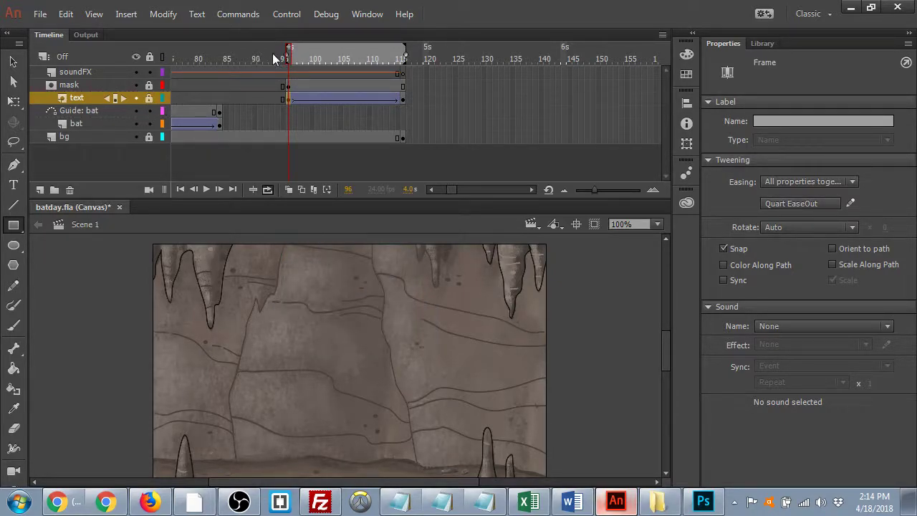
left_click_drag(274, 58, 287, 56)
key("Return")
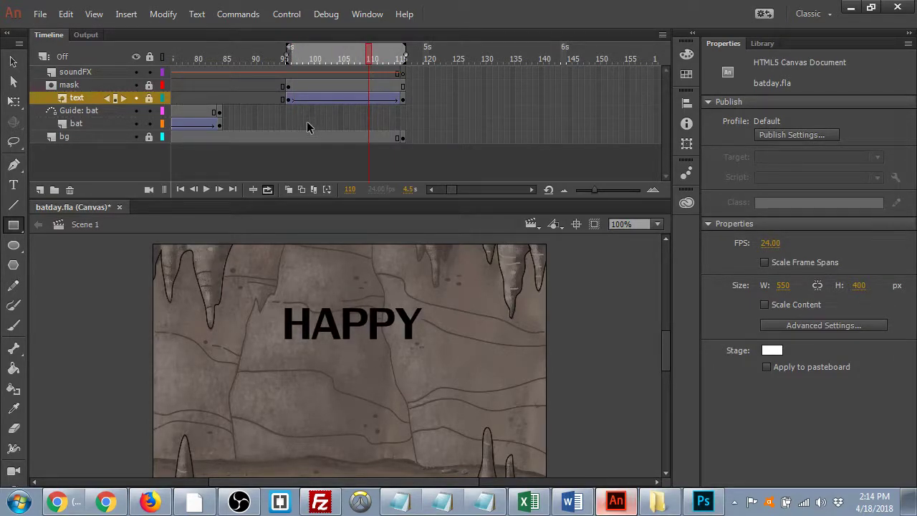
- Add a new layer above the mask layer and name it mask2
left_click(39, 190)
left_click_drag(81, 98, 74, 84)
double_click(75, 85)
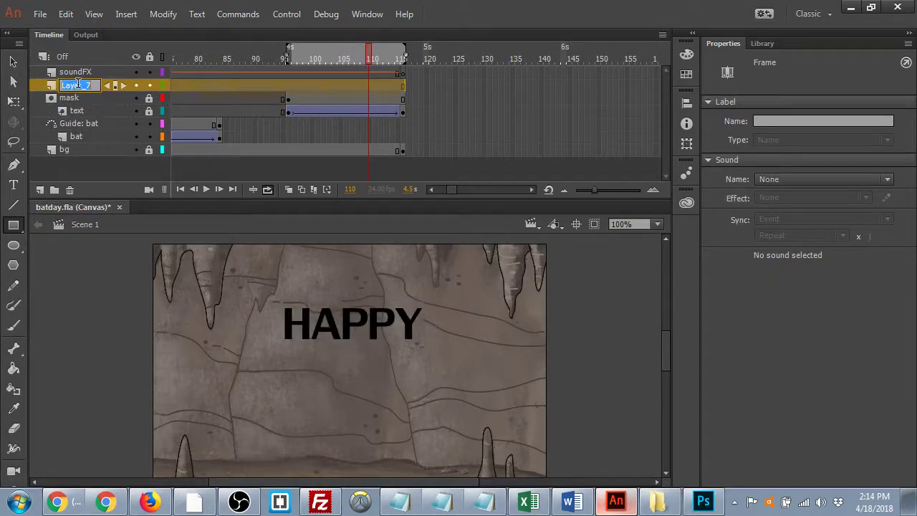
type("mask2")
key("Return")
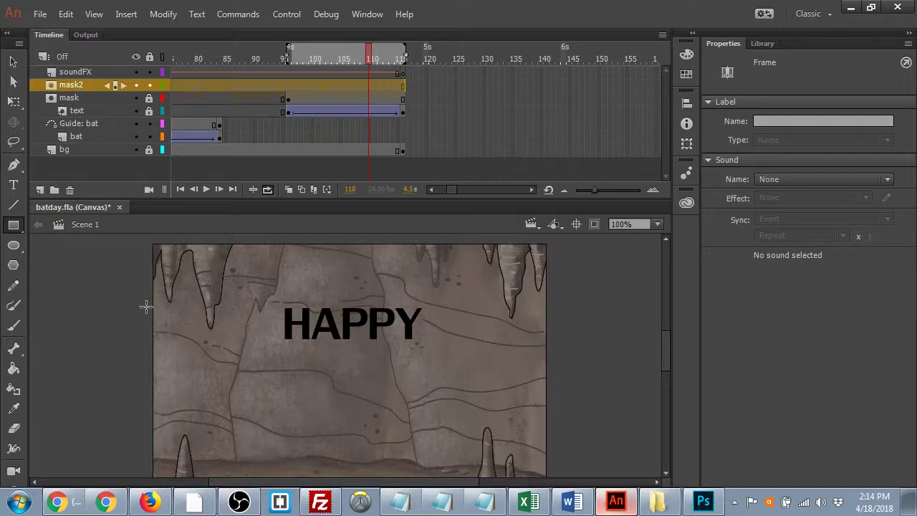
- Add another layer beneath mask2 and name it text2
left_click(41, 190)
left_click_drag(75, 85, 78, 108)
double_click(78, 101)
type("text2")
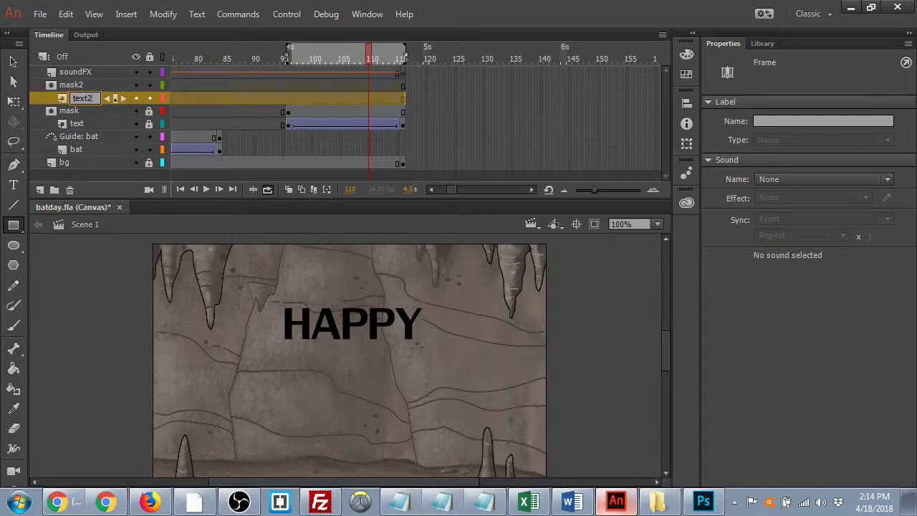
key("Return")
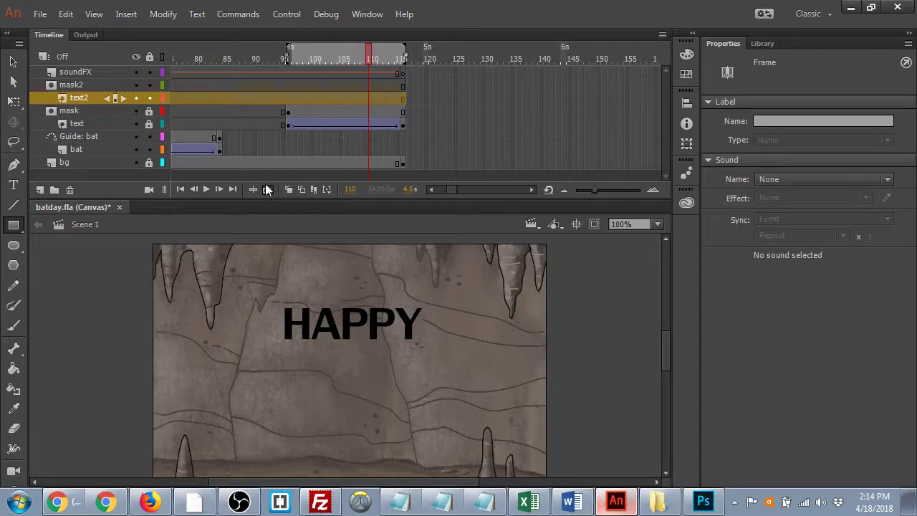
- Insert a blank keyframe on mask2 around frame 123
left_click_drag(387, 50, 436, 56)
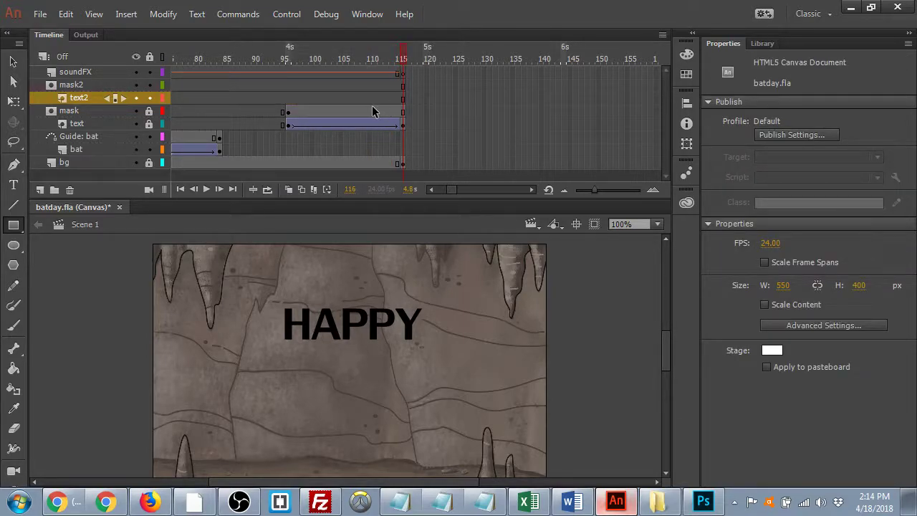
left_click(456, 85)
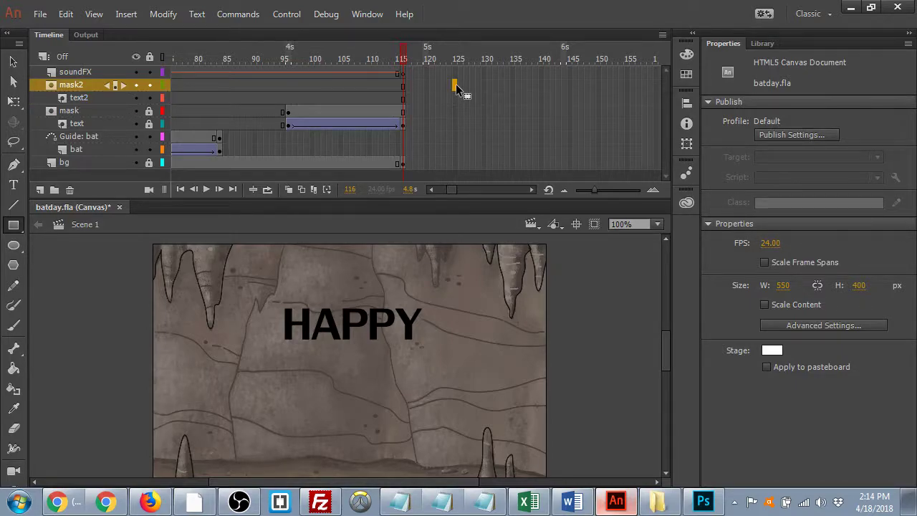
key("F7")
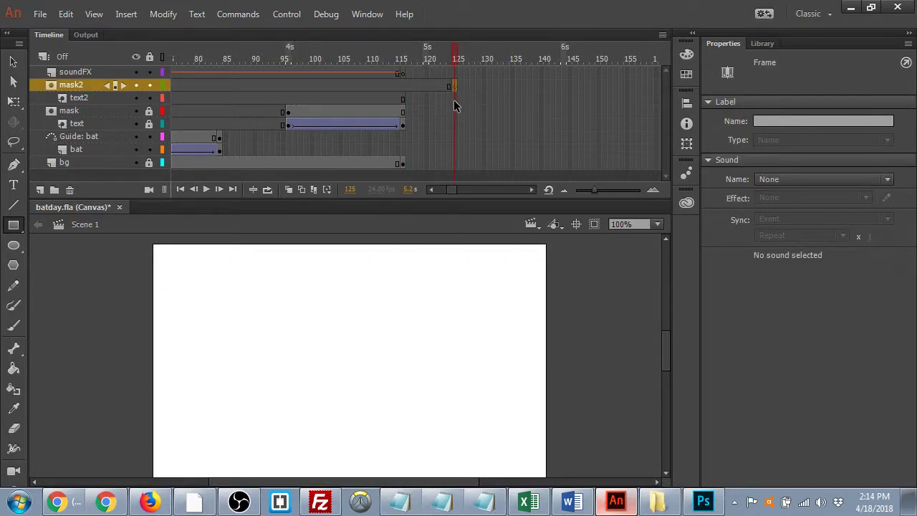
left_click(453, 99)
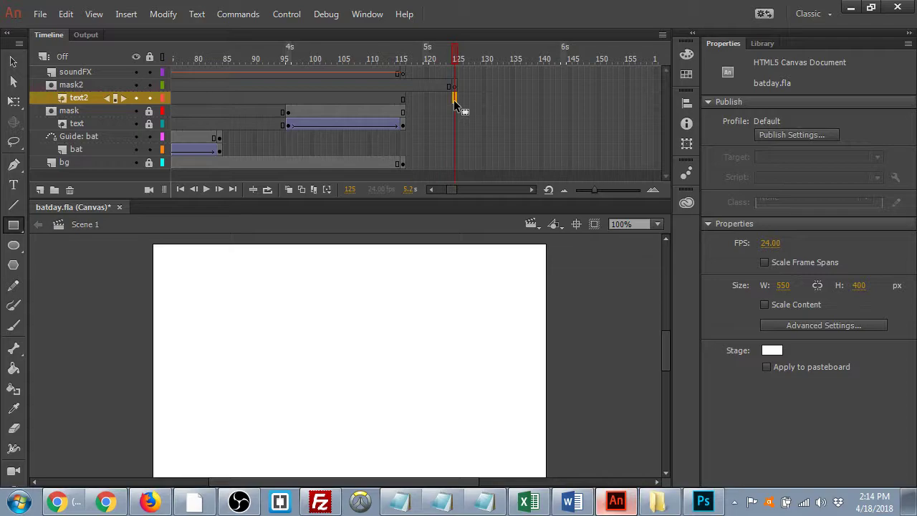
- Extend the bg, mask, text, mask2 and text2 layers to frame 140
left_click(541, 164)
key("F5")
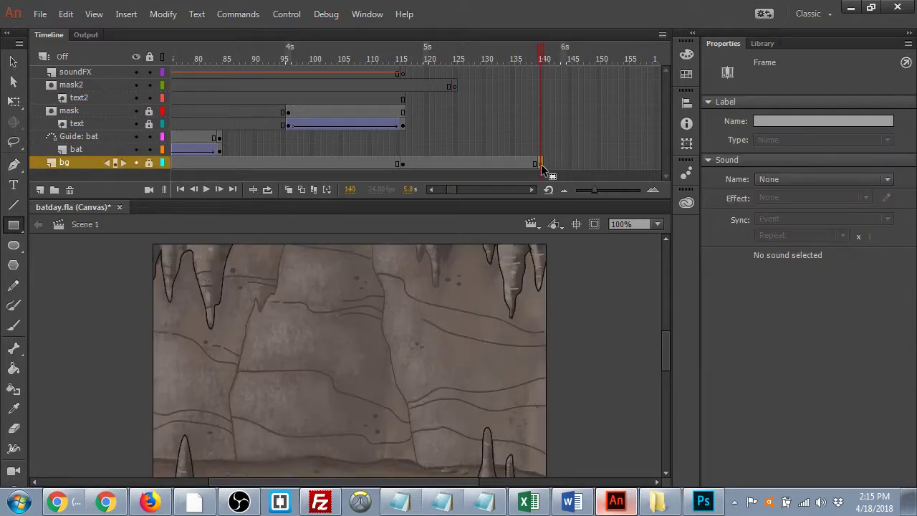
left_click(540, 113)
key("F5")
left_click(539, 125)
key("F5")
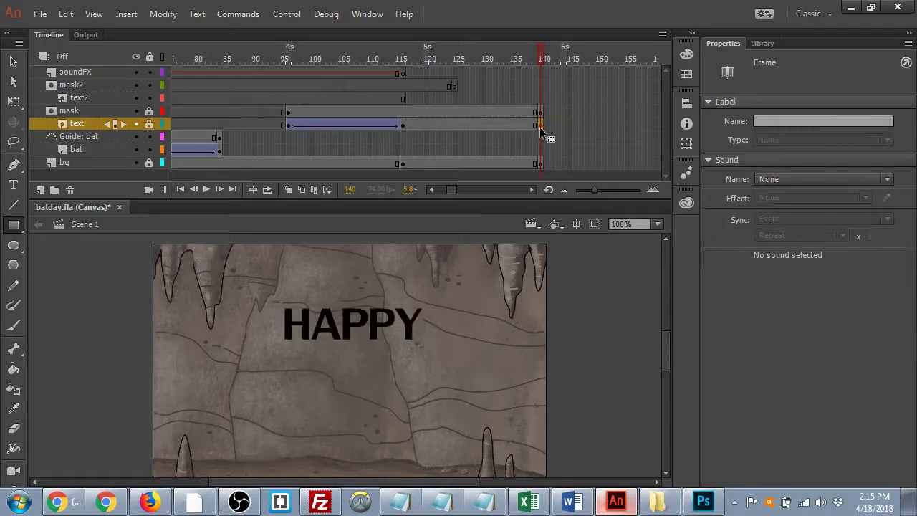
left_click(540, 87)
key("F5")
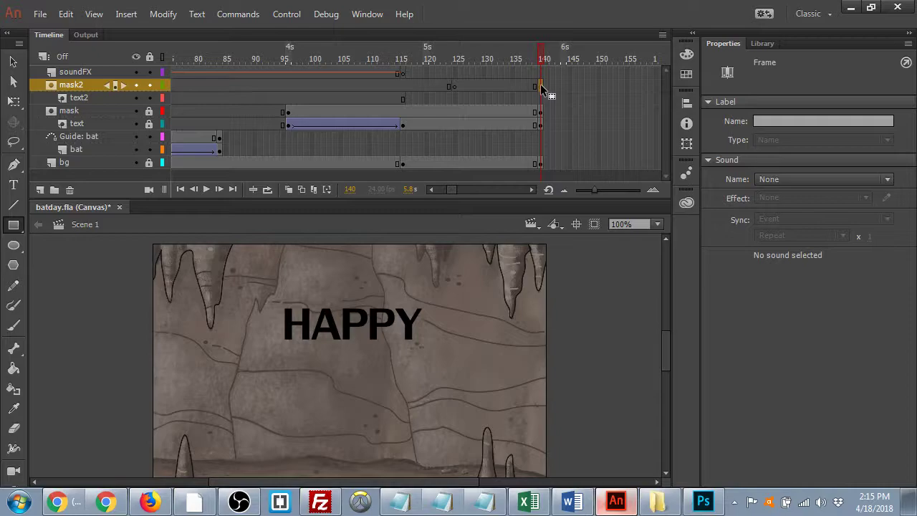
left_click(540, 100)
key("F5")
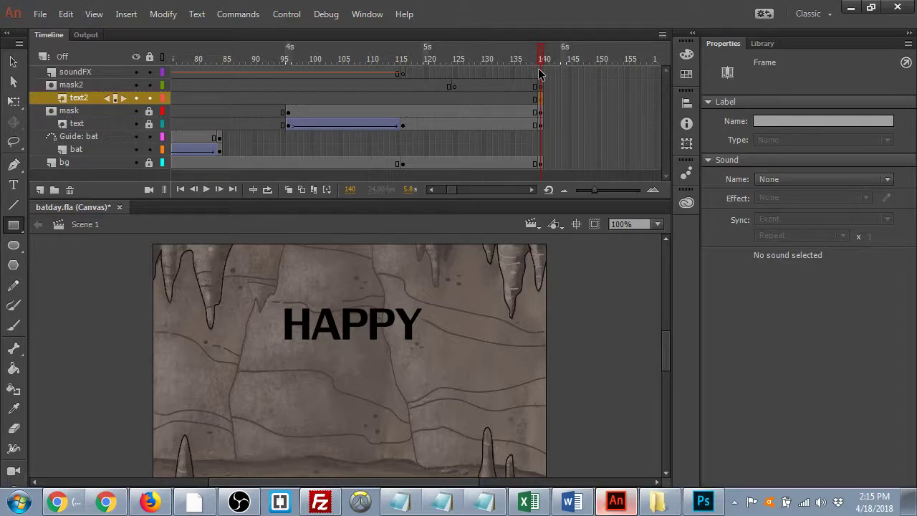
- Clear the extra soundFX keyframe at frame 116 and extend soundFX to frame 140
left_click(405, 73)
right_click(404, 75)
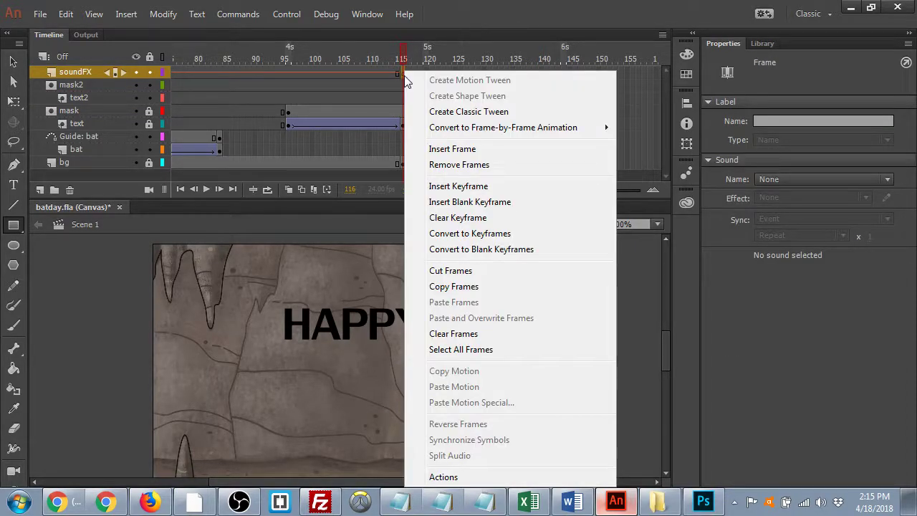
left_click(447, 218)
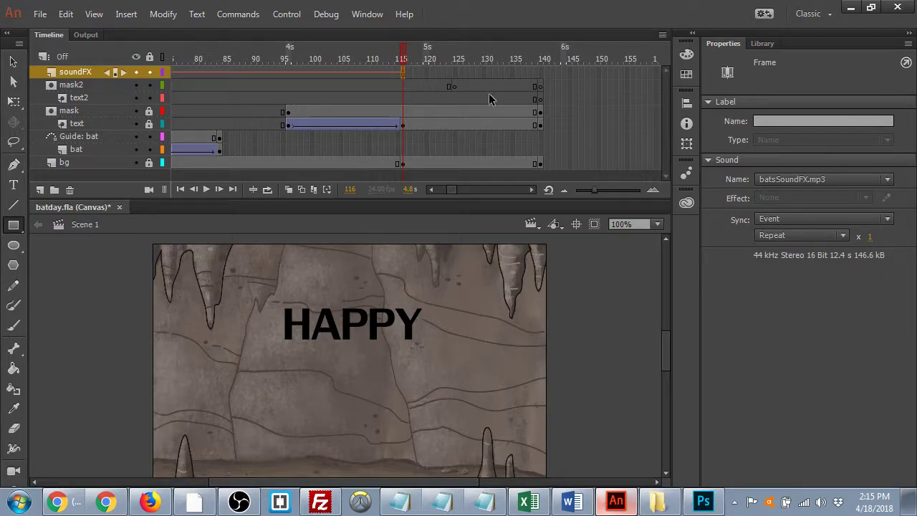
left_click(543, 73)
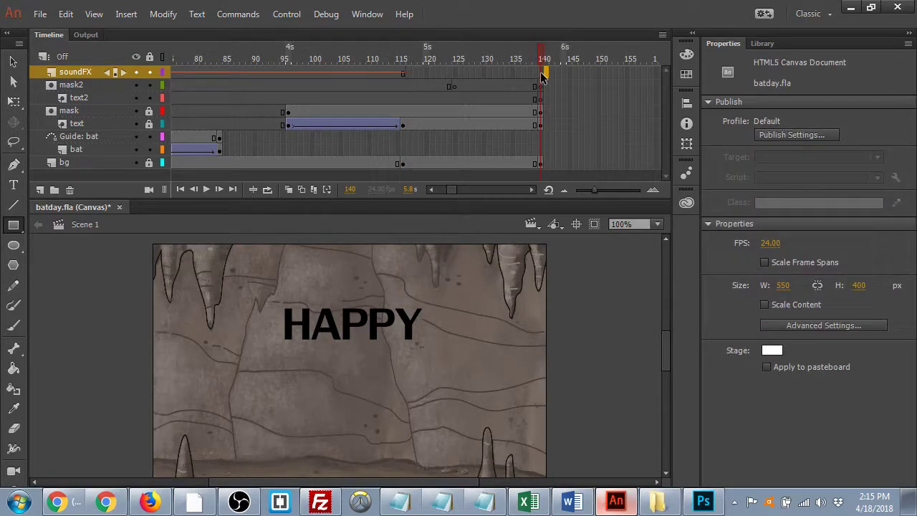
key("F5")
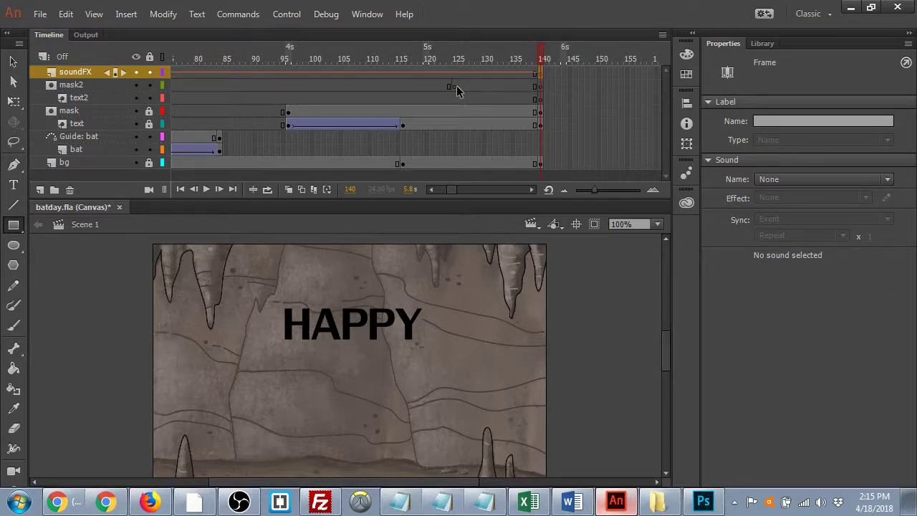
left_click(456, 86)
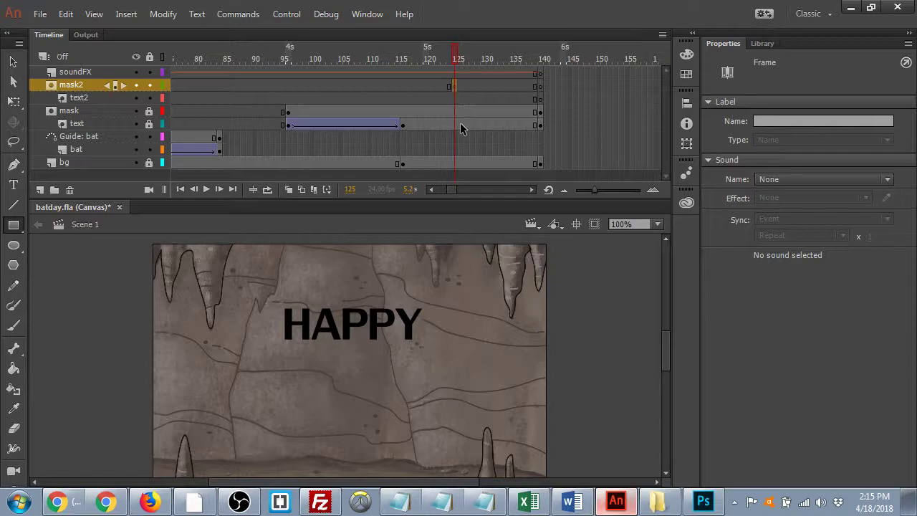
left_click(454, 98)
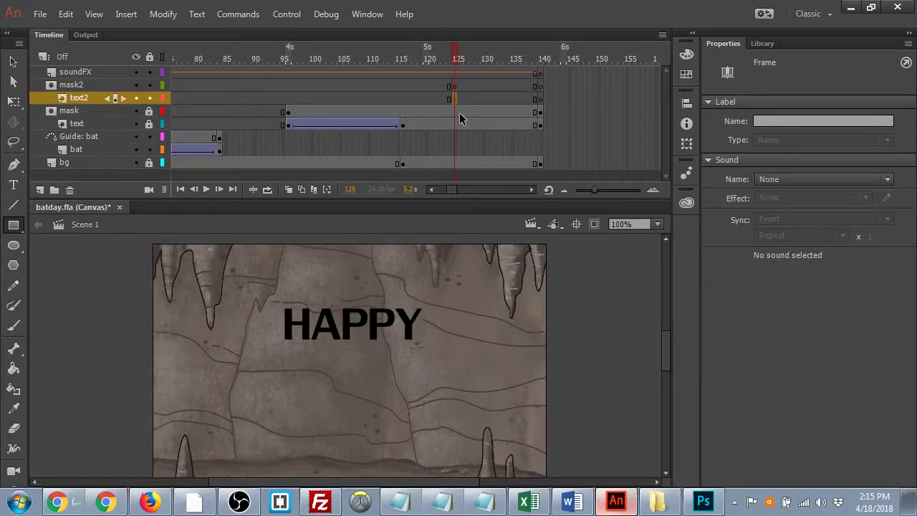
- Type 'BAT DAY!' in a new text box below HAPPY on the text2 layer
left_click(13, 184)
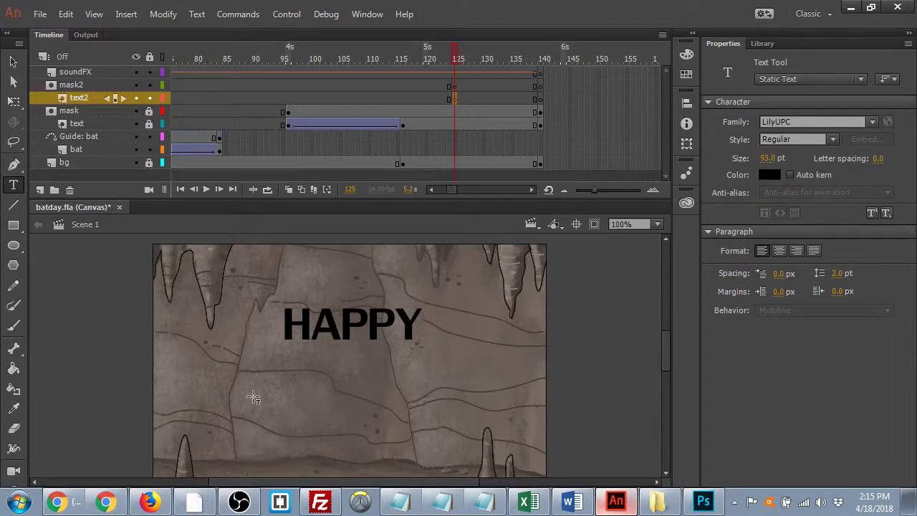
left_click(287, 338)
type("BAG")
key("BackSpace")
type("T DAY")
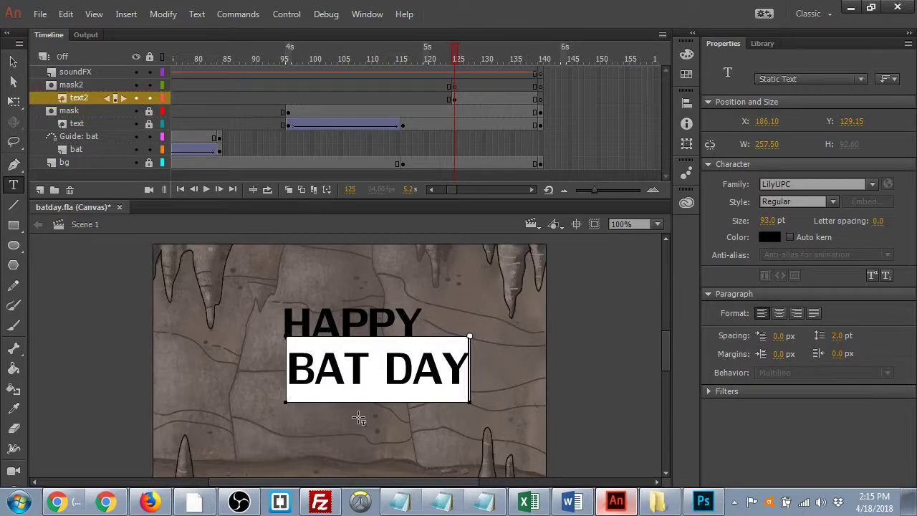
type("!")
left_click(13, 61)
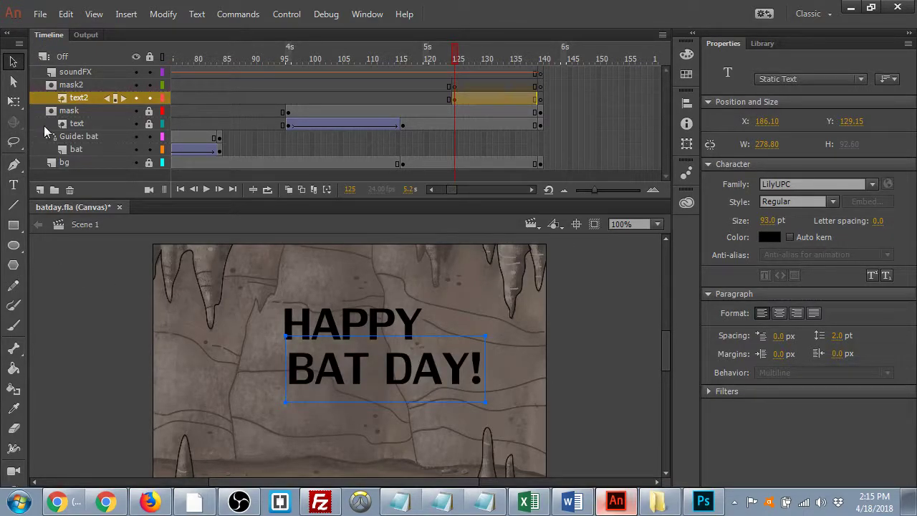
- Nudge BAT DAY! left and down so it sits centred under HAPPY
key("shift+Left")
key("shift+Left")
key("shift+Left")
key("shift+Left")
key("Left")
key("Down")
key("Down")
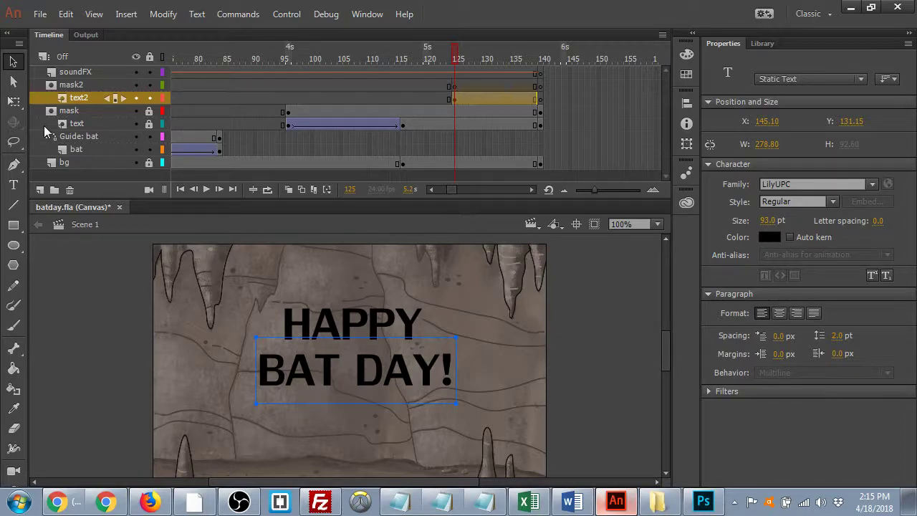
key("ctrl+minus")
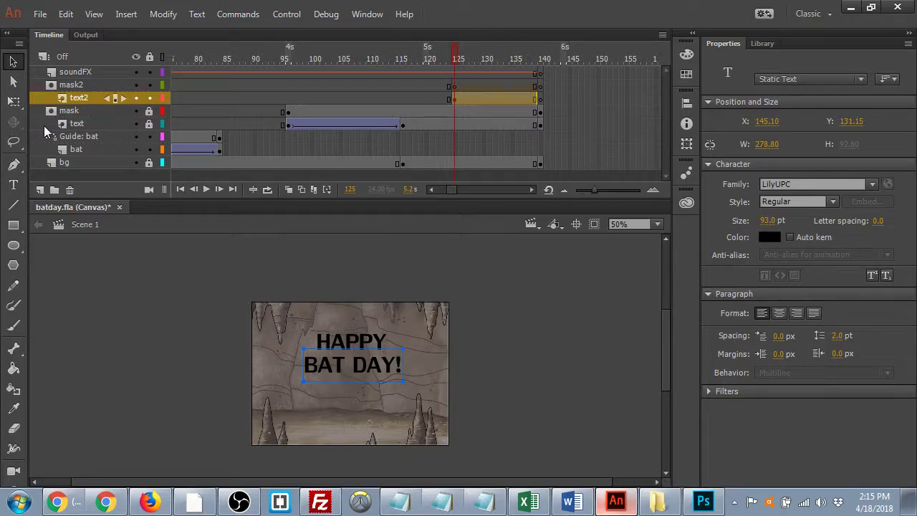
key("ctrl+equal")
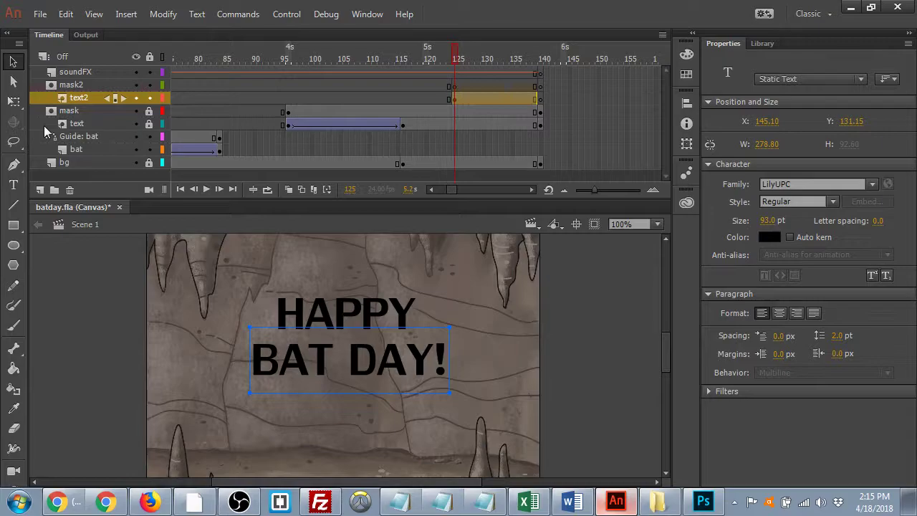
key("shift+Left")
key("Right")
key("Right")
key("Down")
key("Down")
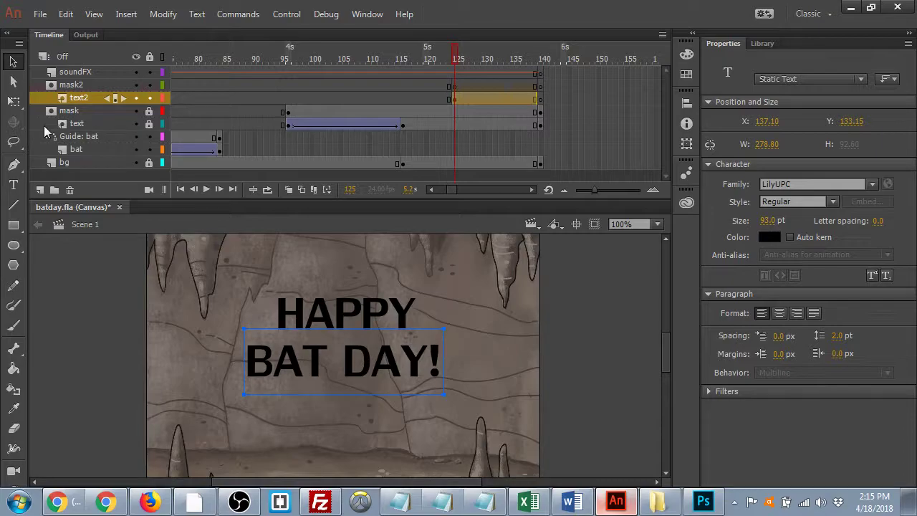
key("Down")
key("Down")
key("Down")
key("Down")
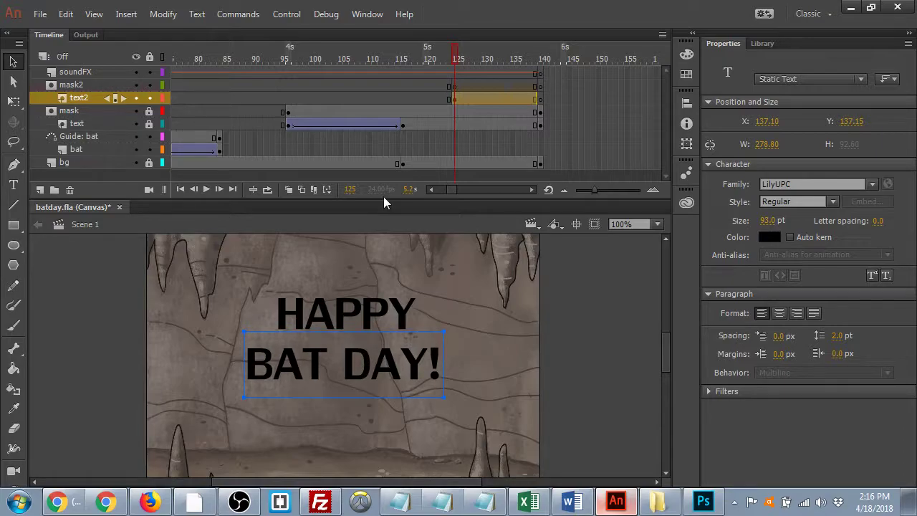
- Add a frame 140 keyframe for BAT DAY!, then move it down near the cave floor at frame 125
left_click(470, 135)
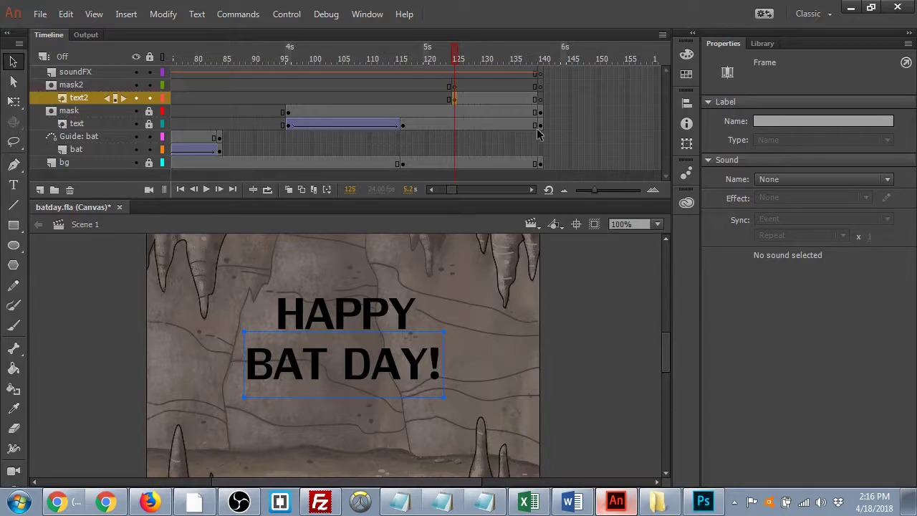
left_click(541, 98)
key("F6")
left_click(454, 99)
key("shift+Down")
key("shift+Down")
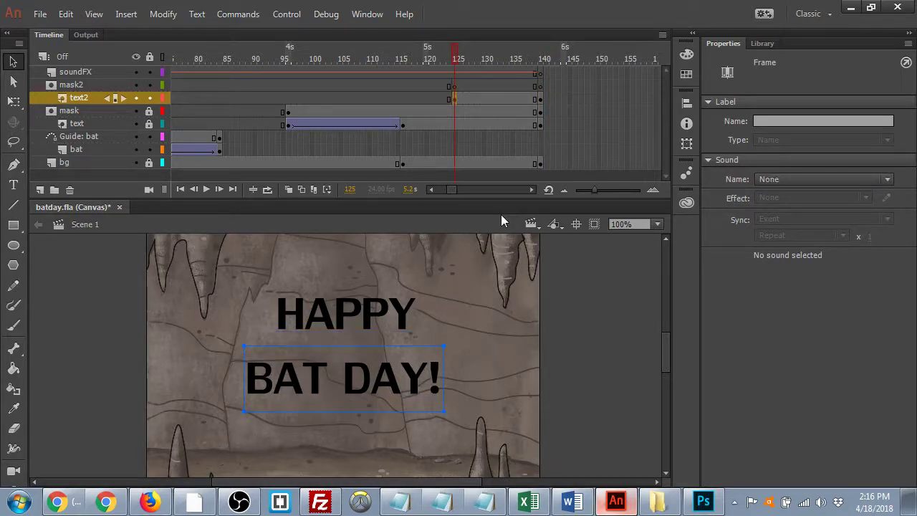
key("shift+Down")
key("shift+Down")
key("shift+Down")
key("shift+Down")
key("shift+Down")
key("shift+Down")
key("shift+Down")
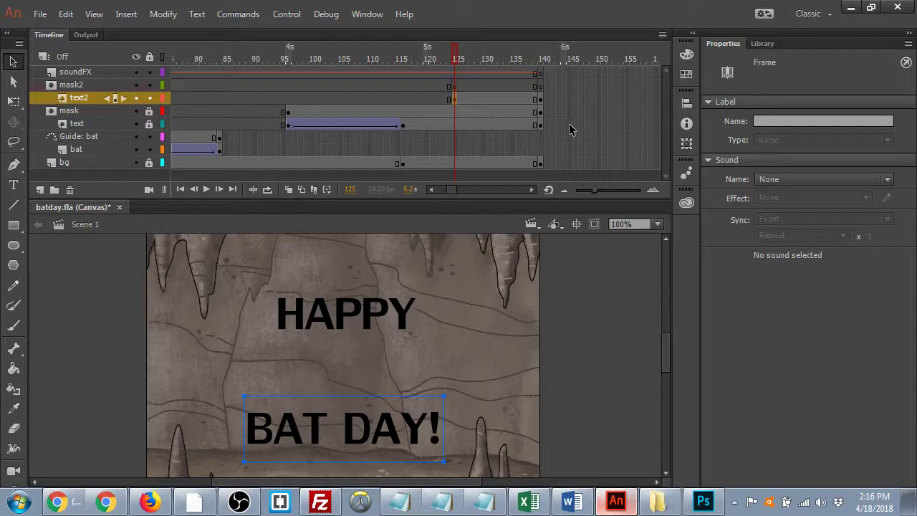
left_click(453, 86)
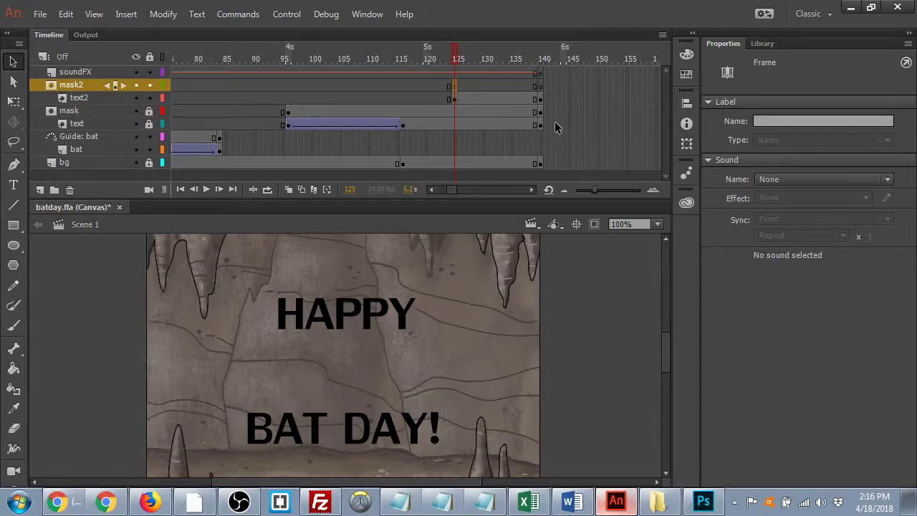
left_click(539, 98)
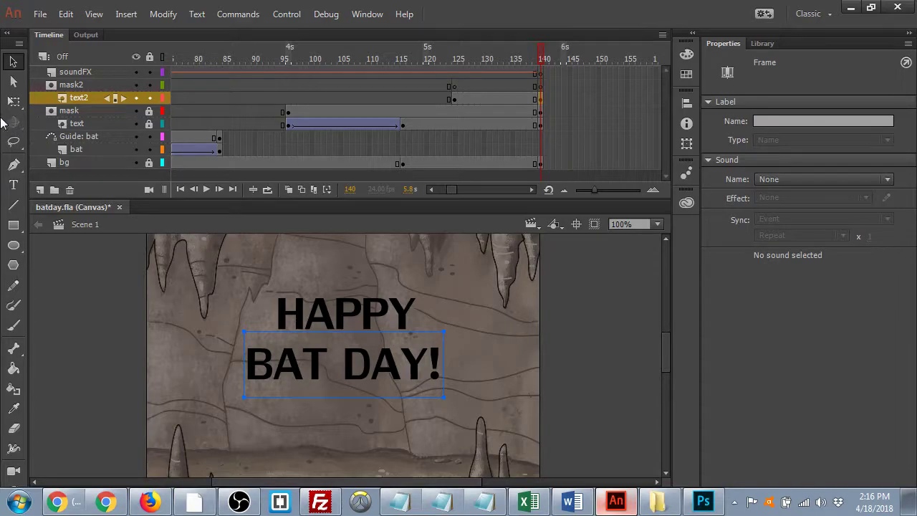
- Draw a black rectangle over the BAT DAY! text on mask2's frame 140
left_click(12, 226)
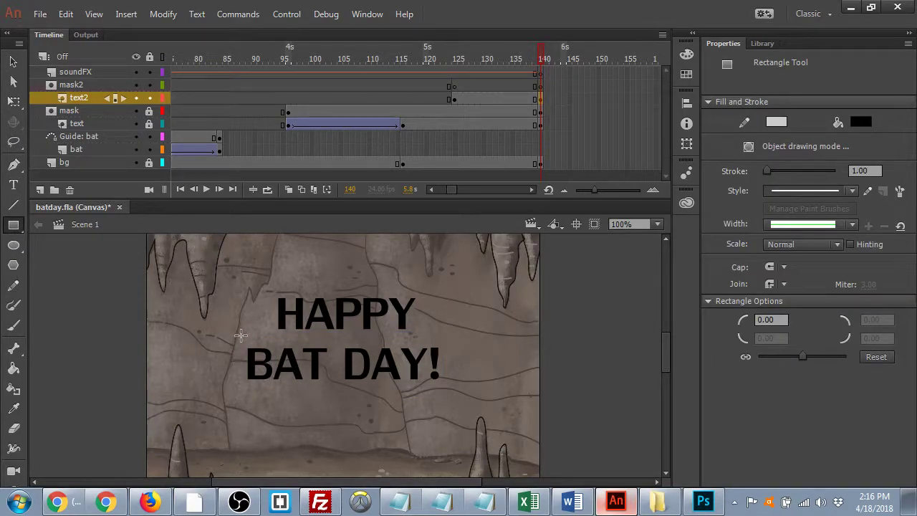
left_click(541, 84)
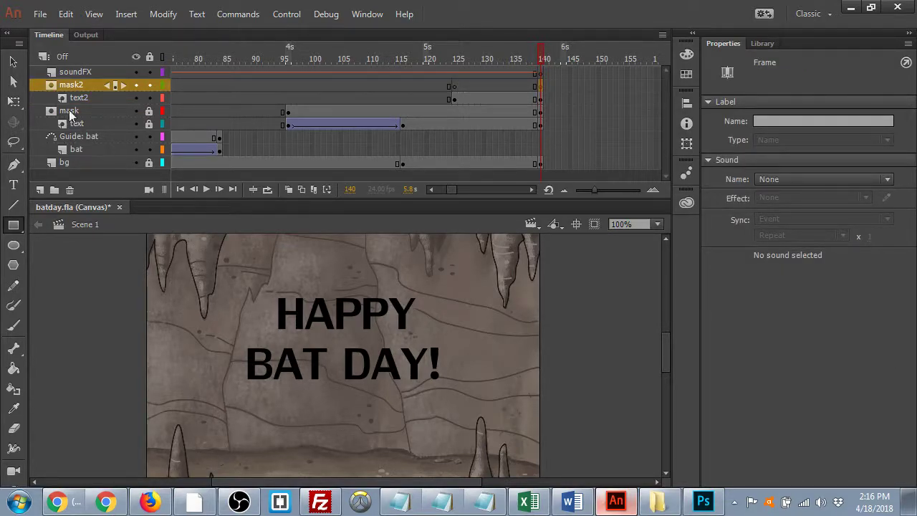
left_click_drag(238, 339, 452, 388)
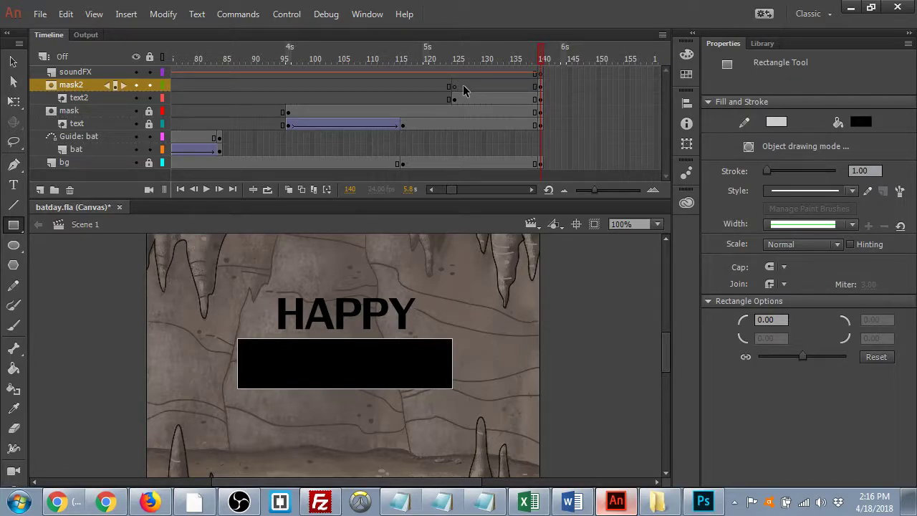
- Add a mask2 keyframe at frame 125, then lock text2 and mask2 to preview the mask
left_click(541, 86)
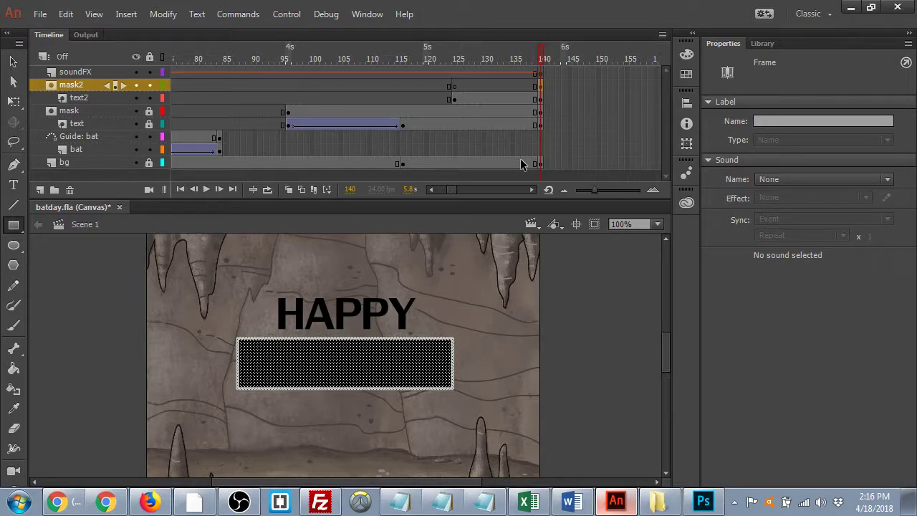
left_click(452, 86)
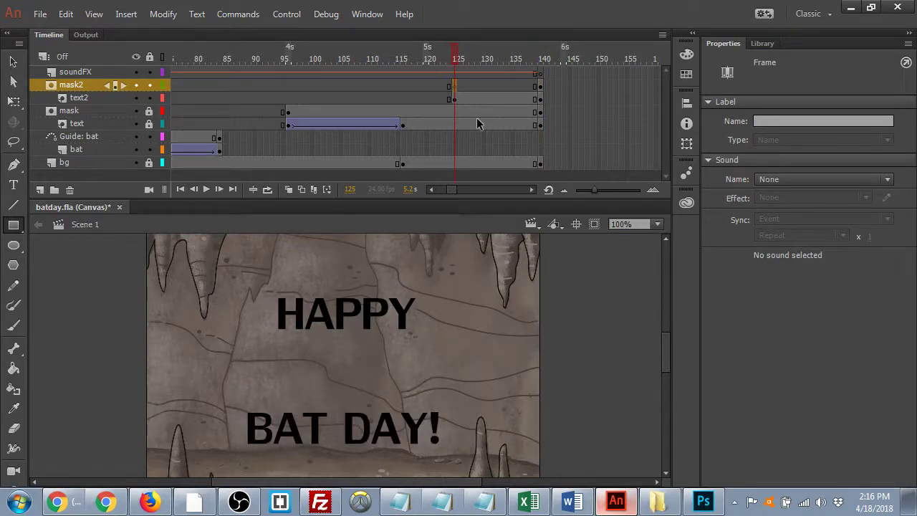
key("F6")
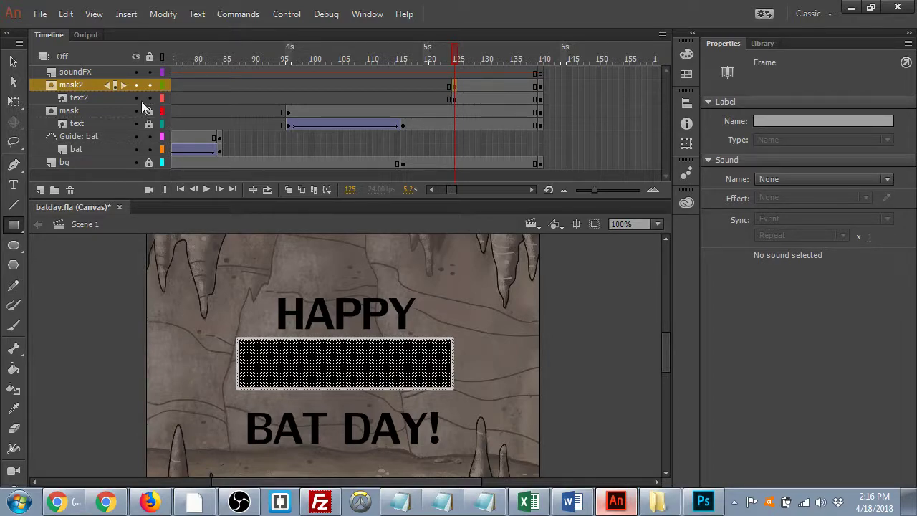
left_click(149, 98)
left_click(149, 85)
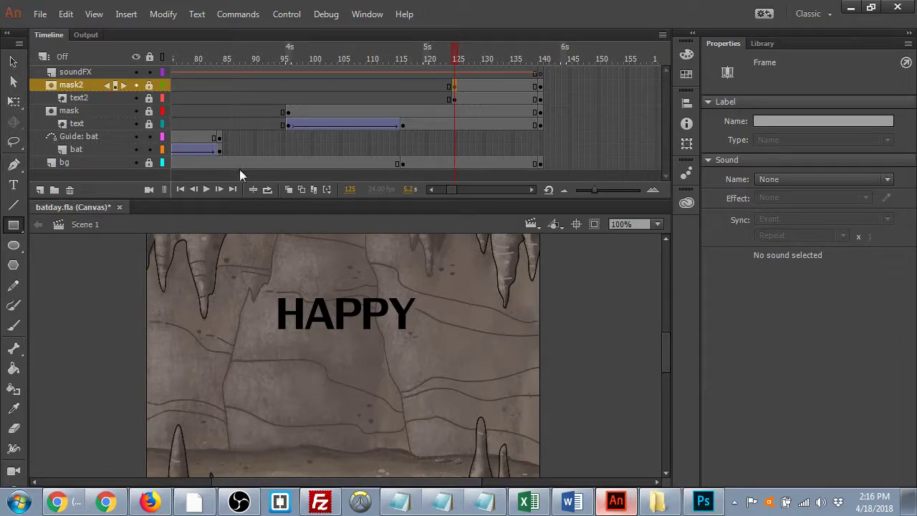
- Attempt a classic tween on the text2 span, cancelling the symbol conversion prompt
left_click(479, 98)
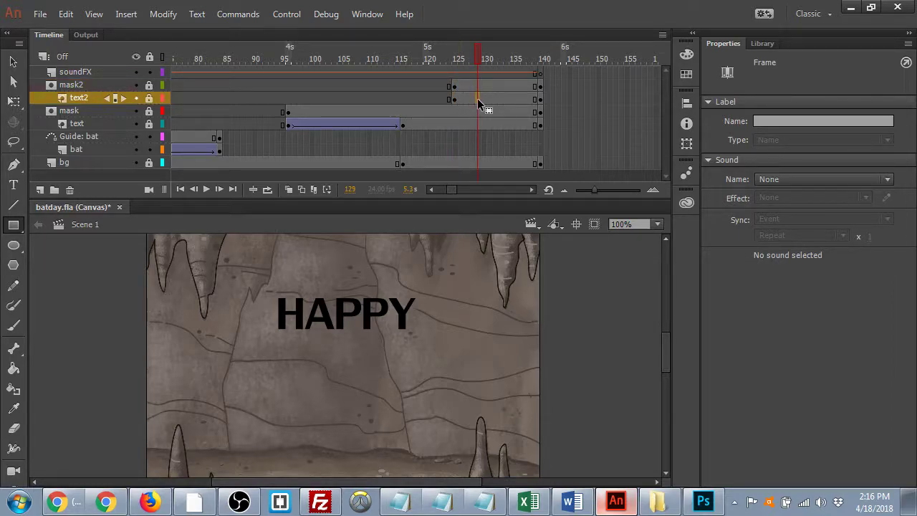
right_click(493, 98)
left_click(516, 113)
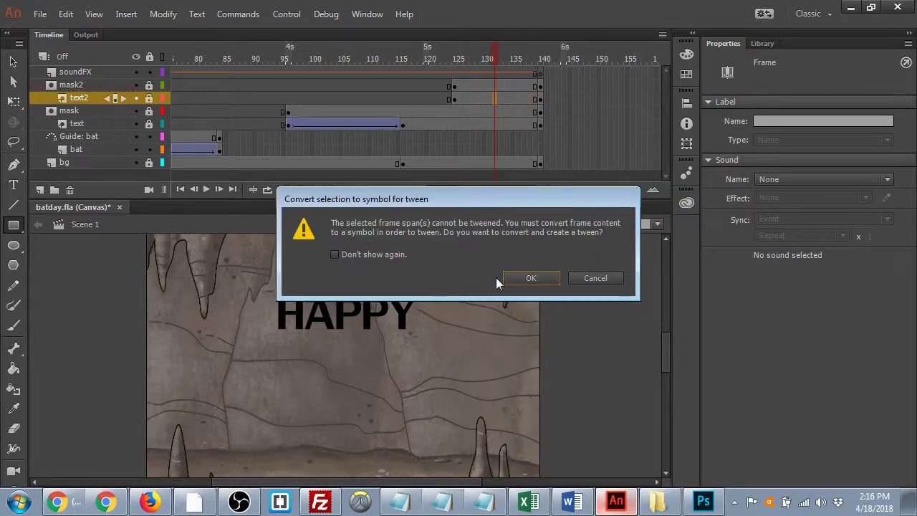
left_click(581, 277)
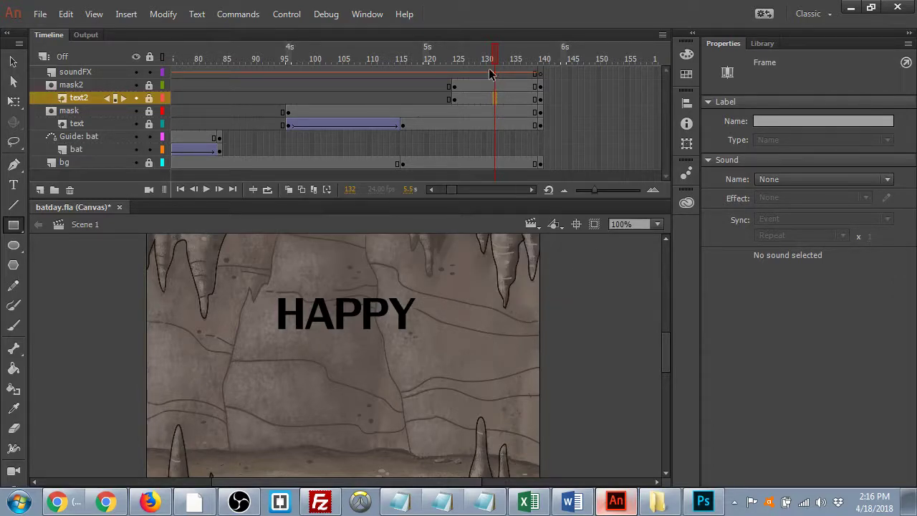
- Return to frame 125, unlock text2 and mask2, and select the BAT DAY! text
left_click_drag(497, 56, 462, 57)
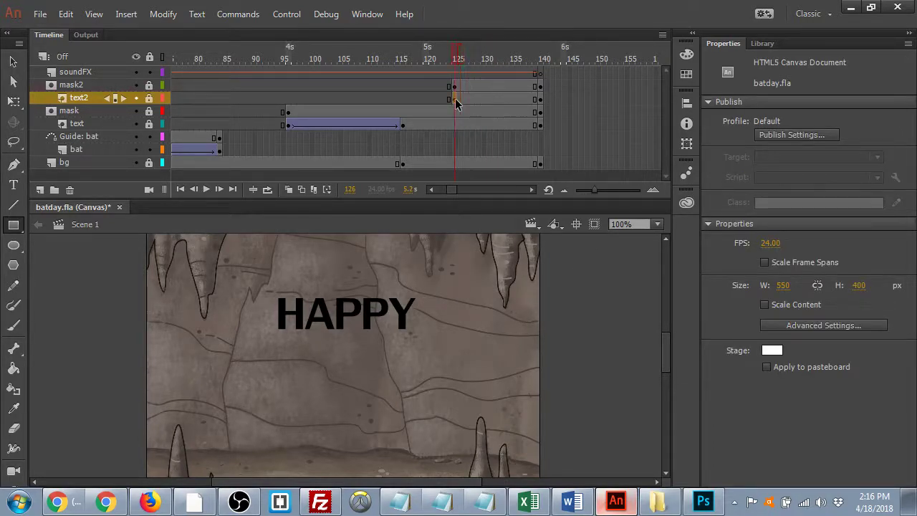
left_click(453, 99)
left_click(148, 99)
left_click(149, 85)
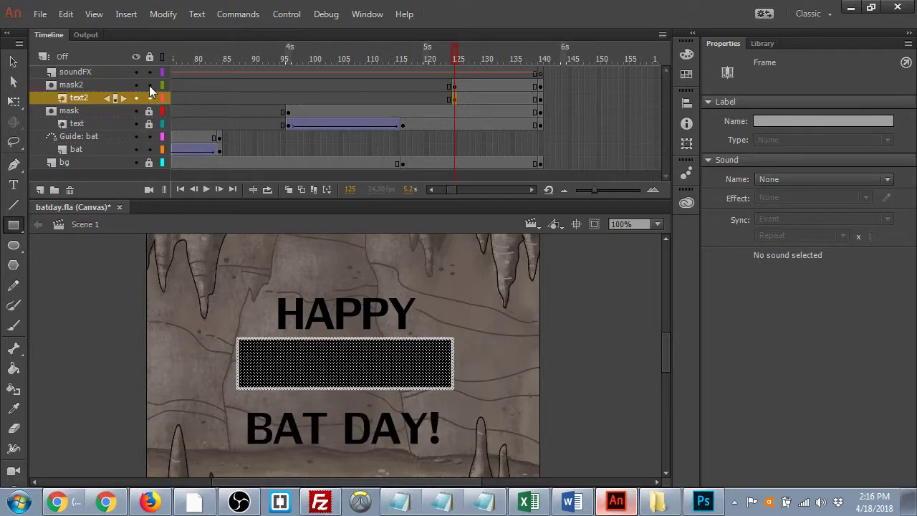
left_click(13, 62)
left_click(316, 446)
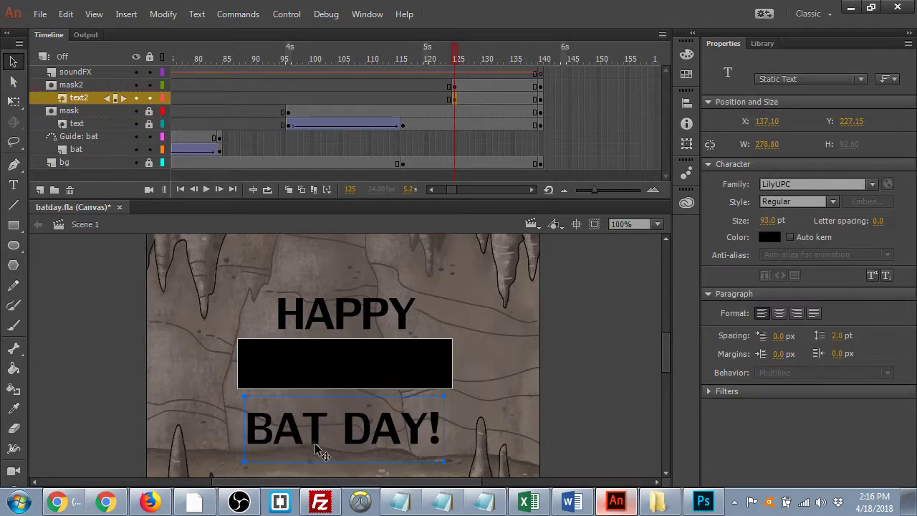
- Classic-tween the text2 span, converting BAT DAY! to a symbol, then play from frame 94
left_click(495, 99)
right_click(495, 98)
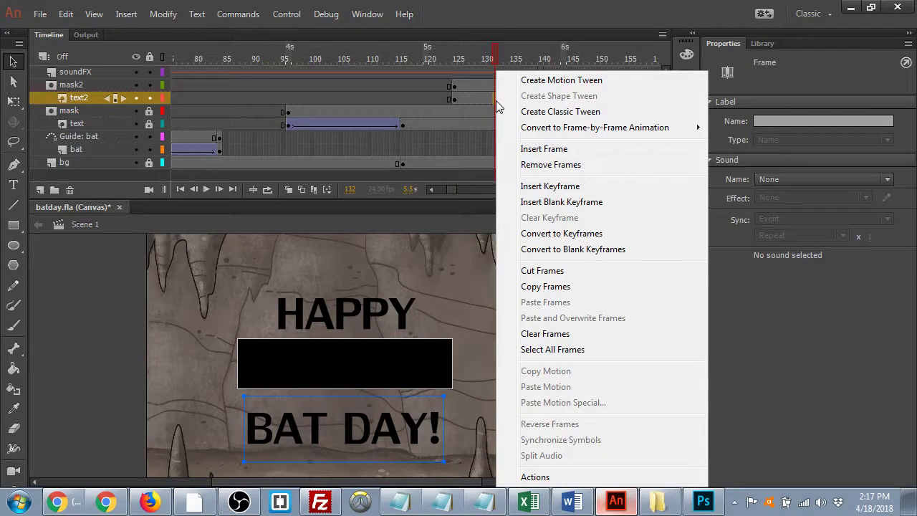
left_click(569, 113)
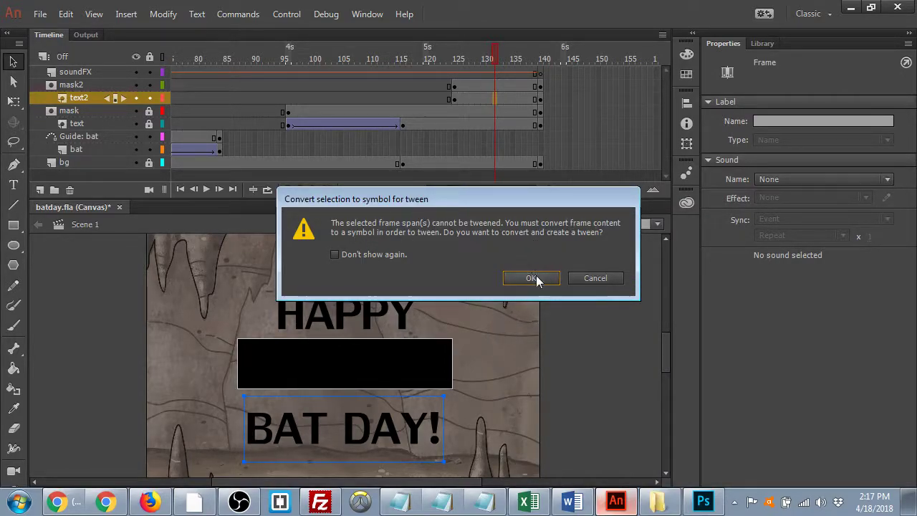
left_click(534, 278)
left_click_drag(497, 52, 450, 77)
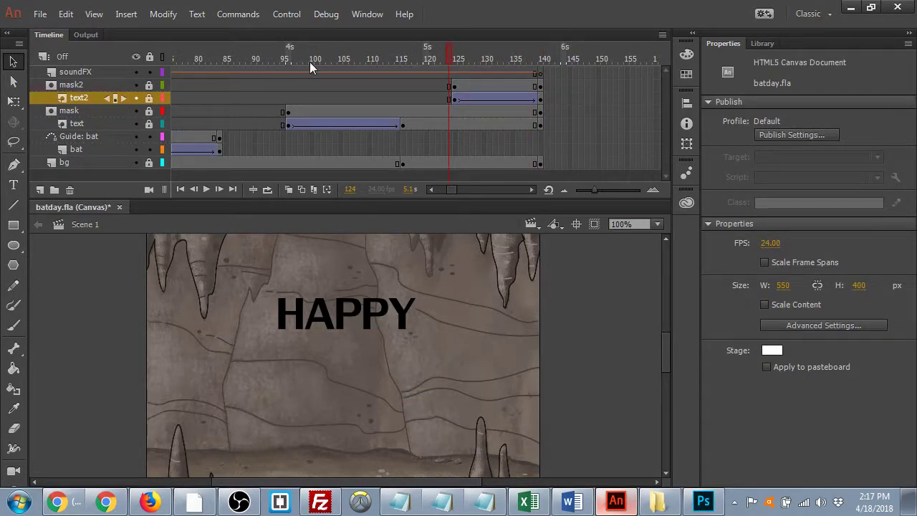
left_click_drag(450, 45, 277, 87)
key("Return")
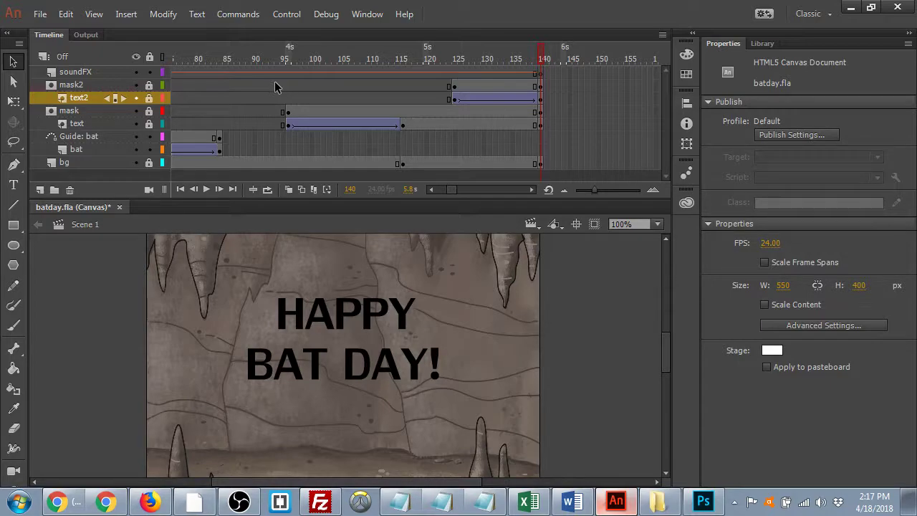
- Give the BAT DAY! text2 tween a Quart ease-out and preview the motion
left_click(351, 123)
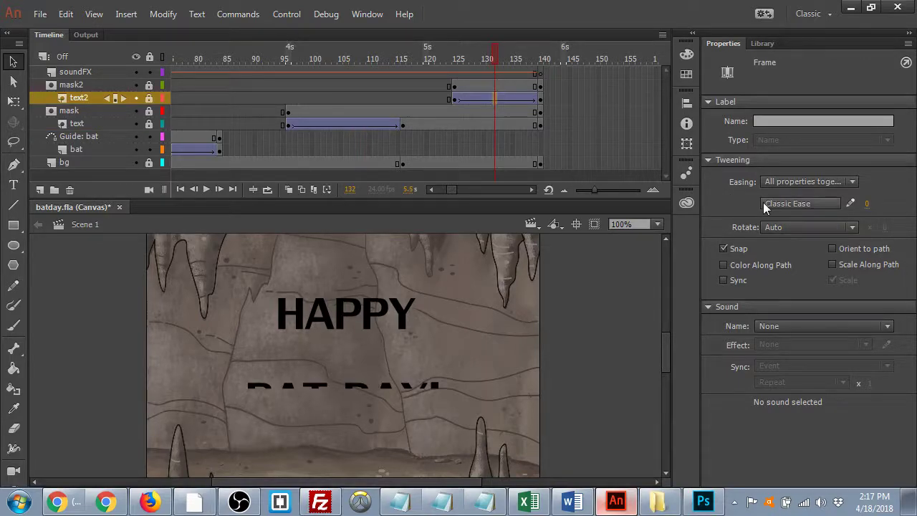
left_click(763, 203)
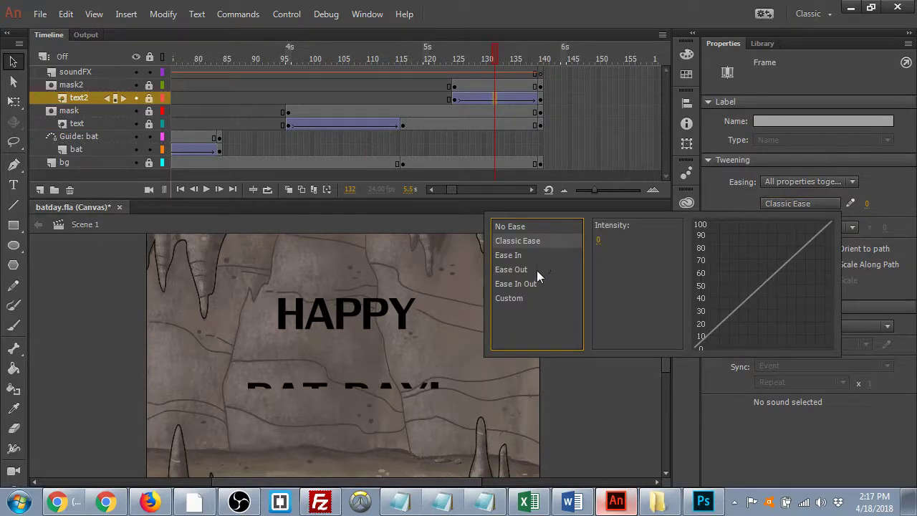
mouse_move(537, 270)
left_click(606, 252)
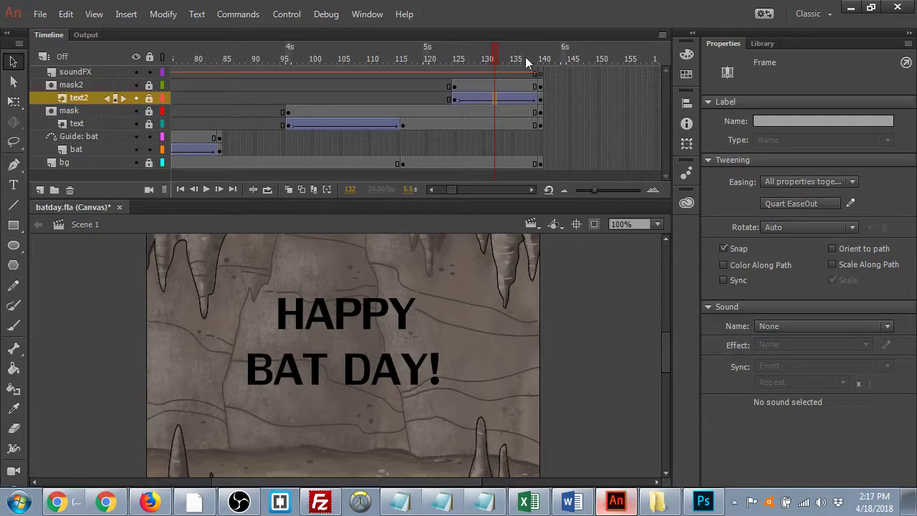
left_click_drag(494, 53, 485, 56)
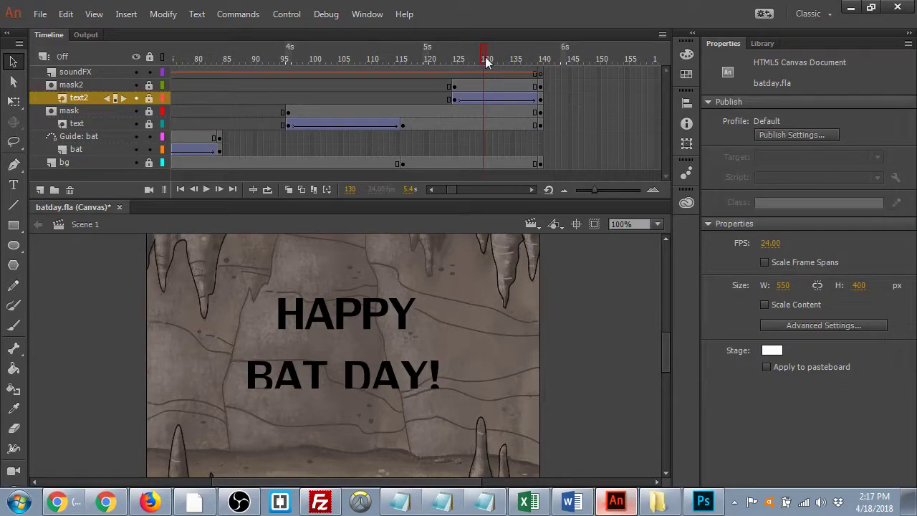
- Extend every layer by a few frames, save batday.fla, and rewind to frame 96
key("F5")
key("F5")
key("F5")
key("F5")
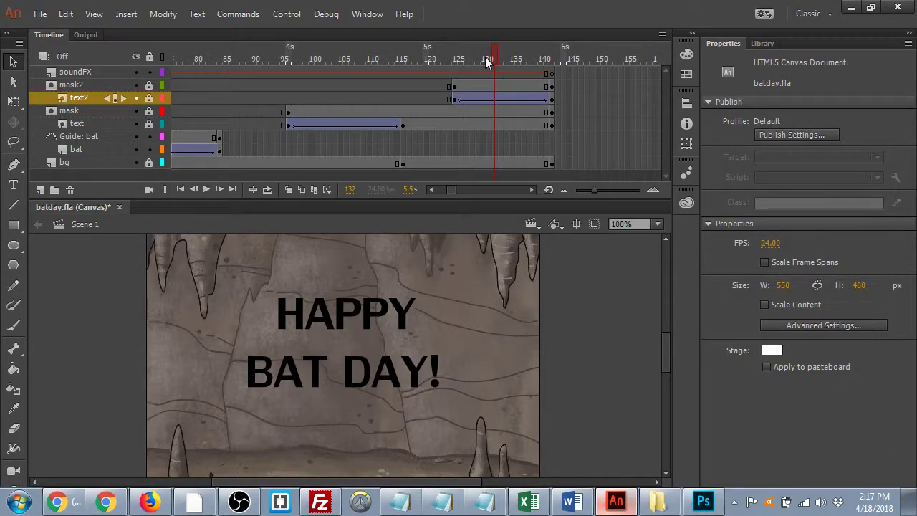
key("ctrl+s")
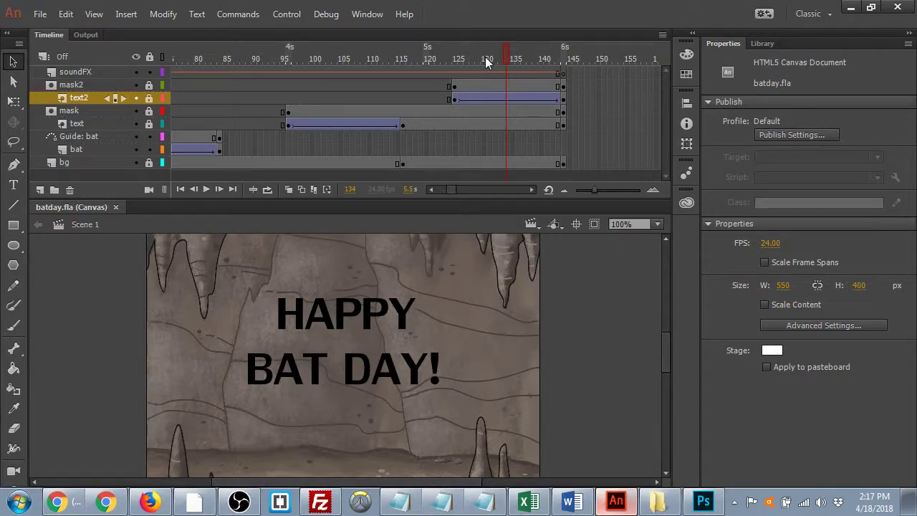
left_click_drag(510, 56, 286, 60)
- Loop playback over the reveal frame range and play it
left_click(267, 189)
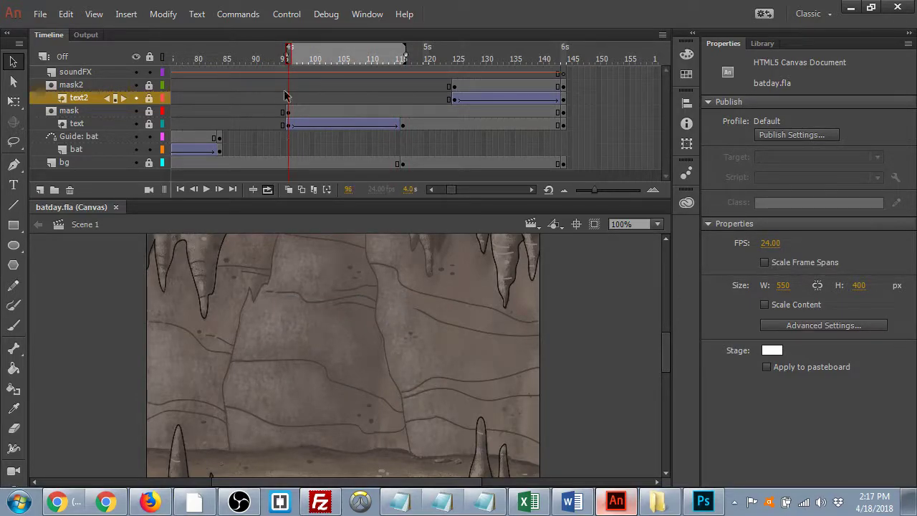
left_click_drag(409, 51, 566, 58)
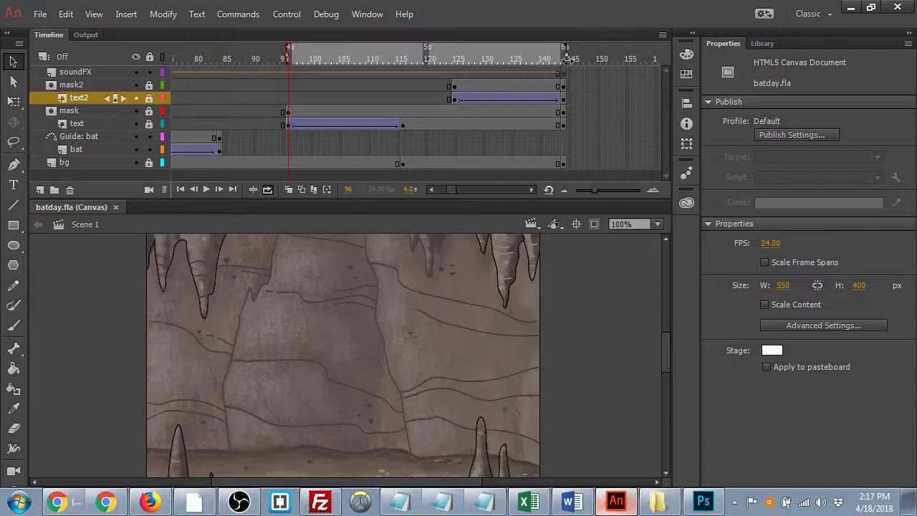
key("Return")
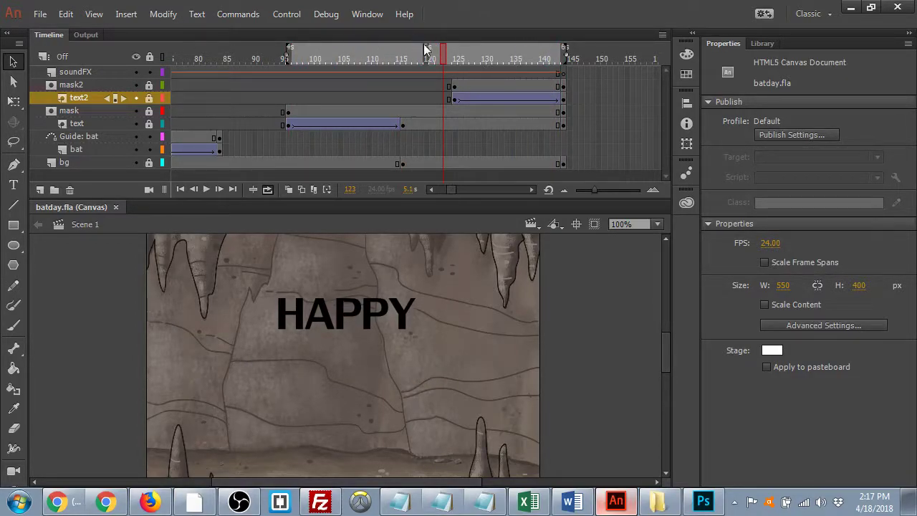
- Remove frames at frame 120 to shorten the pause, then replay from frame 94
left_click_drag(443, 55, 419, 53)
key("shift+F5")
key("shift+F5")
key("shift+F5")
key("shift+F5")
key("shift+F5")
key("shift+F5")
key("shift+F5")
key("shift+F5")
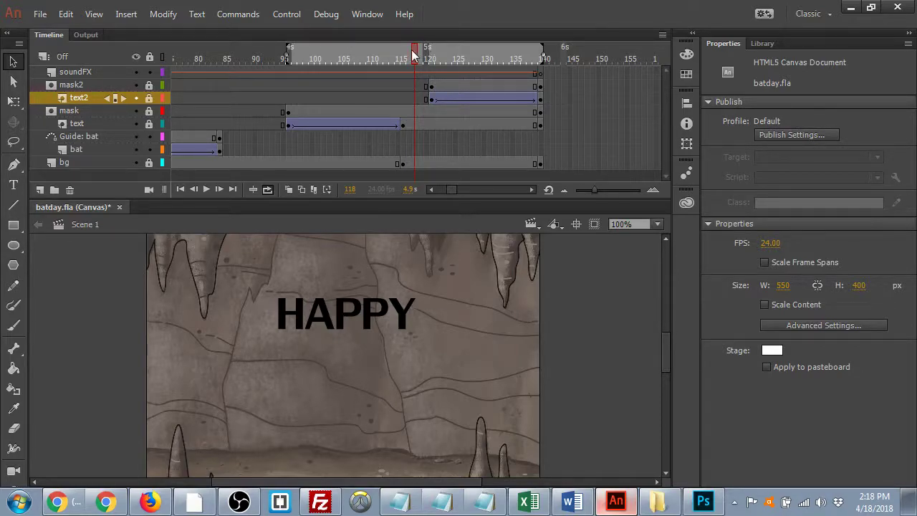
left_click_drag(413, 54, 280, 59)
key("Return")
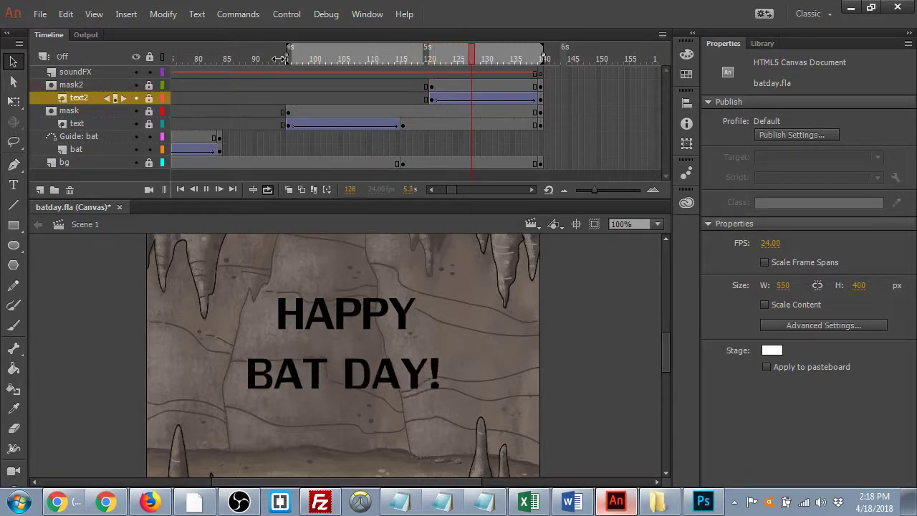
key("Return")
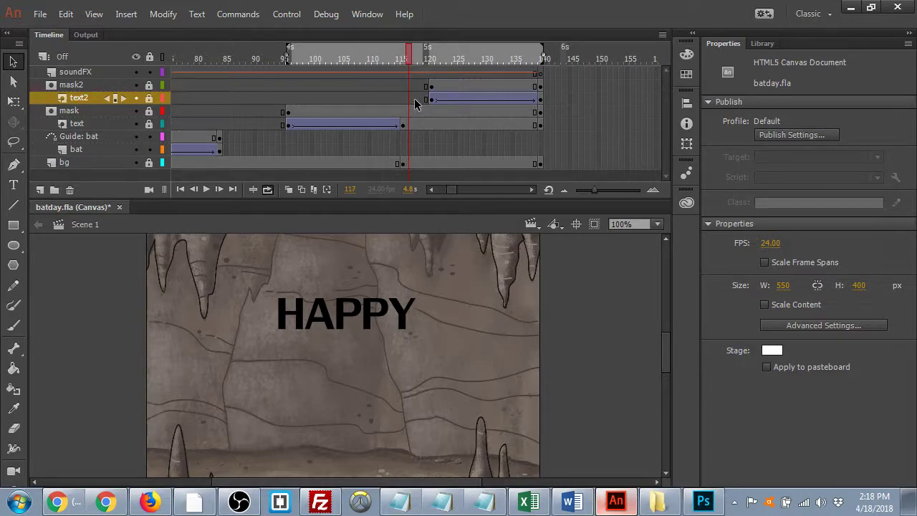
- Remove three more frames at the playhead and preview the HAPPY BAT DAY! reveal
key("shift+F5")
key("shift+F5")
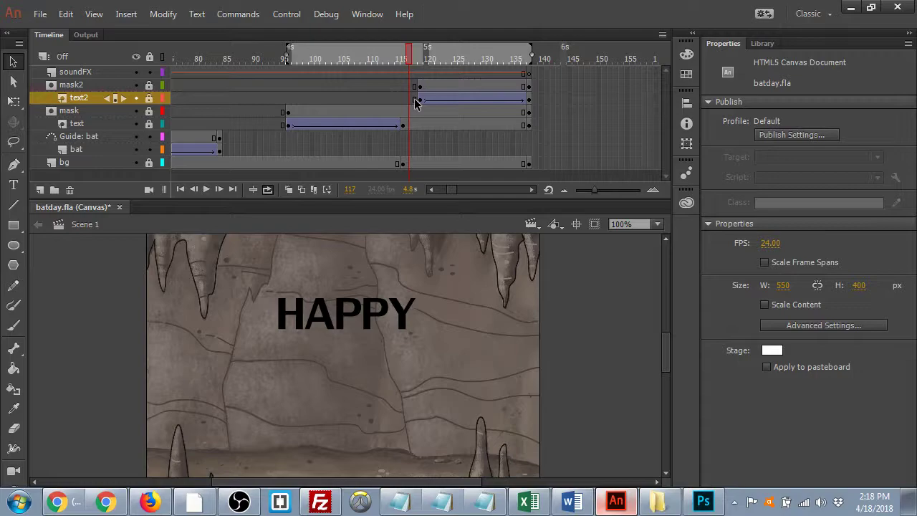
key("shift+F5")
left_click_drag(415, 51, 279, 55)
key("Return")
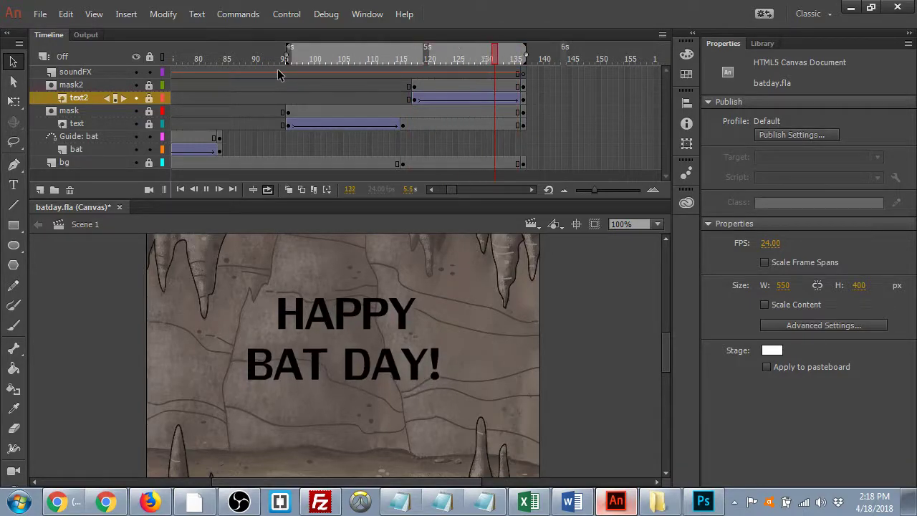
key("Return")
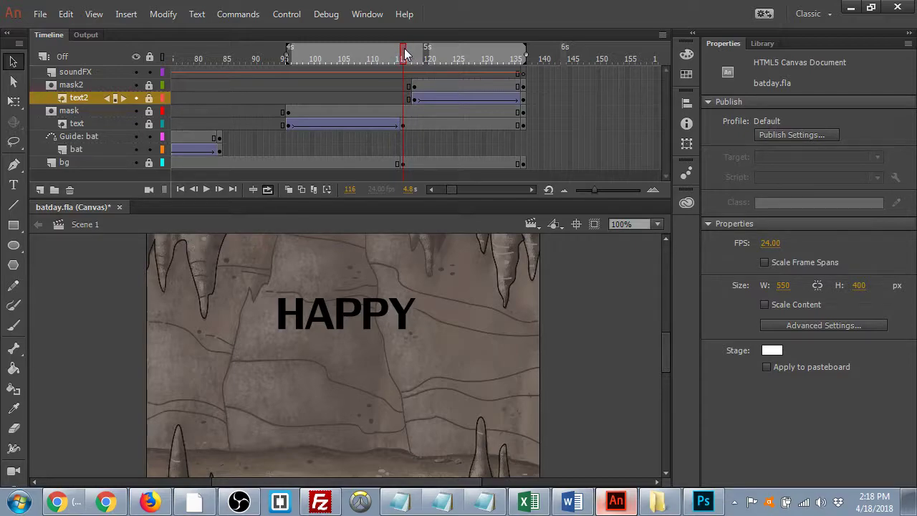
- Trim two final frames, save batday.fla, and select the mask2 layer's frames
key("shift+F5")
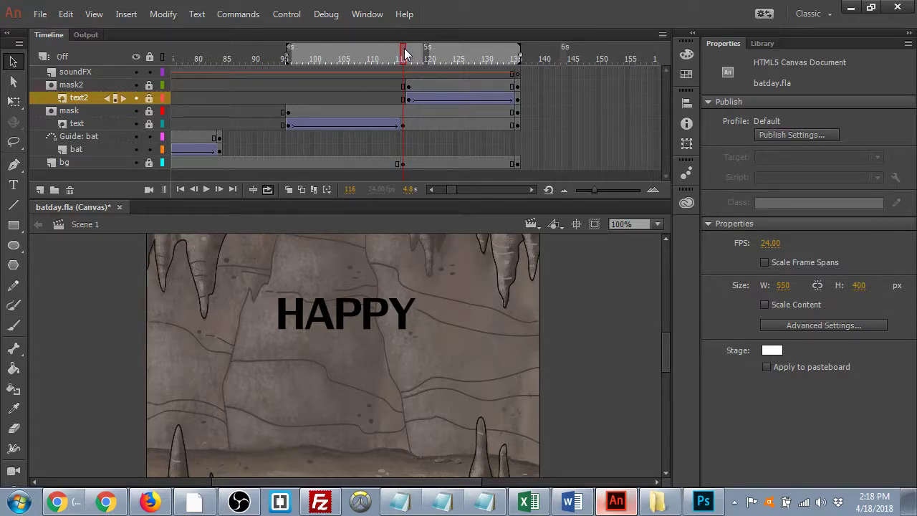
key("shift+F5")
key("ctrl+s")
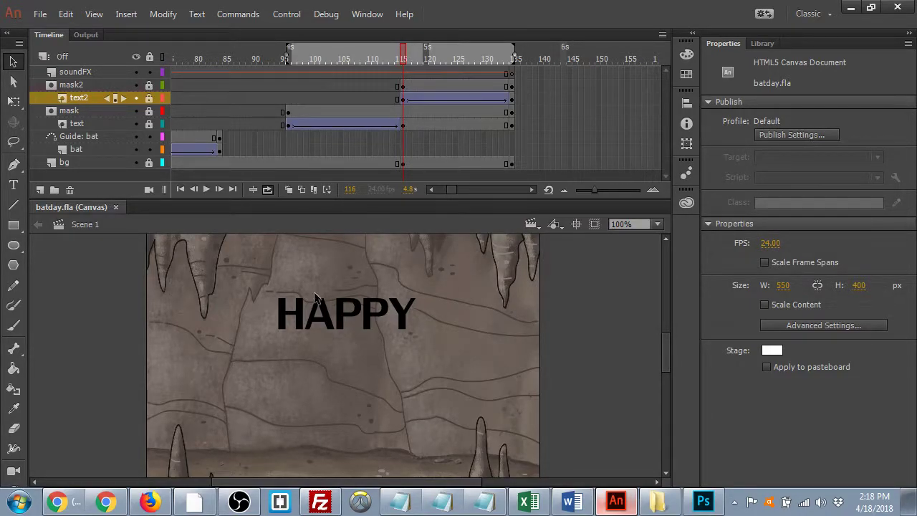
left_click(73, 86)
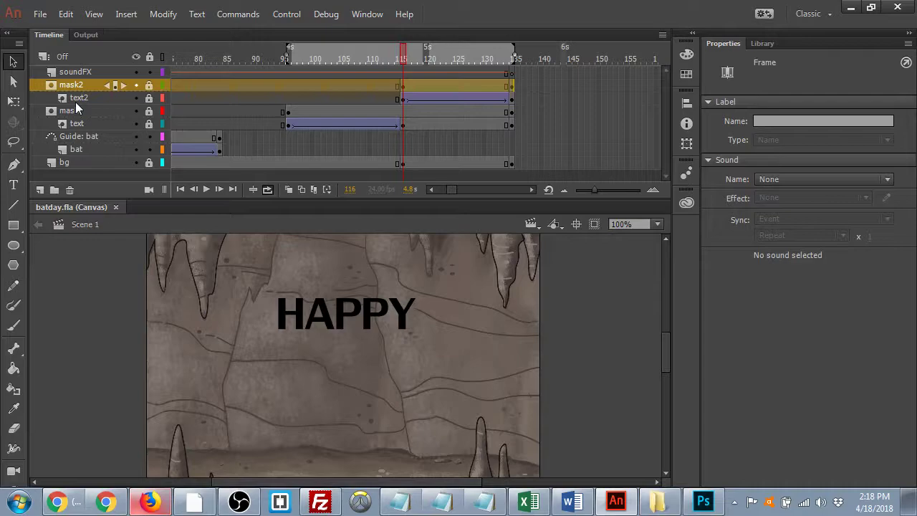
left_click(80, 96)
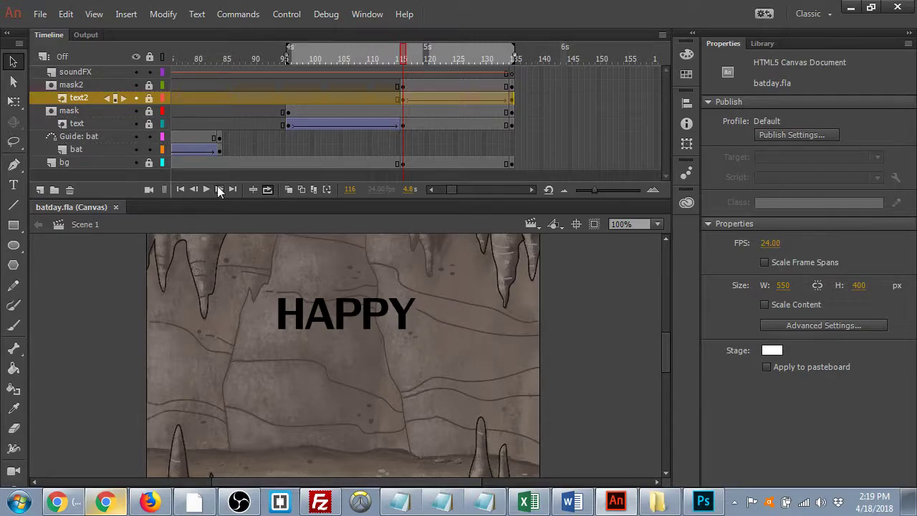
- In a new Chrome tab, browse Google Images results for 'guano cartoon'
left_click(113, 502)
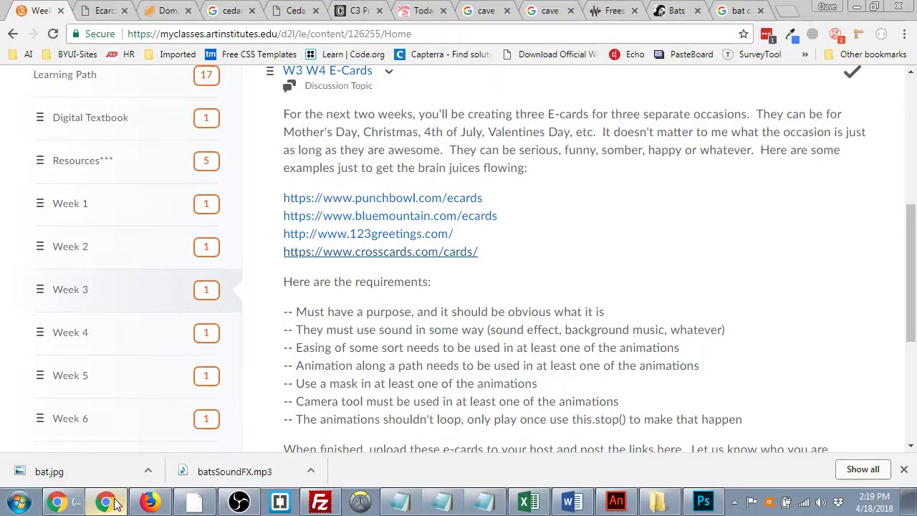
left_click(786, 11)
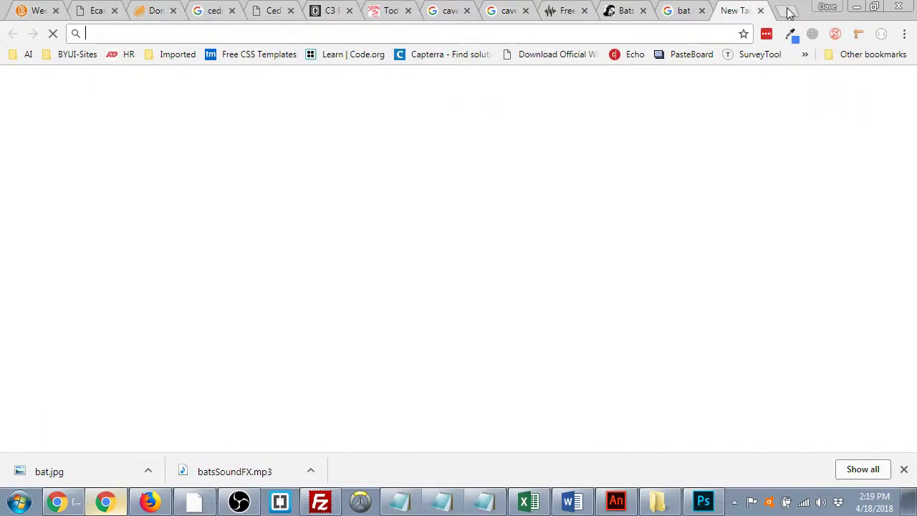
type("guano cartoon")
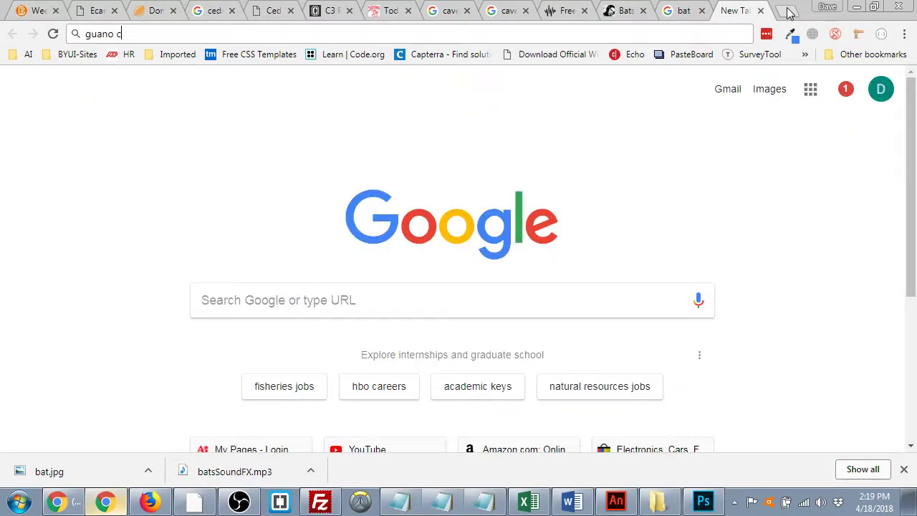
key("Return")
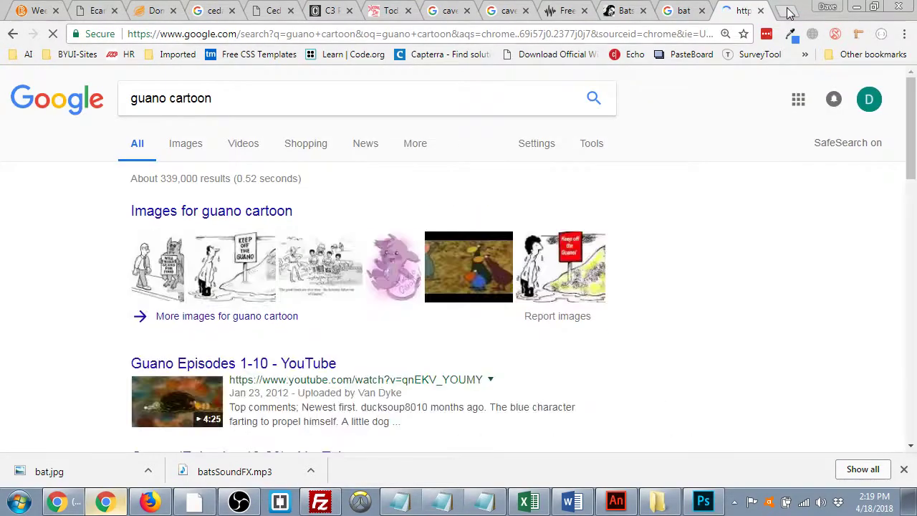
left_click(192, 143)
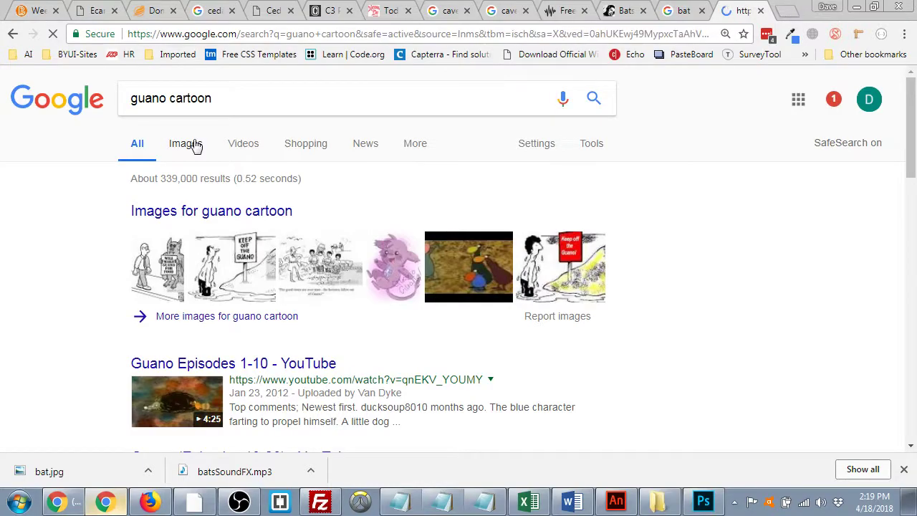
scroll(384, 226, "down", 2)
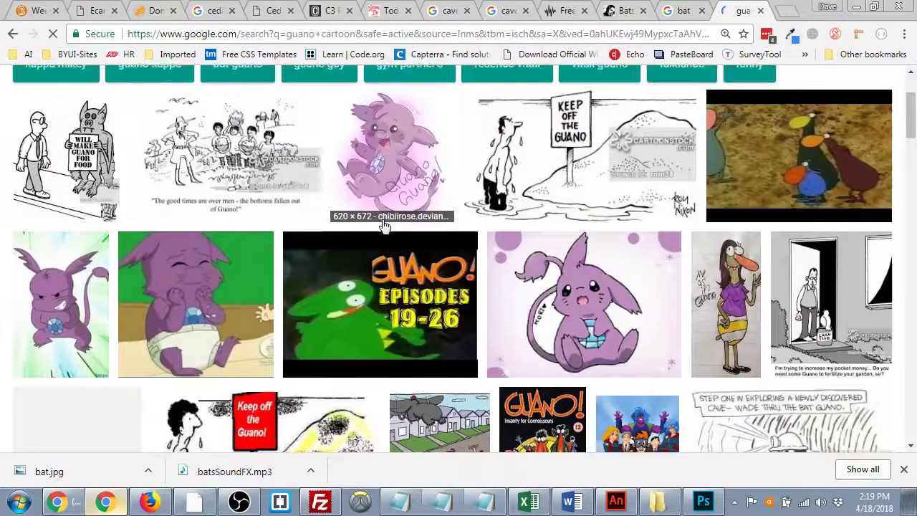
scroll(384, 227, "down", 10)
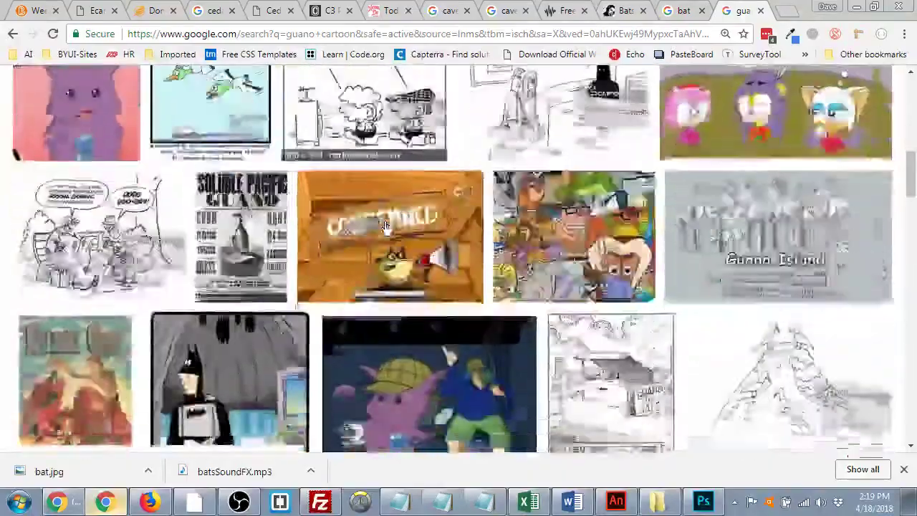
scroll(384, 227, "down", 7)
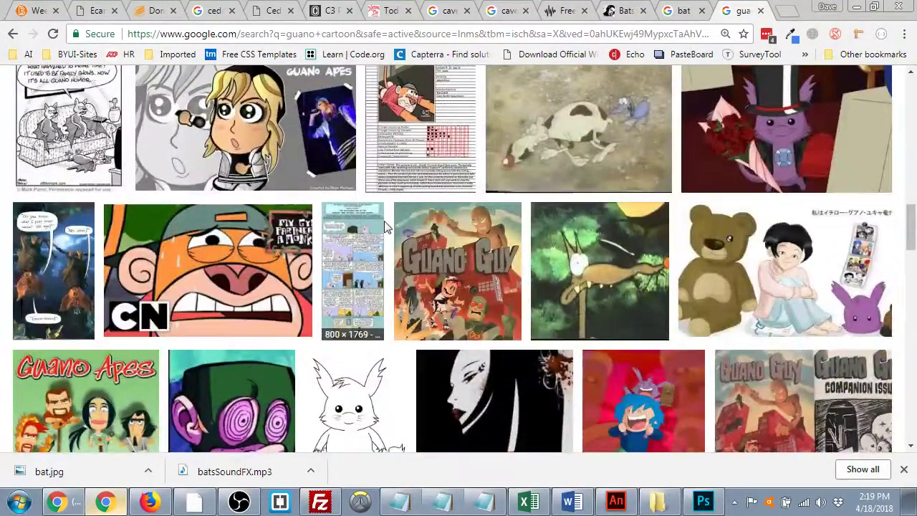
scroll(385, 226, "up", 5)
scroll(385, 226, "up", 15)
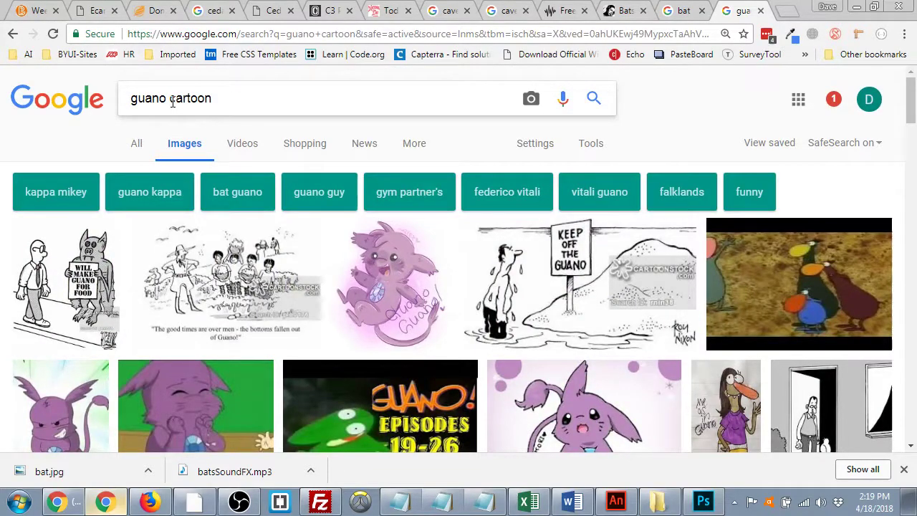
- Replace the search with 'piece of guano' and browse the image results
double_click(171, 100)
type("p")
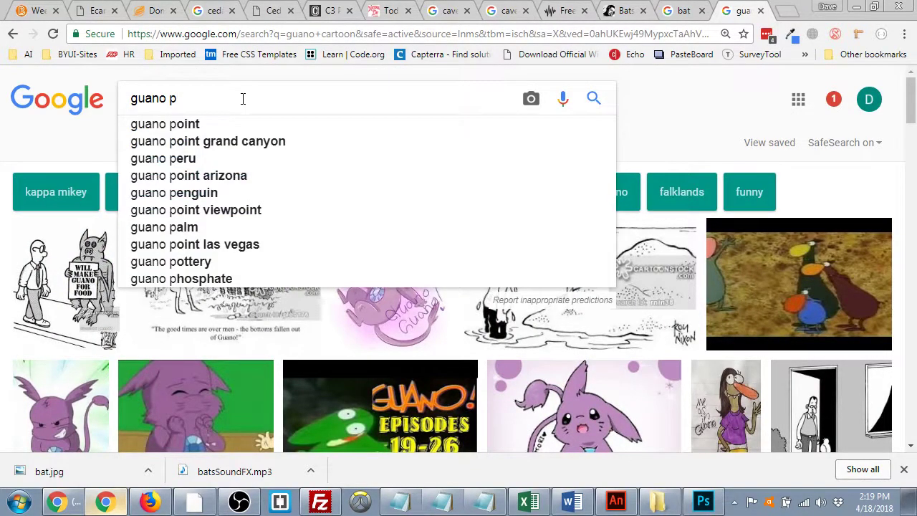
key("BackSpace")
key("BackSpace")
key("BackSpace")
key("BackSpace")
key("BackSpace")
key("BackSpace")
key("BackSpace")
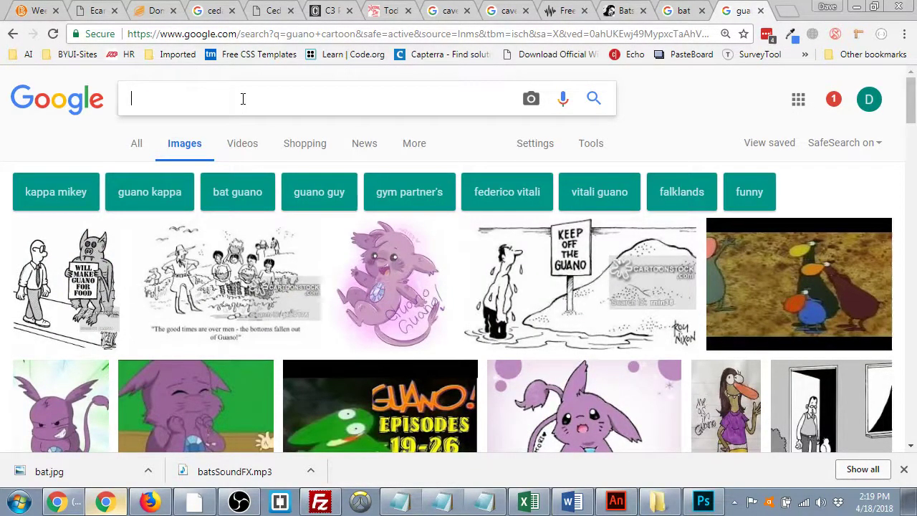
type("piece of guano")
key("Return")
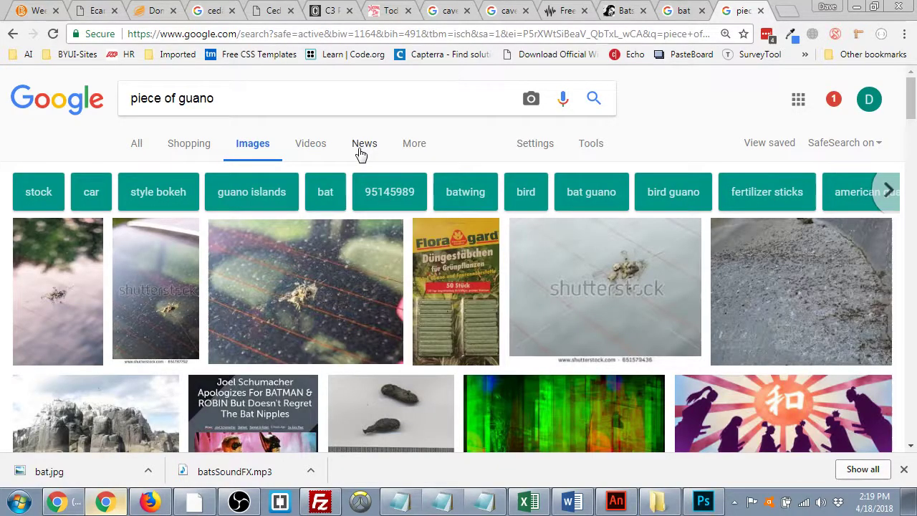
scroll(361, 155, "down", 5)
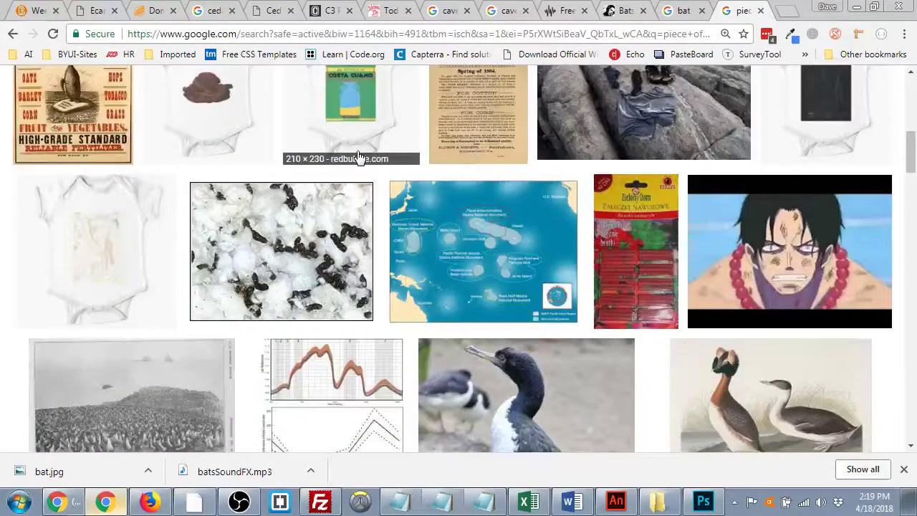
scroll(430, 322, "up", 5)
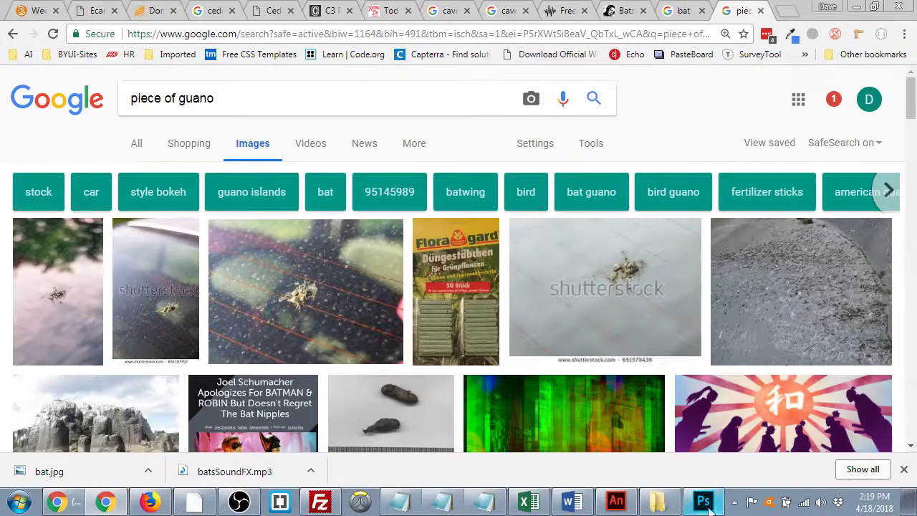
- Return to batday.fla, move the playhead to frame 135, and zoom the stage out to 50%
left_click(615, 502)
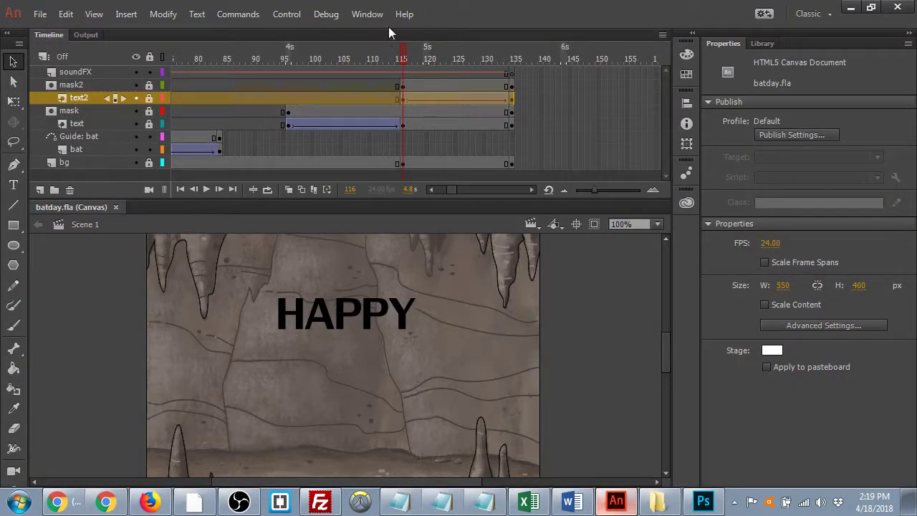
left_click_drag(403, 52, 510, 81)
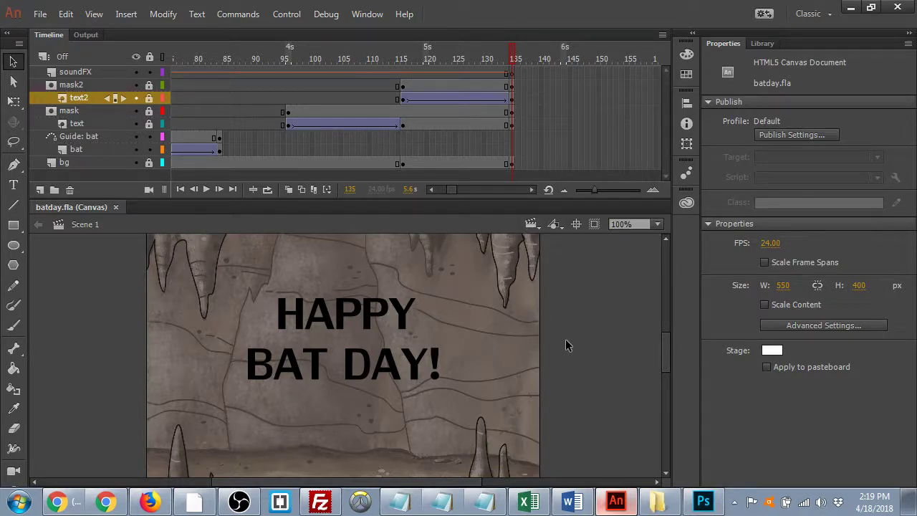
key("ctrl+minus")
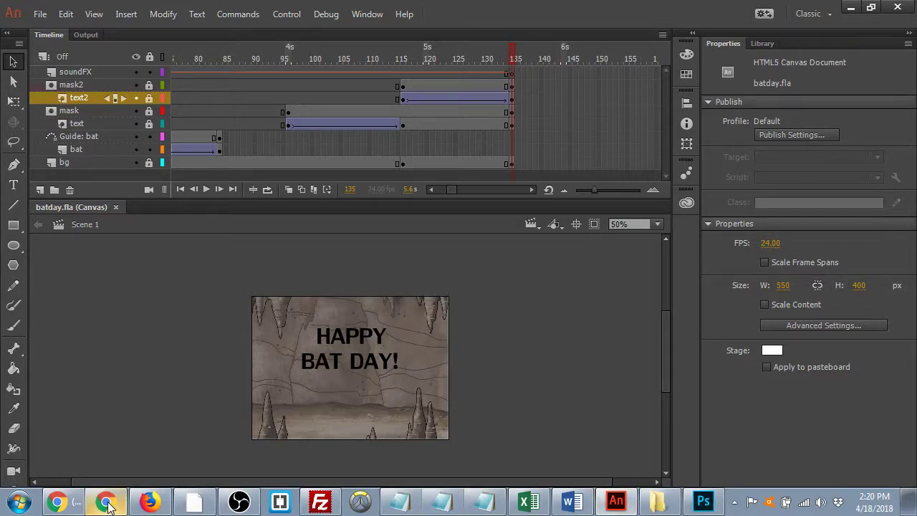
- Back in Chrome, search Google Images for 'cave cartoon' and browse the results
left_click(107, 503)
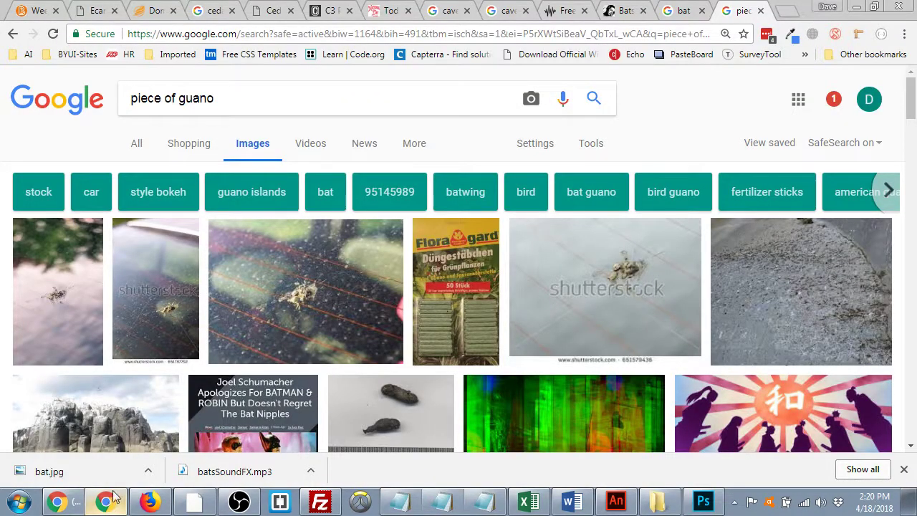
left_click_drag(327, 94, 40, 158)
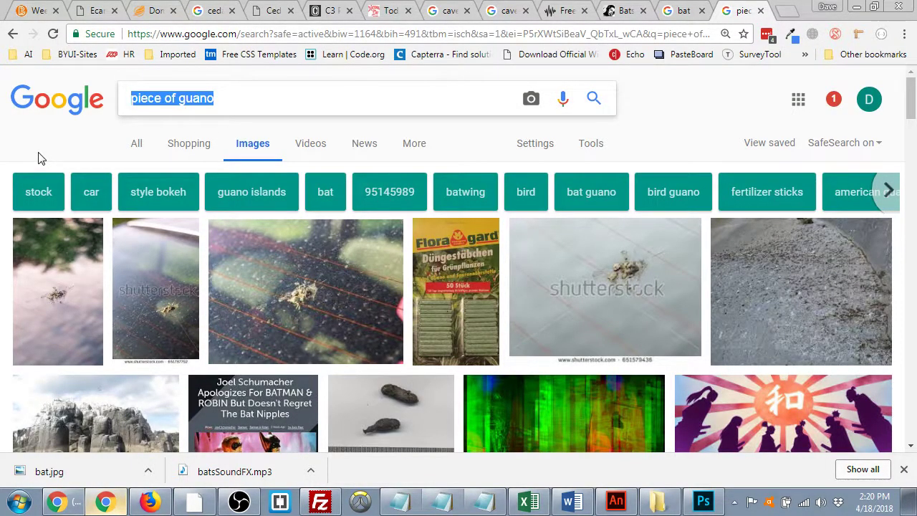
type("cave c")
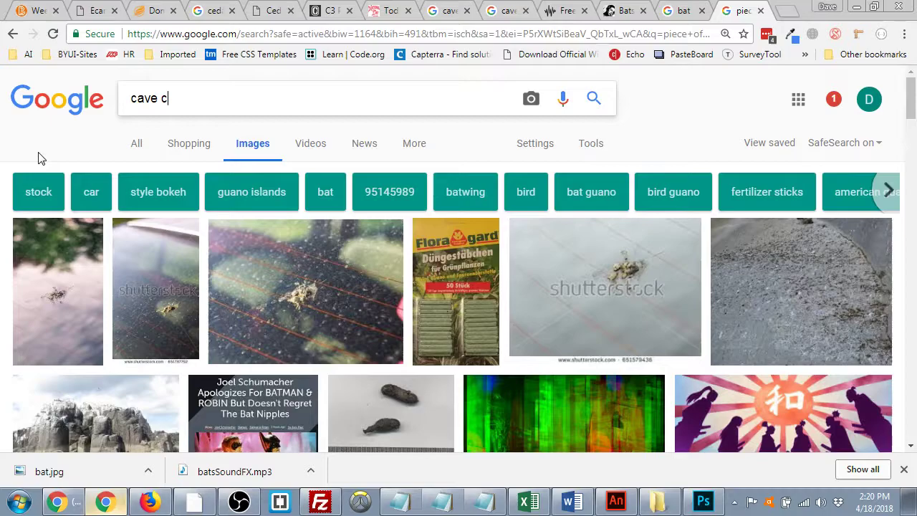
type("artoon")
key("Return")
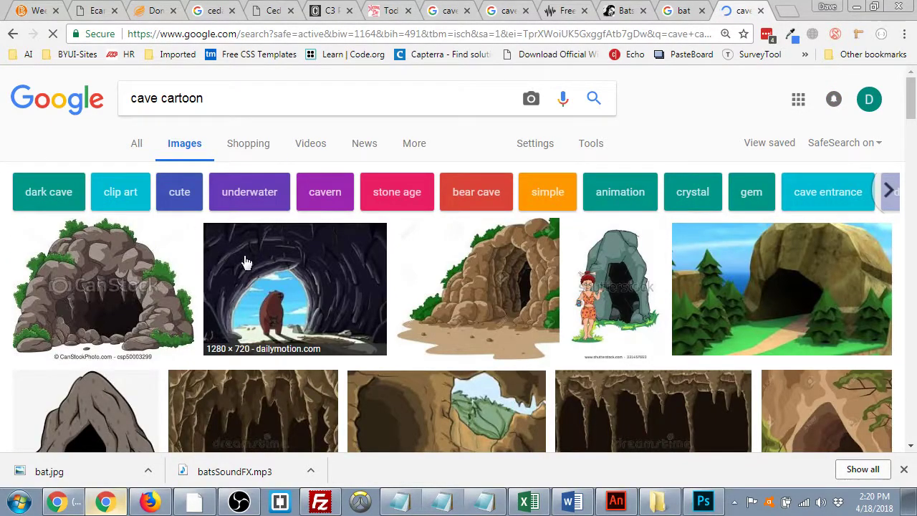
scroll(525, 225, "down", 3)
scroll(523, 217, "down", 5)
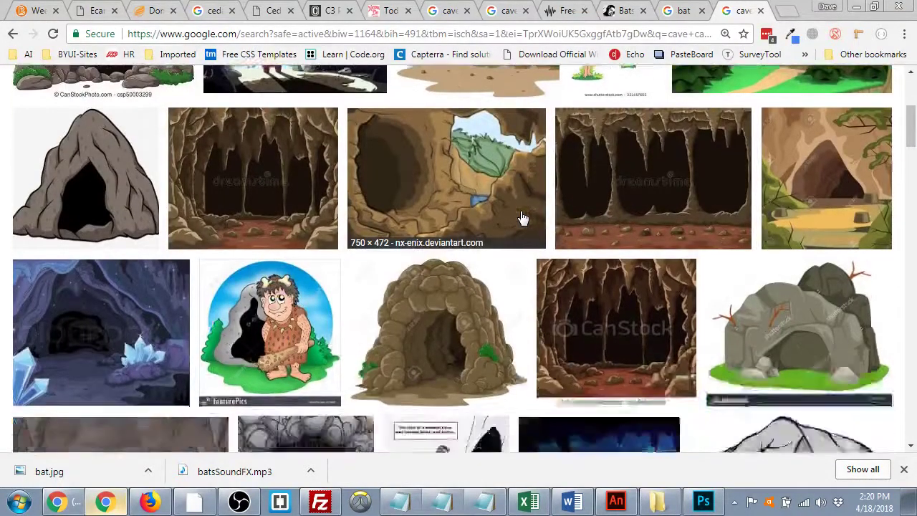
scroll(523, 217, "down", 2)
scroll(522, 215, "up", 4)
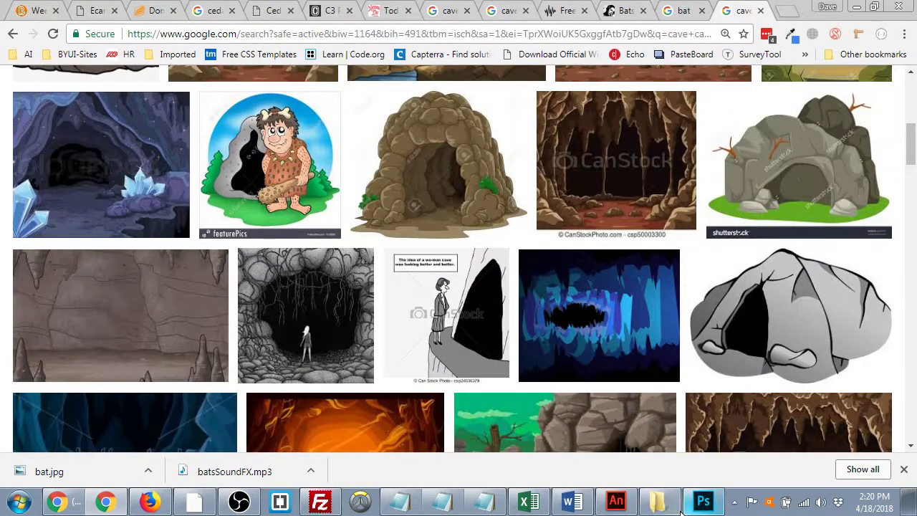
left_click(609, 506)
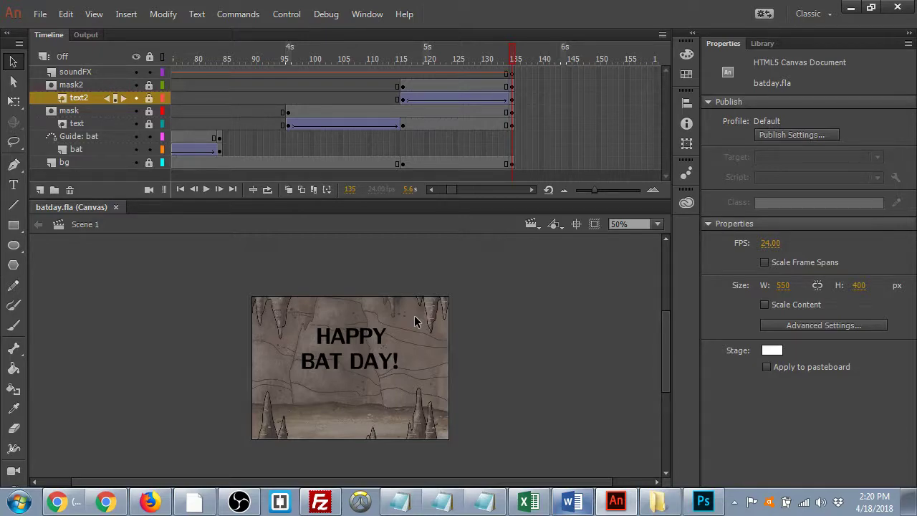
- Magnify the batday.fla stage to 100% with Ctrl+=
key("ctrl+equal")
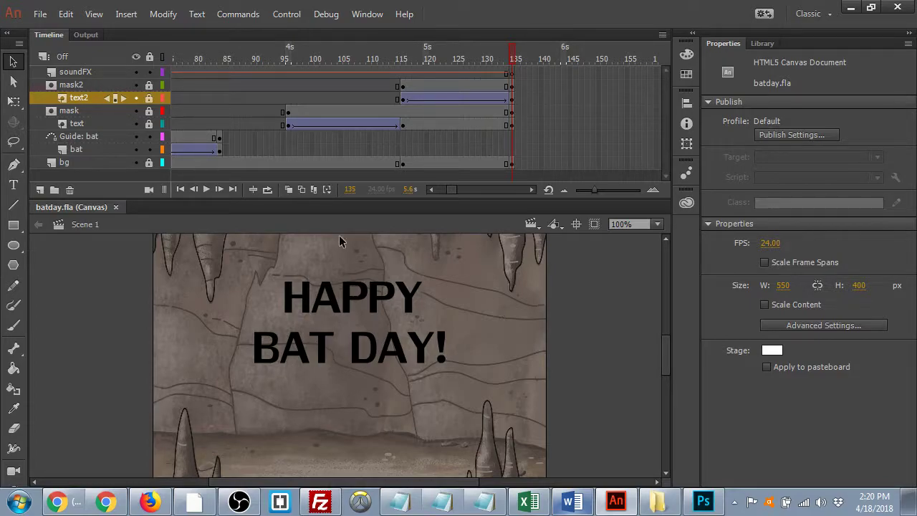
- Delete the bat's guide path at frame 135 and select the bat layer's frame 135
left_click(508, 137)
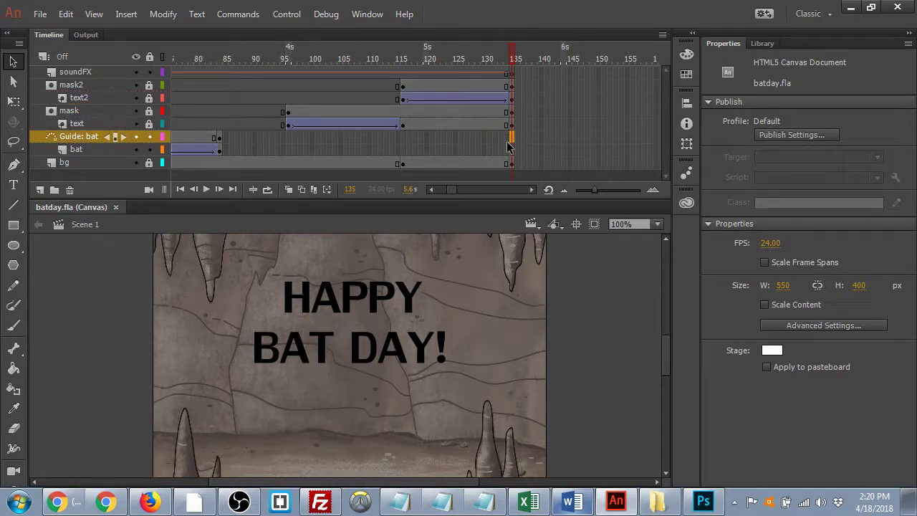
left_click(508, 146)
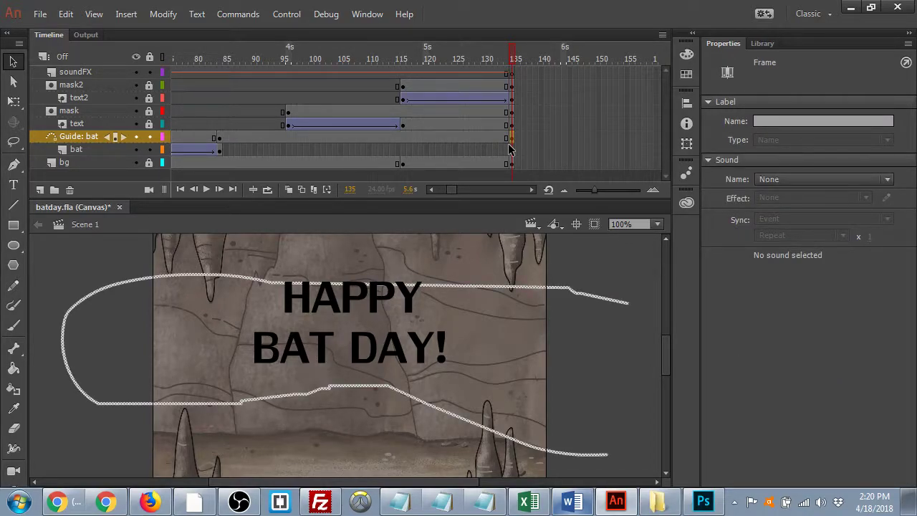
key("Delete")
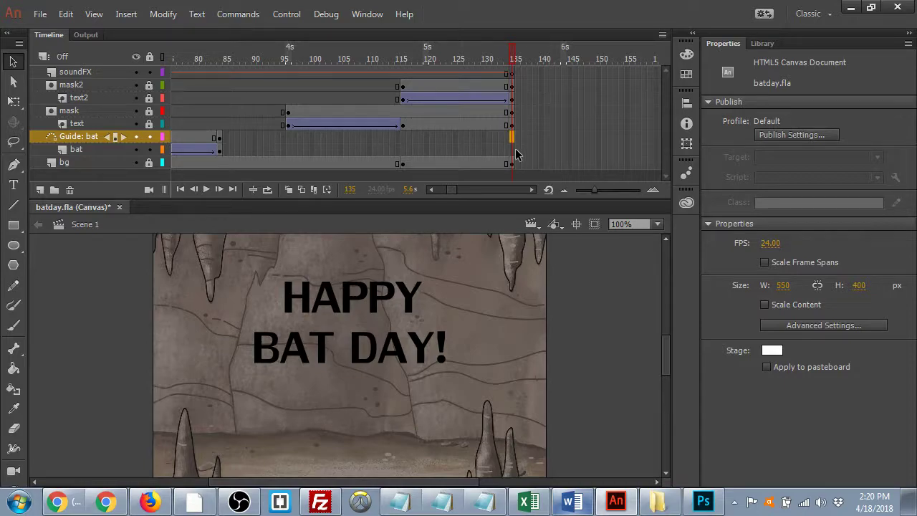
left_click(513, 150)
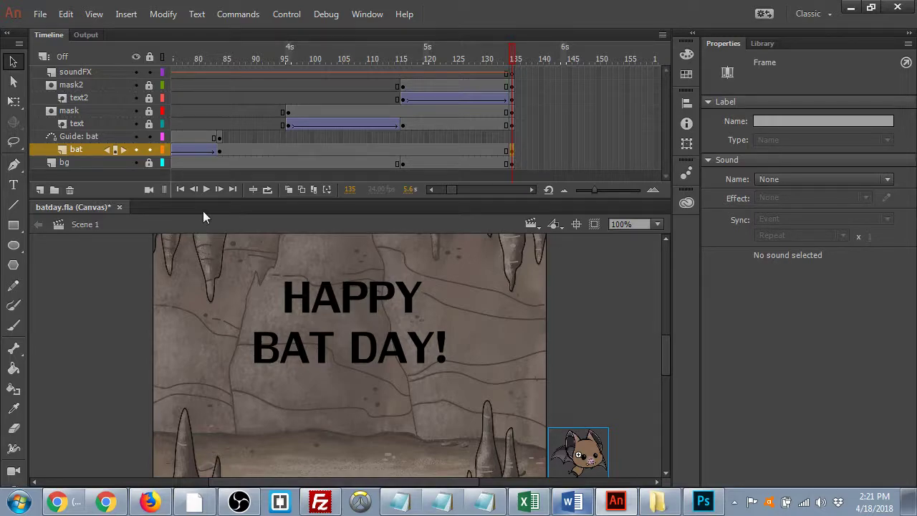
- Add a new layer named bat2 above the Guide: bat layer
left_click(40, 189)
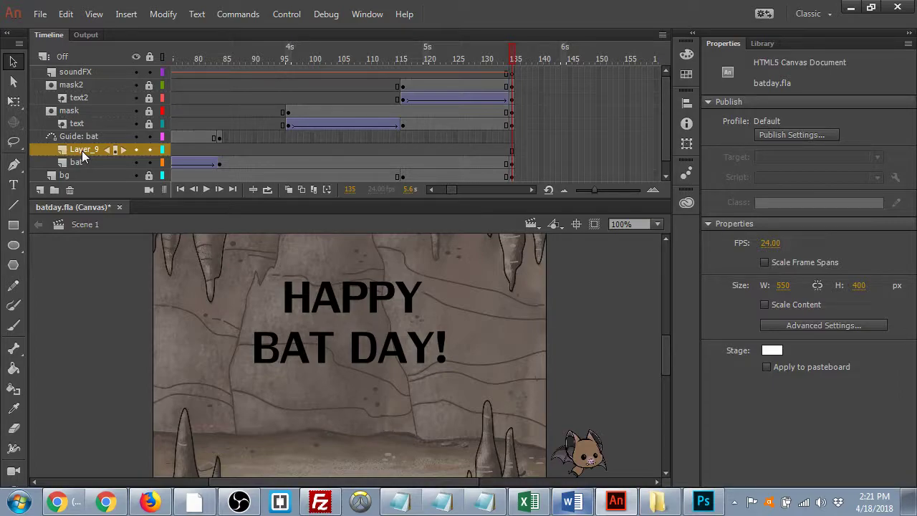
left_click_drag(82, 151, 73, 131)
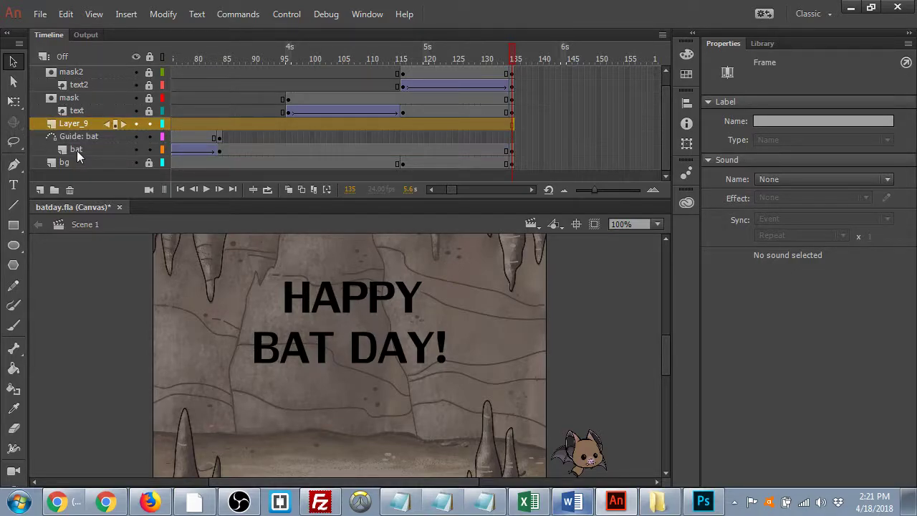
double_click(84, 123)
type("bat2")
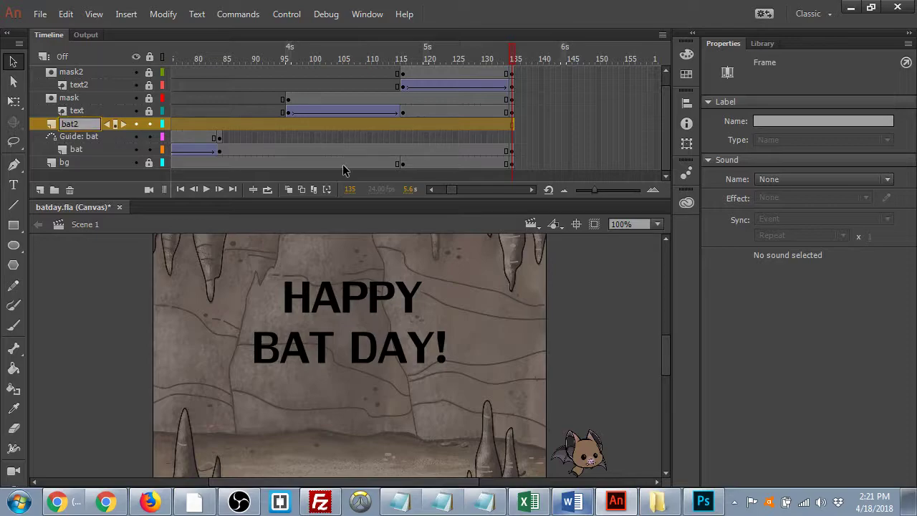
- Flip the bat horizontally at frame 135 of bat2 using Free Transform
left_click(510, 124)
left_click(511, 124)
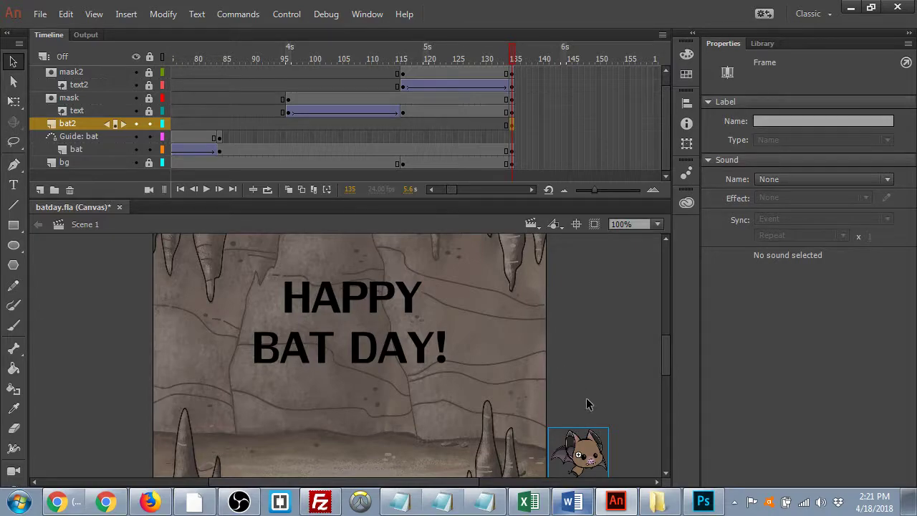
key("q")
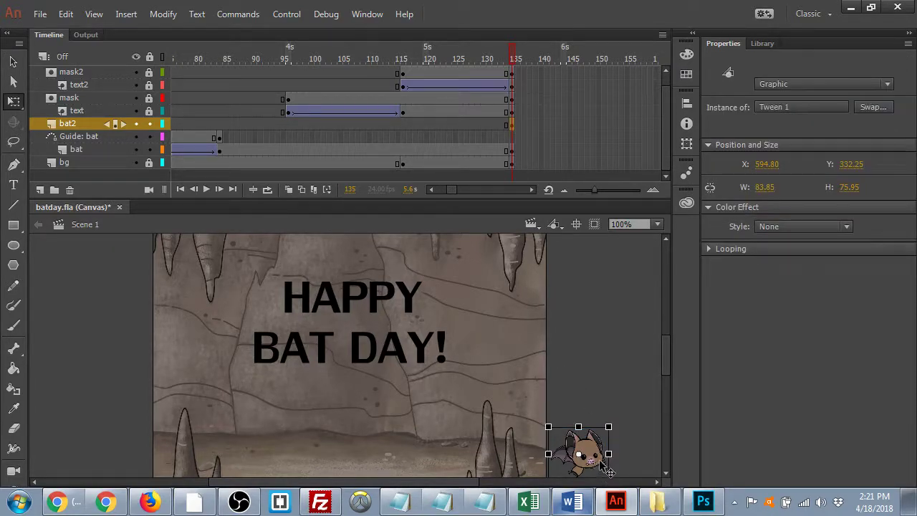
left_click_drag(612, 454, 547, 454)
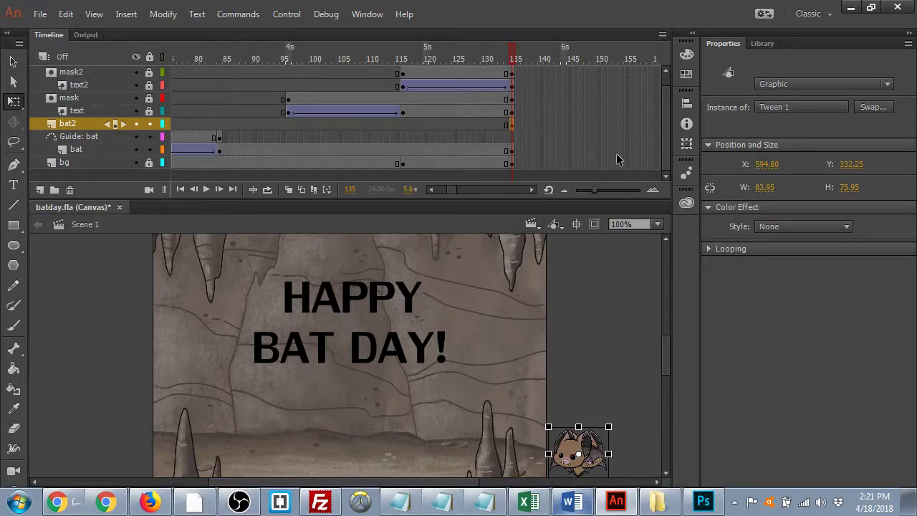
- Save batday.fla and zoom the stage out to 50%, with timeline frames 100–180 in view
left_click(609, 163)
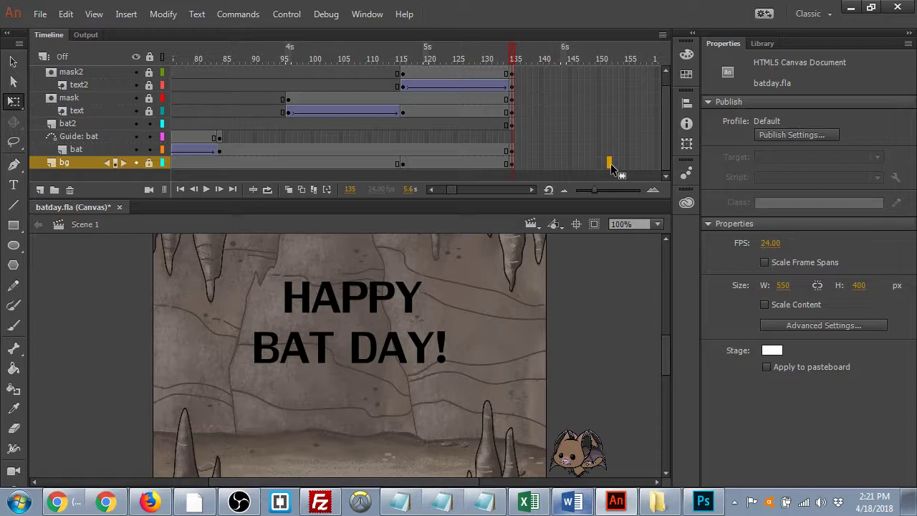
key("ctrl+s")
left_click_drag(452, 189, 454, 192)
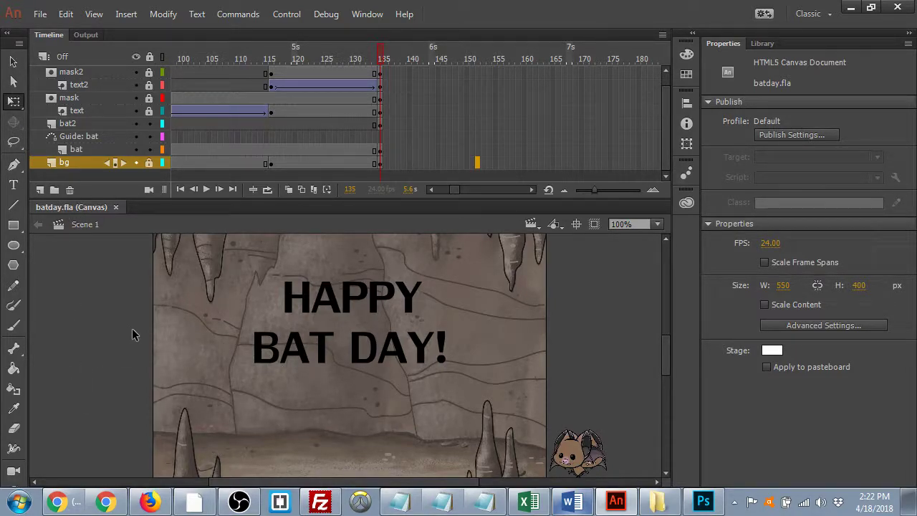
key("ctrl+minus")
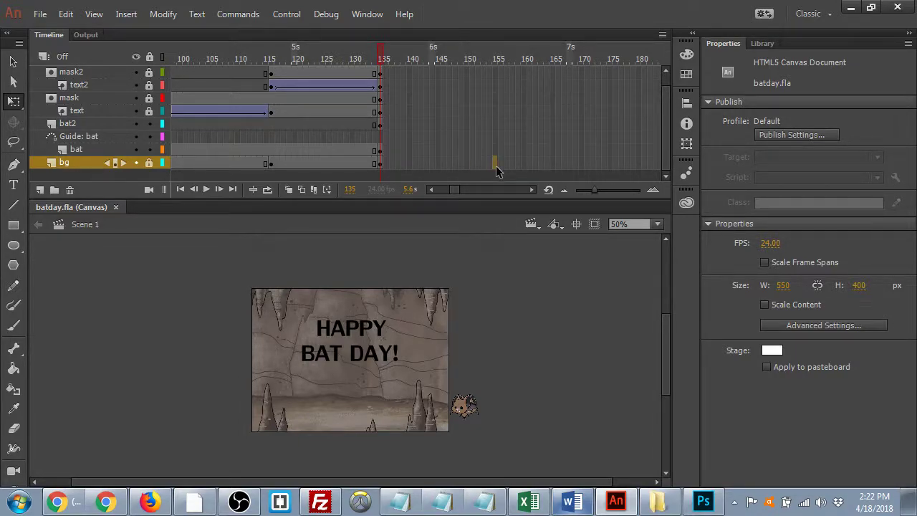
left_click(496, 165)
key("F5")
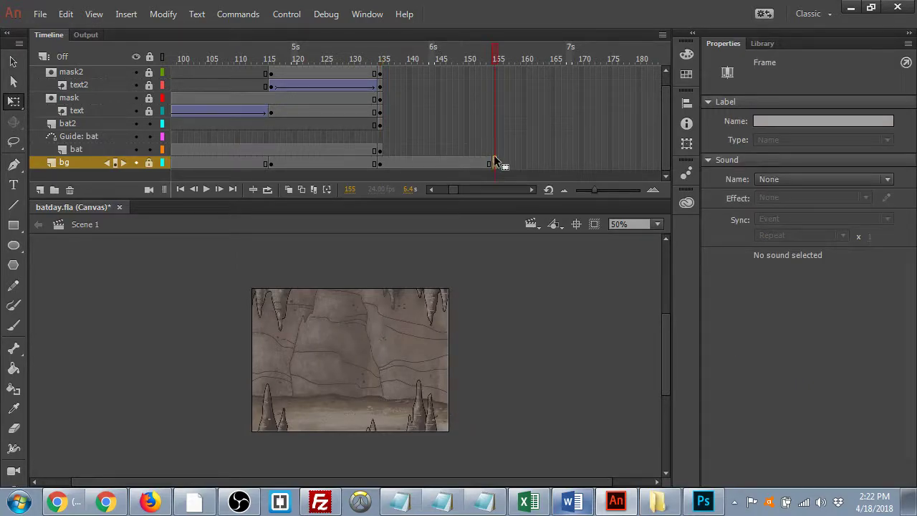
left_click(494, 73)
key("F5")
left_click(496, 87)
key("F5")
key("period")
key("comma")
left_click(495, 85)
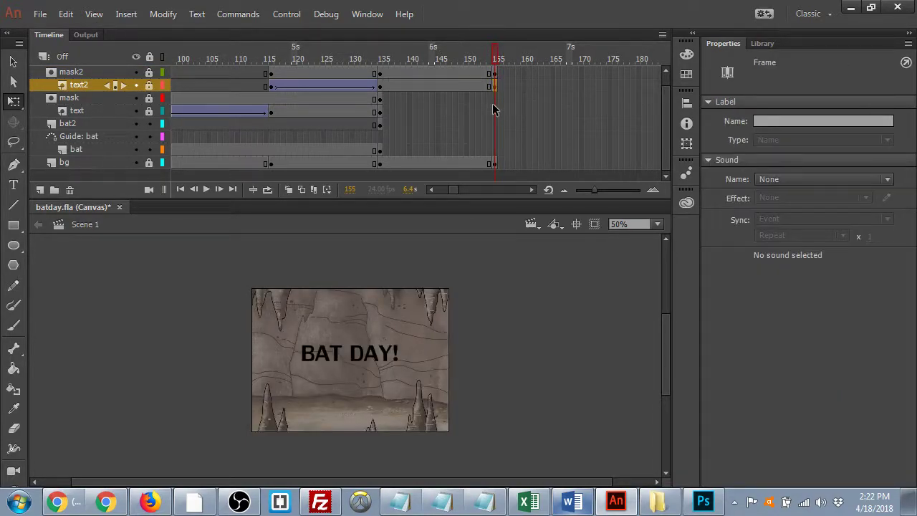
left_click(495, 99)
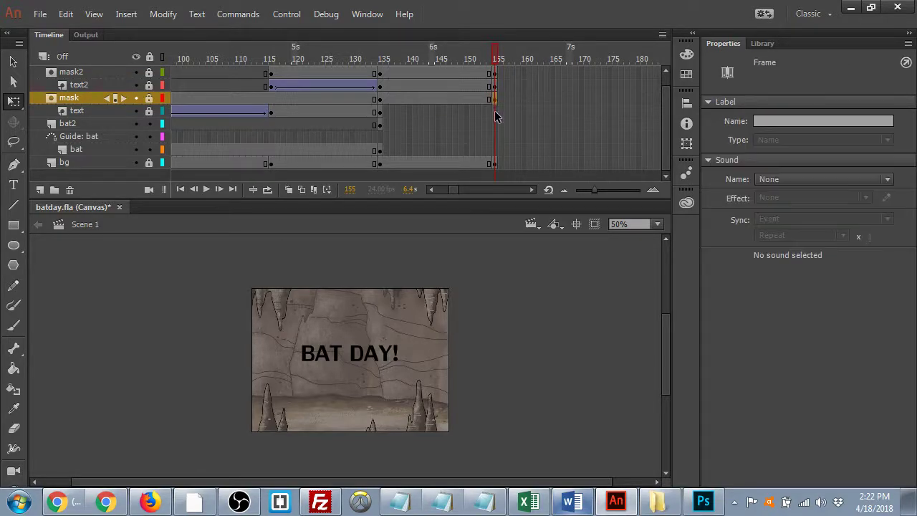
left_click(494, 113)
key("F5")
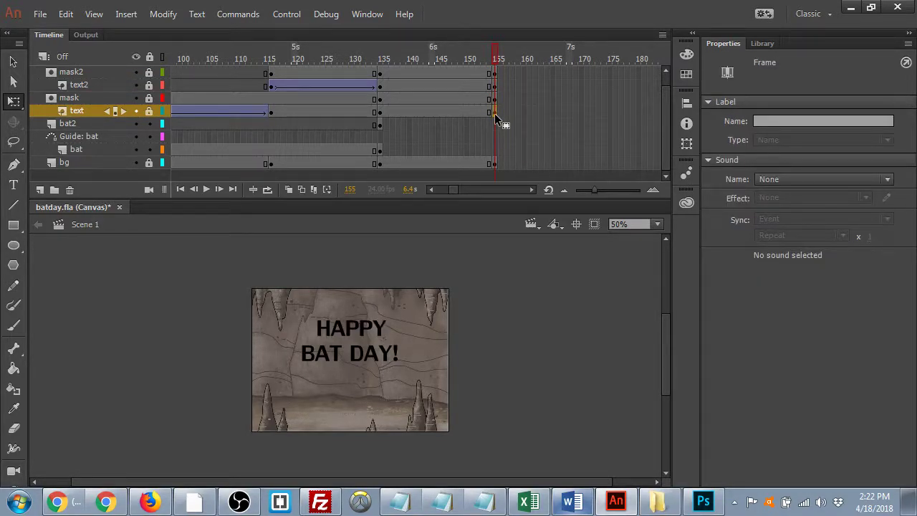
left_click(380, 126)
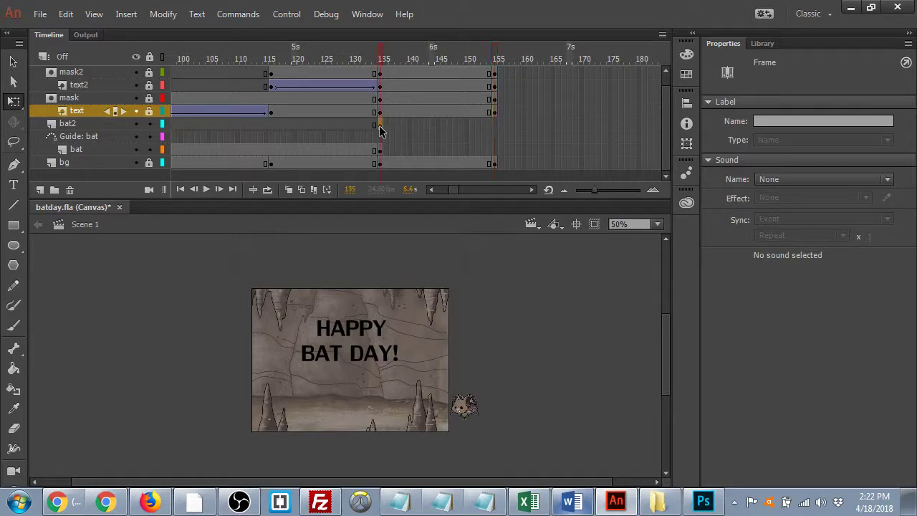
left_click(493, 127)
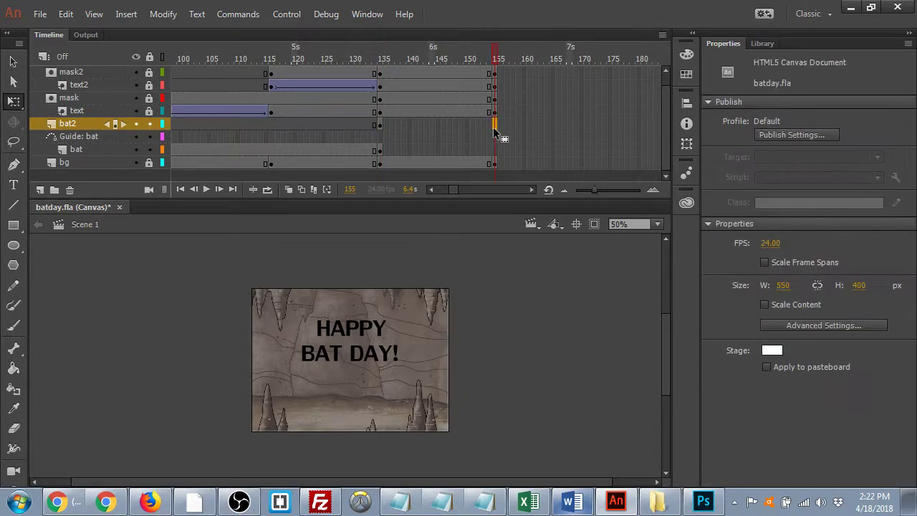
key("F5")
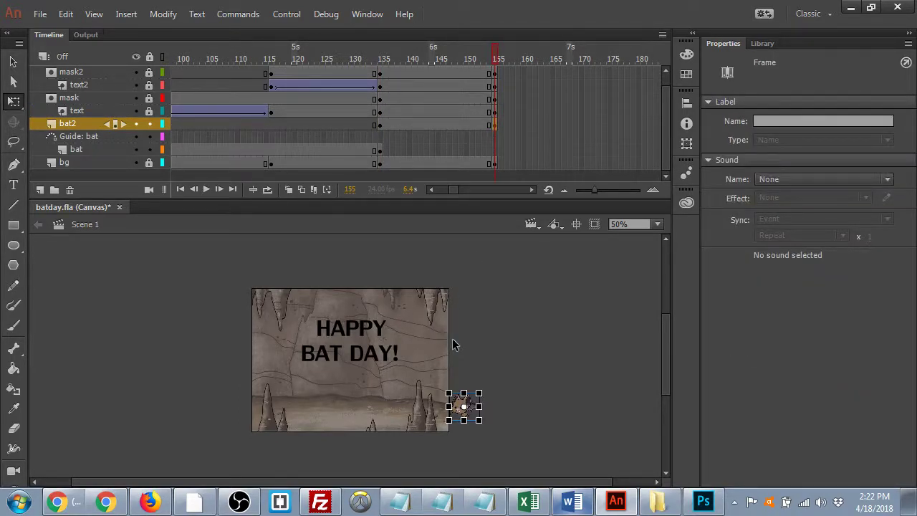
key("shift+Left")
key("shift+Left")
key("shift+Left")
key("shift+Left")
key("shift+Left")
key("shift+Left")
key("shift+Left")
key("shift+Left")
key("shift+Left")
key("shift+Left")
key("shift+Left")
key("shift+Left")
key("shift+Left")
key("shift+Left")
key("shift+Left")
key("shift+Left")
key("shift+Left")
key("shift+Left")
key("shift+Left")
key("shift+Left")
key("shift+Up")
key("shift+Up")
key("shift+Up")
key("shift+Up")
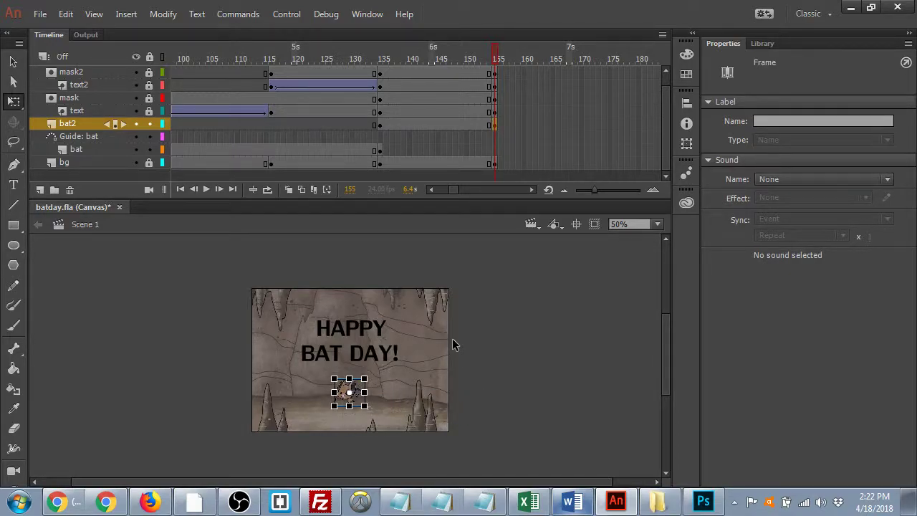
key("Up")
key("Up")
key("Left")
key("Left")
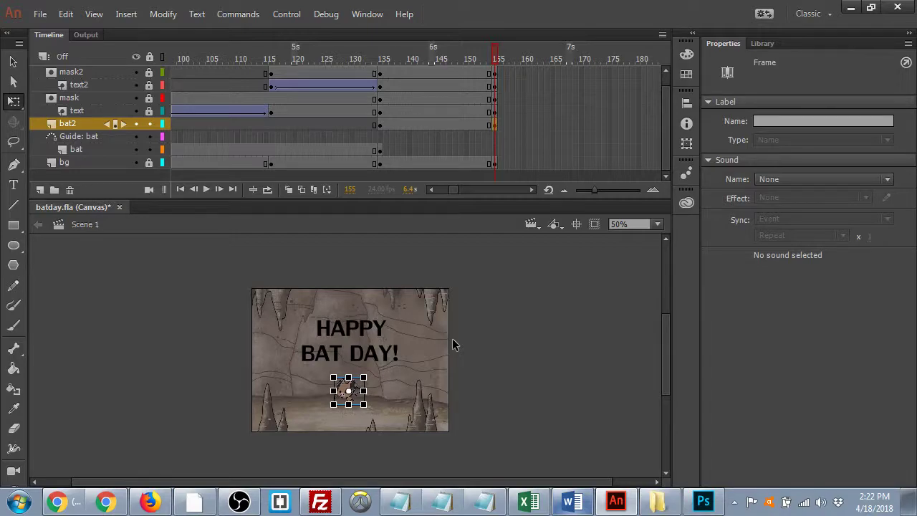
key("ctrl+s")
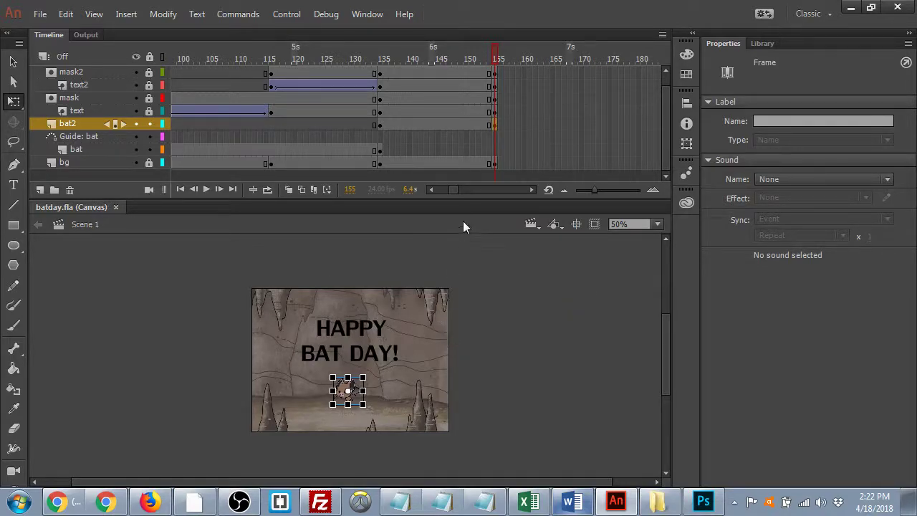
right_click(436, 123)
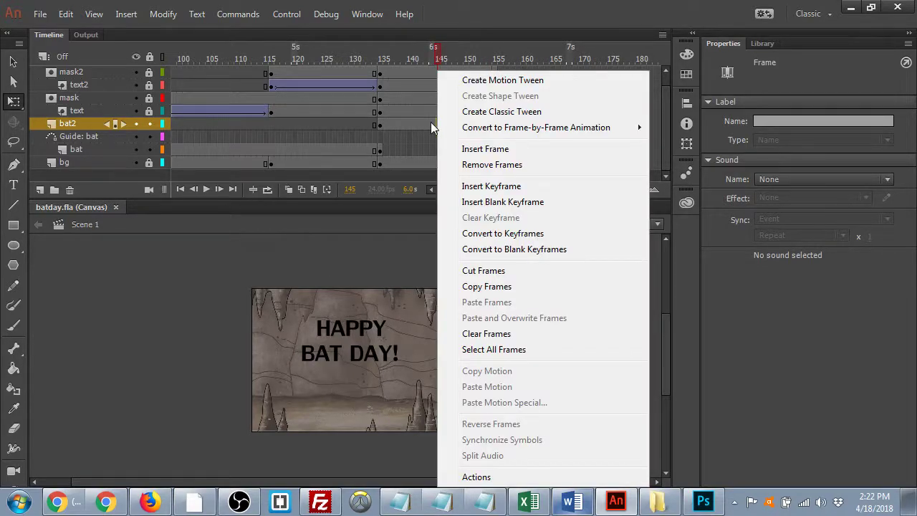
left_click(493, 113)
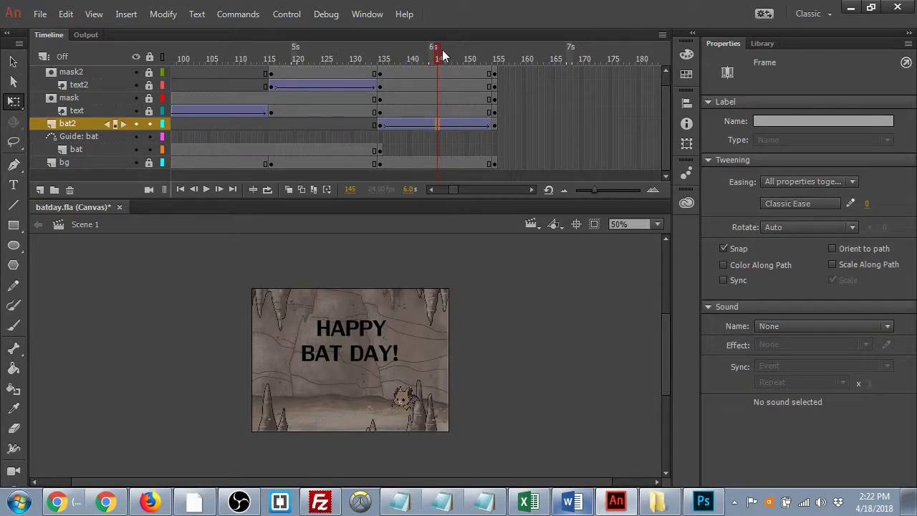
left_click(380, 58)
left_click_drag(429, 92, 495, 88)
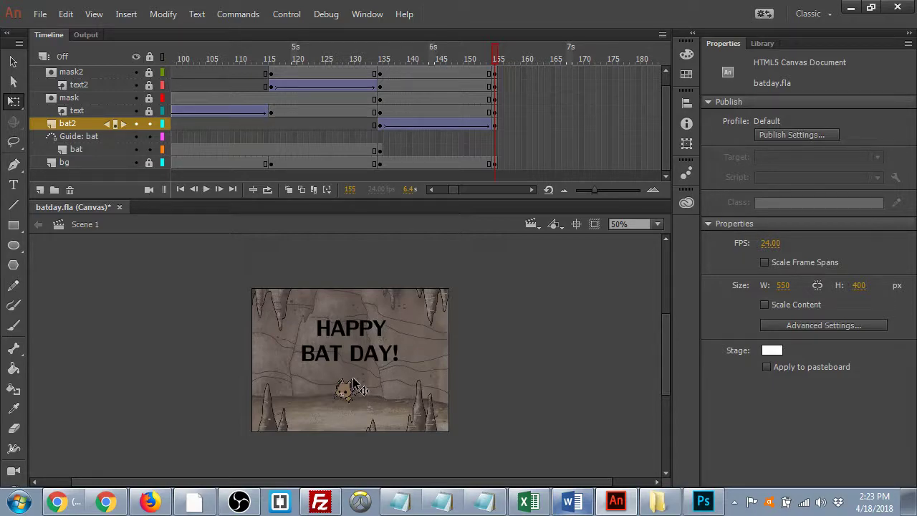
key("ctrl+equal")
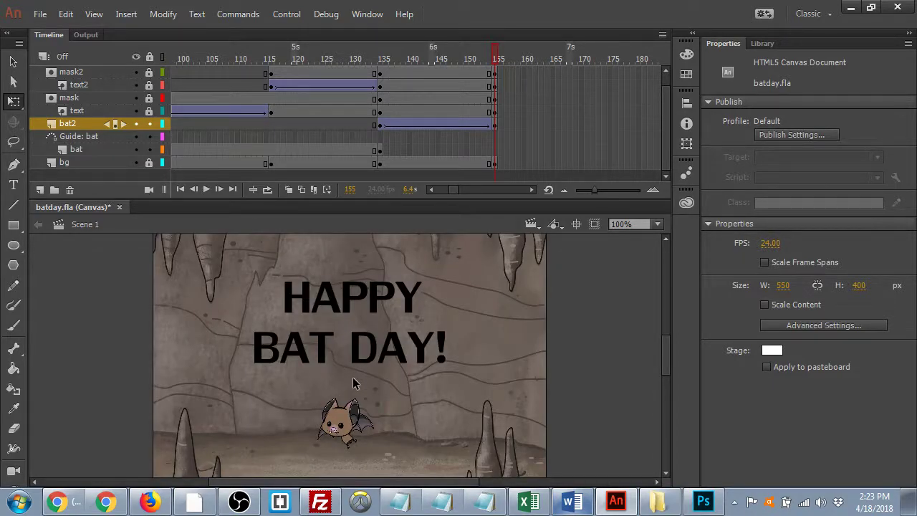
left_click_drag(319, 72, 505, 71)
- Add a camera layer and give it keyframes at frames 155 and 175, with the stage at 50%
left_click(13, 471)
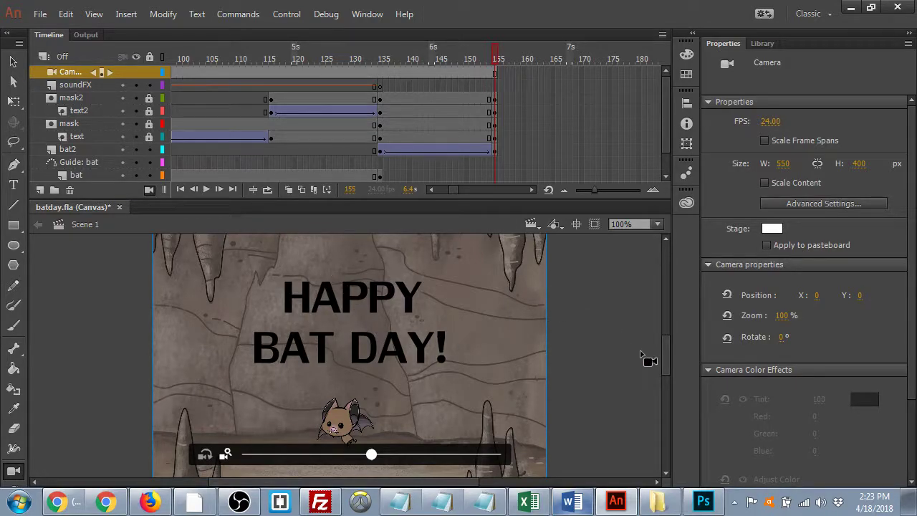
key("ctrl+minus")
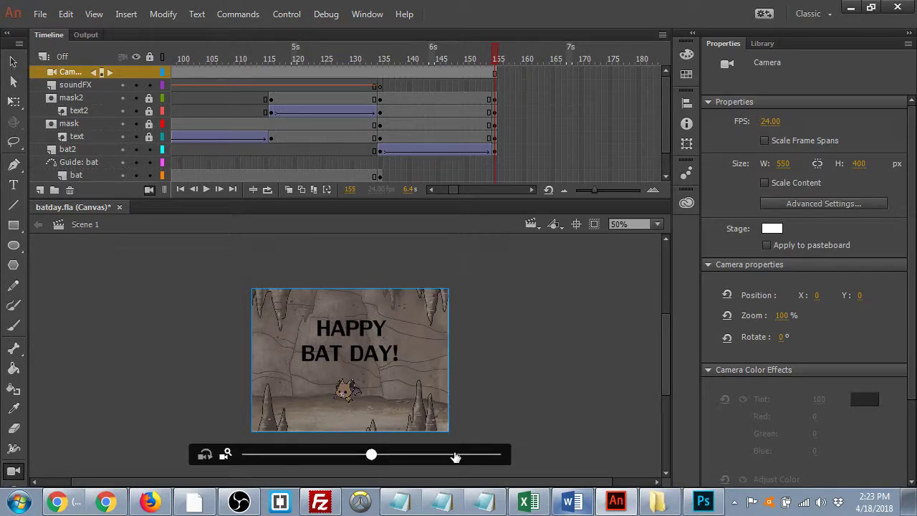
left_click(551, 138)
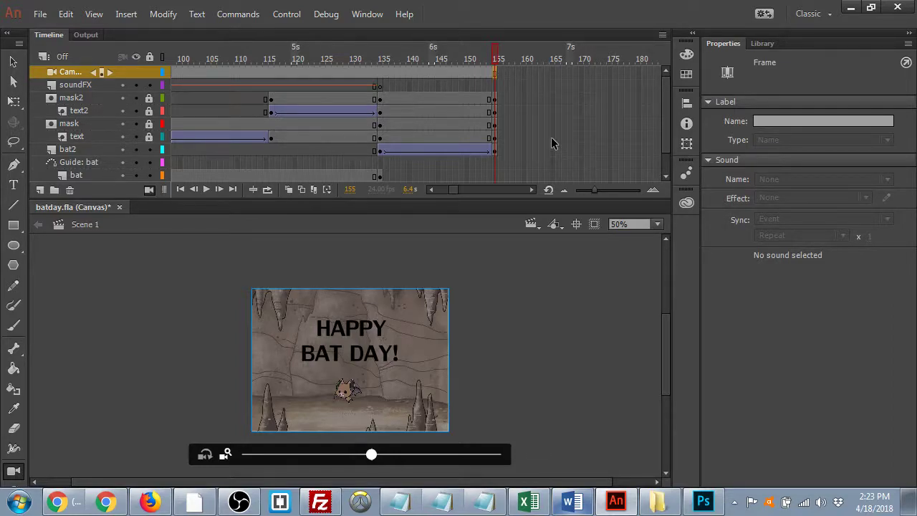
key("F6")
left_click(610, 73)
key("F6")
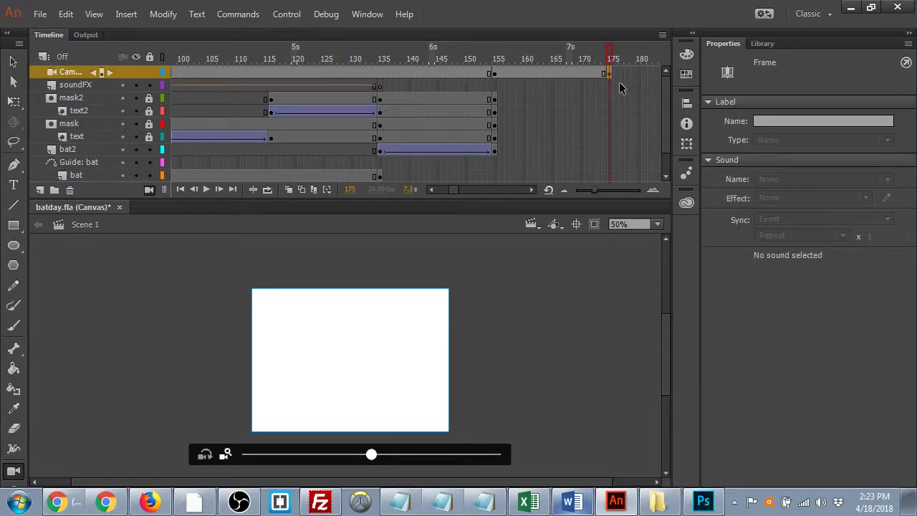
- Insert keyframes at frame 175 on every other layer, including soundFX and bg
left_click(611, 160)
key("F6")
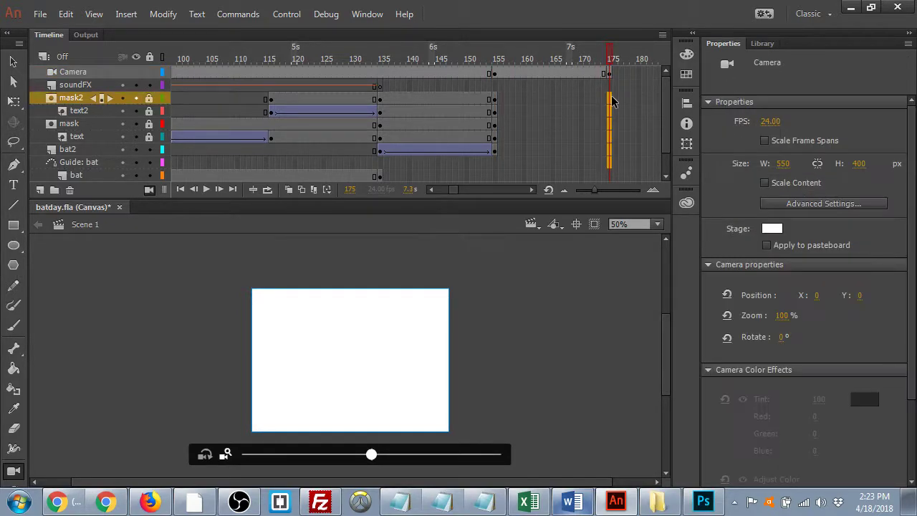
left_click(611, 86)
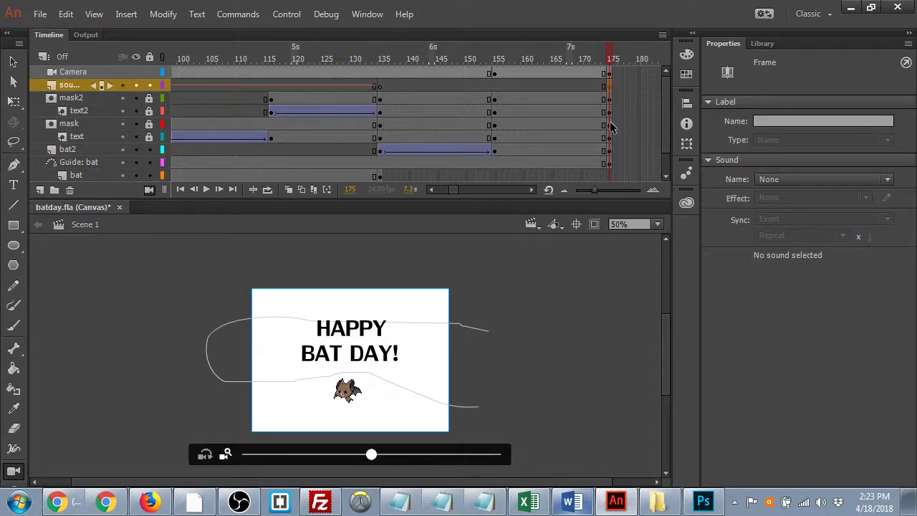
scroll(612, 143, "down", 1)
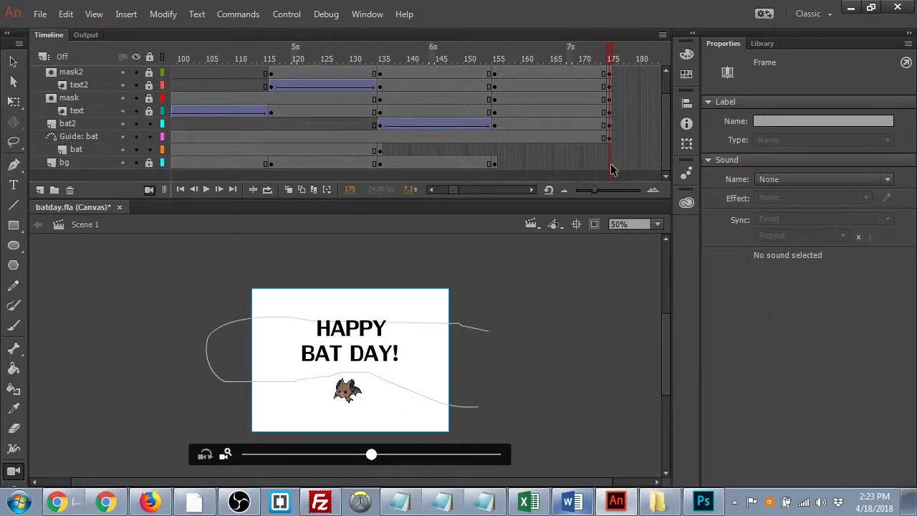
left_click(610, 163)
key("F6")
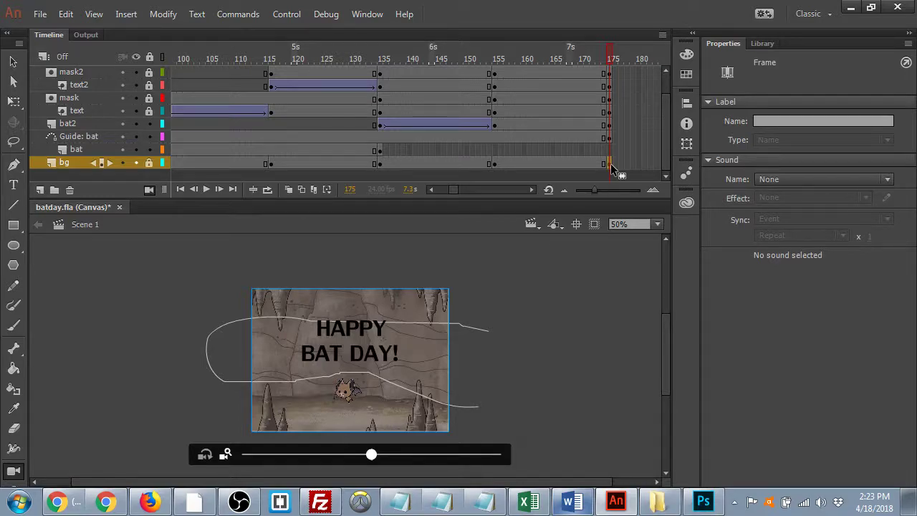
scroll(610, 163, "up", 1)
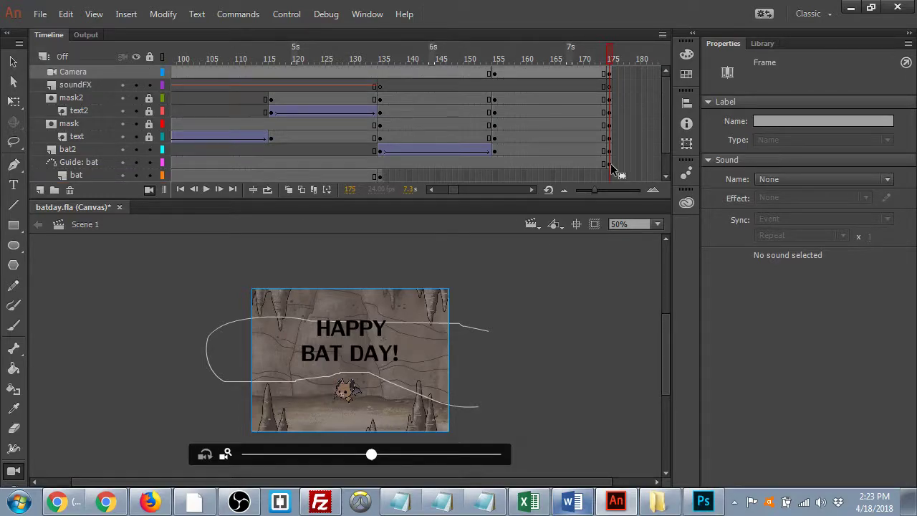
left_click(493, 72)
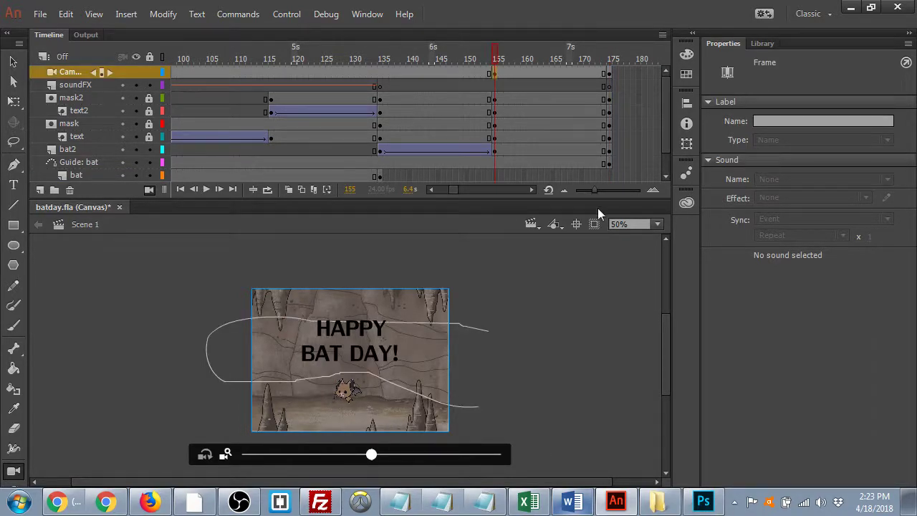
left_click(610, 73)
- At frame 175, zoom the camera to 313% and pan it to X 36, Y -255 on the bat
left_click_drag(371, 457, 548, 453)
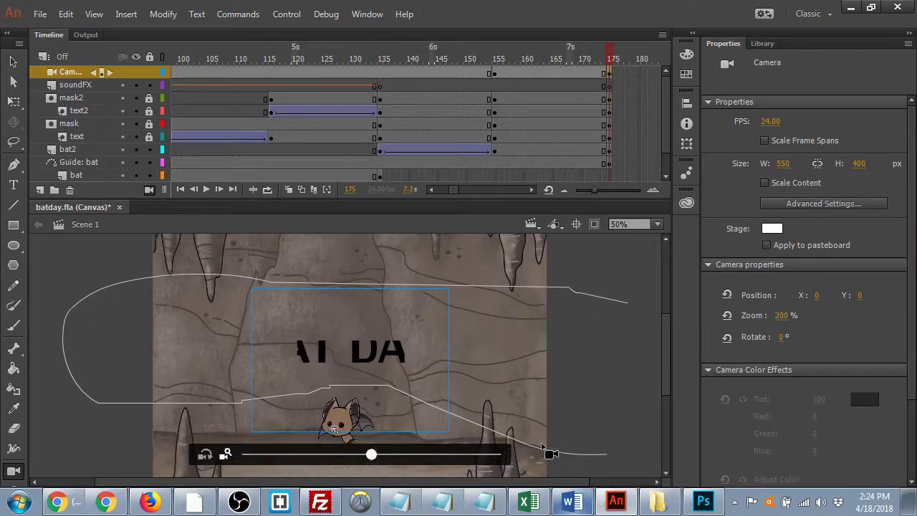
left_click_drag(418, 377, 459, 454)
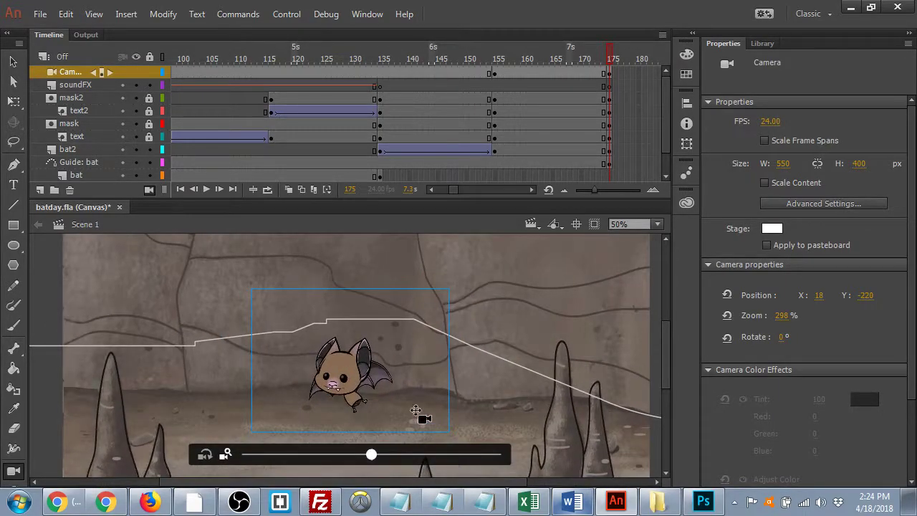
left_click_drag(399, 404, 387, 385)
mouse_move(372, 456)
left_mouse_down()
mouse_move(381, 459)
mouse_move(352, 458)
mouse_move(381, 458)
left_mouse_up()
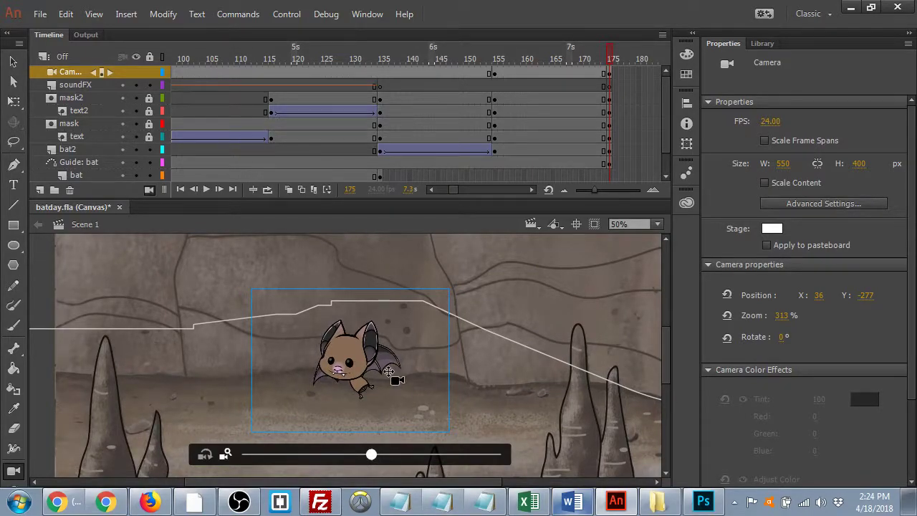
left_click_drag(388, 371, 352, 240)
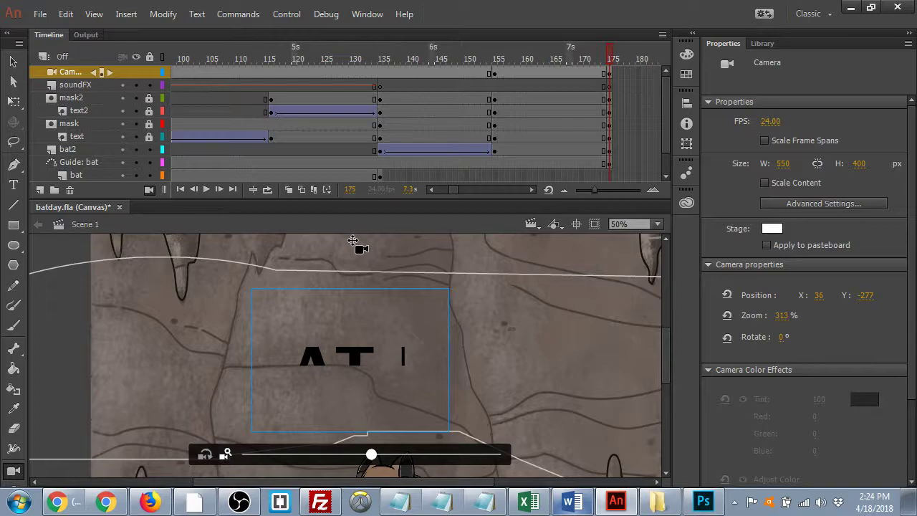
left_click_drag(352, 240, 393, 376)
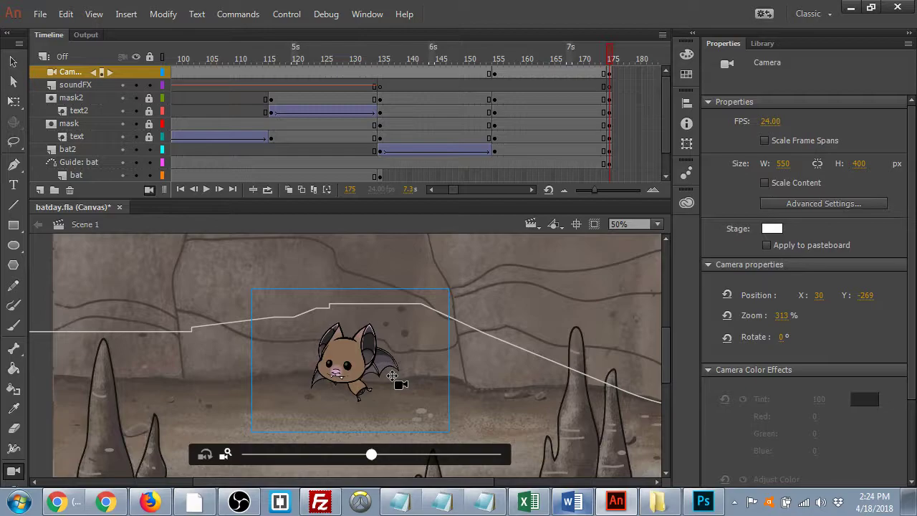
left_click_drag(424, 63, 613, 74)
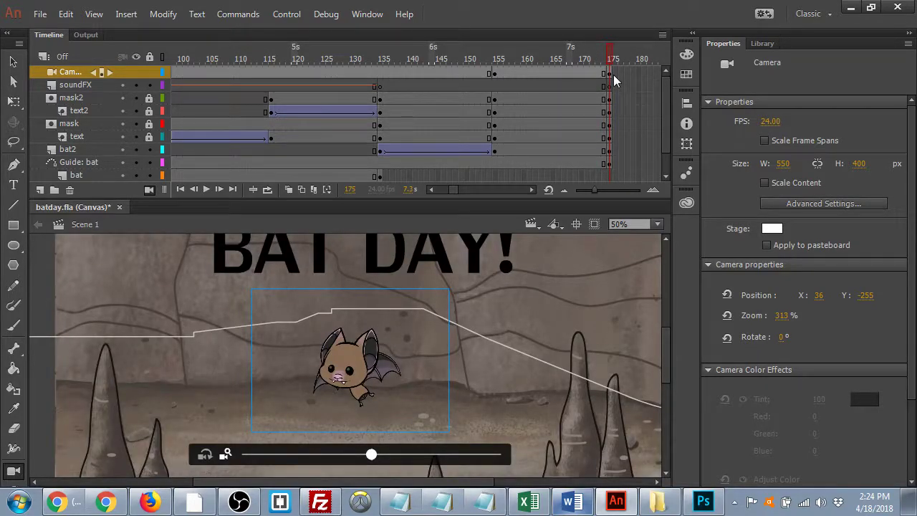
- Create a classic tween on the Camera layer between the frame 155 and 175 keyframes
left_click(529, 75)
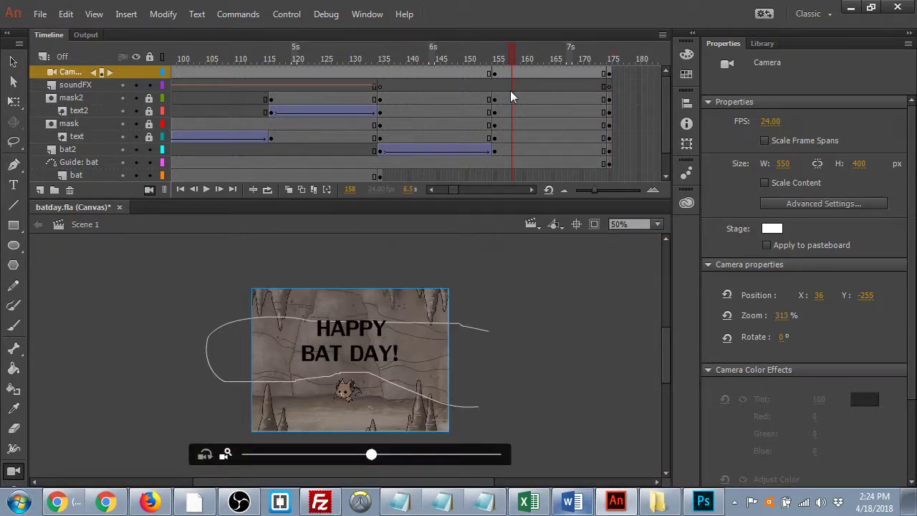
right_click(531, 73)
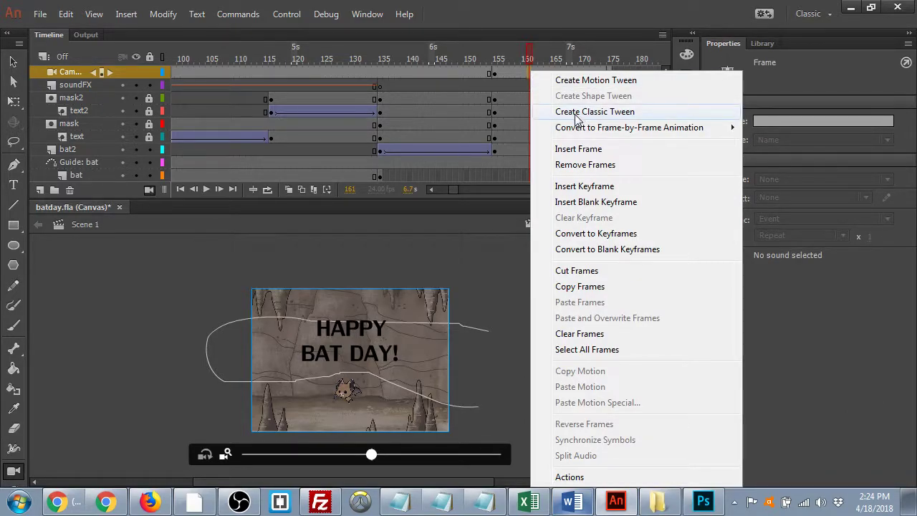
left_click(576, 112)
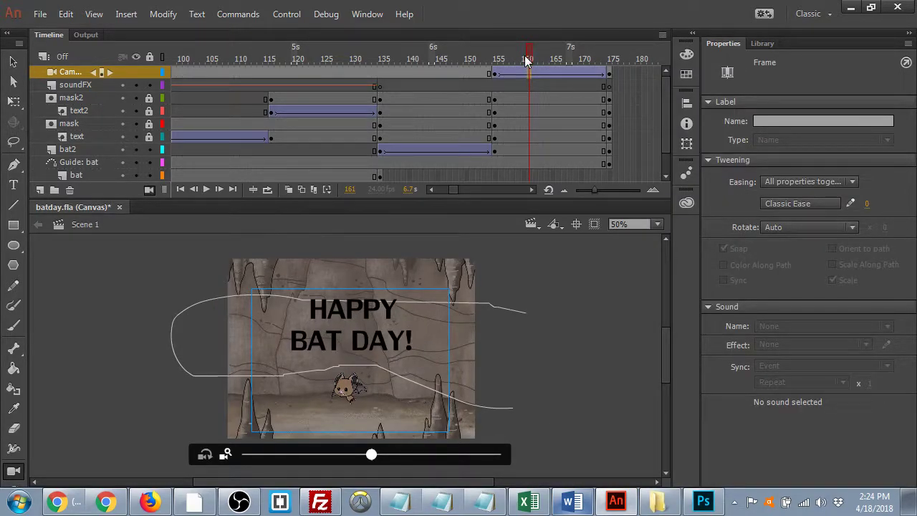
left_click(462, 74)
left_click_drag(463, 72, 625, 89)
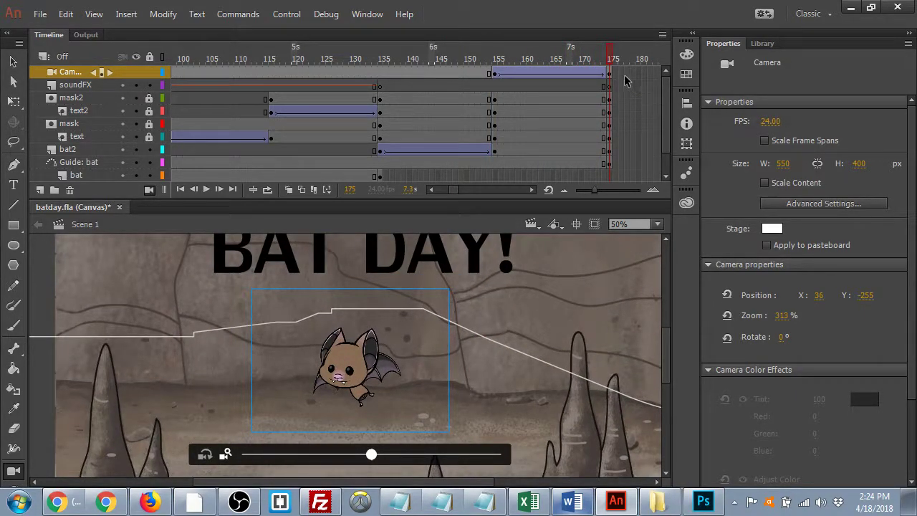
- Extend all layers from frame 176 to about frame 198 and play back the ending
left_click(614, 73)
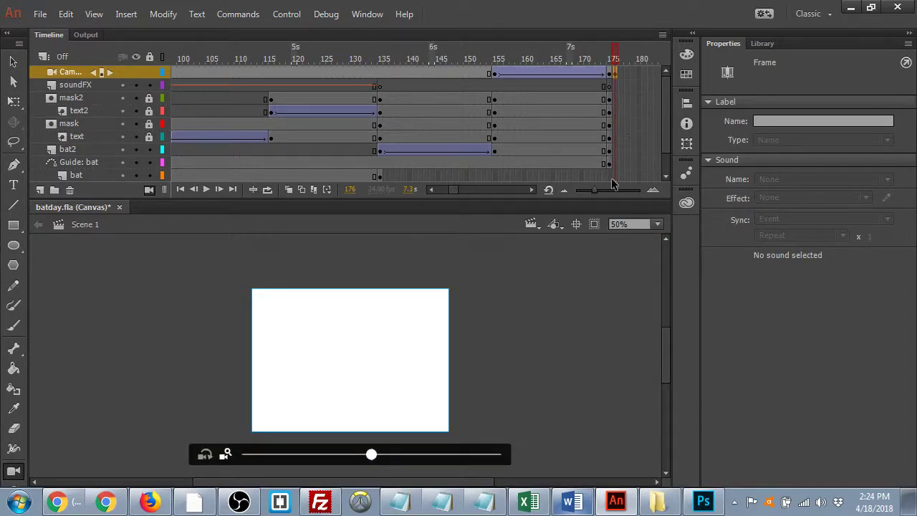
left_click_drag(617, 163, 616, 143)
left_click_drag(615, 98, 613, 87)
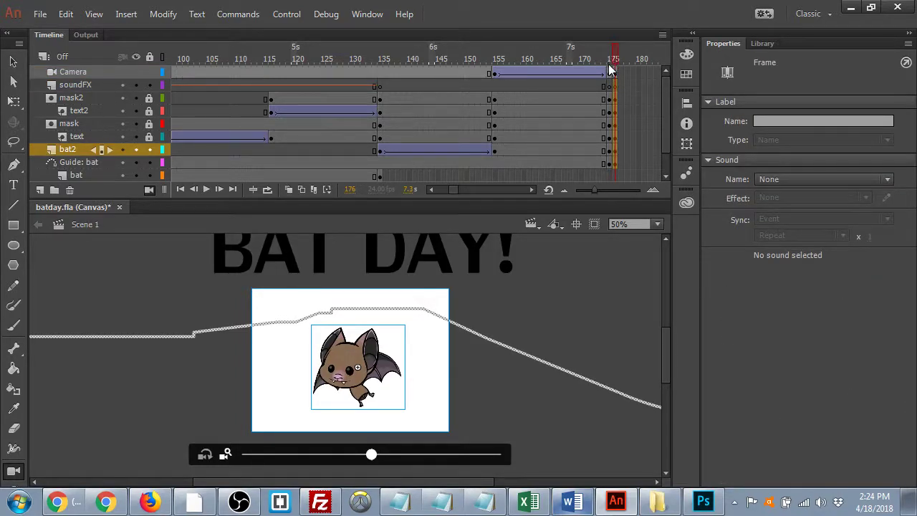
scroll(612, 159, "down", 2)
left_click(615, 164)
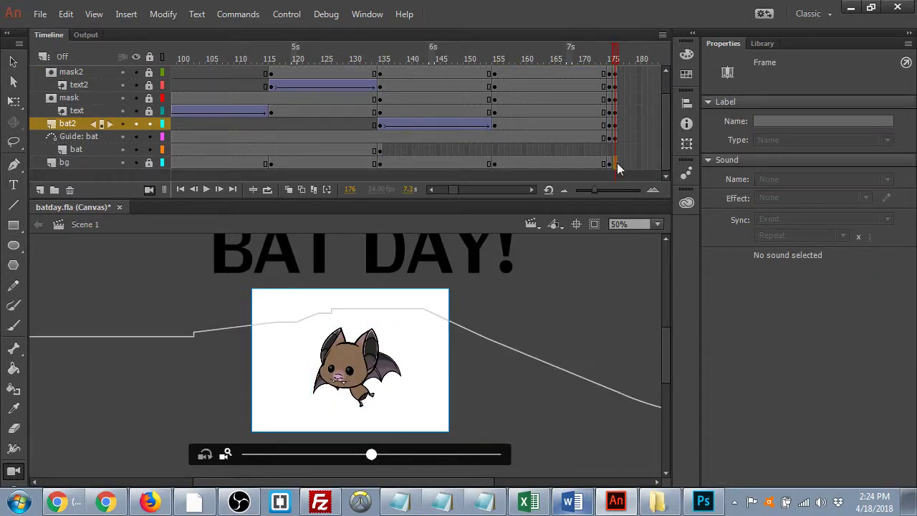
left_click(616, 163)
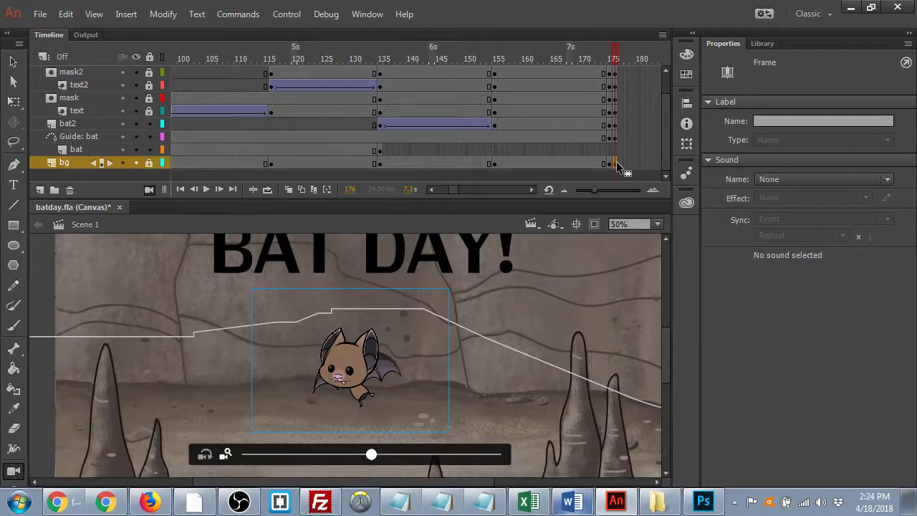
left_click(606, 59)
key("Return")
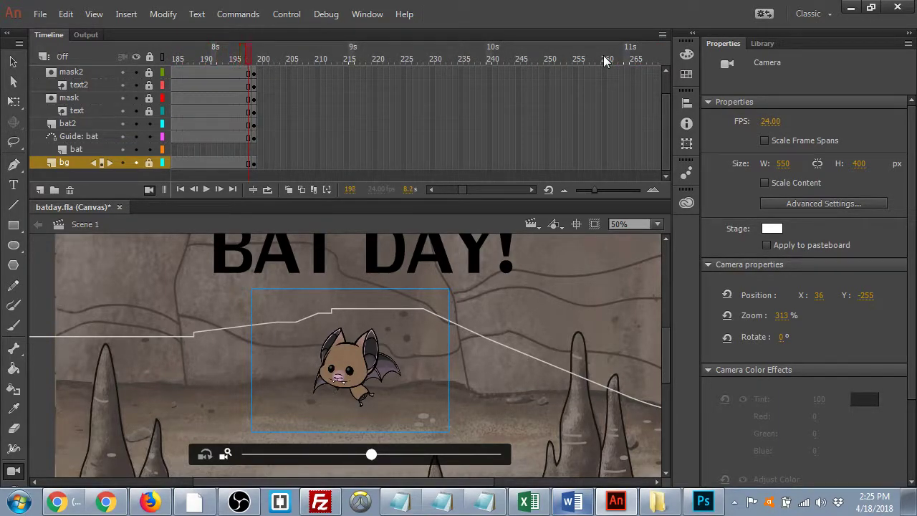
- Scrub frames 148–175 to check the camera zooming from the wide view to the bat close-up
left_click_drag(248, 59, 352, 93)
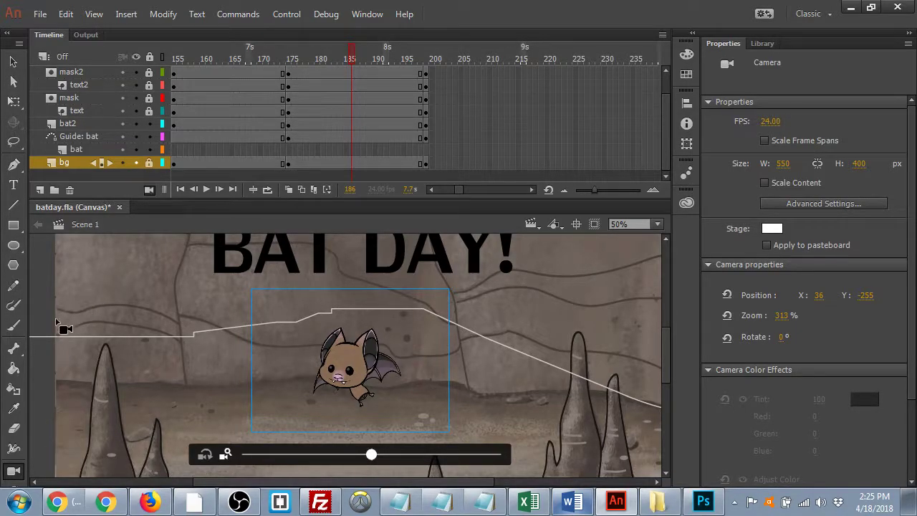
left_click_drag(351, 56, 424, 92)
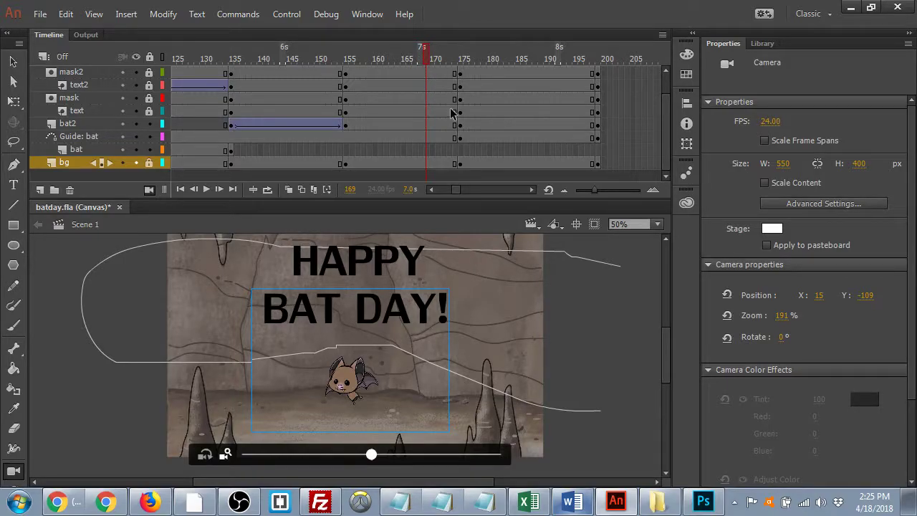
scroll(452, 112, "up", 2)
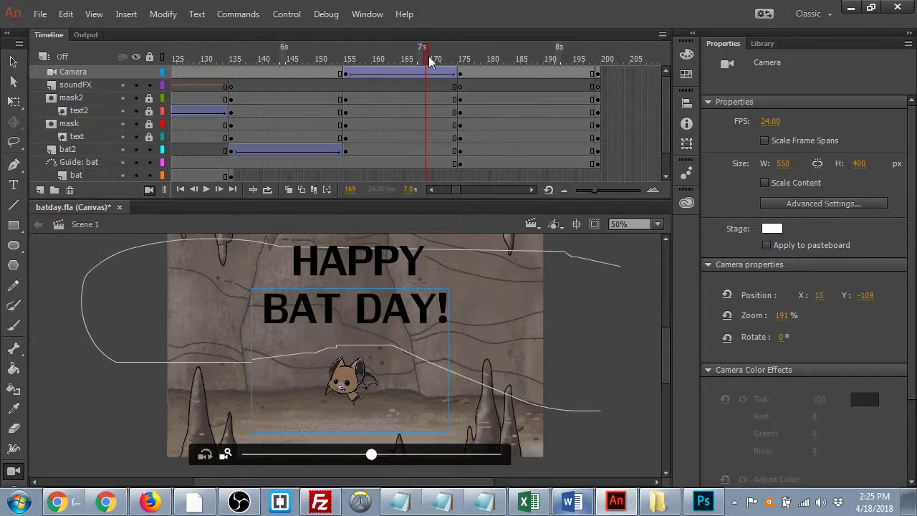
left_click_drag(430, 62, 473, 75)
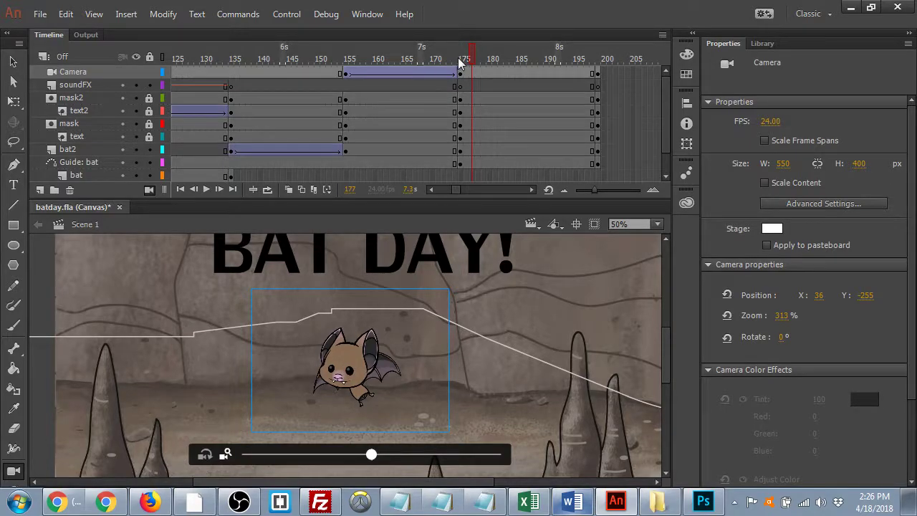
left_click_drag(470, 57, 601, 87)
left_click(448, 63)
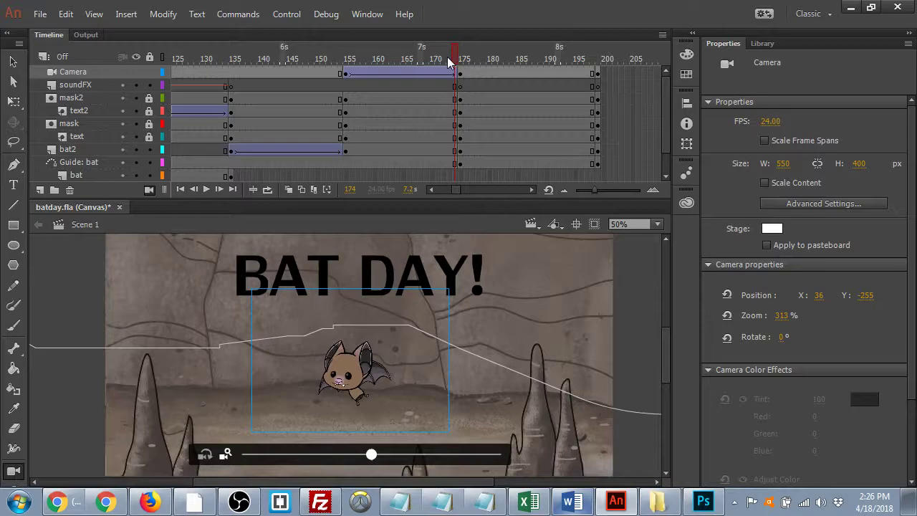
left_click_drag(447, 62, 345, 58)
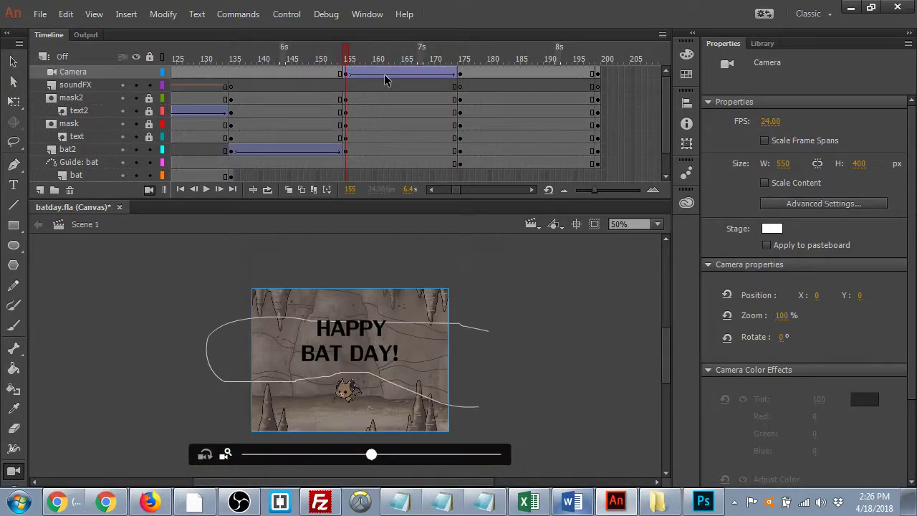
- Remove the camera's classic tween and scrub through frames 148–159
right_click(385, 75)
left_click(430, 111)
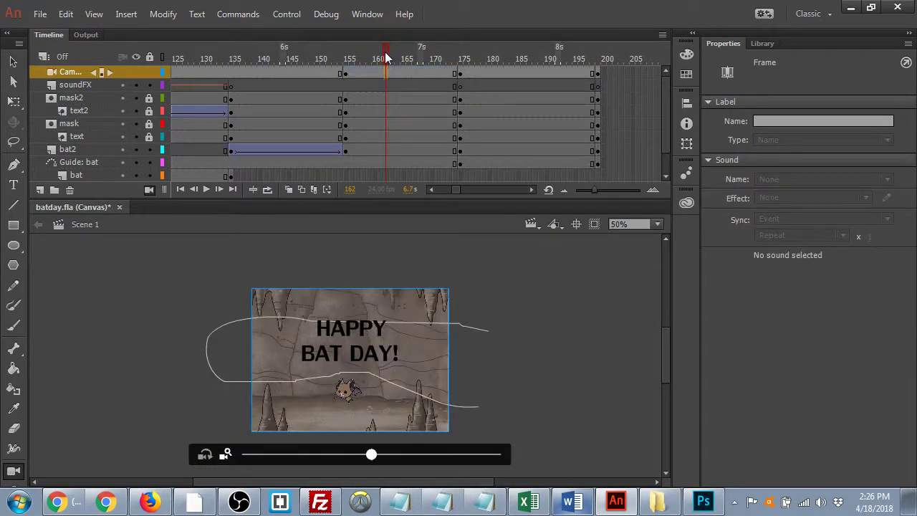
left_click(312, 55)
left_click_drag(313, 55, 460, 64)
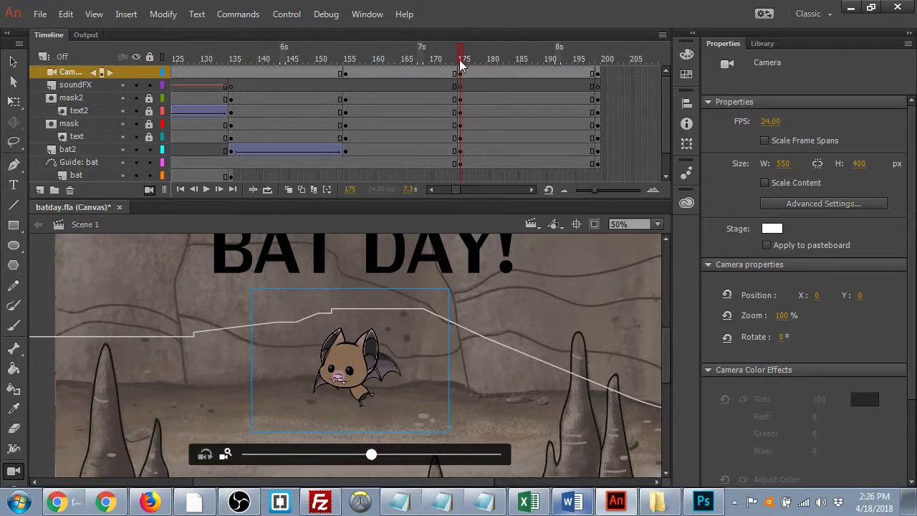
- Recreate the classic tween on the camera span from frame 155 to 175
right_click(393, 68)
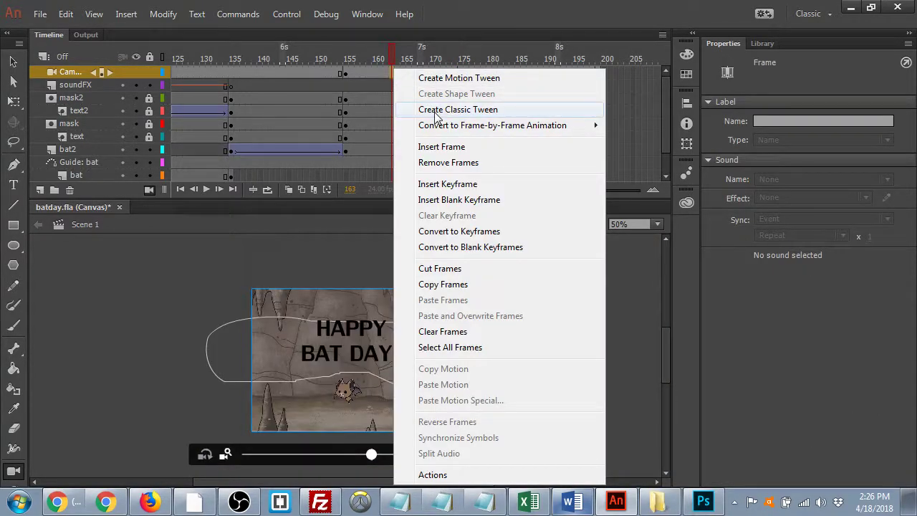
left_click(435, 110)
left_click_drag(398, 60, 610, 138)
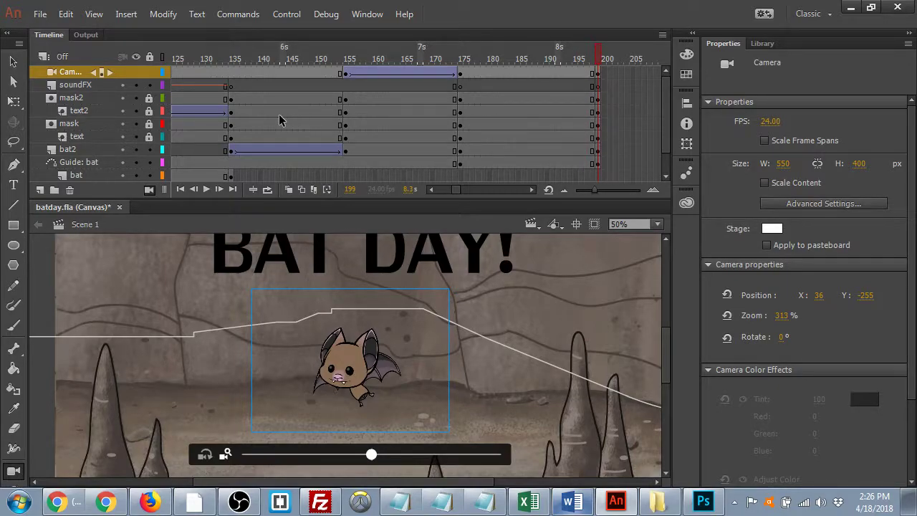
- Add a new layer named byeText
left_click(40, 191)
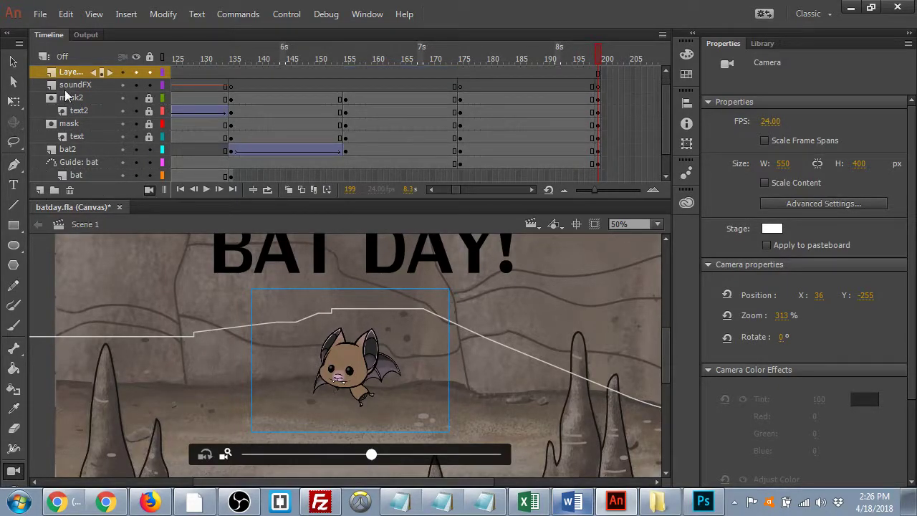
left_click(68, 72)
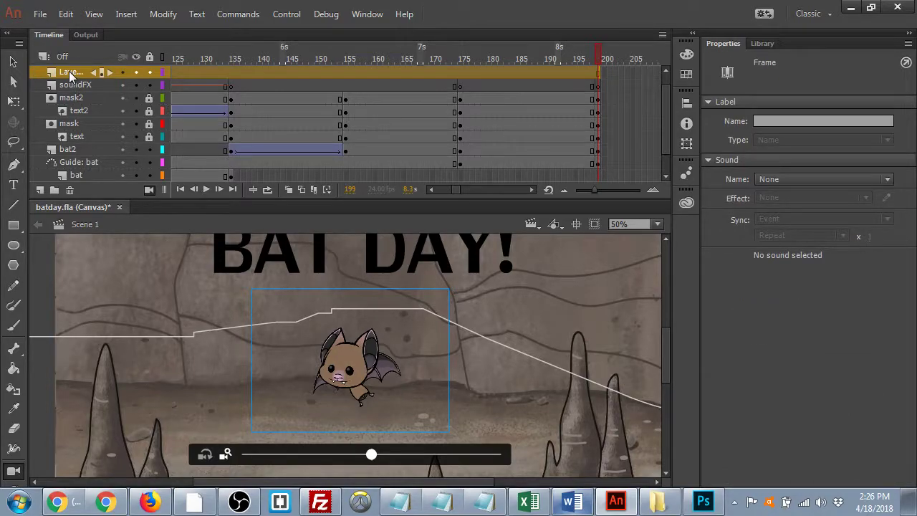
scroll(68, 71, "up", 1)
double_click(68, 85)
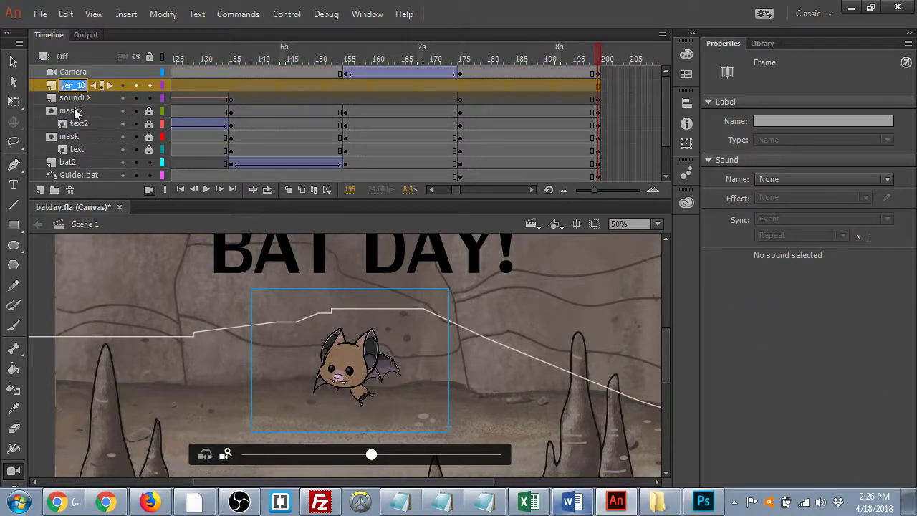
type("byeText")
key("Return")
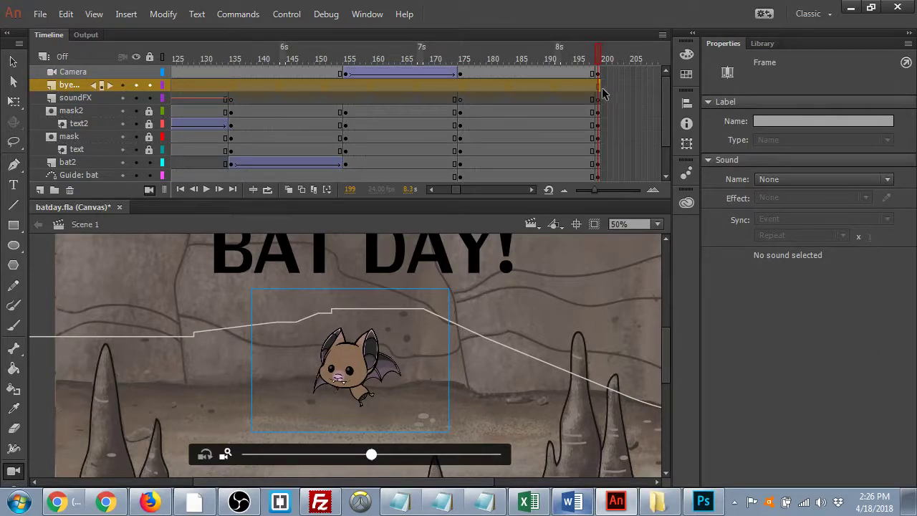
- At frame 199 on byeText, write 'Bats are cool!!' in a text box above the bat
left_click(596, 84)
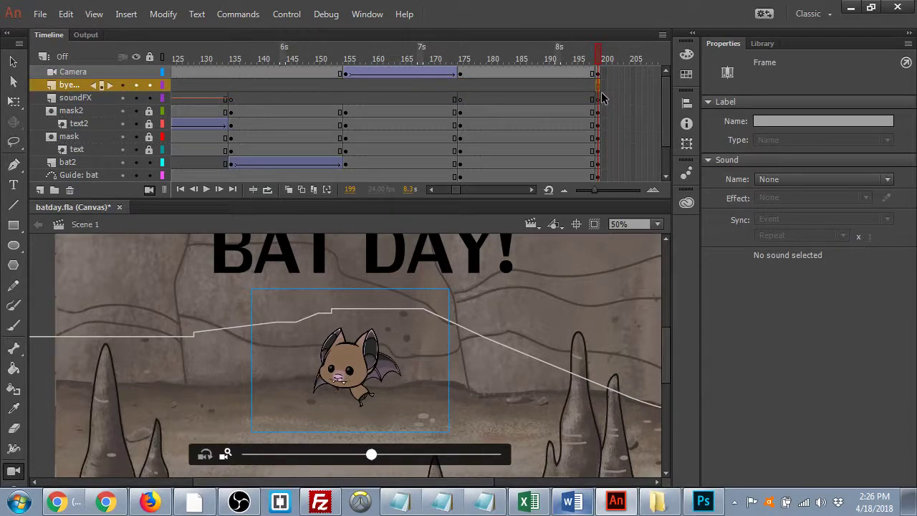
left_click(13, 184)
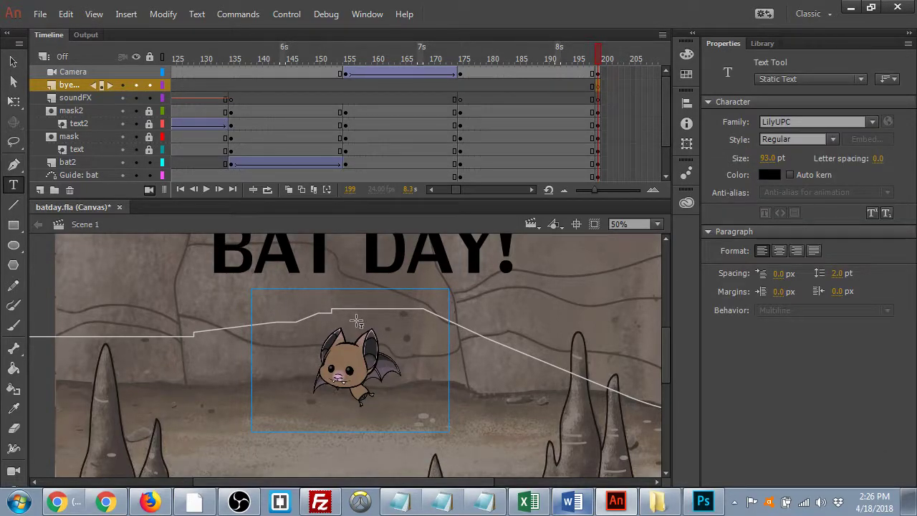
left_click(353, 244)
type("Bats are")
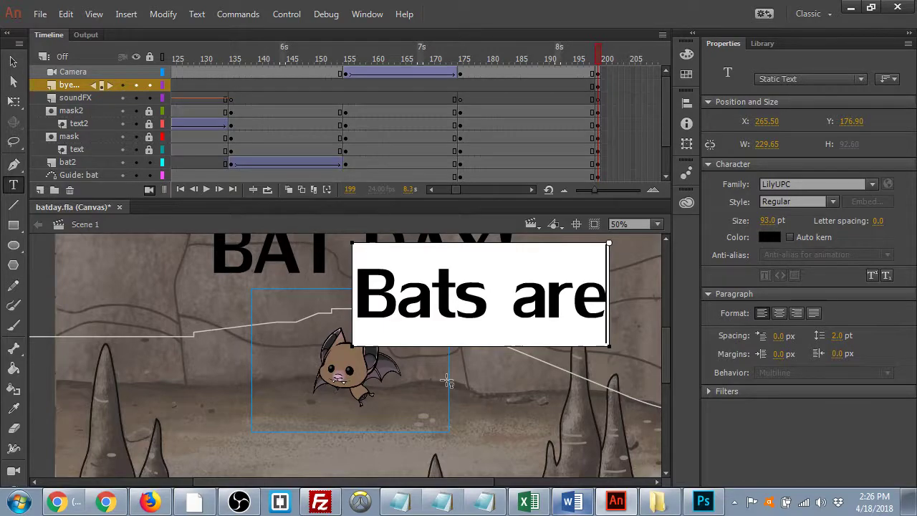
key("Return")
type("co")
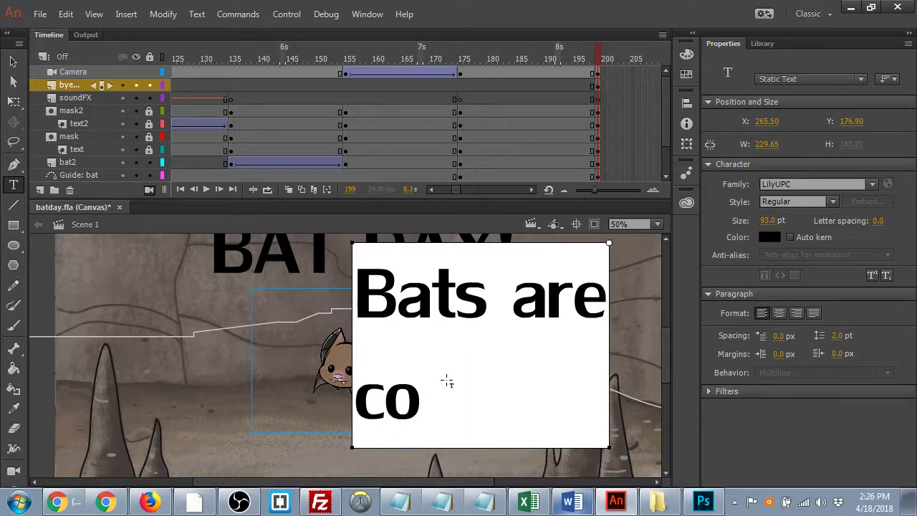
type("ol!!")
key("Escape")
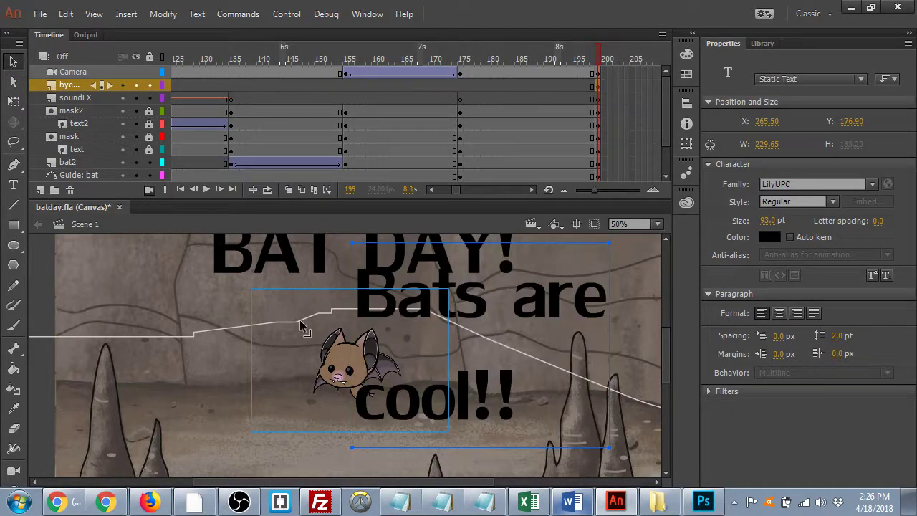
- Set the 'Bats are cool!!' text to 18 pt and move it into the camera frame
double_click(530, 401)
key("ctrl+a")
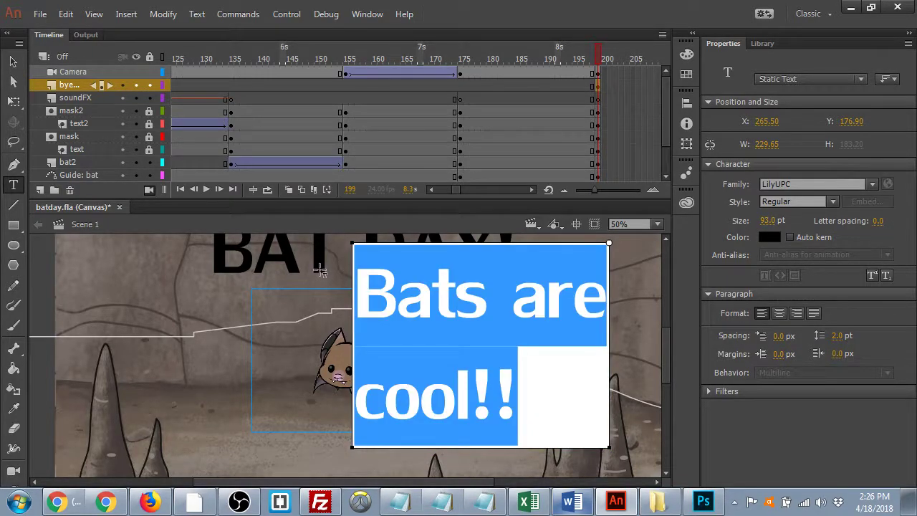
left_click_drag(768, 221, 737, 237)
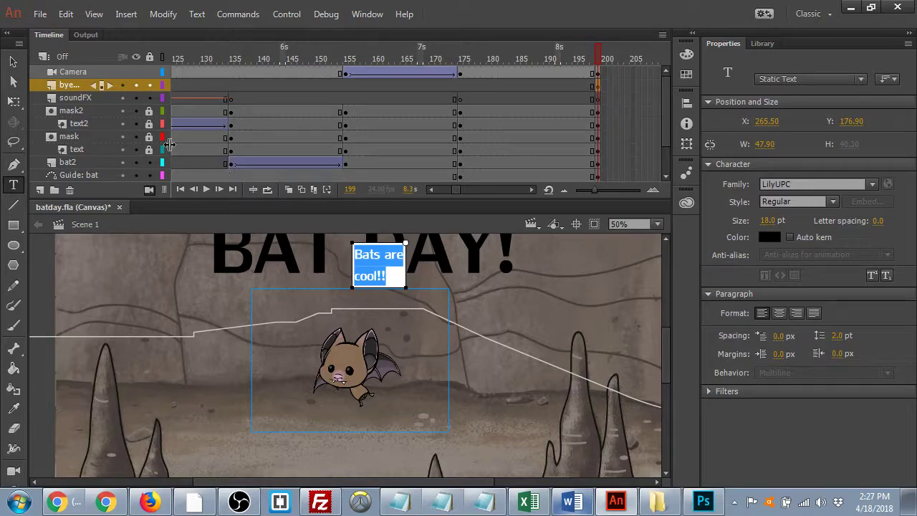
left_click(13, 61)
left_click_drag(372, 283, 404, 328)
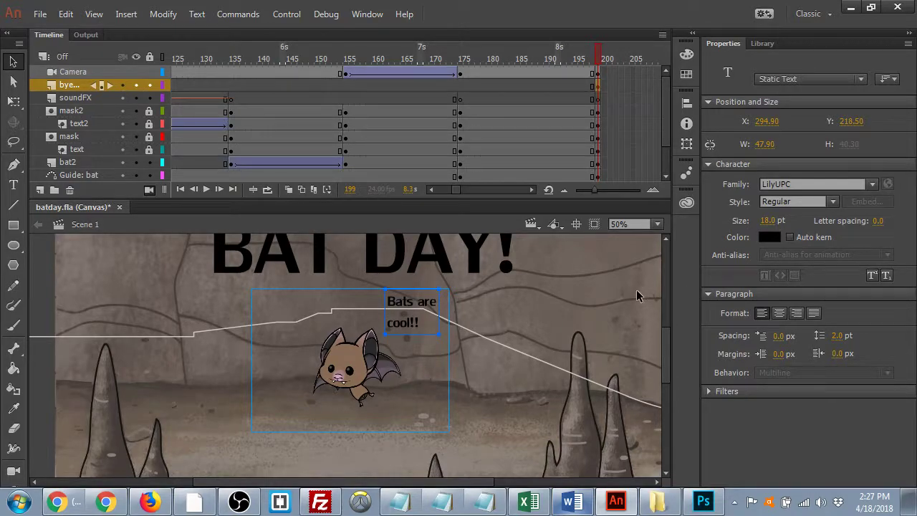
double_click(411, 328)
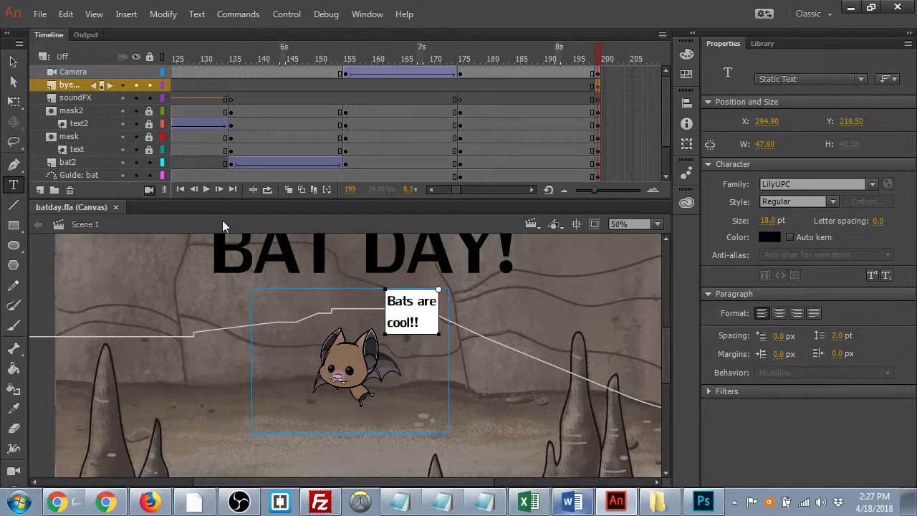
key("Escape")
- Put the text on one line just above the bat's head and save the file
left_click_drag(414, 312, 363, 310)
double_click(362, 307)
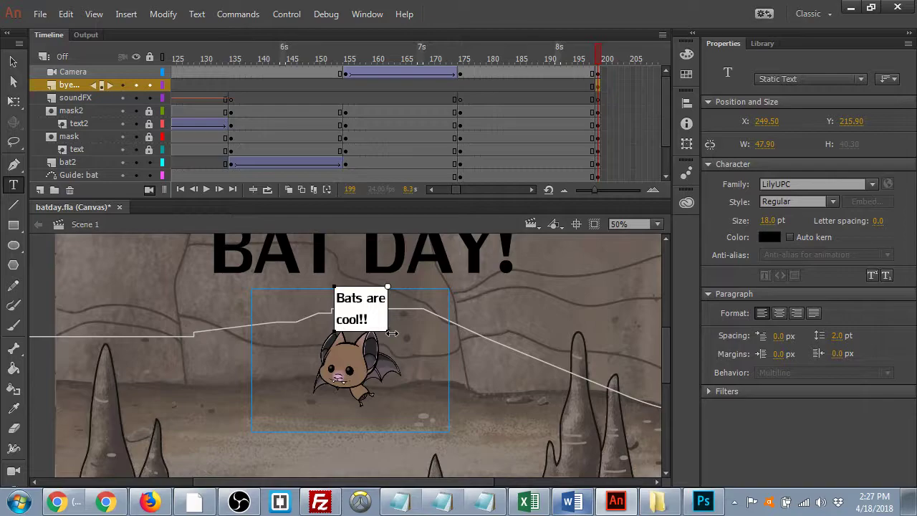
key("Escape")
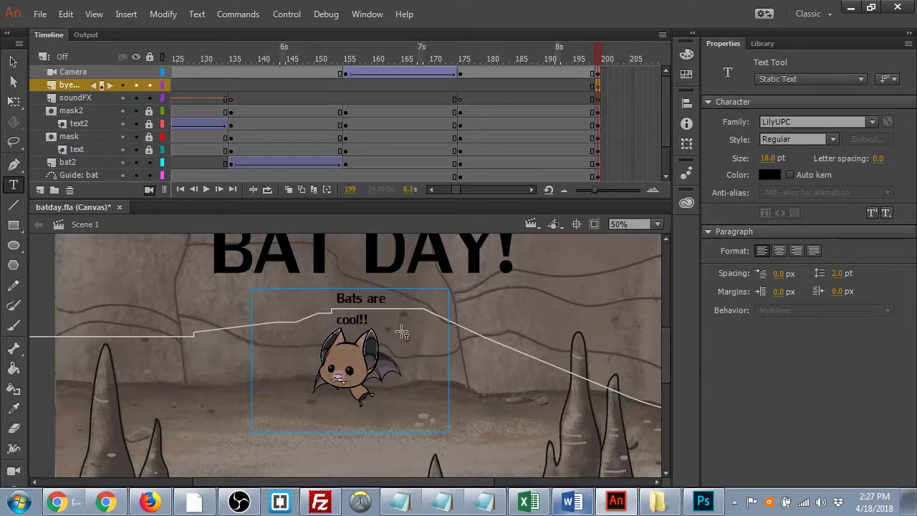
left_click(409, 300)
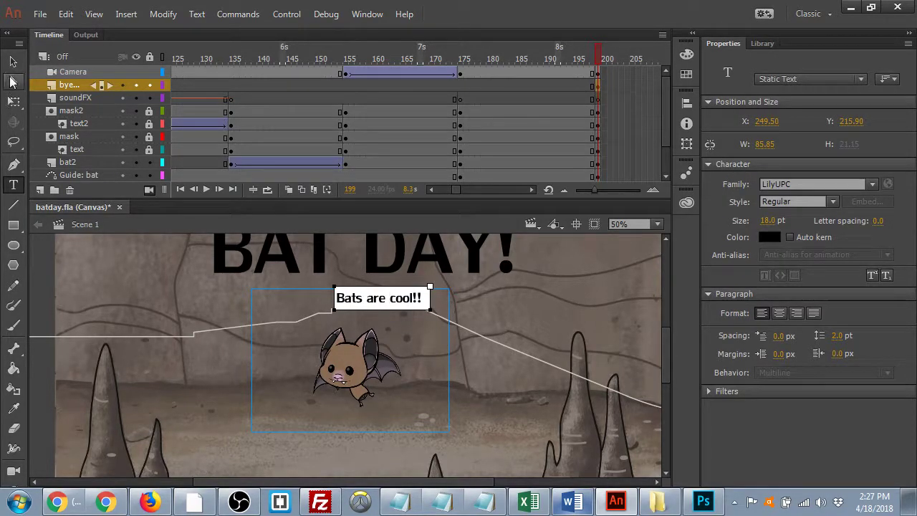
left_click(13, 62)
left_click_drag(382, 303, 355, 309)
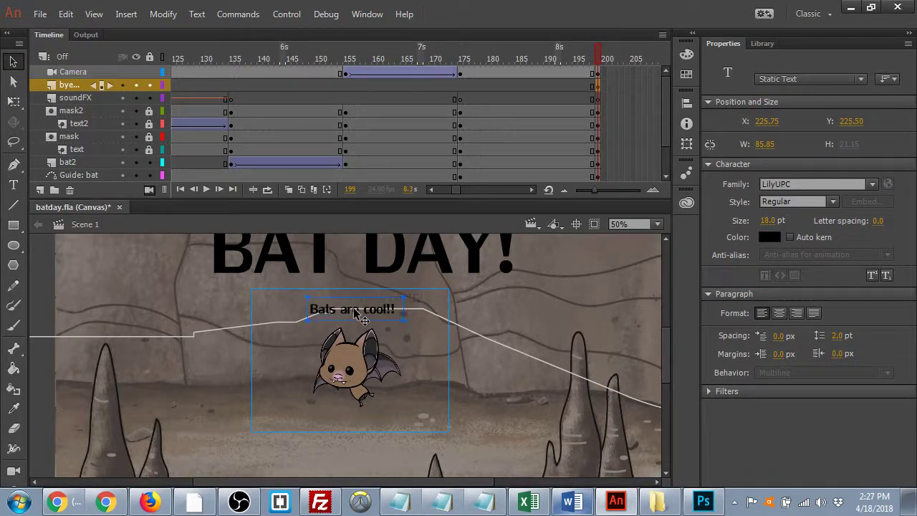
key("ctrl+s")
- Add an actions layer with a this.stop(); script at frame 199 and save
left_click(40, 190)
double_click(70, 86)
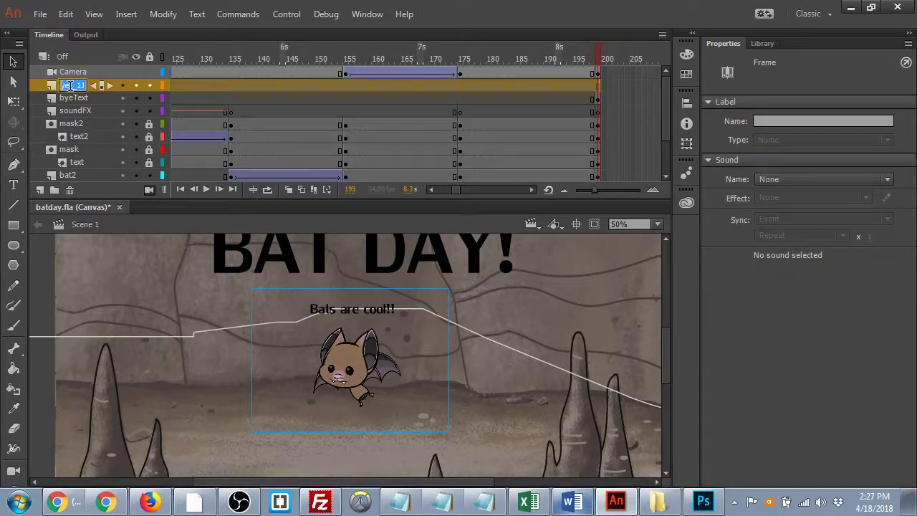
type("actions")
left_click(595, 84)
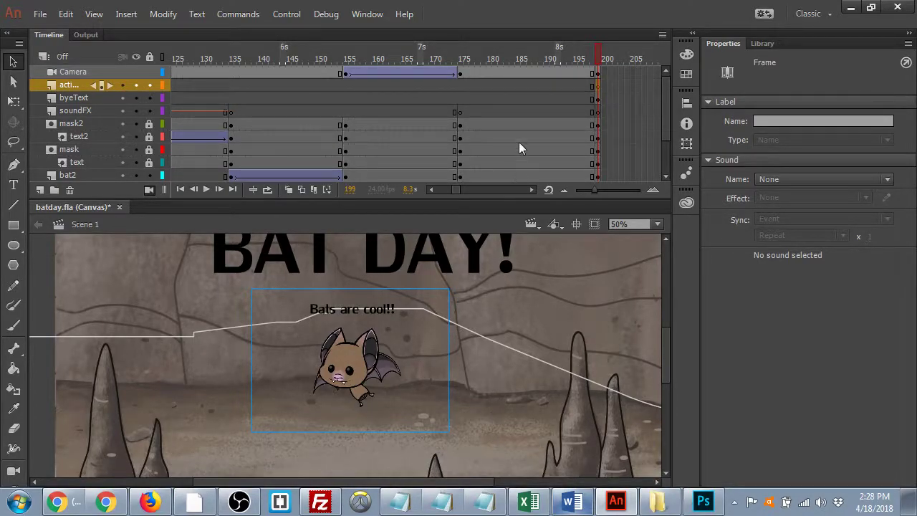
key("F9")
type("this")
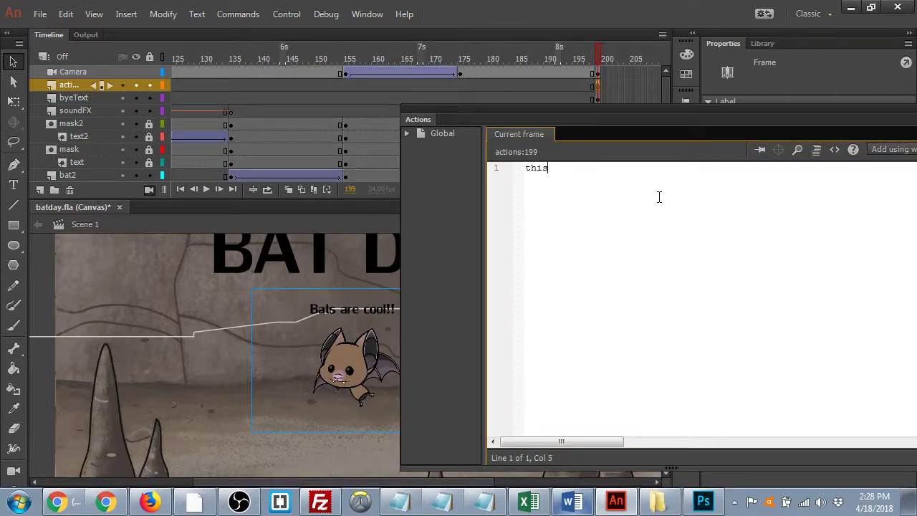
type(".stop();")
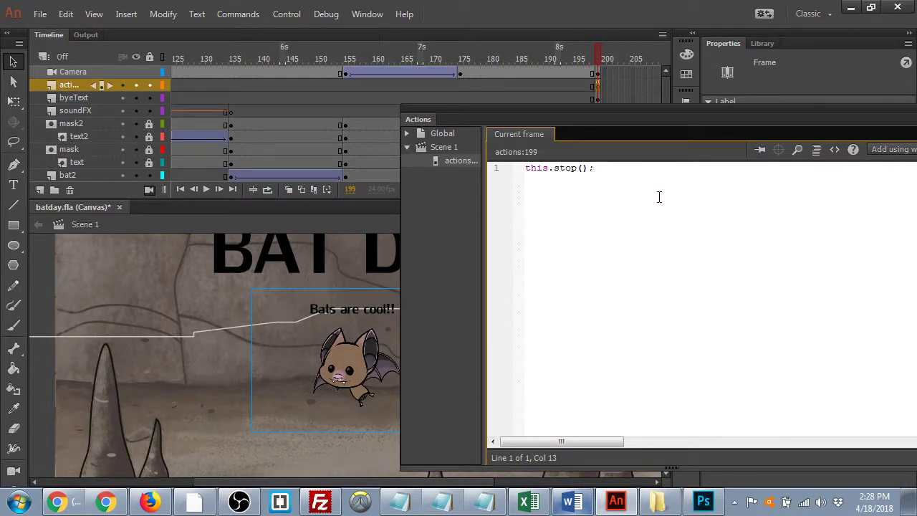
key("ctrl+s")
- Close the Actions panel and go to frame 149
left_click_drag(767, 126, 499, 143)
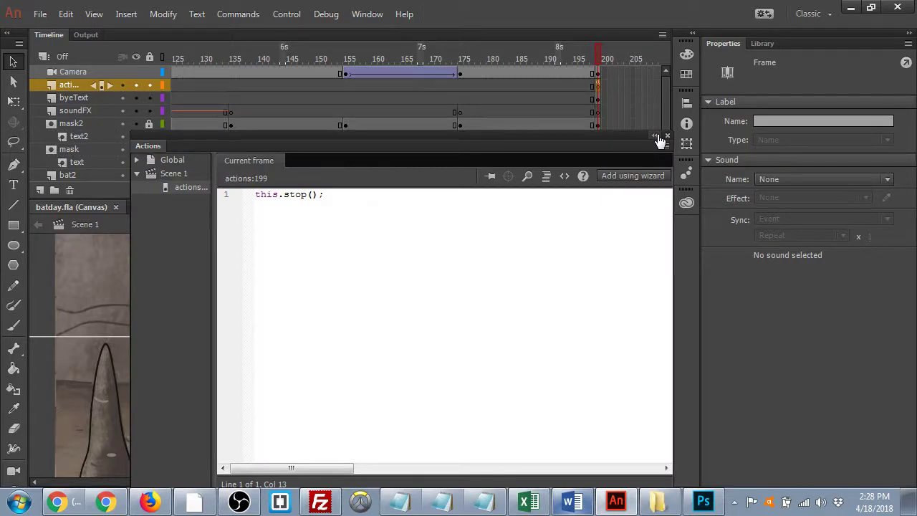
left_click(666, 136)
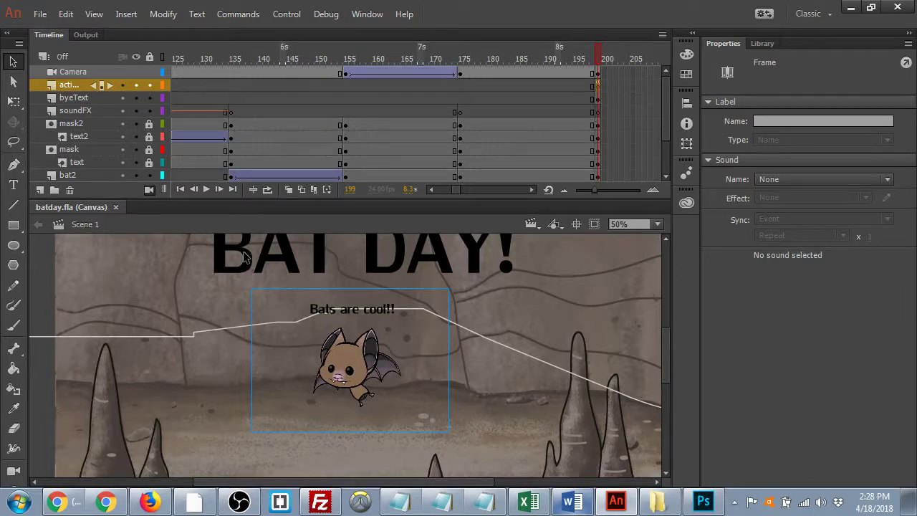
left_click(312, 86)
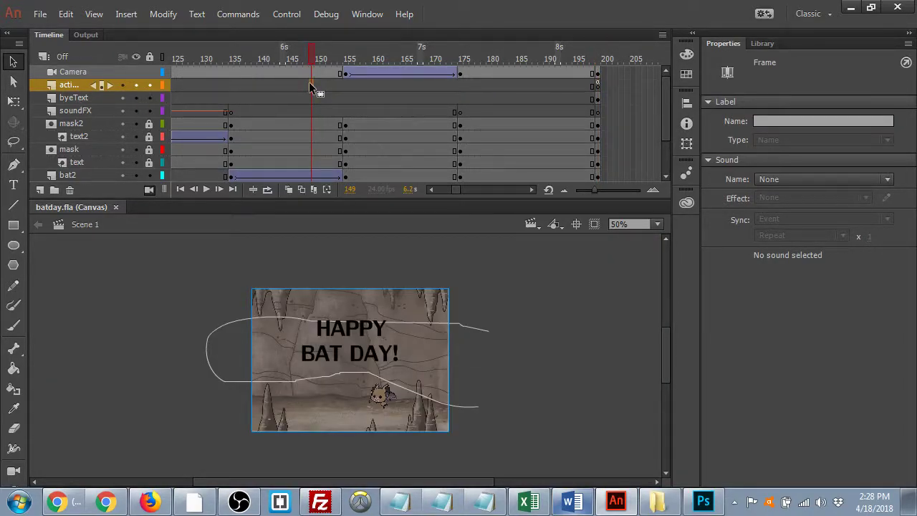
- Preview the bat sounds: Bats In Cave, Cave Bats, Bat Sonar, Bats Vocalizing, Bat Call Inside Cave
key("alt+Tab")
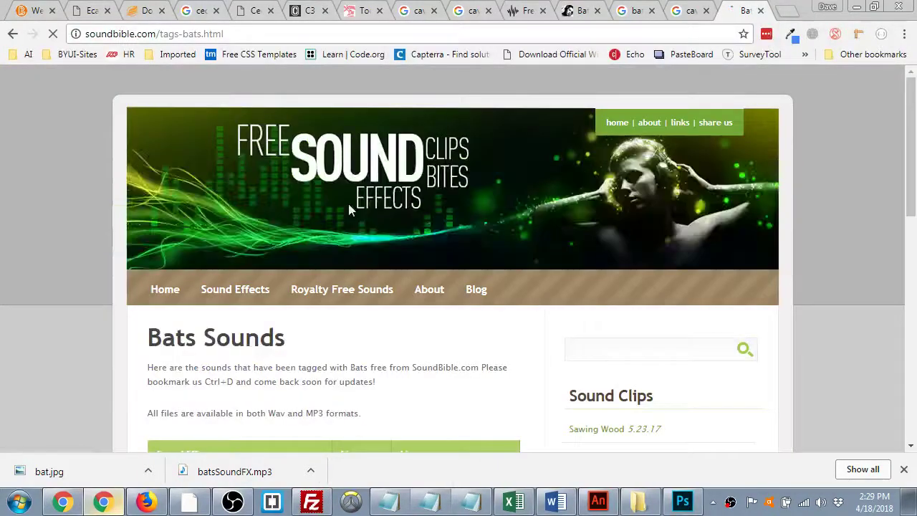
scroll(402, 207, "down", 3)
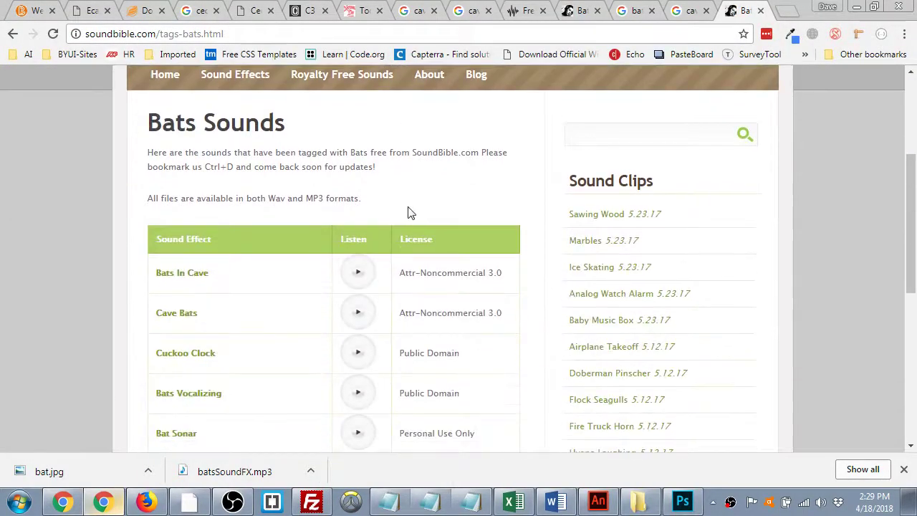
left_click(356, 278)
left_click(363, 324)
scroll(351, 367, "down", 2)
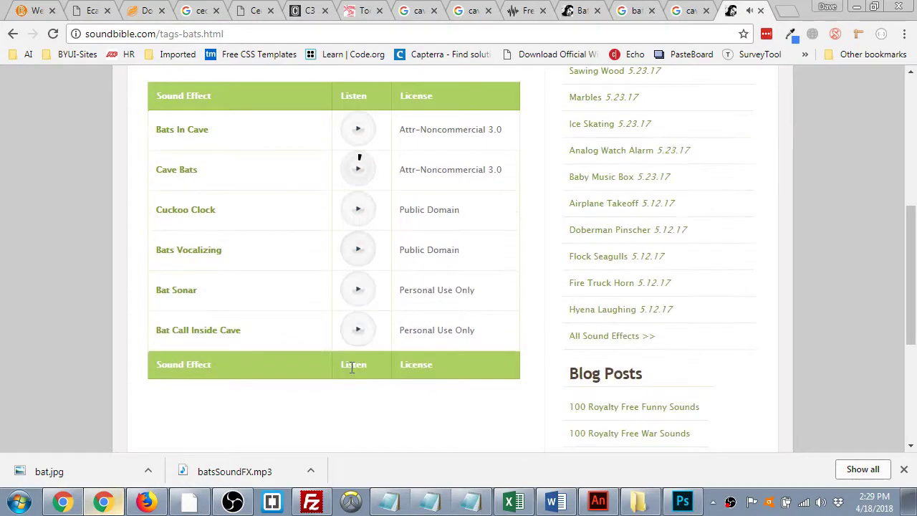
left_click(356, 300)
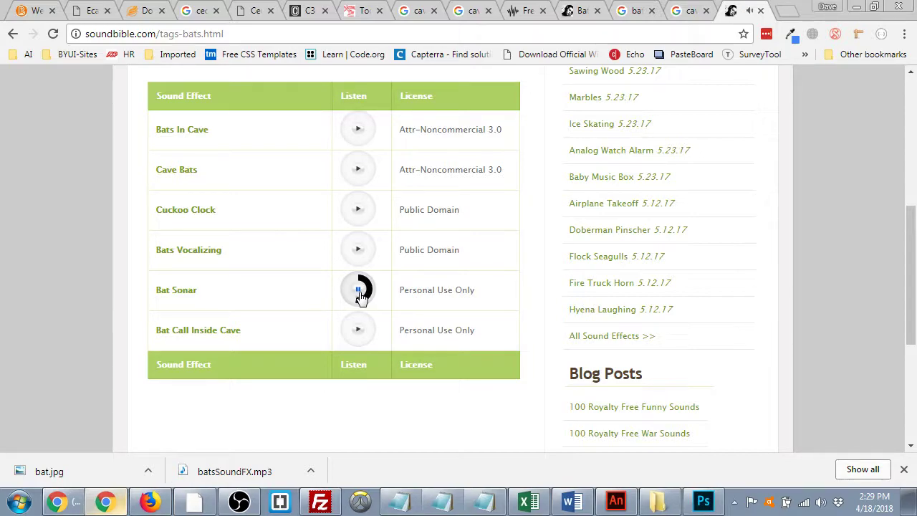
left_click(363, 252)
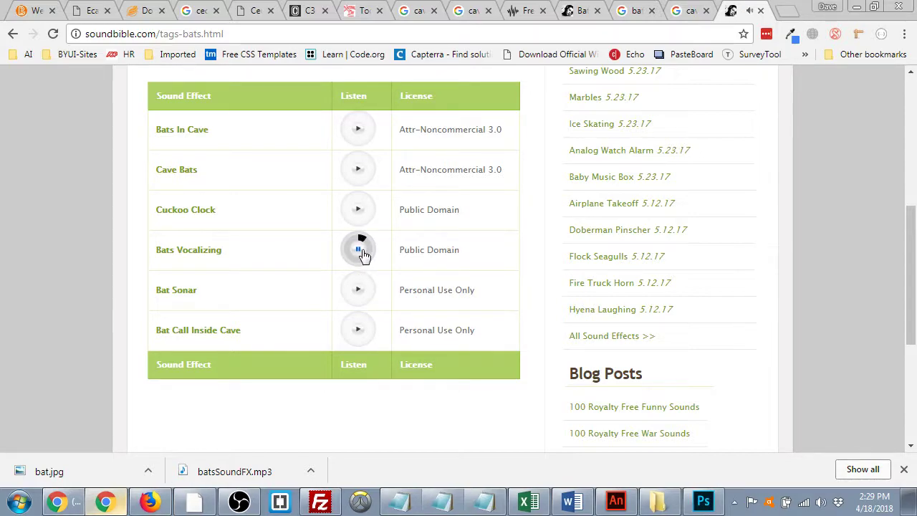
left_click(356, 333)
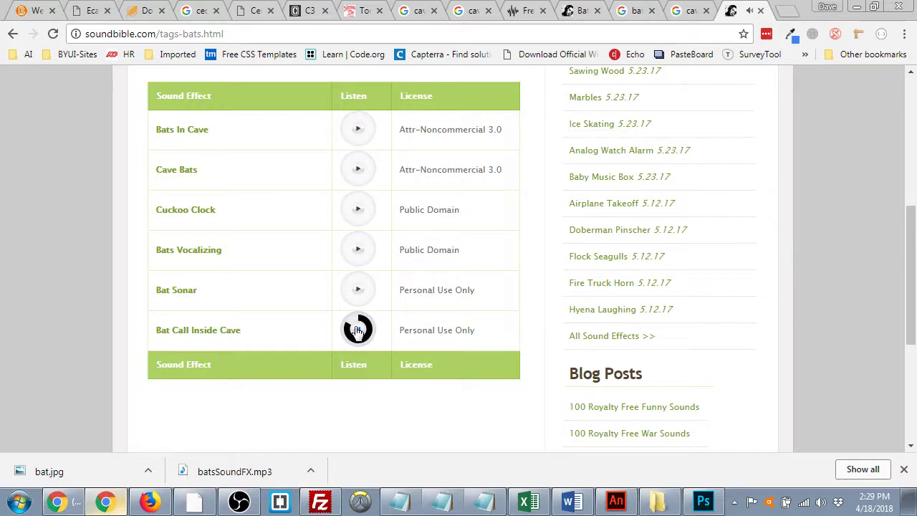
- Download Bat Call Inside Cave as an MP3 named batSoundEffect
left_click(223, 334)
scroll(286, 337, "down", 3)
left_click(218, 287)
type("batSoundEffect")
key("Return")
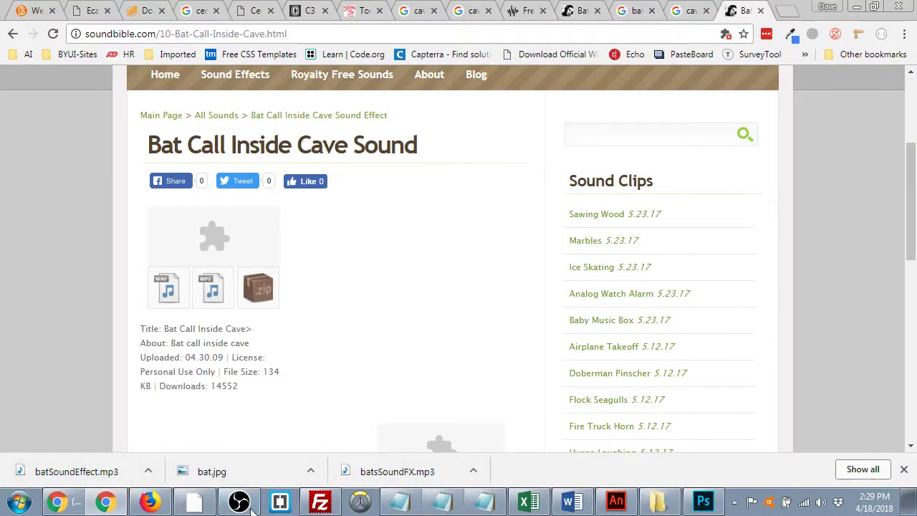
- Import batSoundEffect.mp3 from the batday folder into the Animate Library
left_click(616, 501)
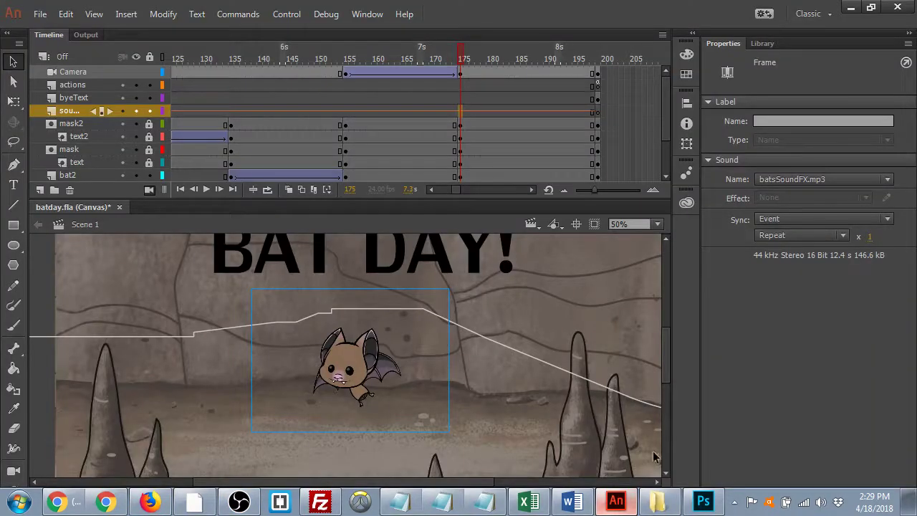
left_click(761, 43)
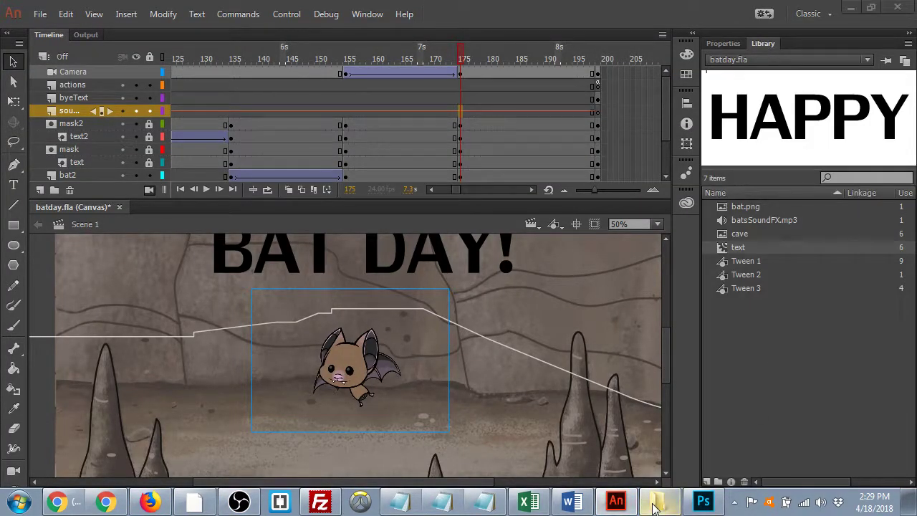
left_click(657, 501)
left_click_drag(774, 20, 510, 170)
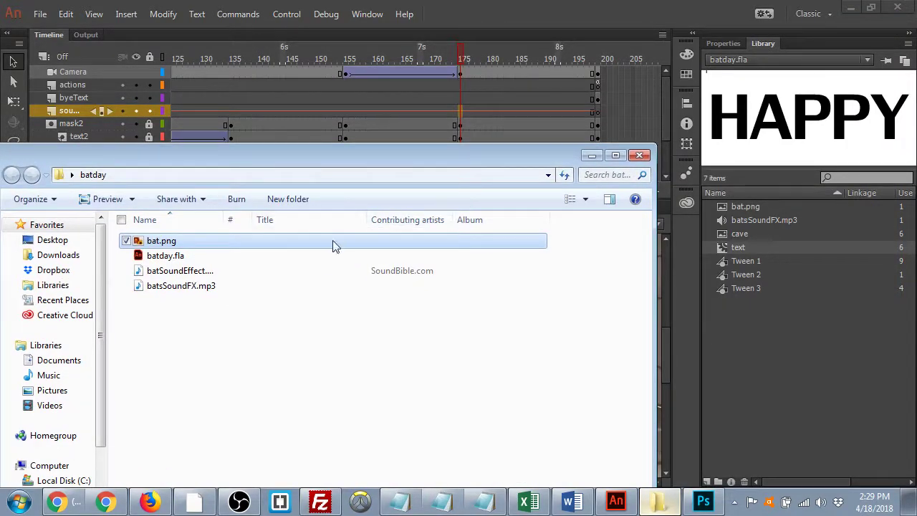
left_click(184, 288)
left_click_drag(176, 277, 788, 386)
left_click(592, 156)
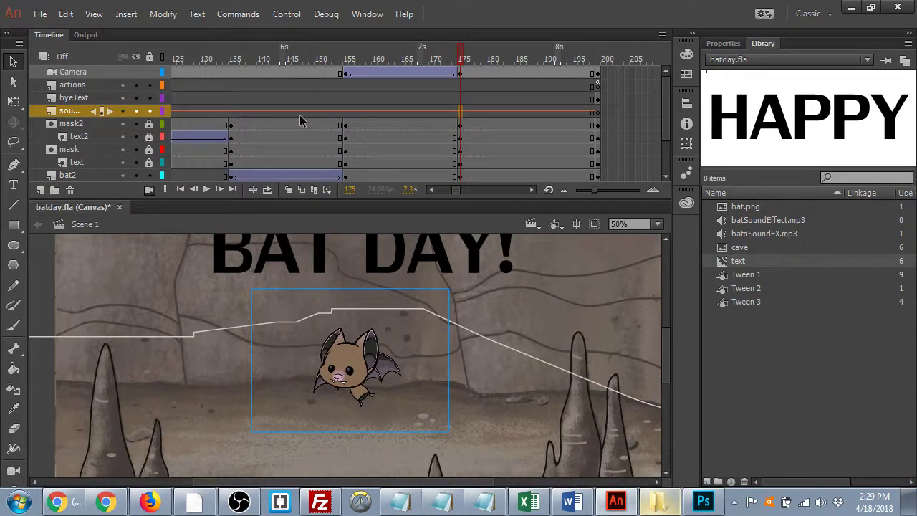
- Add a new layer named batSound above soundFX
left_click(40, 189)
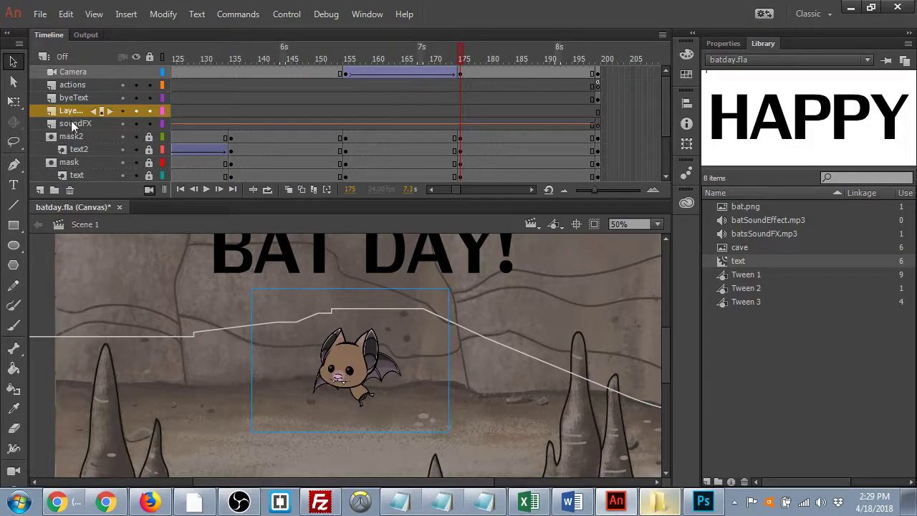
double_click(72, 111)
type("batSound")
key("Return")
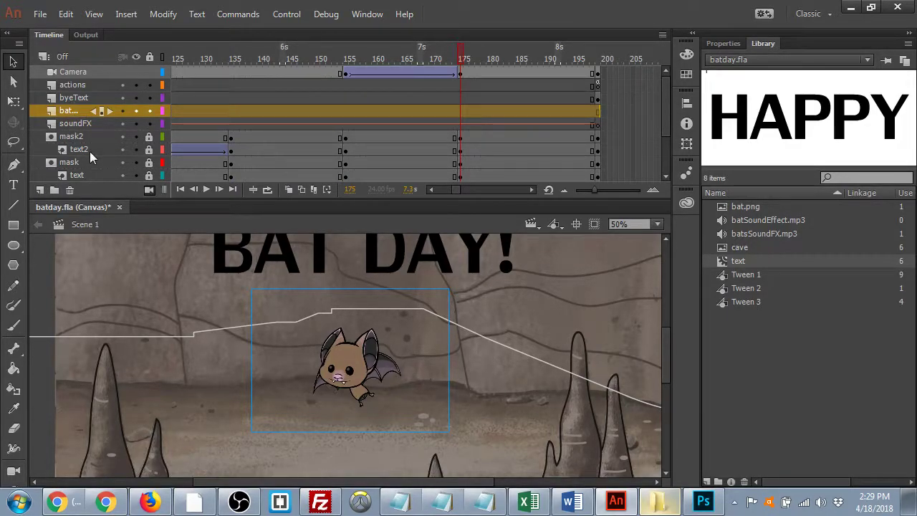
- Place batSoundEffect.mp3 on the batSound layer starting at frame 153
mouse_move(344, 53)
left_mouse_down()
mouse_move(268, 61)
mouse_move(342, 61)
left_mouse_up()
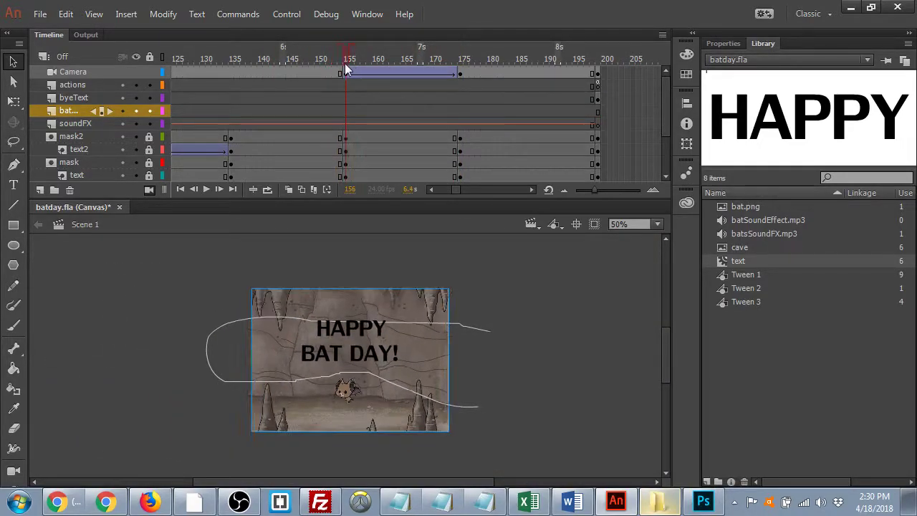
left_click(335, 111)
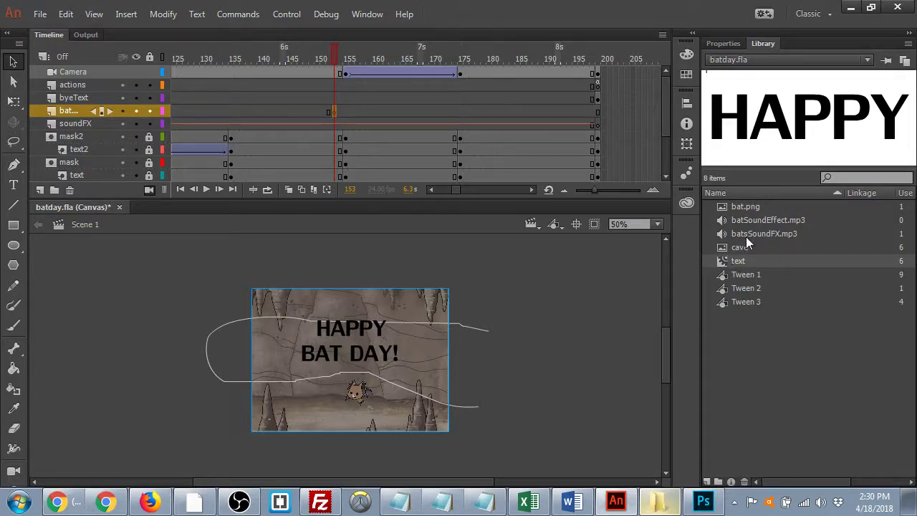
left_click_drag(751, 220, 526, 316)
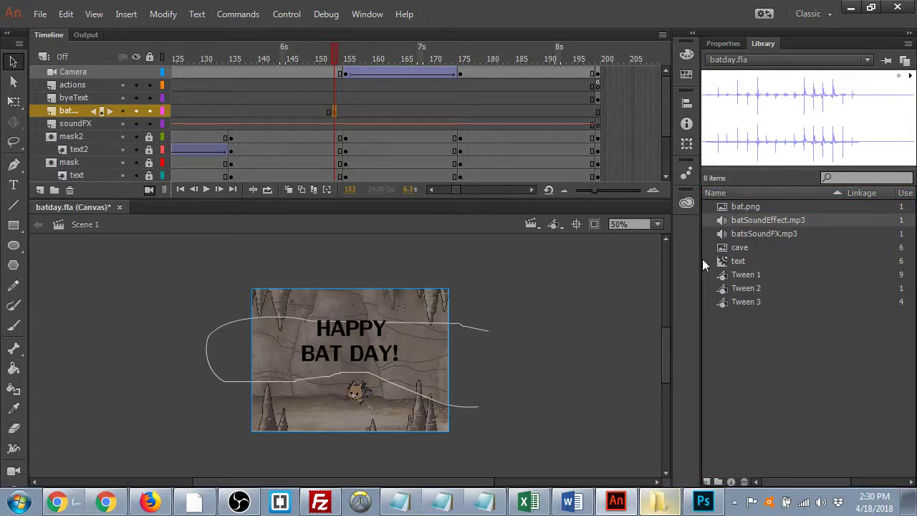
left_click_drag(741, 221, 403, 319)
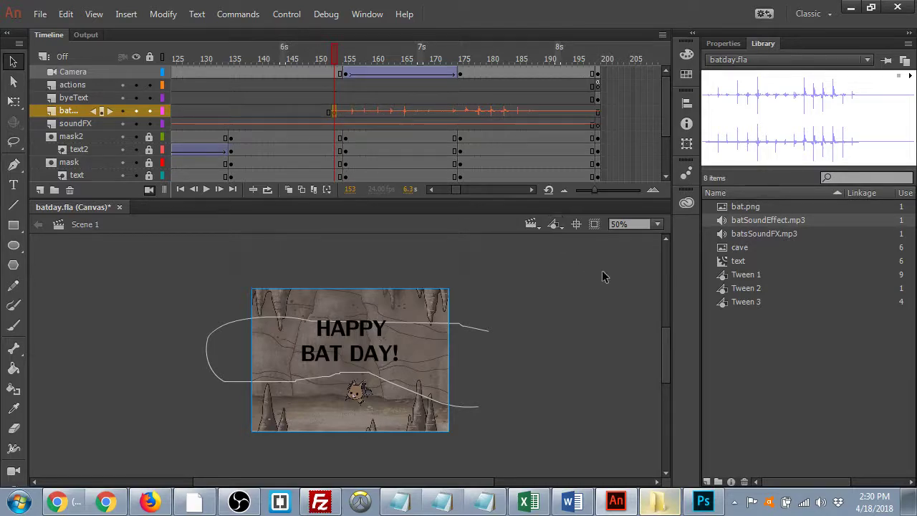
left_click(670, 496)
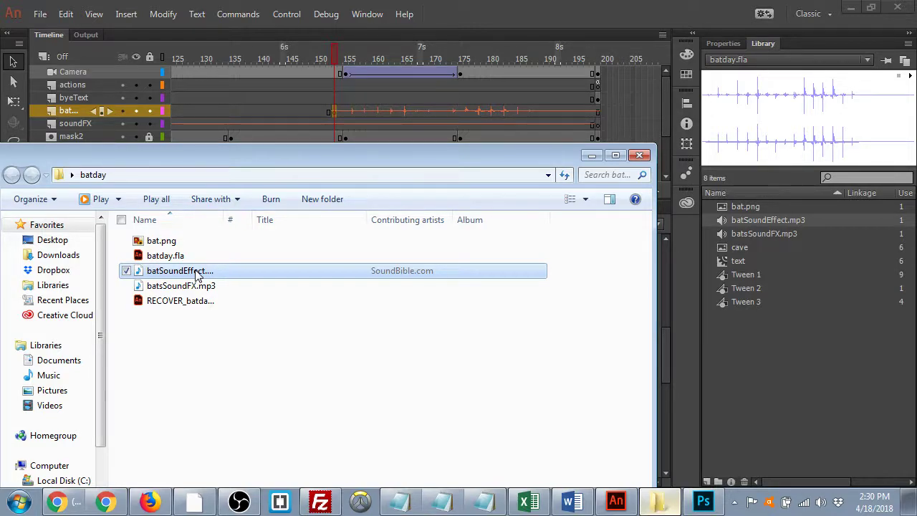
double_click(198, 275)
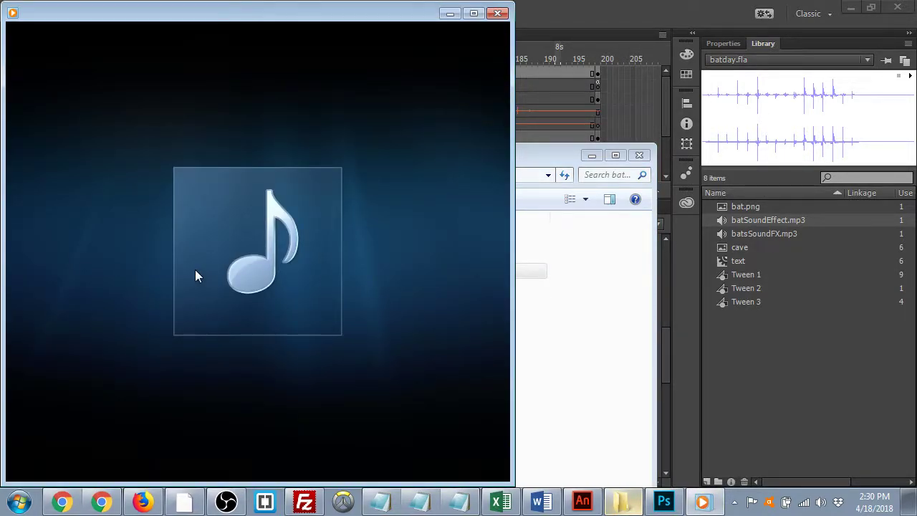
left_click(499, 13)
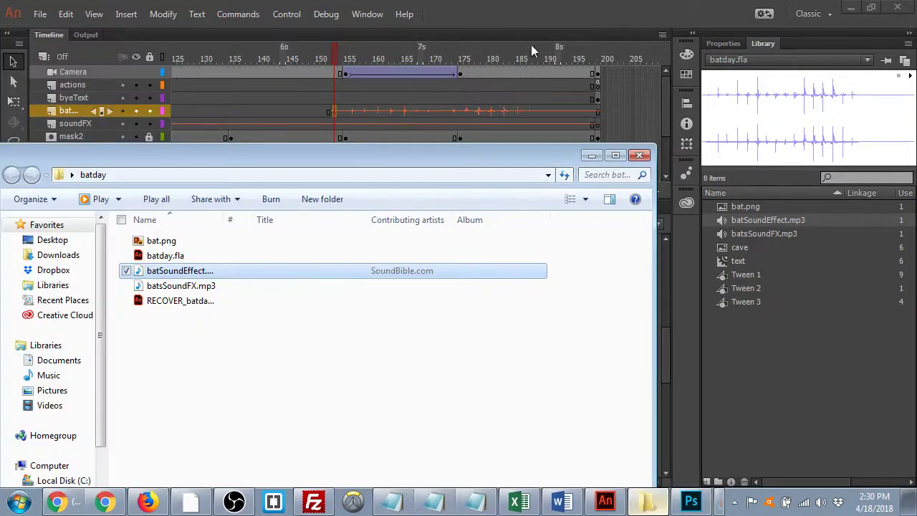
left_click(592, 156)
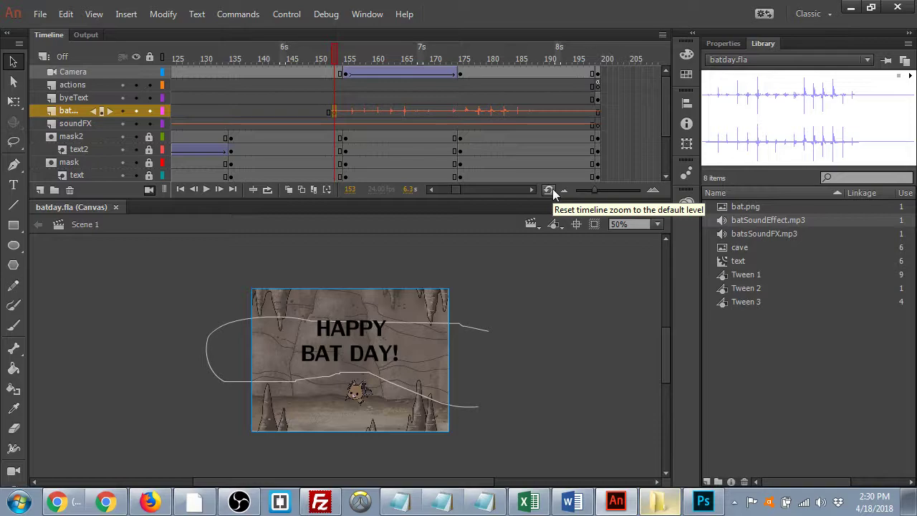
- Scrub to the 'Bats are cool!!' ending, then export batday.fla to HTML and test it in the browser
left_click_drag(330, 50, 607, 77)
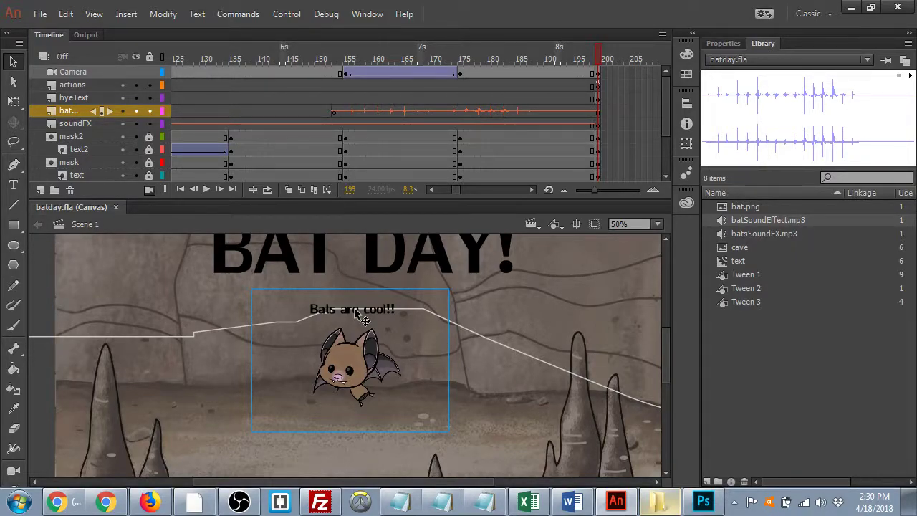
key("ctrl+Return")
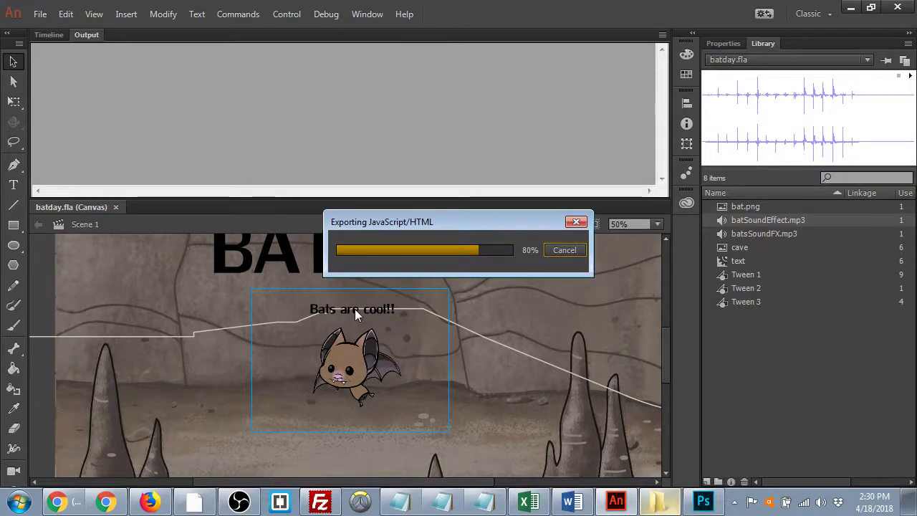
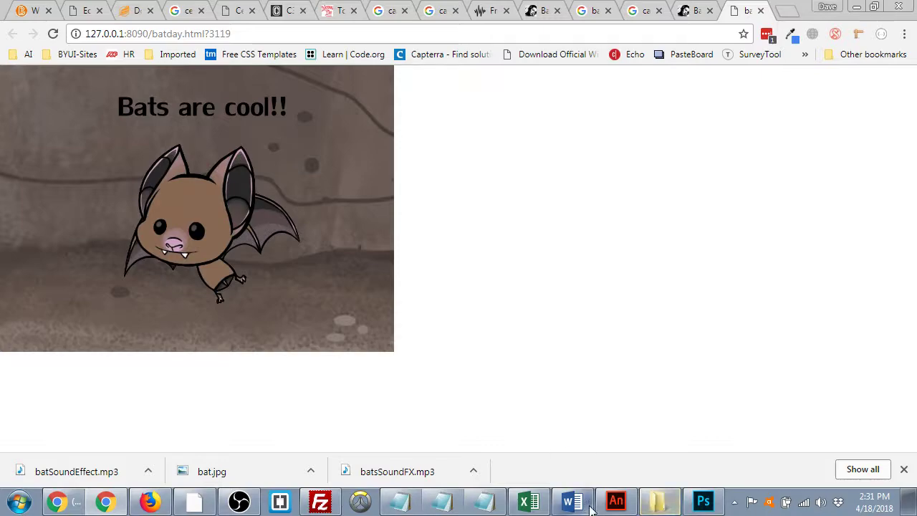
- Bring batday.fla forward in Animate and scrub the timeline through the camera zoom
left_click(616, 501)
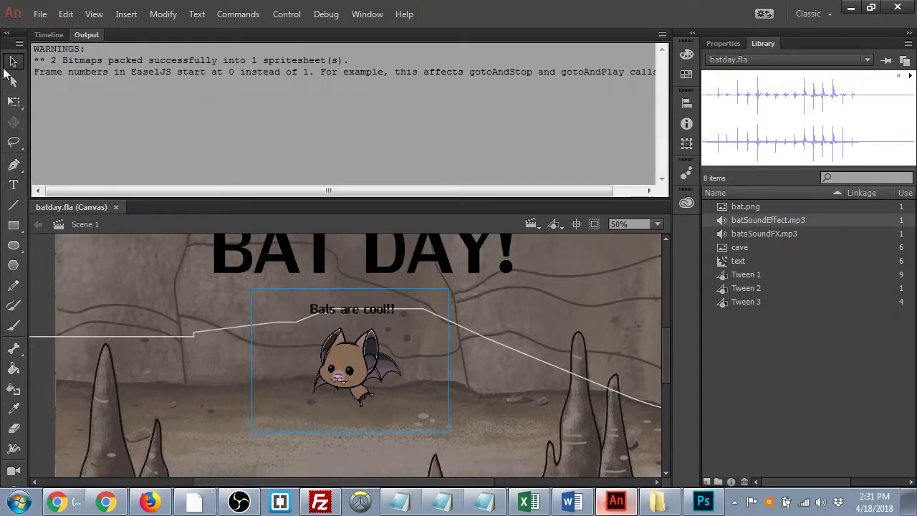
left_click(48, 34)
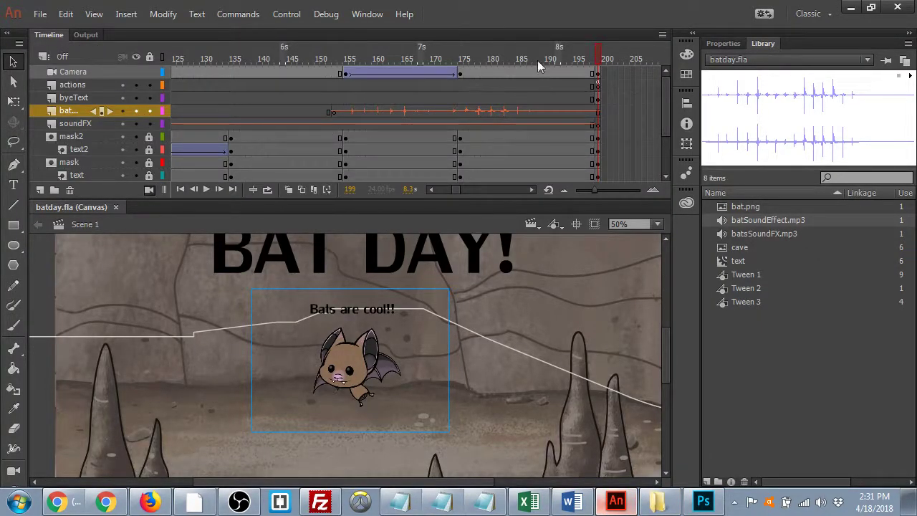
left_click(300, 59)
left_click_drag(301, 72, 440, 74)
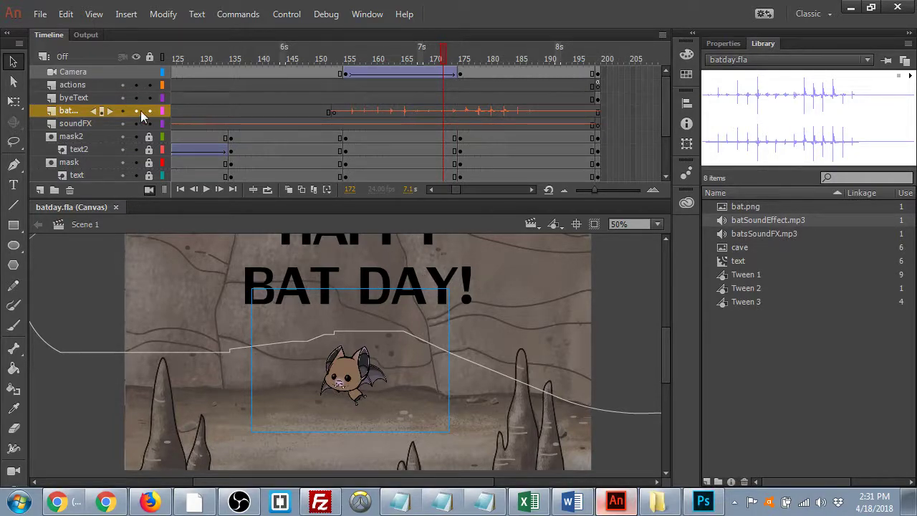
- Inspect the byeText layer and open the 'Bats are cool!!' text at frame 199 for editing
left_click(74, 99)
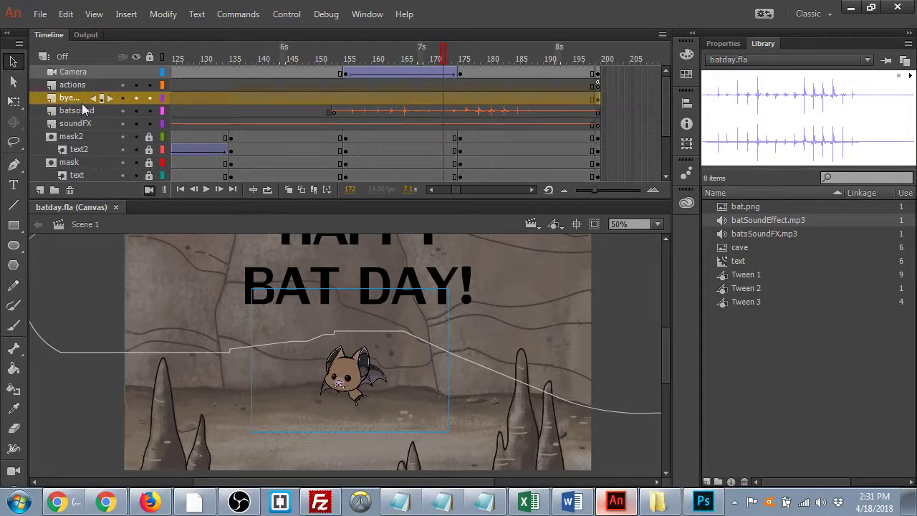
left_click(724, 44)
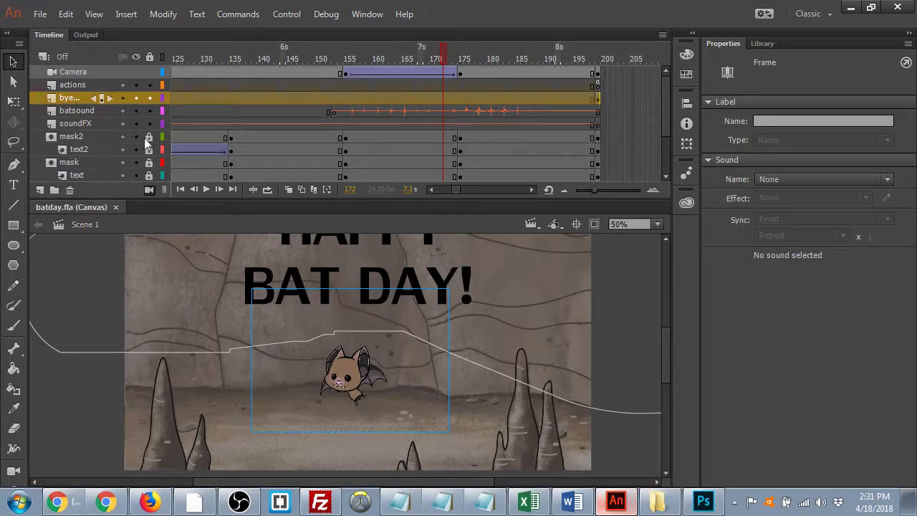
left_click(231, 150)
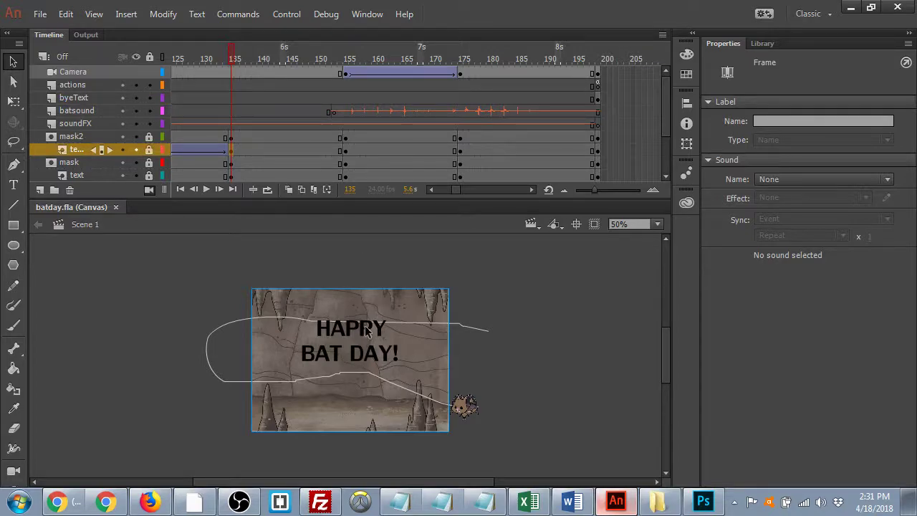
left_click(360, 363)
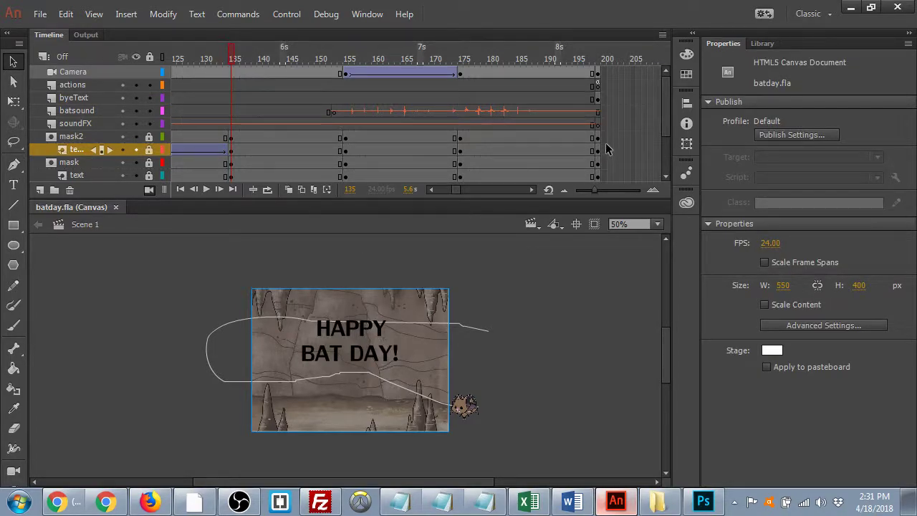
left_click(598, 98)
left_click_drag(311, 309, 412, 335)
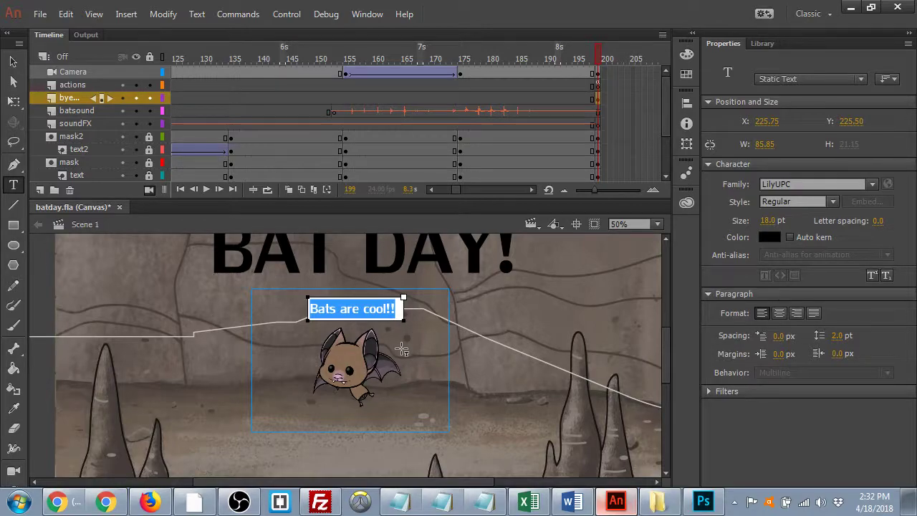
- Embed the font of the 'Bats are cool!!' text box and save batday.fla
left_click(462, 312)
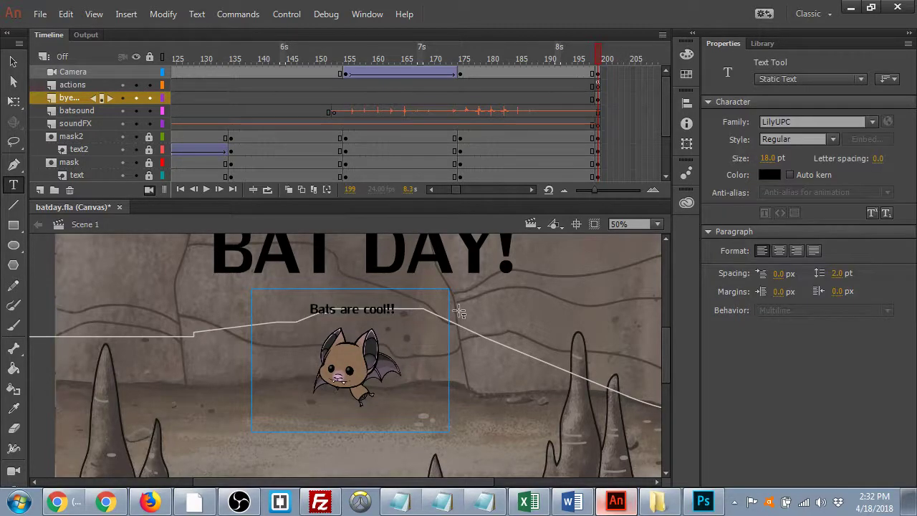
left_click(14, 61)
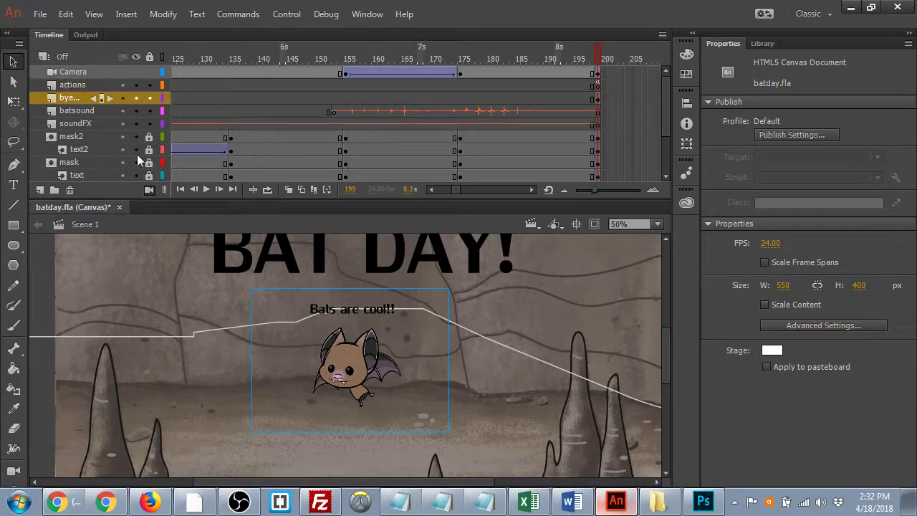
left_click(391, 313)
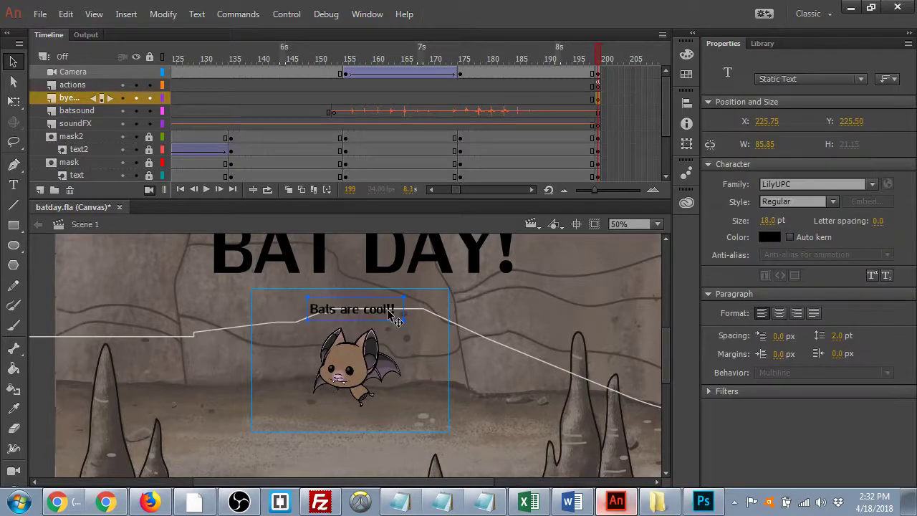
left_click(864, 204)
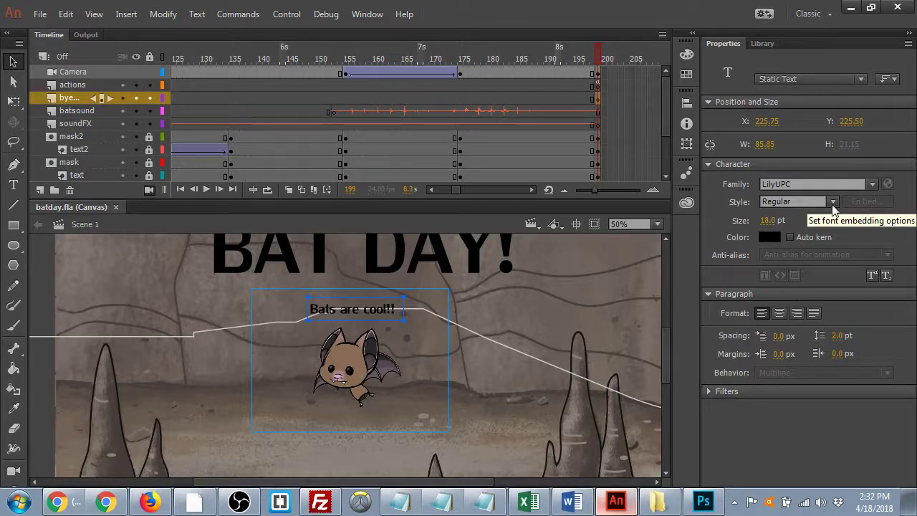
key("ctrl+s")
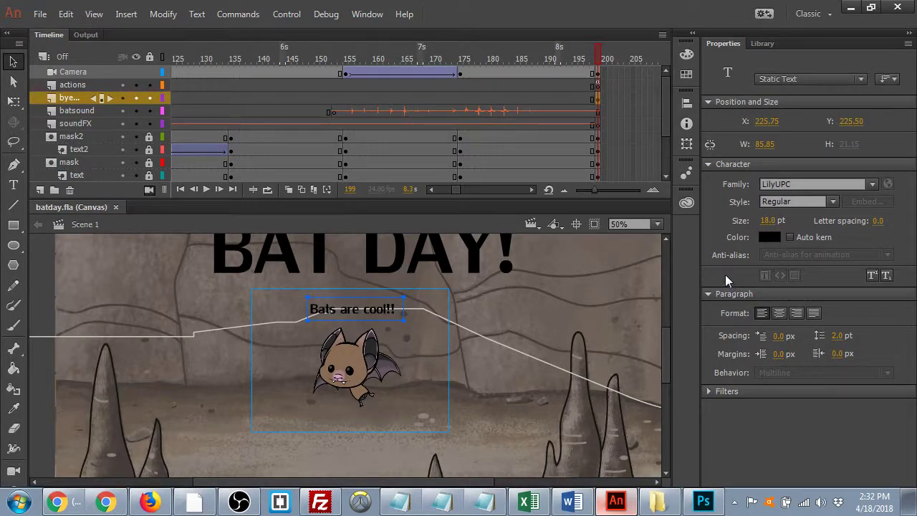
left_click(619, 323)
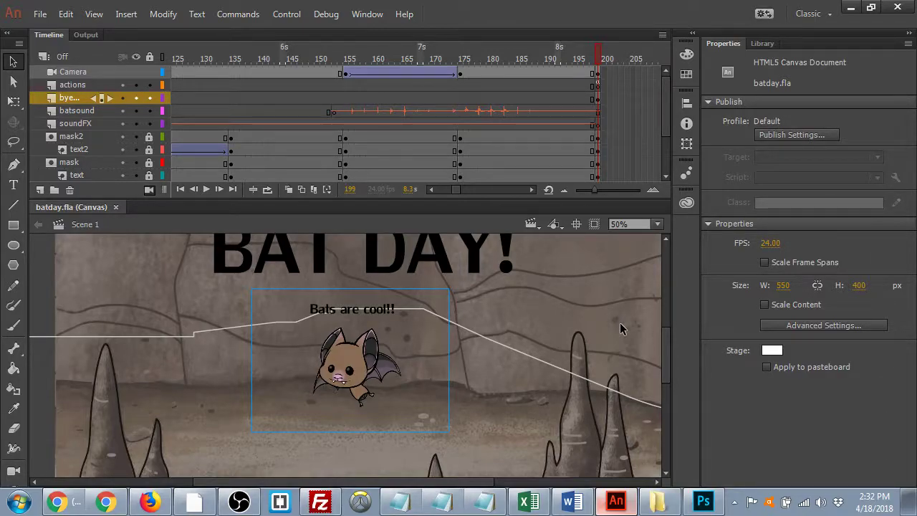
- Quickconnect FileZilla to the web host with its host name, username and password, then enlarge the file lists
left_click(316, 504)
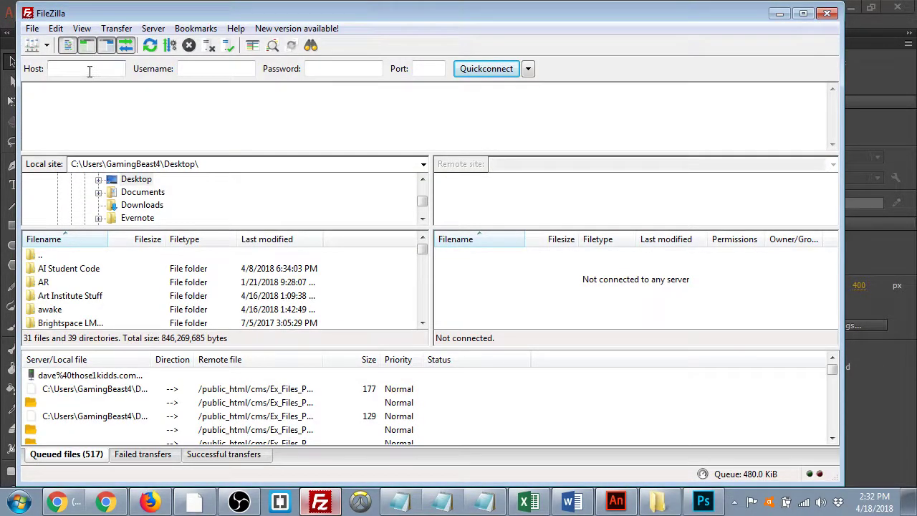
type("those1kidds.com")
key("Tab")
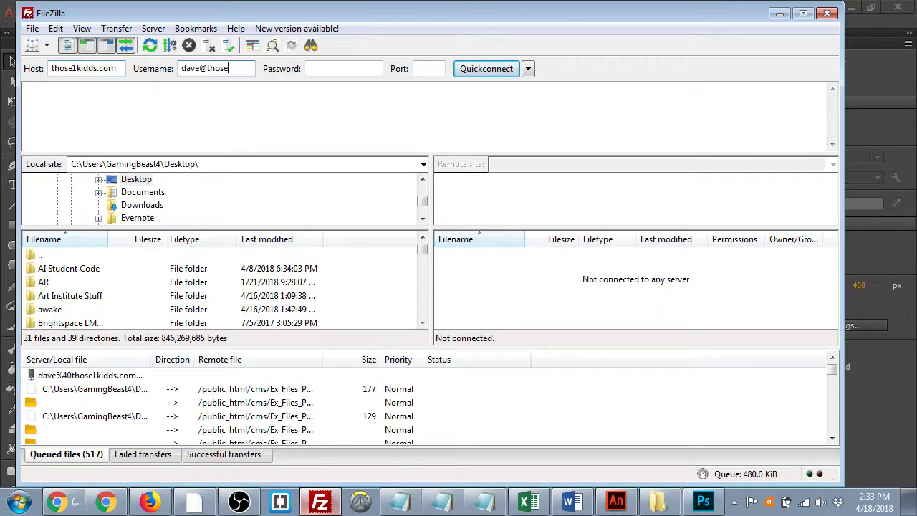
key("Tab")
type("*****")
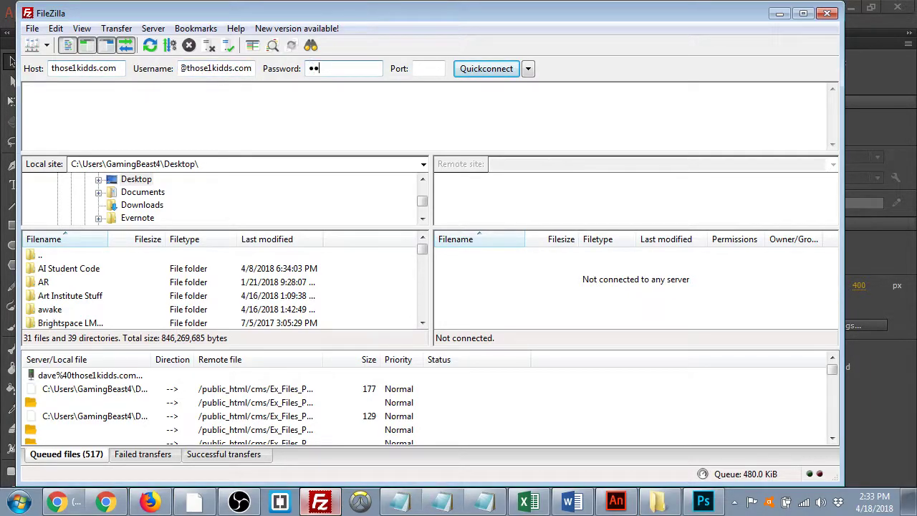
type("****")
left_click(483, 68)
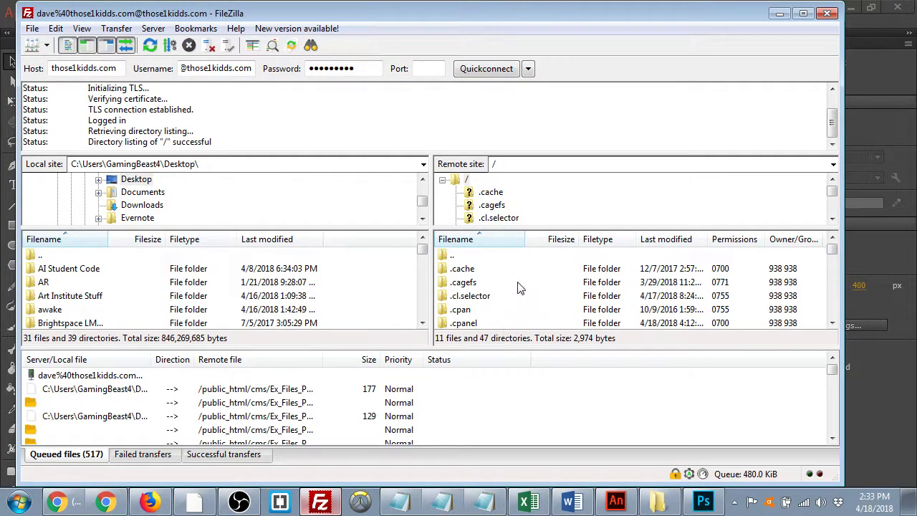
left_click_drag(542, 349, 552, 385)
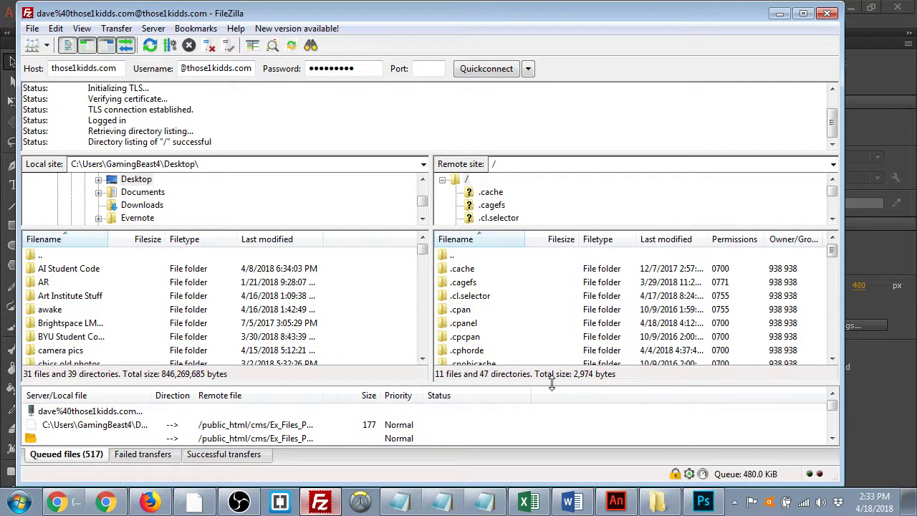
- Scroll the remote listing down and open the public_html folder on the server
left_click(532, 328)
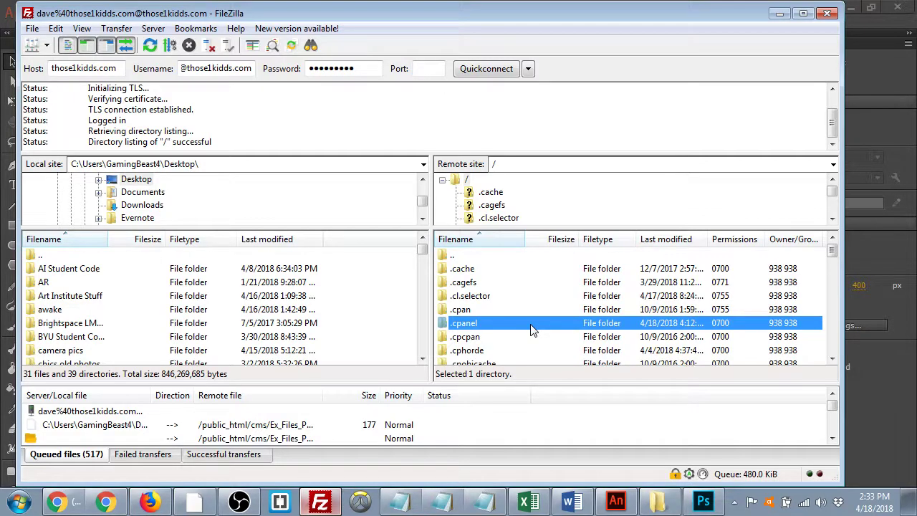
scroll(533, 329, "down", 4)
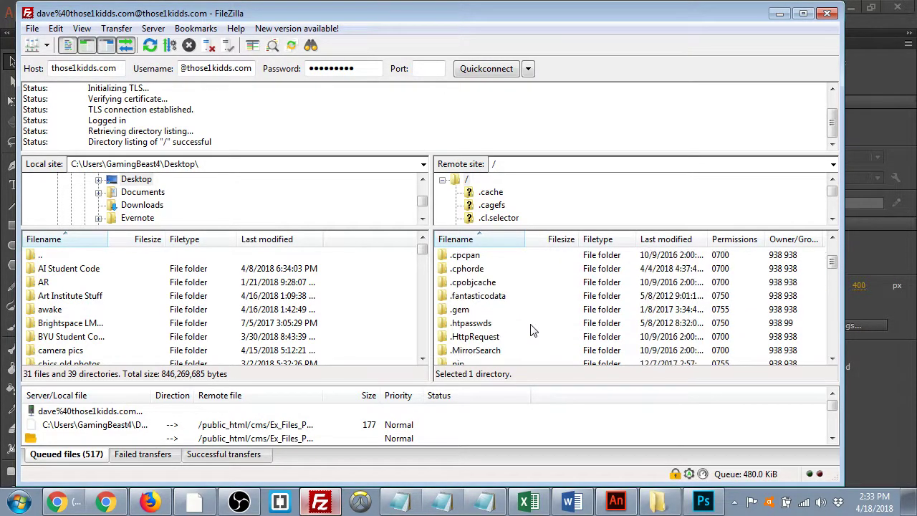
scroll(533, 329, "down", 7)
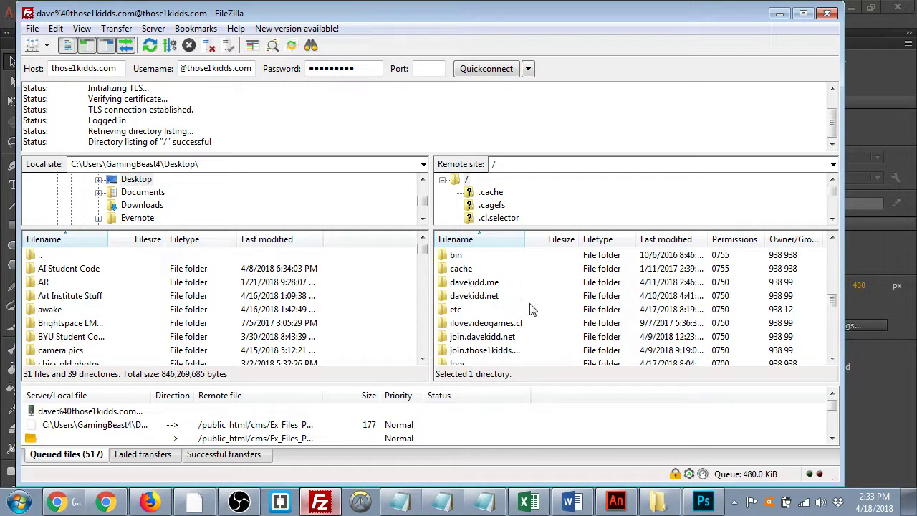
scroll(534, 310, "down", 1)
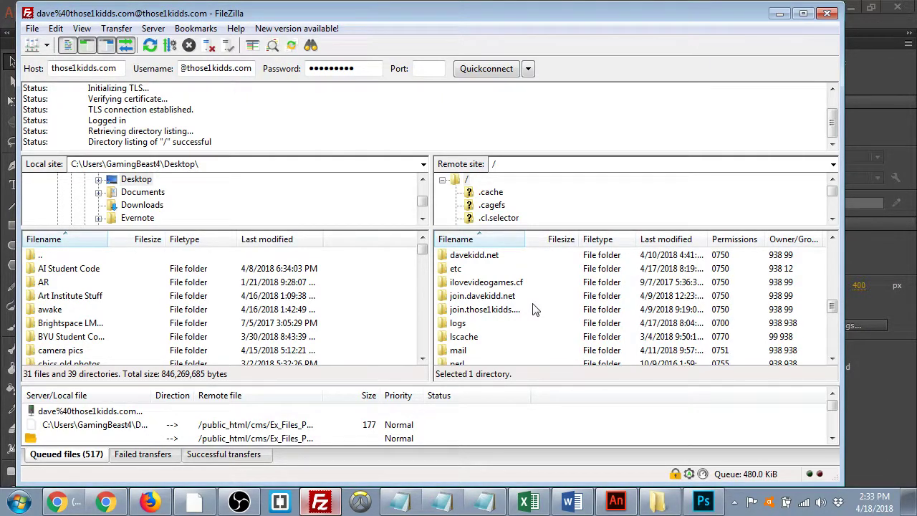
scroll(534, 309, "down", 1)
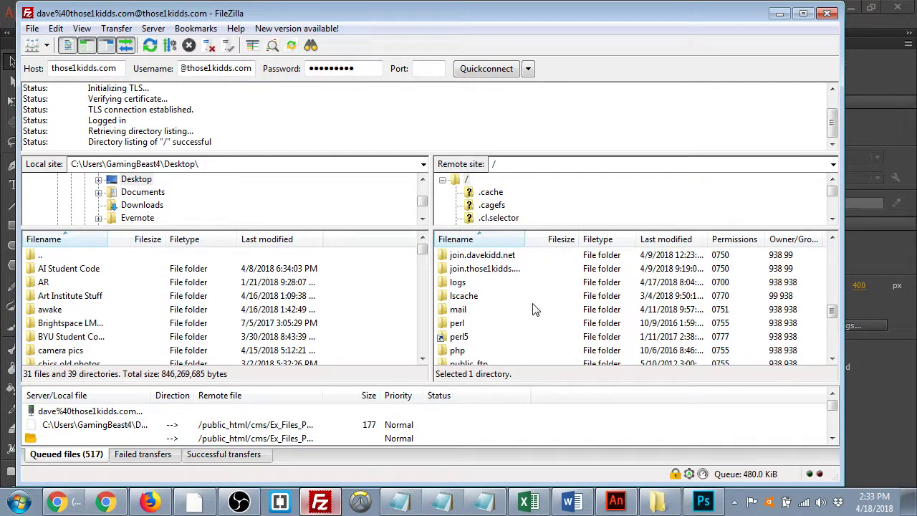
scroll(534, 309, "down", 1)
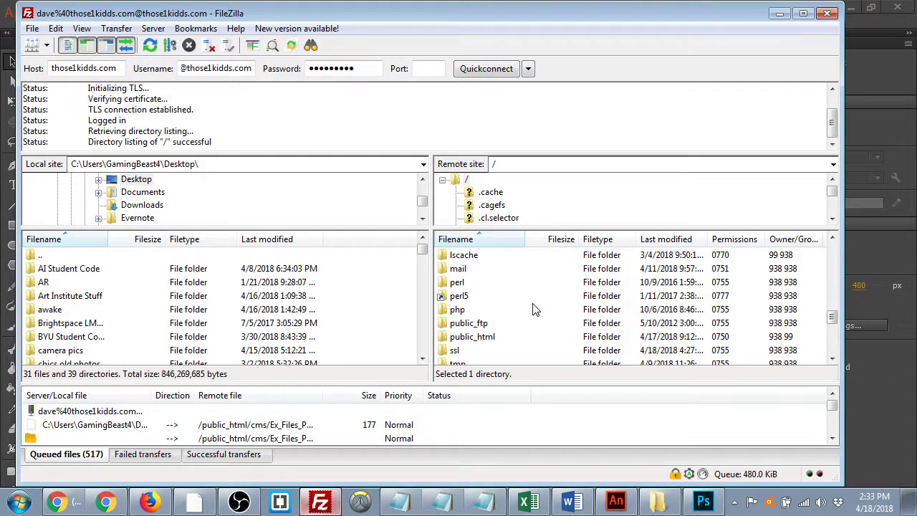
left_click(483, 340)
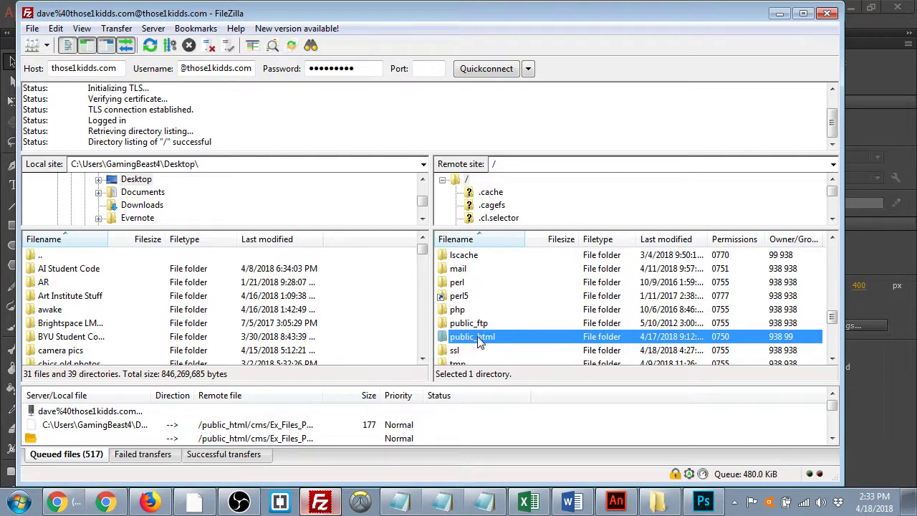
double_click(485, 342)
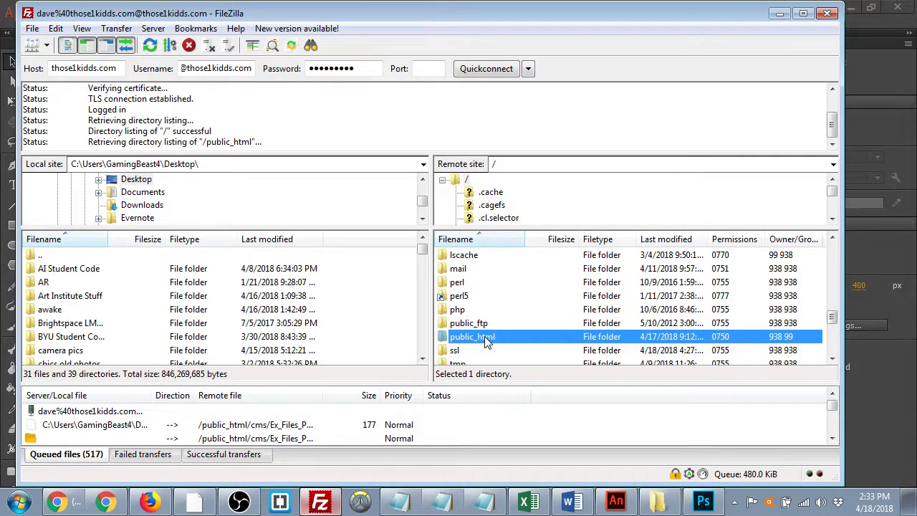
- Move FileZilla left to uncover the desktop folders
scroll(501, 326, "down", 5)
scroll(484, 305, "up", 4)
scroll(483, 307, "down", 10)
scroll(483, 310, "up", 6)
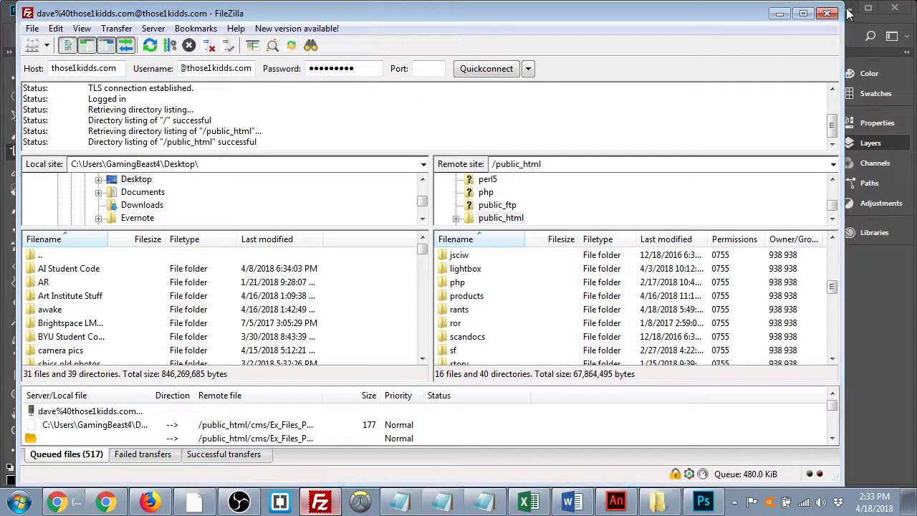
left_click(867, 7)
left_click_drag(749, 21, 607, 28)
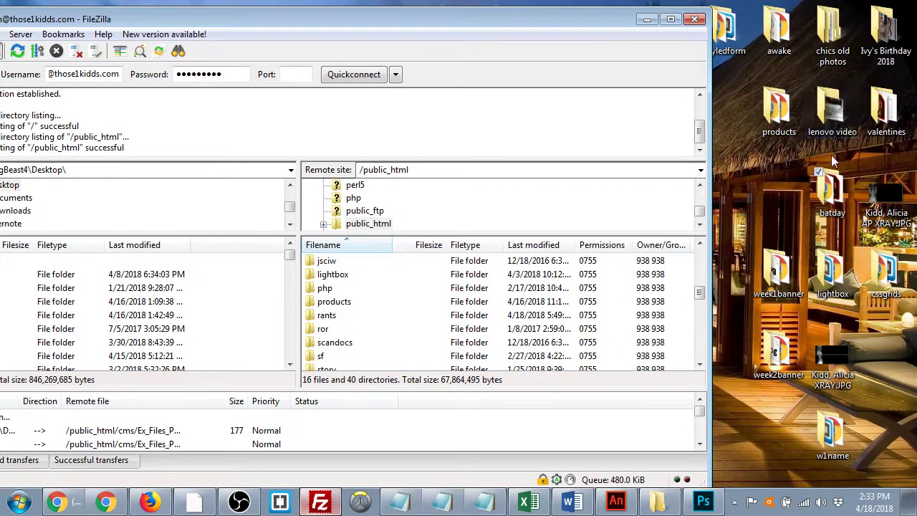
- Open the desktop batday folder beside FileZilla and inspect the two bat sound mp3 files
double_click(831, 190)
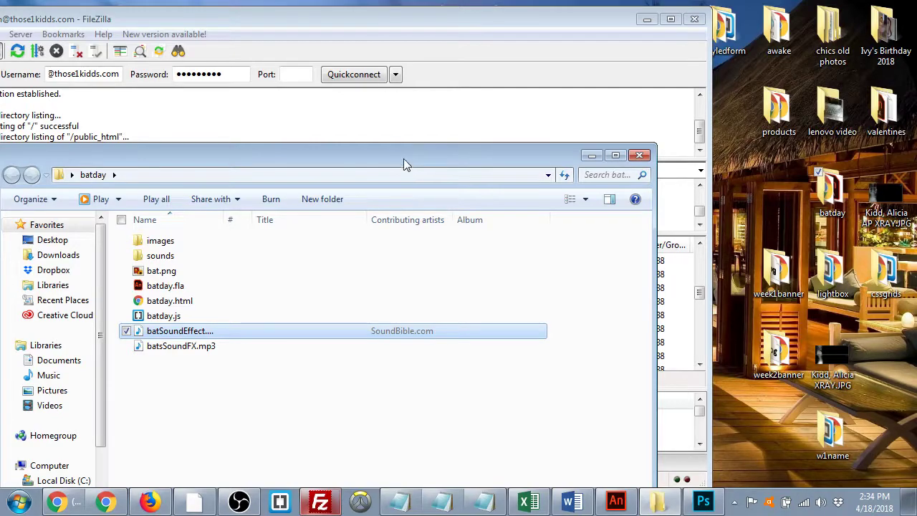
left_click_drag(405, 166, 899, 50)
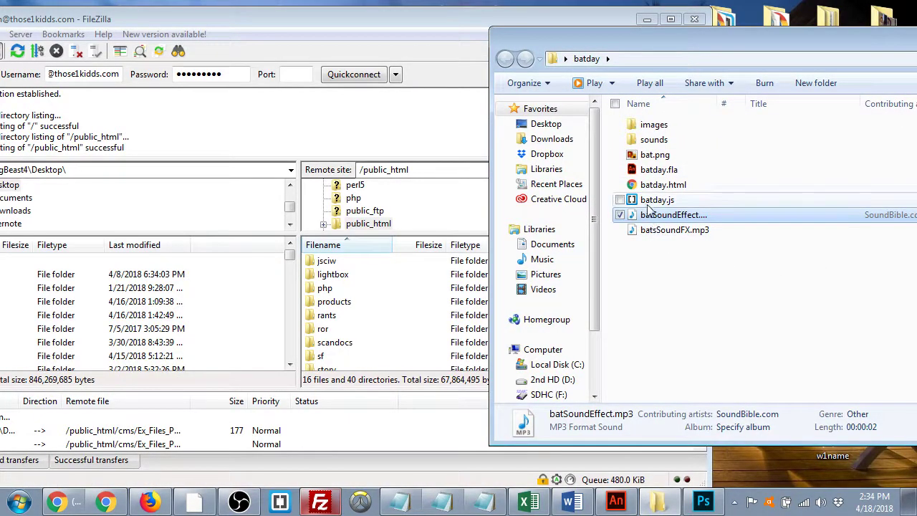
left_click(652, 169)
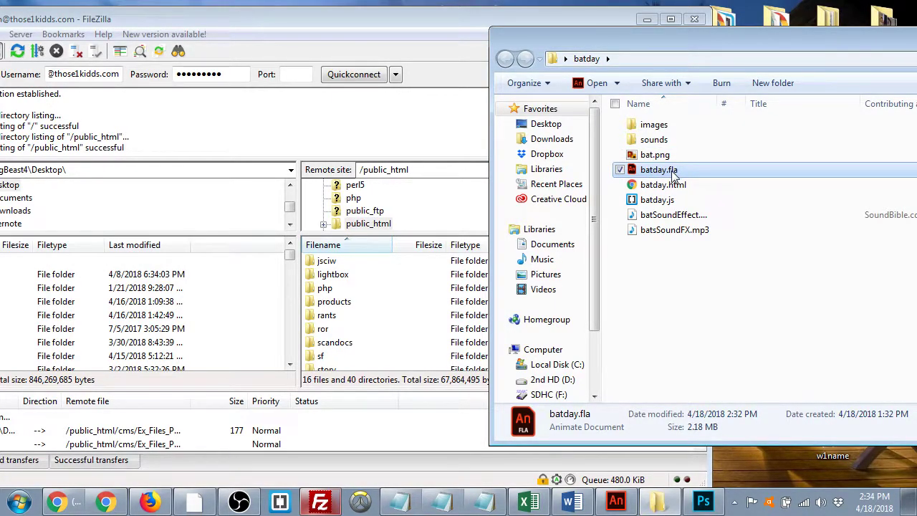
left_click_drag(613, 263, 715, 211)
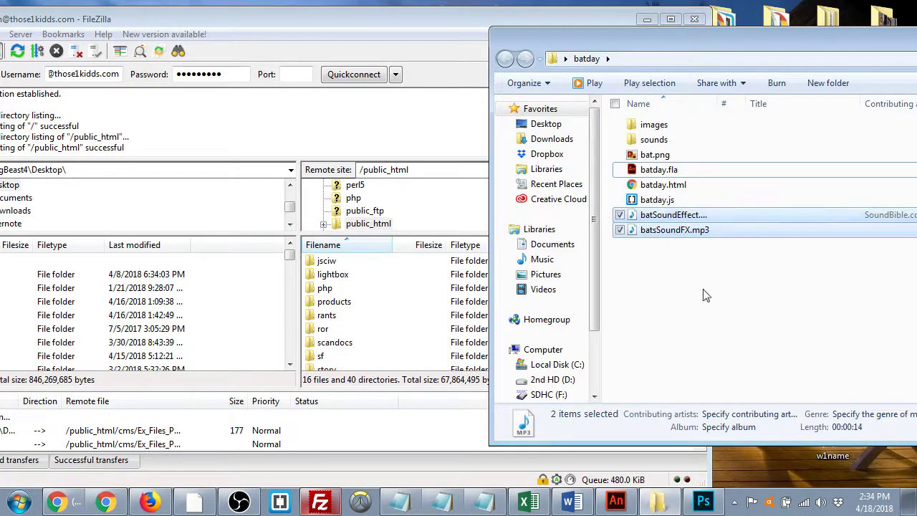
left_click(655, 139)
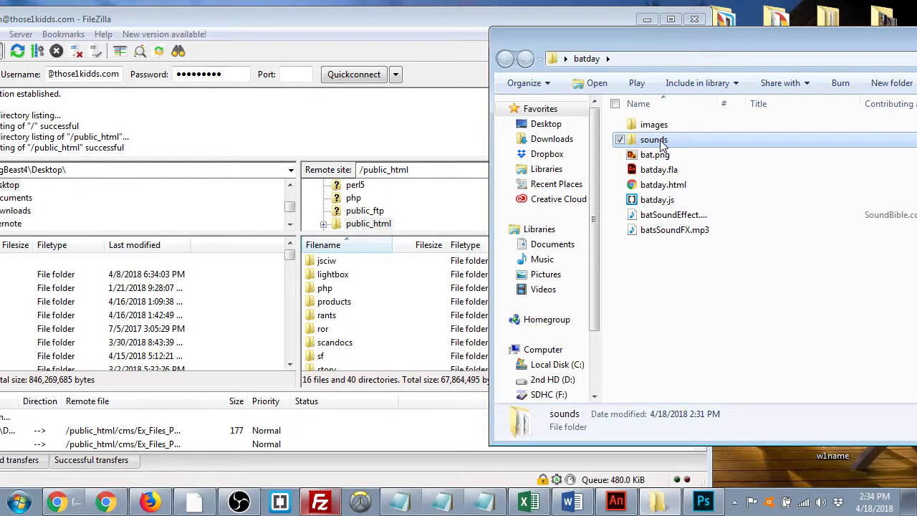
double_click(662, 143)
left_click_drag(640, 180, 714, 108)
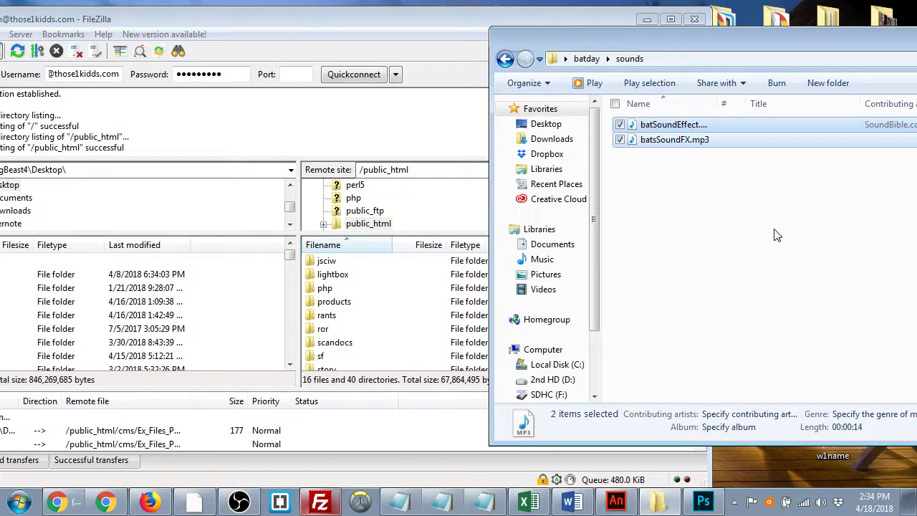
- Return to the batday folder and preview batday_atlas_.png from the images folder
left_click(505, 59)
left_click_drag(633, 262, 694, 213)
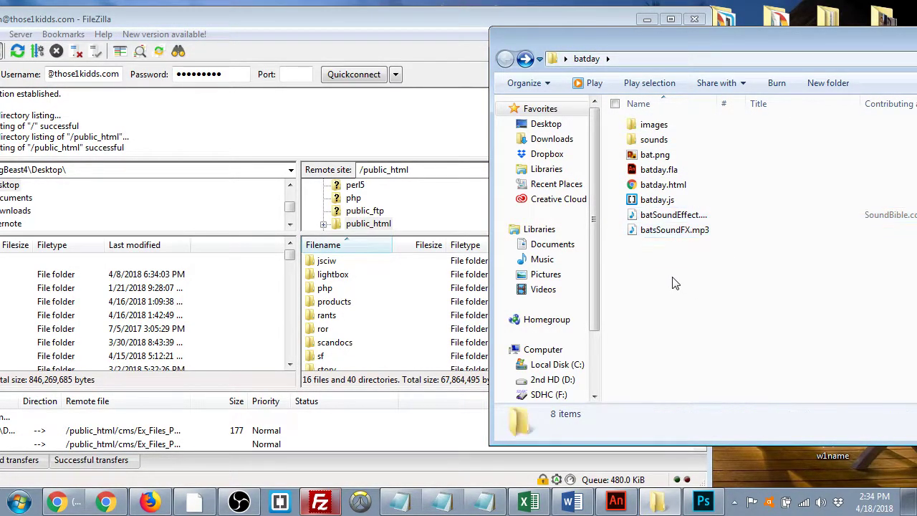
left_click(654, 141)
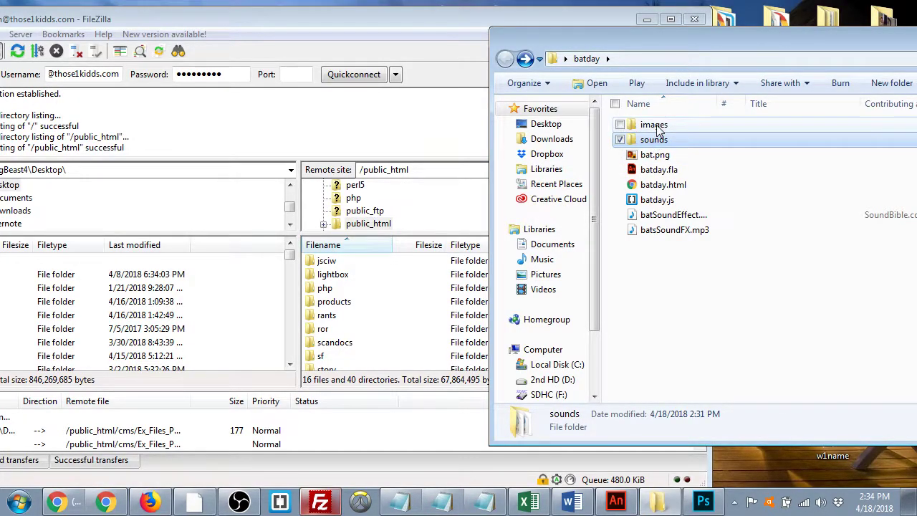
double_click(653, 125)
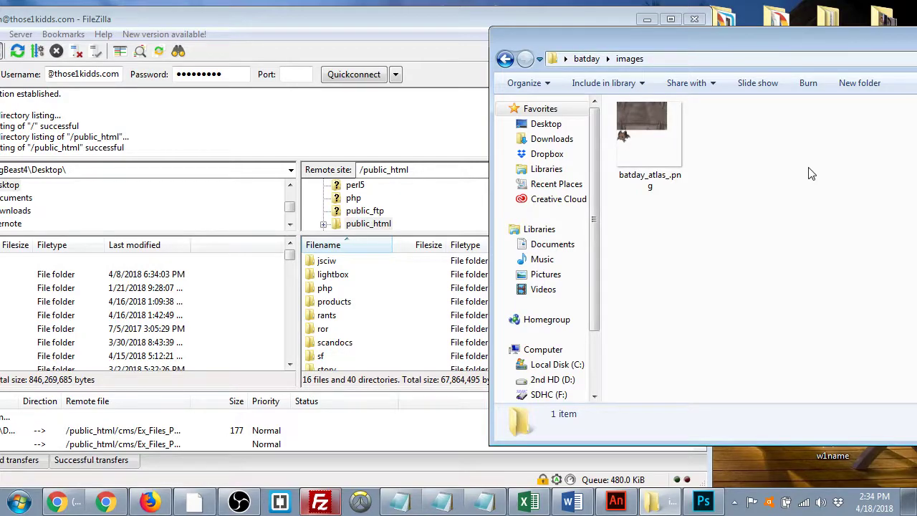
double_click(651, 160)
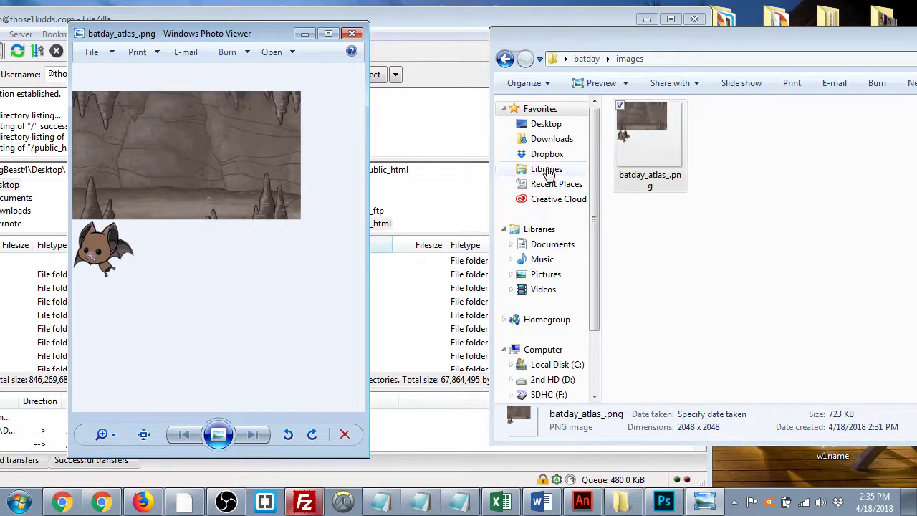
- Select batday.html, batday.fla, batday.js and the sounds and images folders in the project folder
left_click(506, 59)
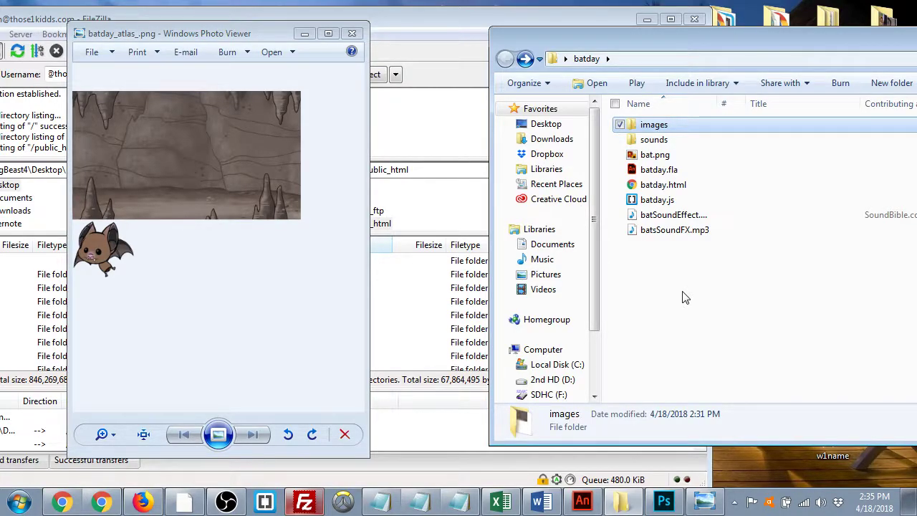
left_click(663, 185)
left_click(661, 174)
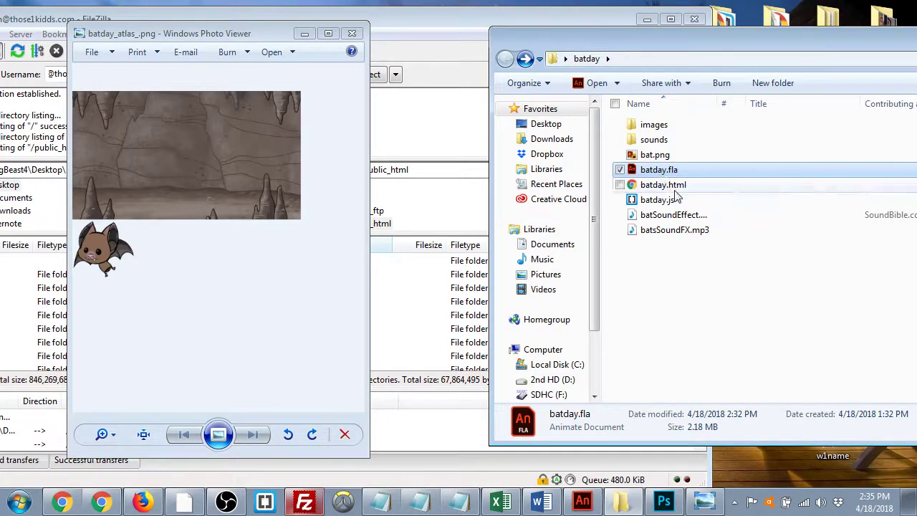
left_click(675, 200)
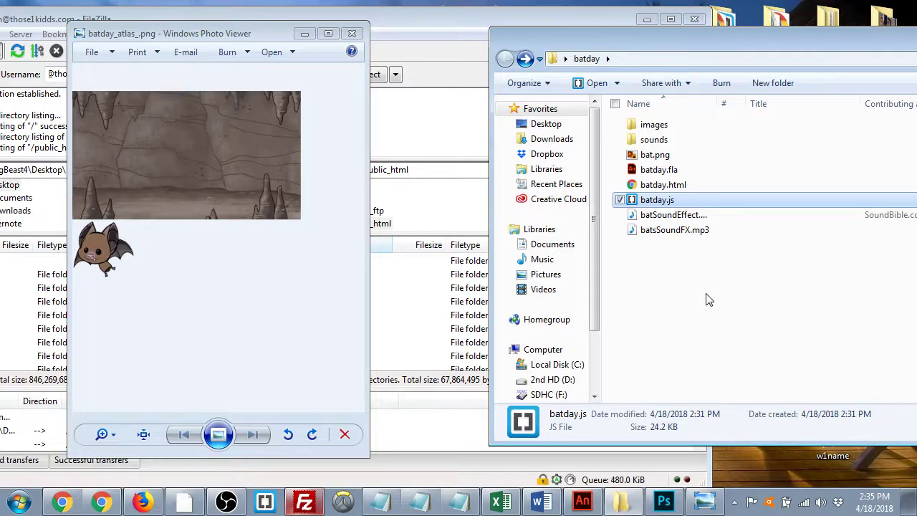
left_click(684, 185, "ctrl")
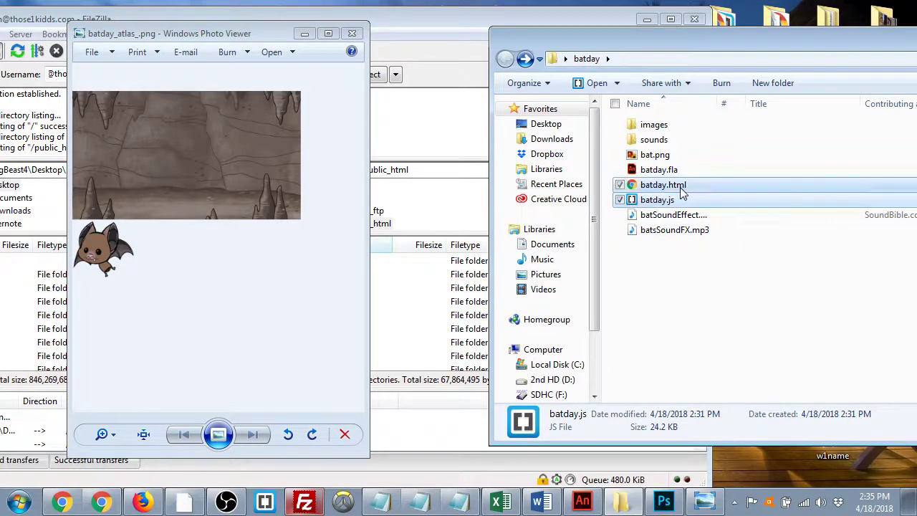
left_click(652, 140, "ctrl")
left_click(654, 126, "ctrl")
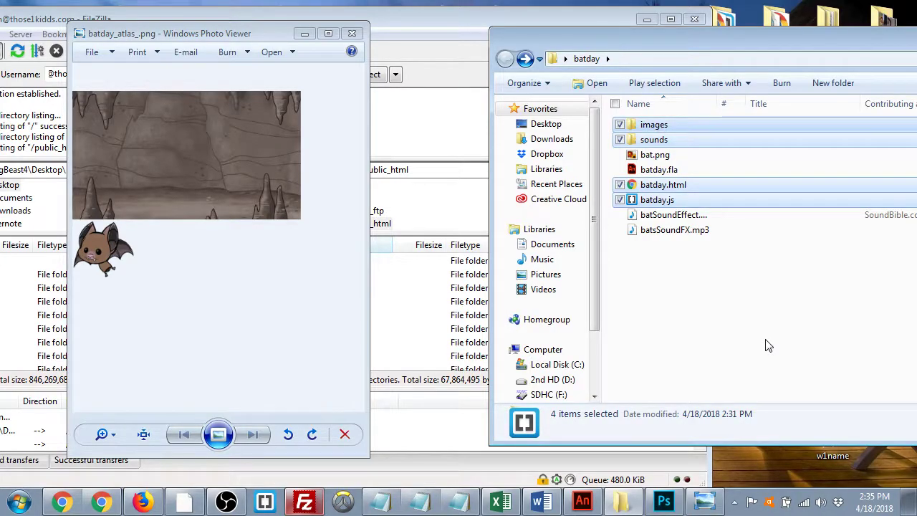
left_click(673, 170, "ctrl")
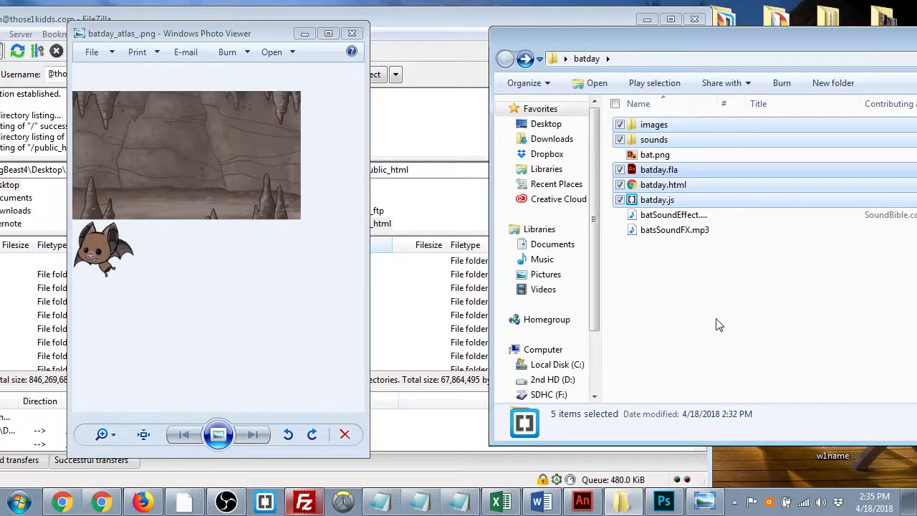
- Clear the selection, review batday.js and the asset folders, and return to FileZilla
left_click(698, 280)
left_click(670, 185)
left_click(671, 201)
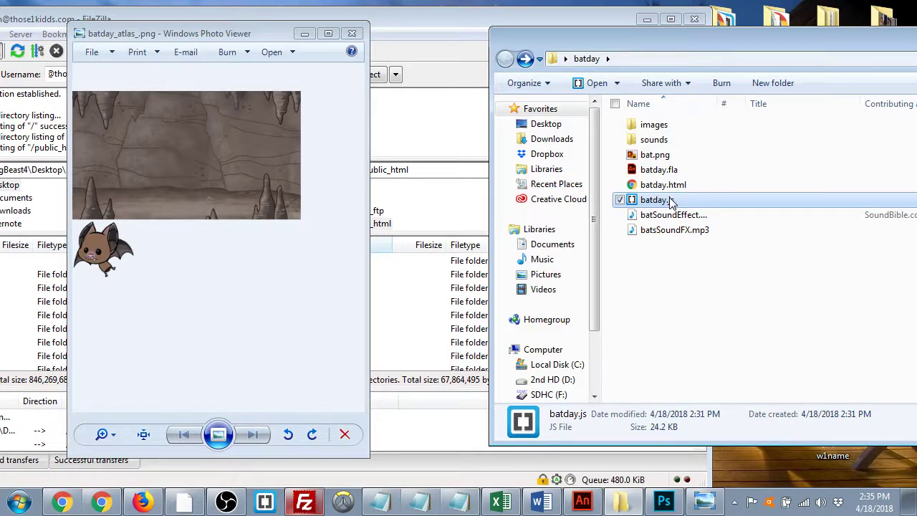
left_click(658, 126)
left_click(664, 141)
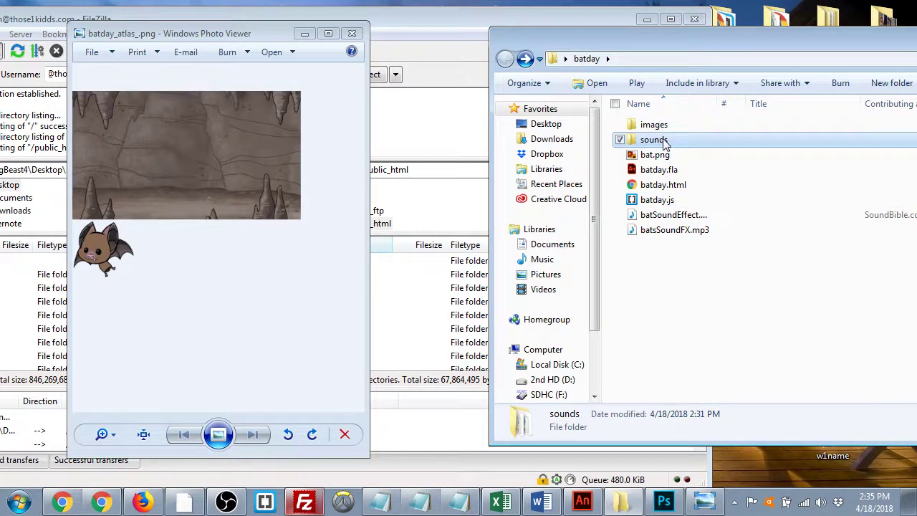
left_click(456, 328)
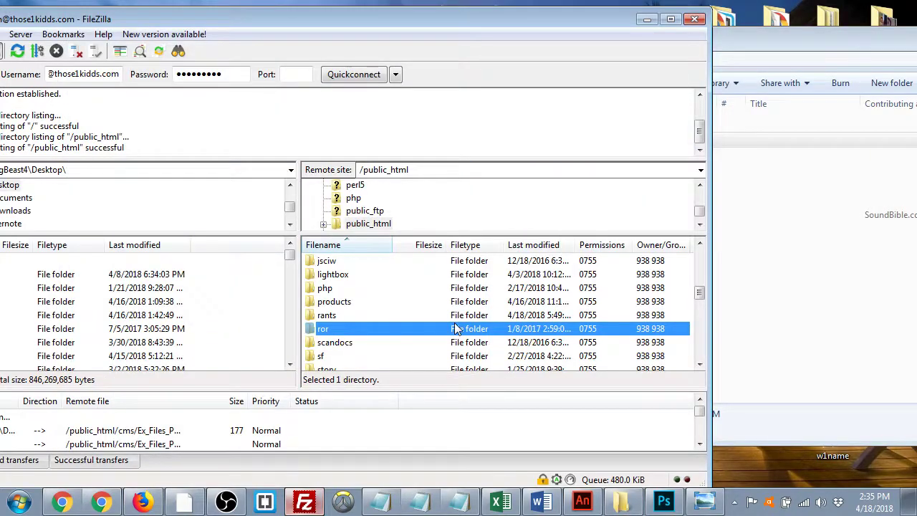
- Open the context menu on the server's public_html listing
scroll(456, 328, "down", 10)
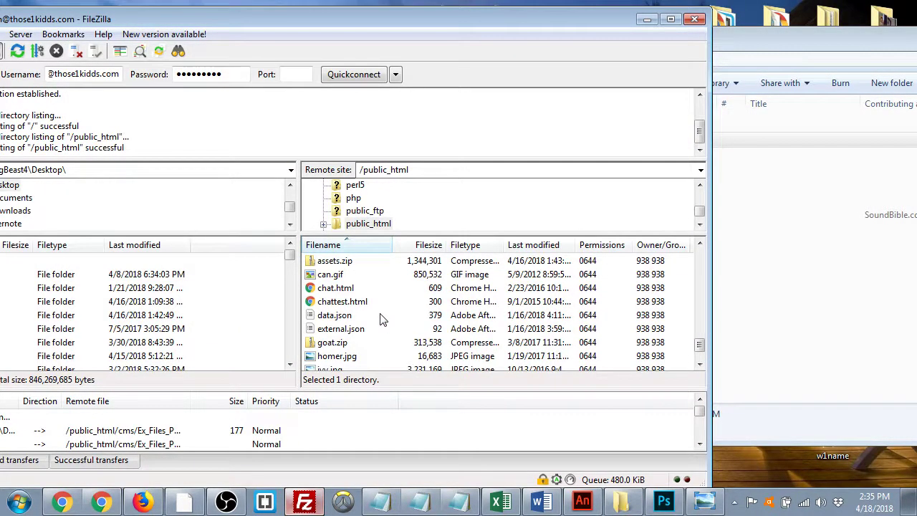
right_click(381, 319)
left_click(818, 254)
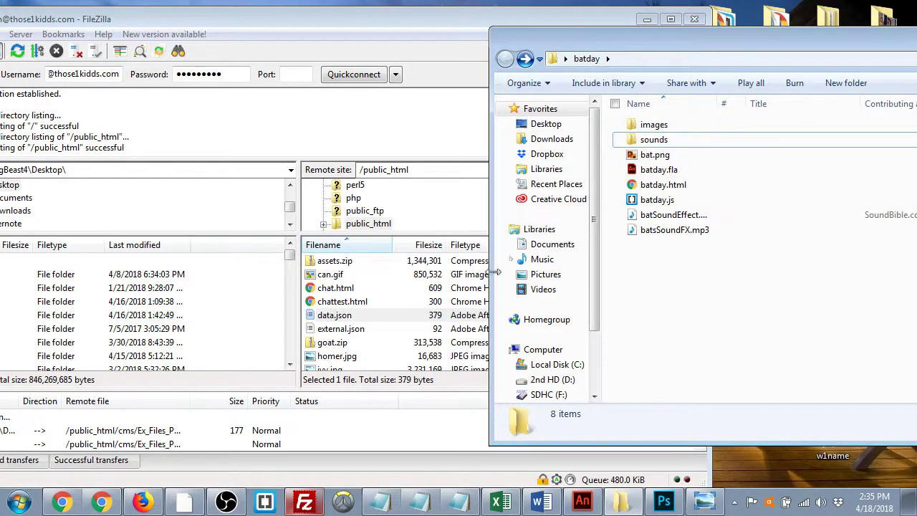
left_click(351, 317)
left_click(387, 302)
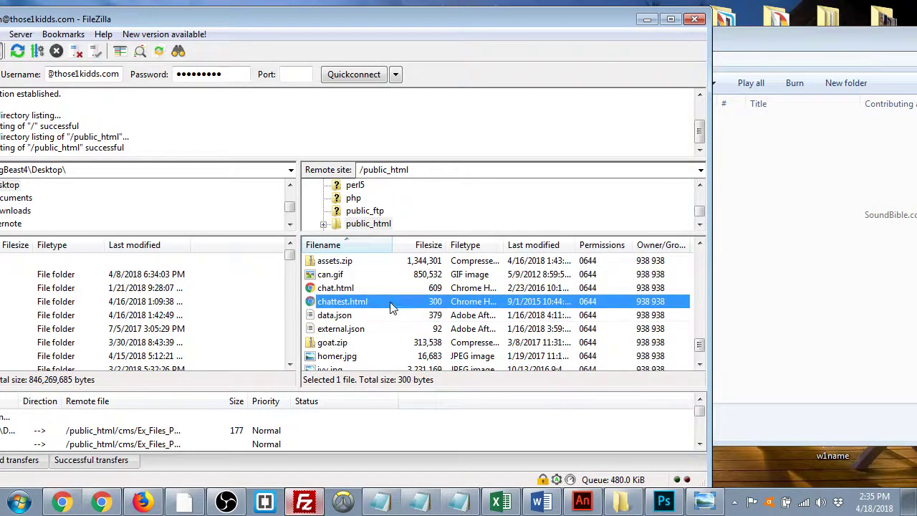
right_click(388, 299)
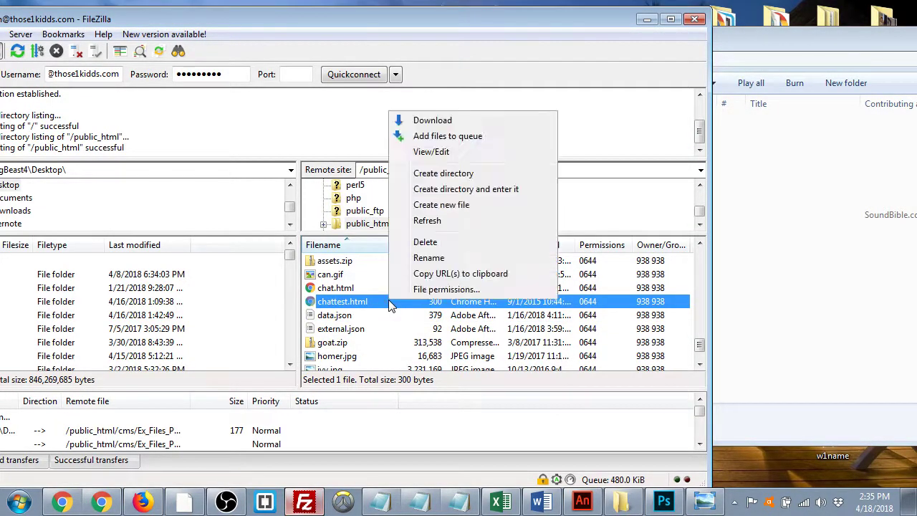
- Create a new remote directory named batday
left_click(457, 179)
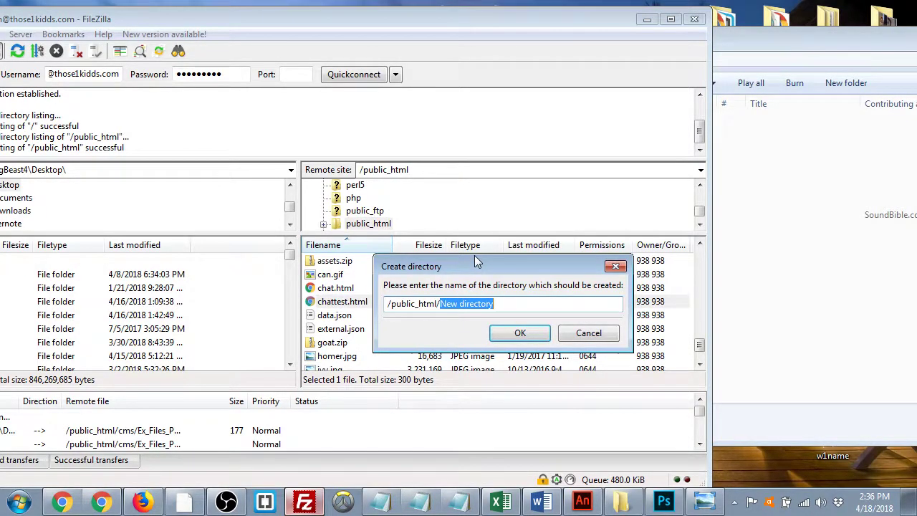
key("BackSpace")
type("barda")
key("BackSpace")
key("BackSpace")
key("BackSpace")
type("tad")
key("BackSpace")
key("BackSpace")
key("BackSpace")
type("day")
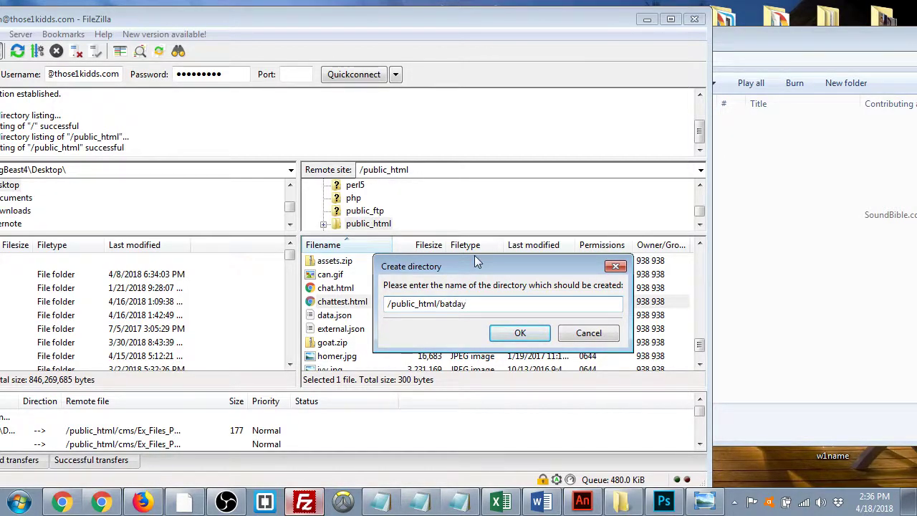
left_click(520, 332)
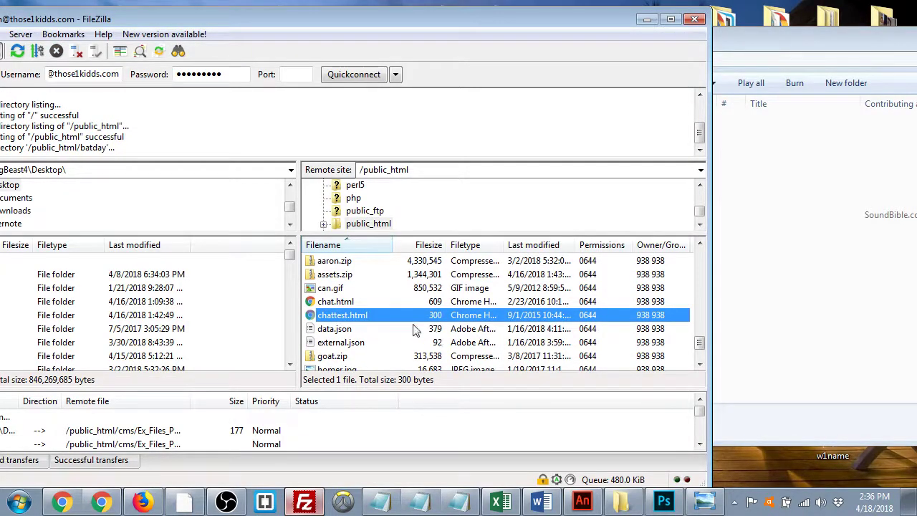
- Refresh the listings and open the new remote batday folder beside the local project files
scroll(401, 319, "down", 10)
scroll(401, 319, "up", 10)
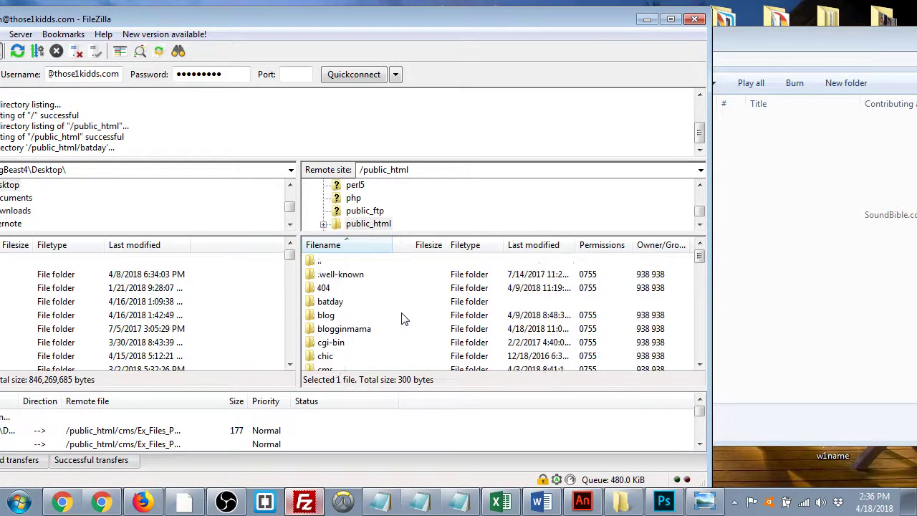
scroll(365, 333, "down", 6)
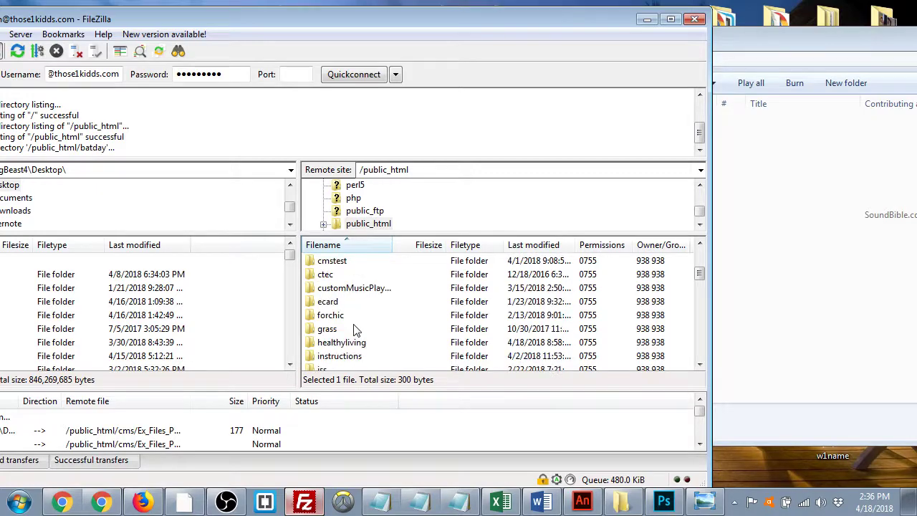
scroll(358, 331, "down", 8)
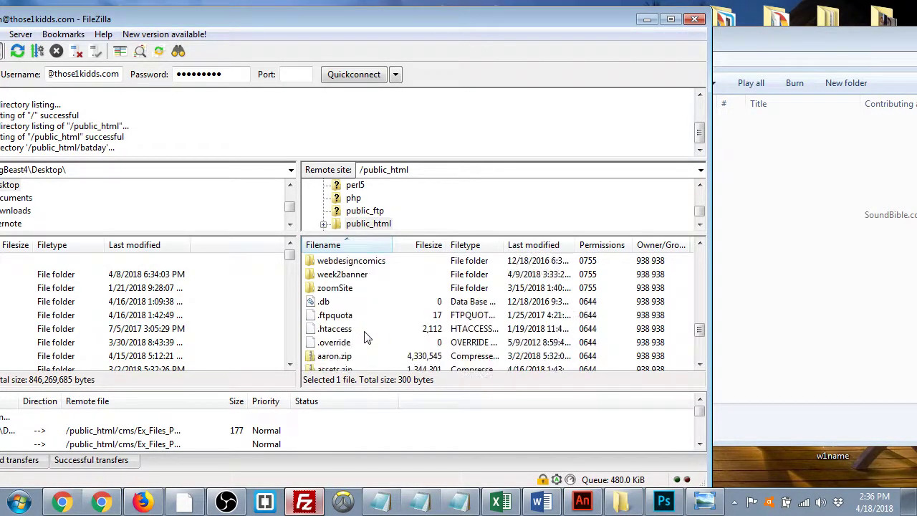
left_click_drag(144, 21, 291, 25)
left_click(165, 55)
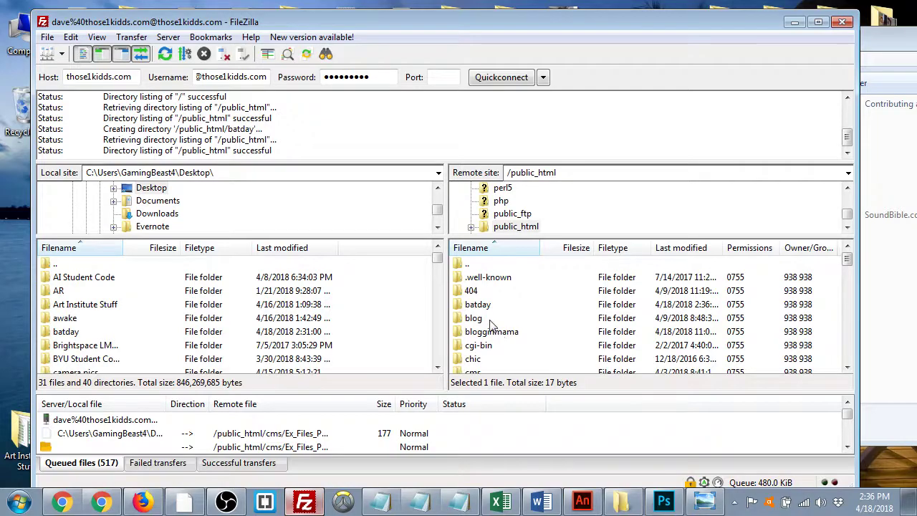
left_click(482, 307)
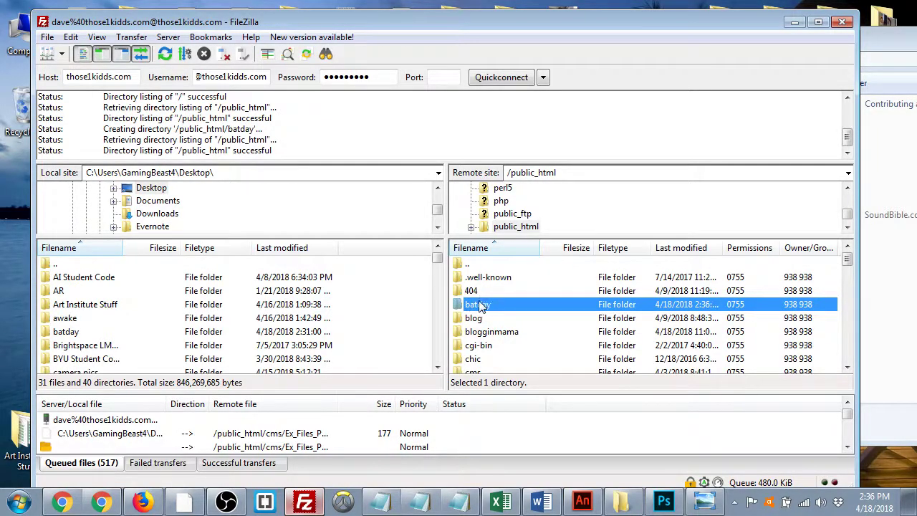
left_click_drag(722, 29, 478, 50)
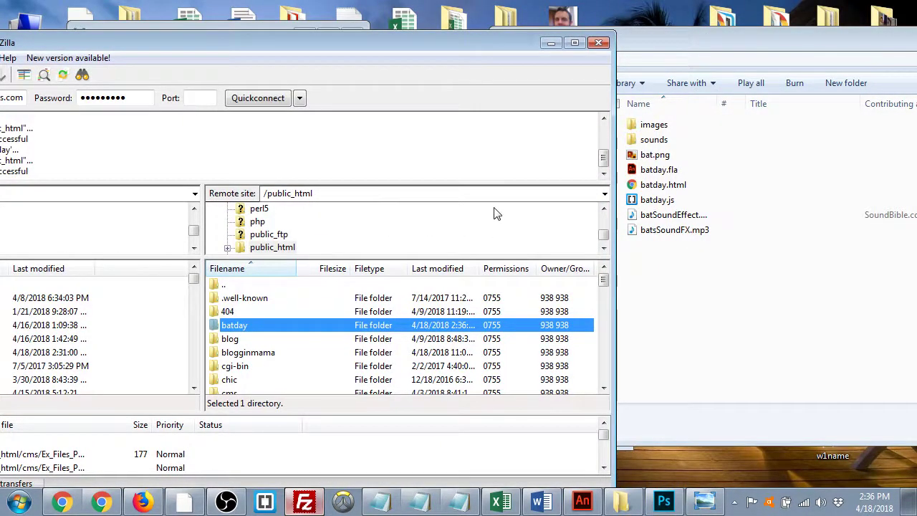
double_click(217, 326)
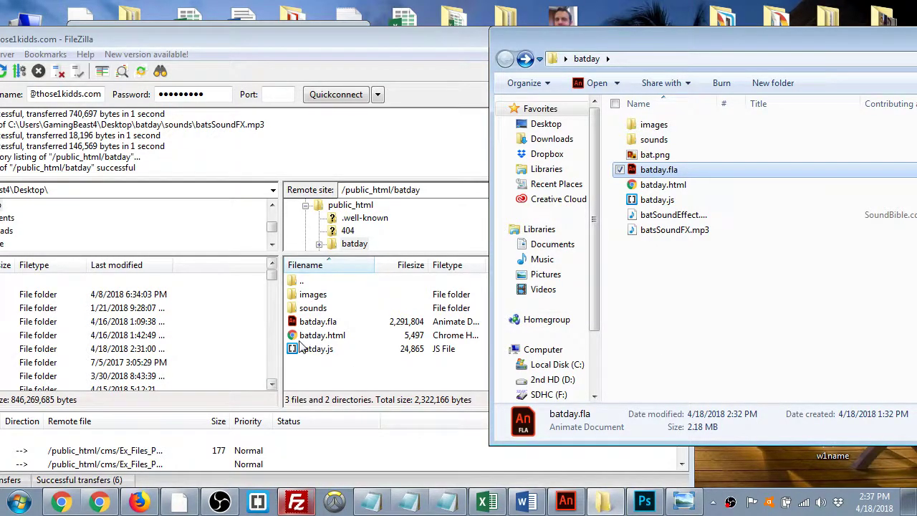
- Open a new Chrome tab and enter the site's domain followed by public_html
left_click(128, 499)
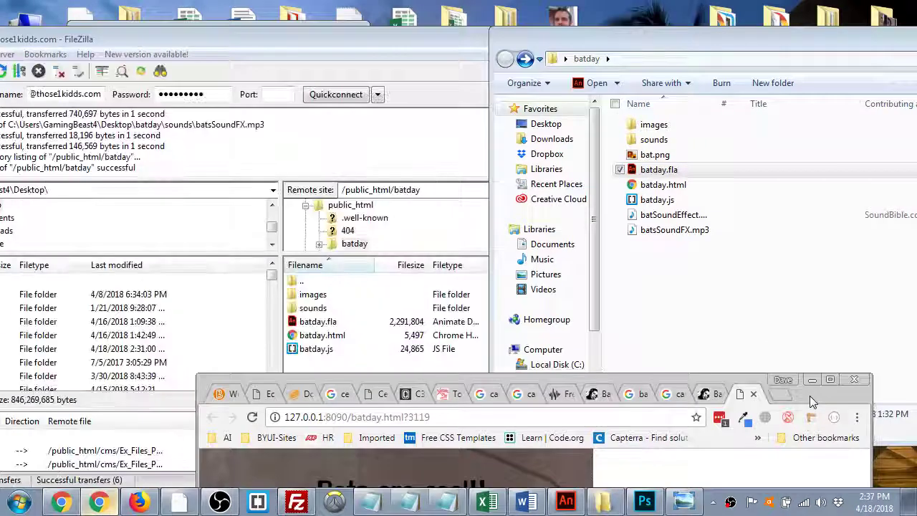
left_click(759, 367)
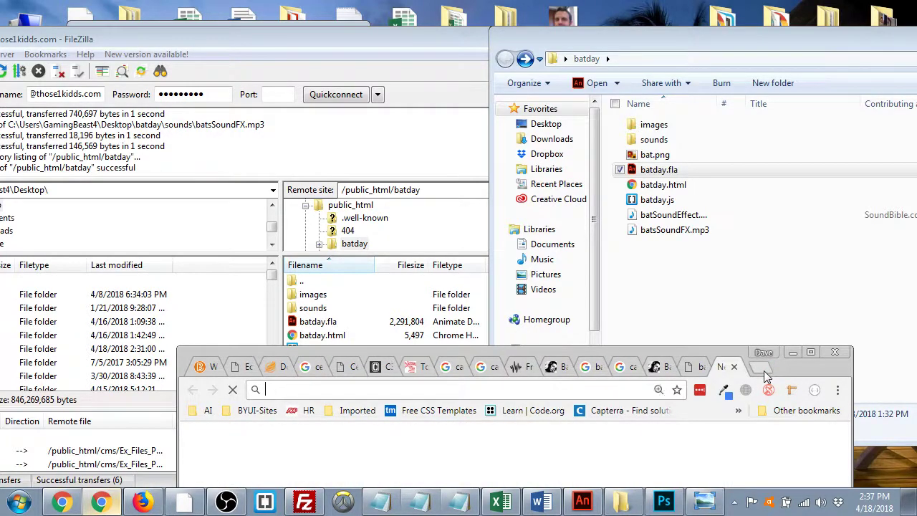
type("kidds.com/")
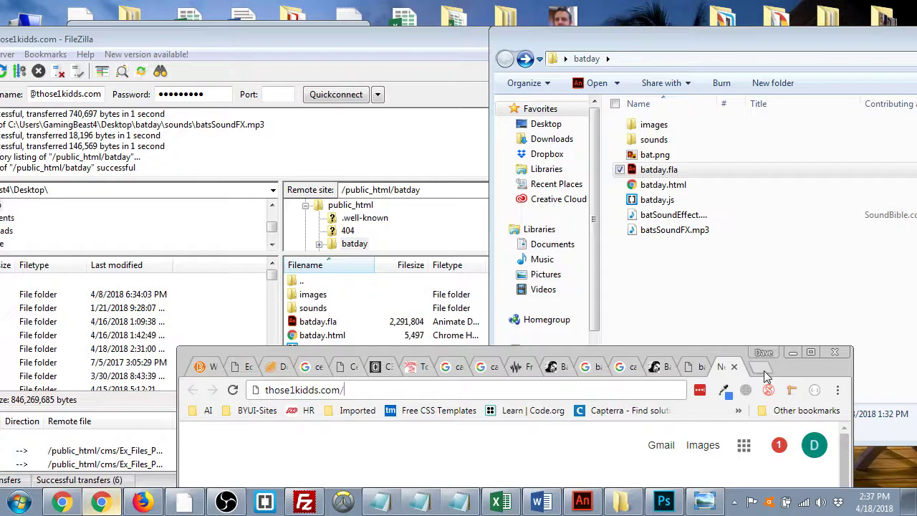
type("public_html")
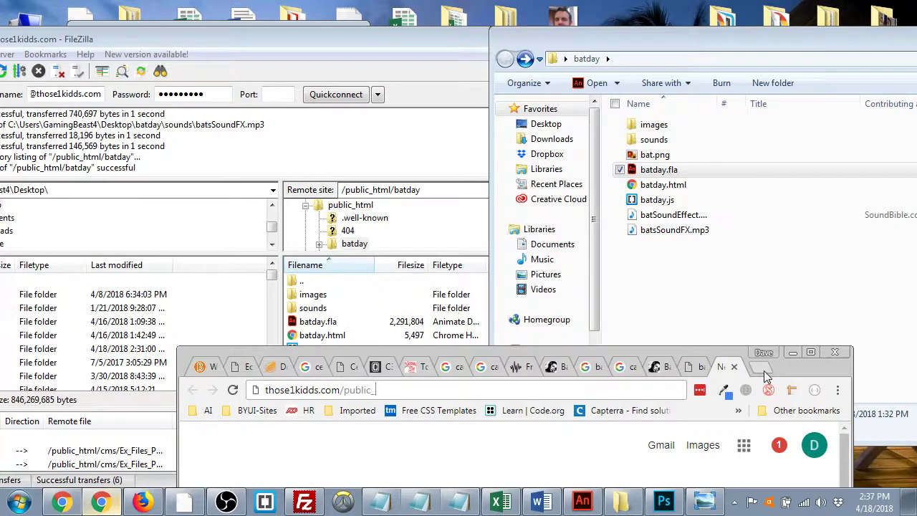